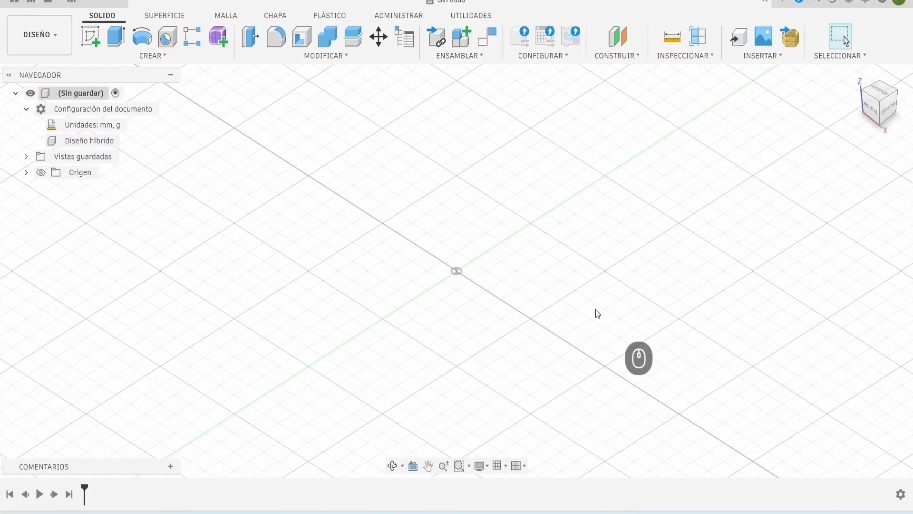
Step: Add a user parameter named baldosa in mm with the expression 130
{"action": "left_click", "coordinate": [296, 56]}
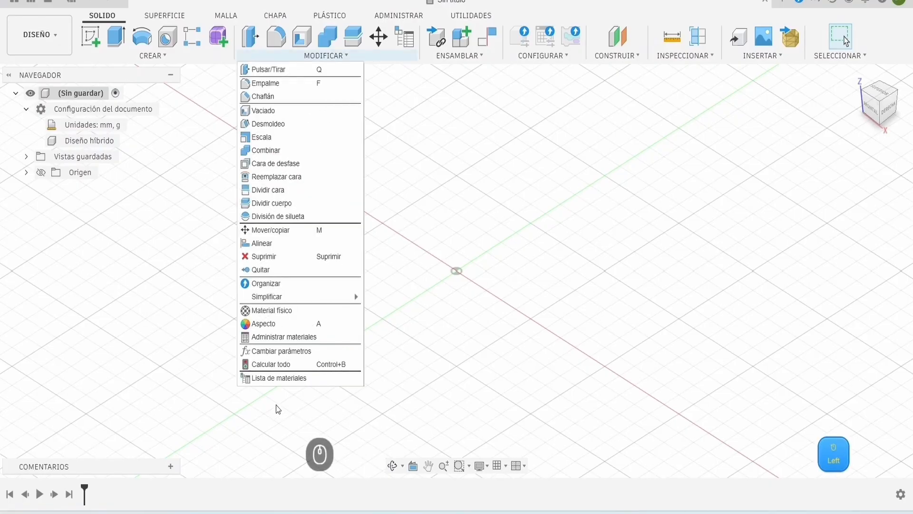
{"action": "left_click", "coordinate": [290, 351]}
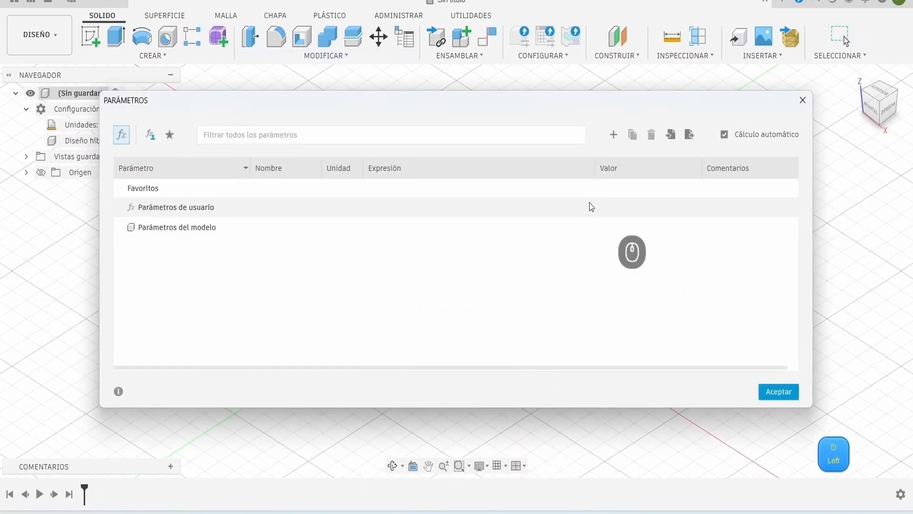
{"action": "left_click", "coordinate": [614, 135]}
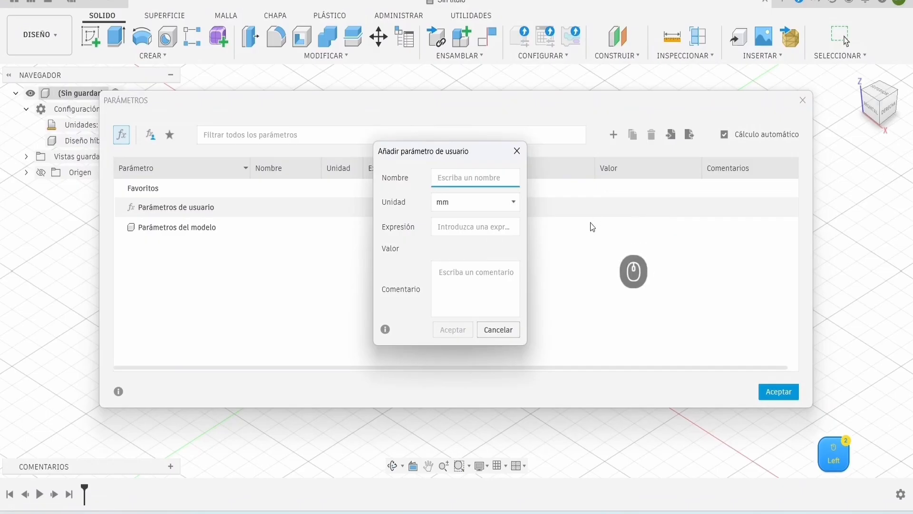
{"action": "type", "text": "baldosa"}
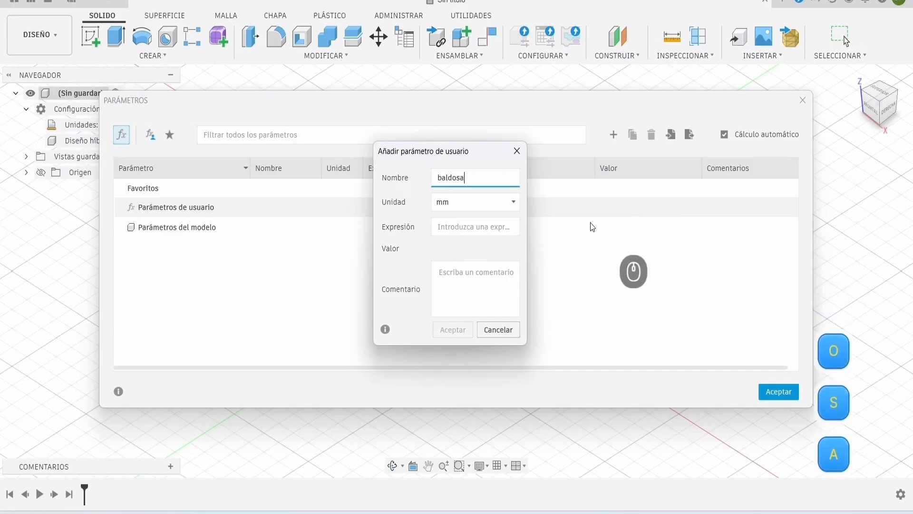
{"action": "left_click", "coordinate": [478, 233]}
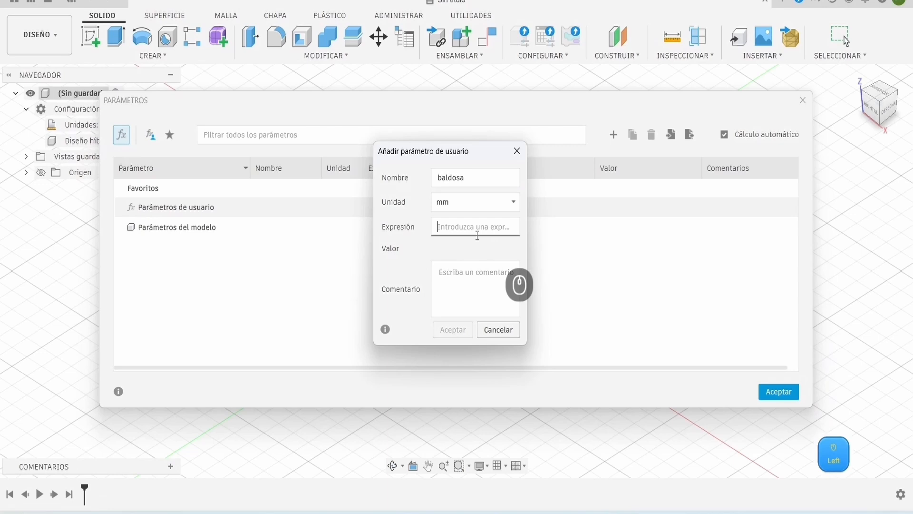
{"action": "type", "text": "130"}
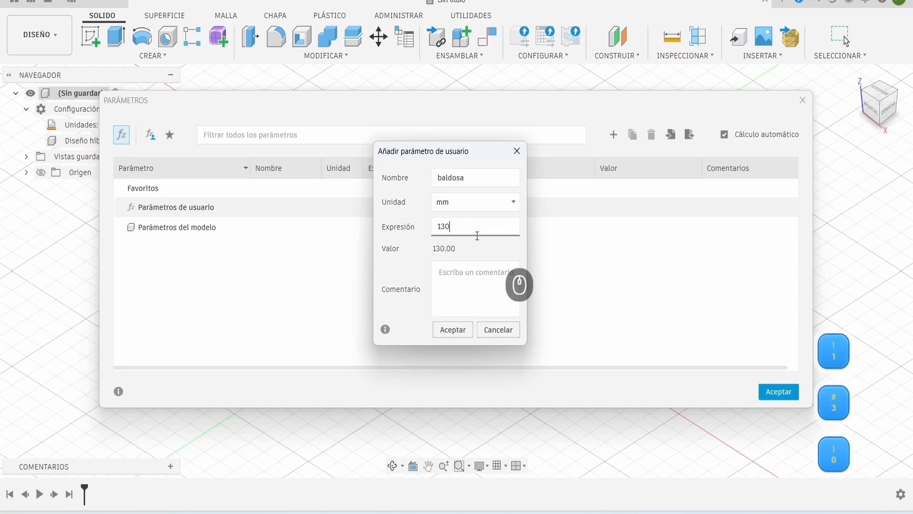
{"action": "left_click", "coordinate": [464, 333]}
Step: Add a user parameter named grosor in mm with the expression 10
{"action": "type", "text": "grosor"}
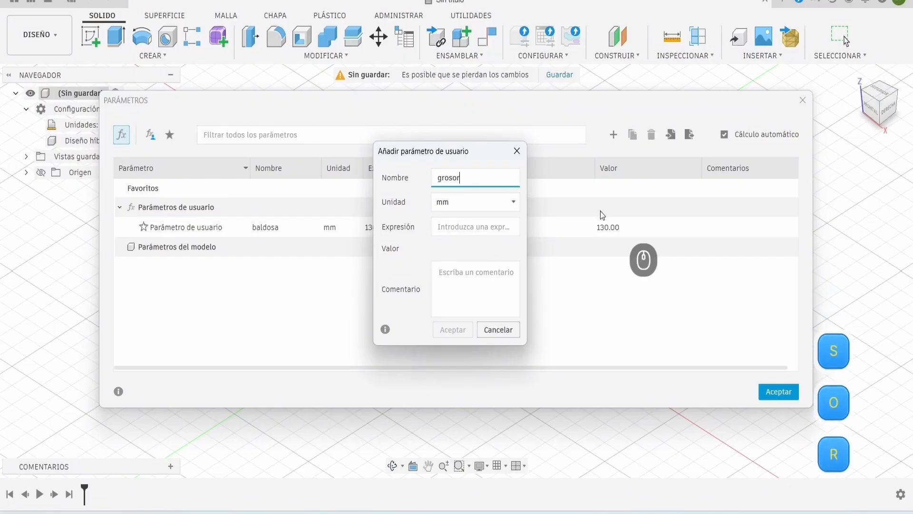
{"action": "left_click", "coordinate": [469, 231]}
{"action": "type", "text": "10"}
{"action": "left_click", "coordinate": [452, 329]}
Step: Add a user parameter named bordes in mm with the expression 20
{"action": "type", "text": "bor"}
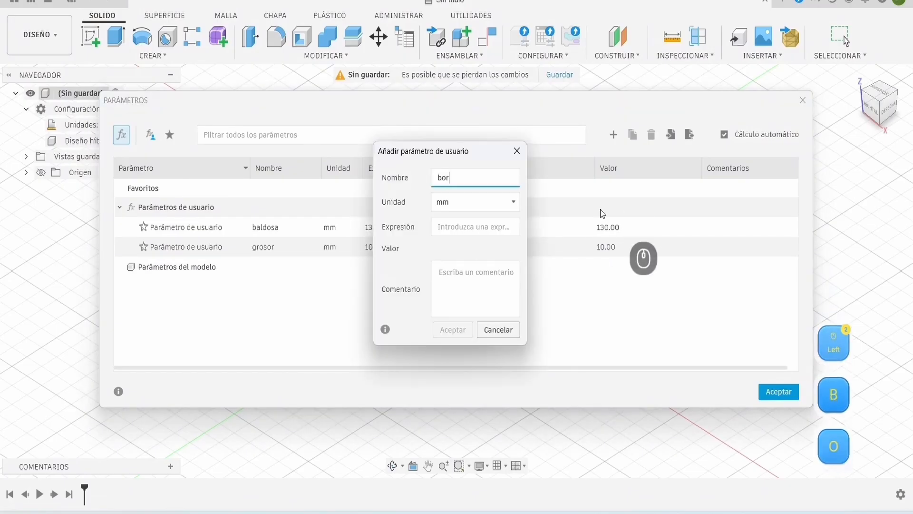
{"action": "type", "text": "des"}
{"action": "left_click", "coordinate": [465, 230]}
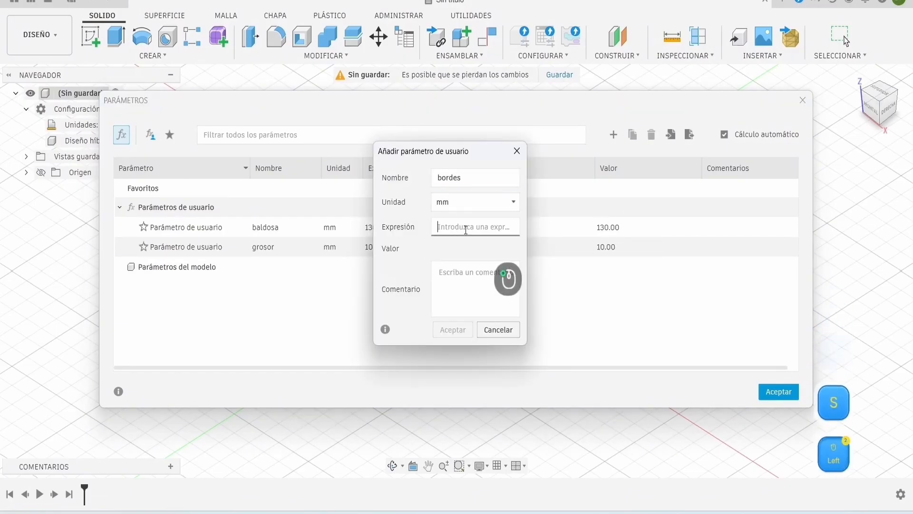
{"action": "type", "text": "20"}
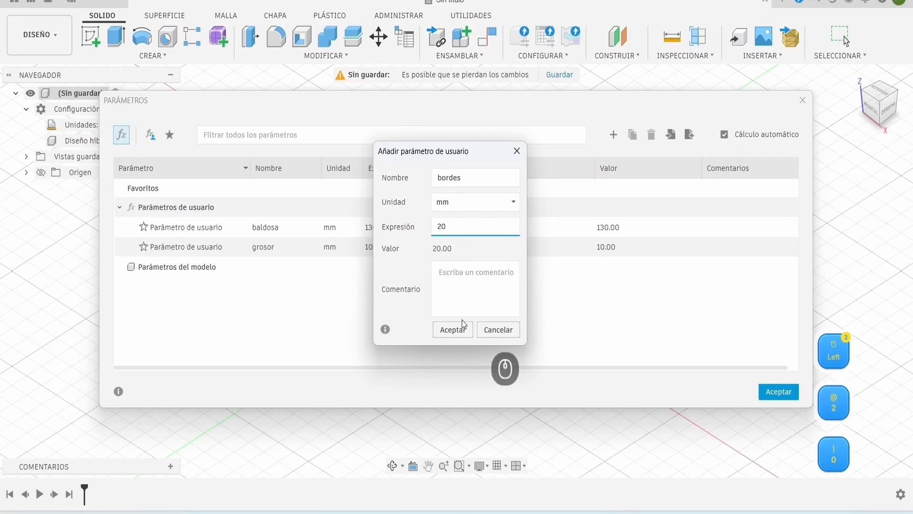
{"action": "left_click", "coordinate": [461, 327]}
Step: Add a user parameter named tolerancia in mm with the expression 1
{"action": "type", "text": "tolerancia"}
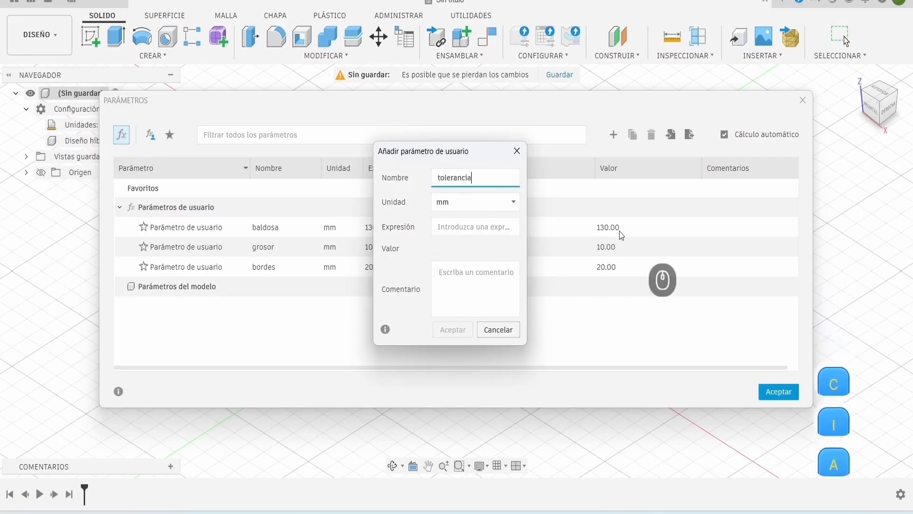
{"action": "key", "text": "Tab"}
{"action": "type", "text": "1"}
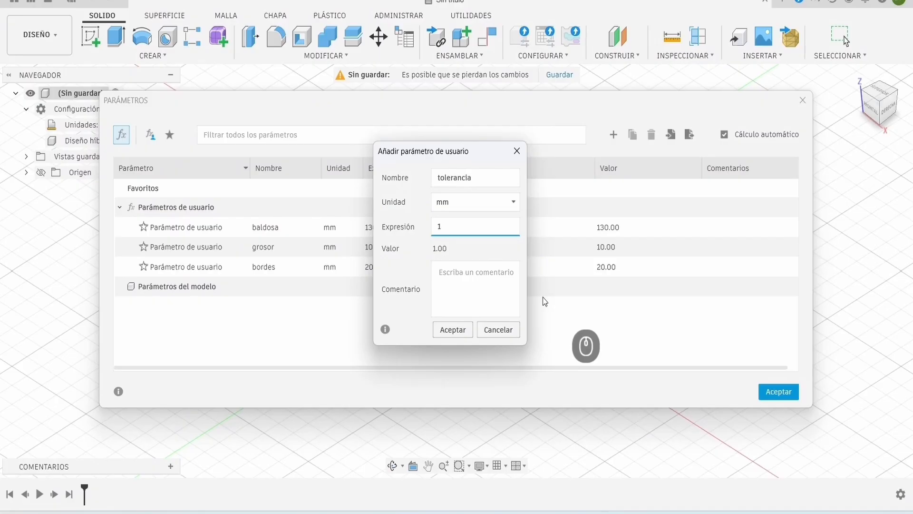
{"action": "left_click", "coordinate": [452, 330]}
Step: Add a unitless user parameter named cantidad with the expression 2 and accept the parameter list
{"action": "left_click", "coordinate": [613, 134]}
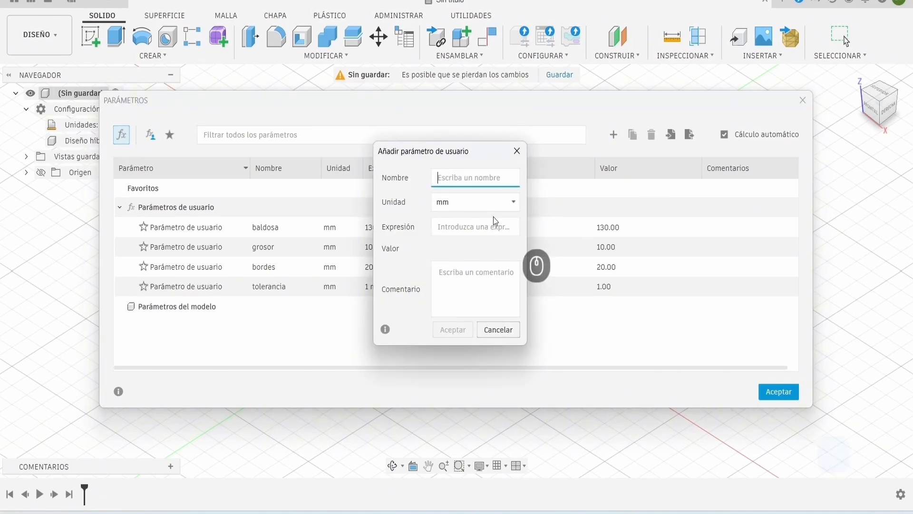
{"action": "type", "text": "cantidad"}
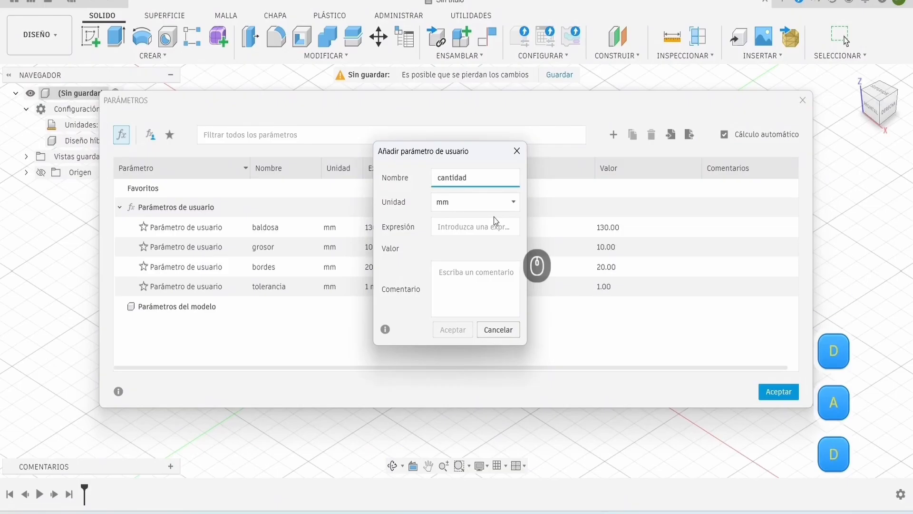
{"action": "left_click", "coordinate": [473, 232]}
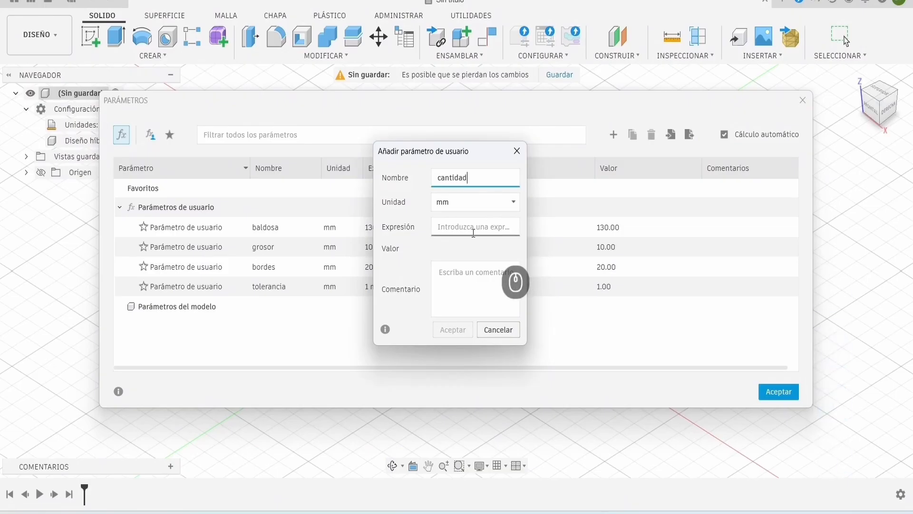
{"action": "left_click", "coordinate": [475, 233]}
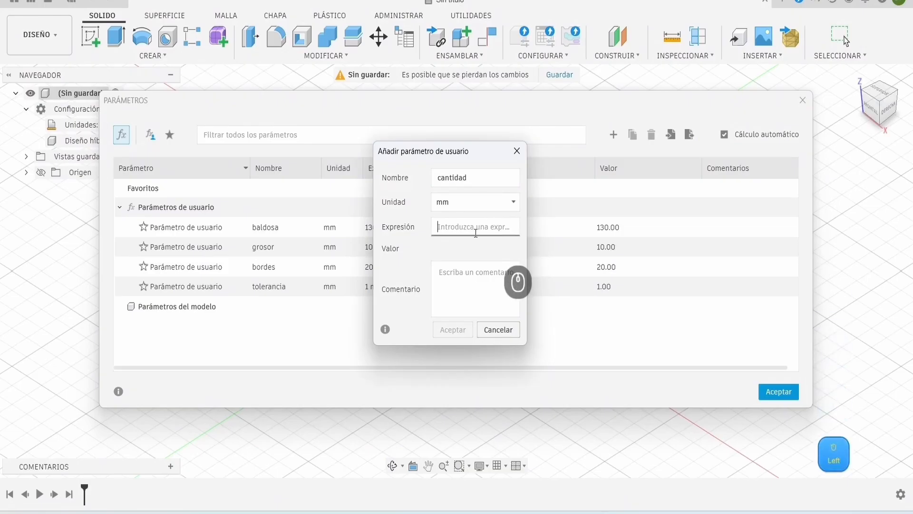
{"action": "left_click", "coordinate": [466, 205]}
{"action": "left_click", "coordinate": [455, 222]}
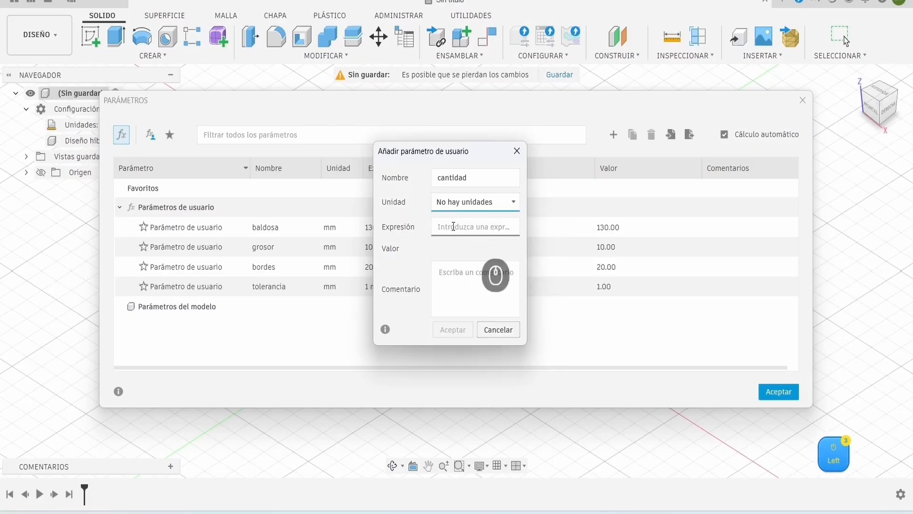
{"action": "type", "text": "2"}
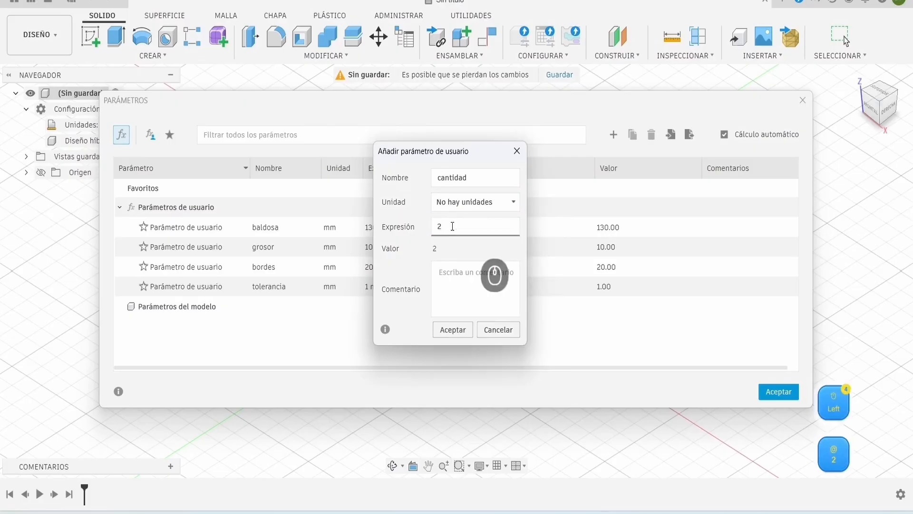
{"action": "left_click", "coordinate": [453, 329]}
{"action": "left_click", "coordinate": [778, 392]}
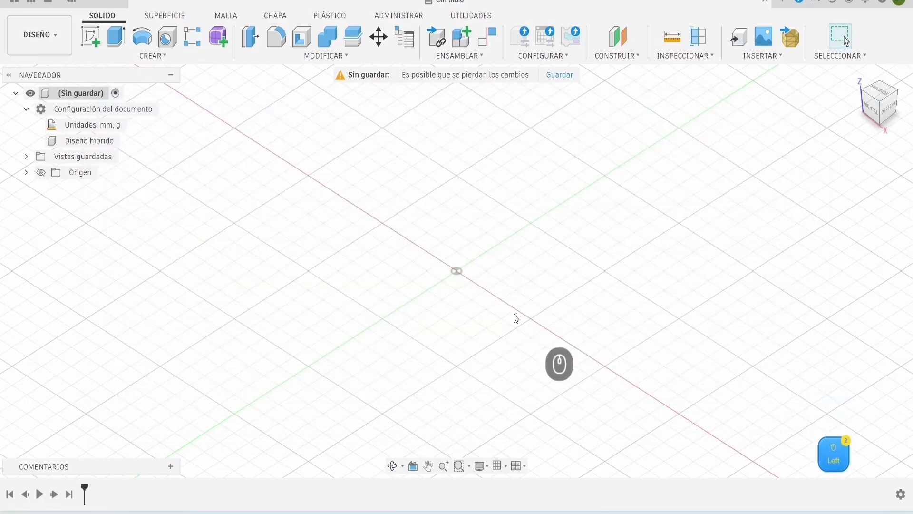
Step: On the front plane, sketch a two-point rectangle from the origin with its height set to (baldosa*cantidad)+bordes
{"action": "left_click", "coordinate": [873, 108]}
{"action": "left_click", "coordinate": [91, 36]}
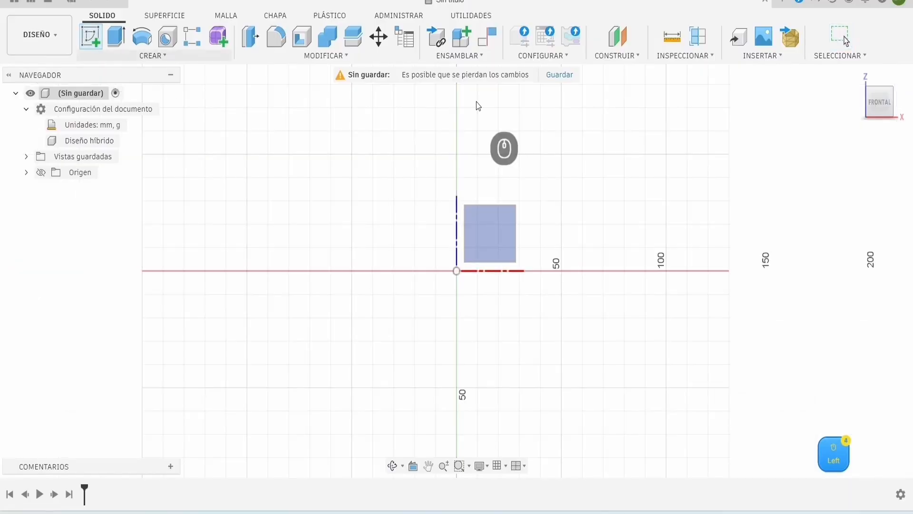
{"action": "left_click", "coordinate": [510, 245]}
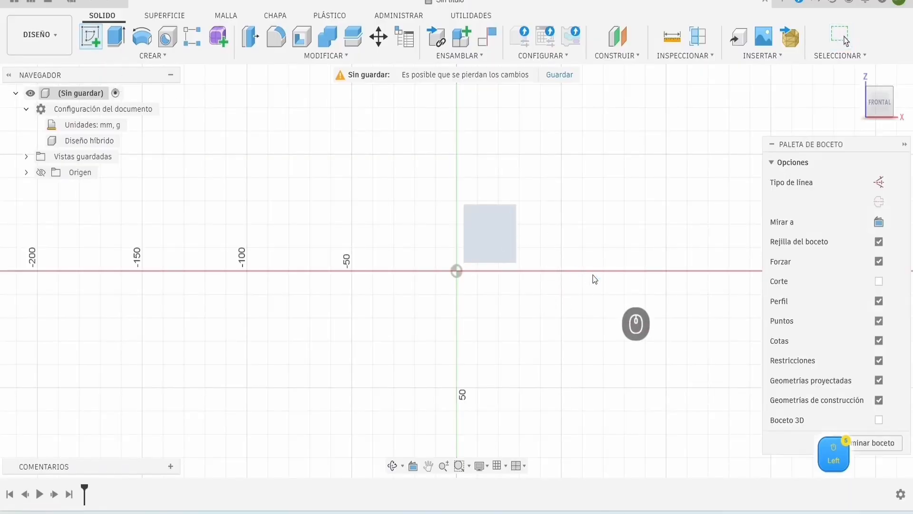
{"action": "left_click", "coordinate": [116, 36]}
{"action": "left_click", "coordinate": [458, 274]}
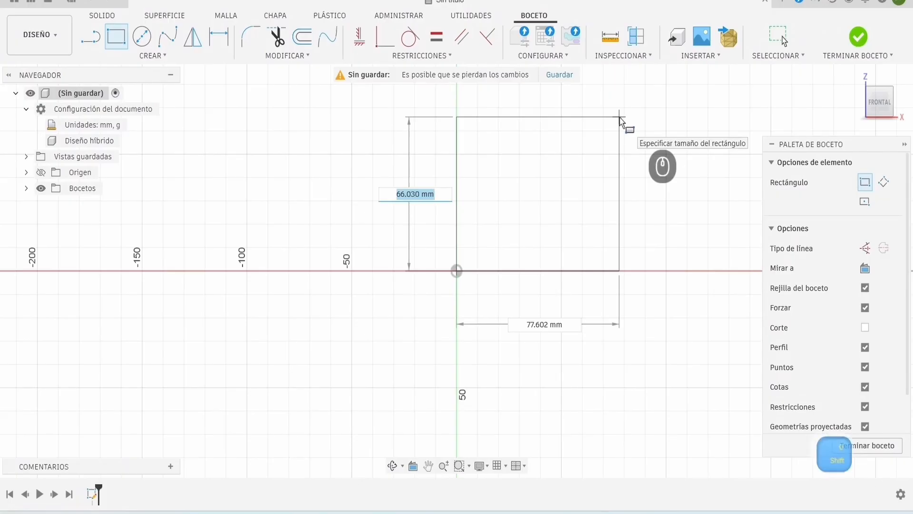
{"action": "type", "text": "(ba"}
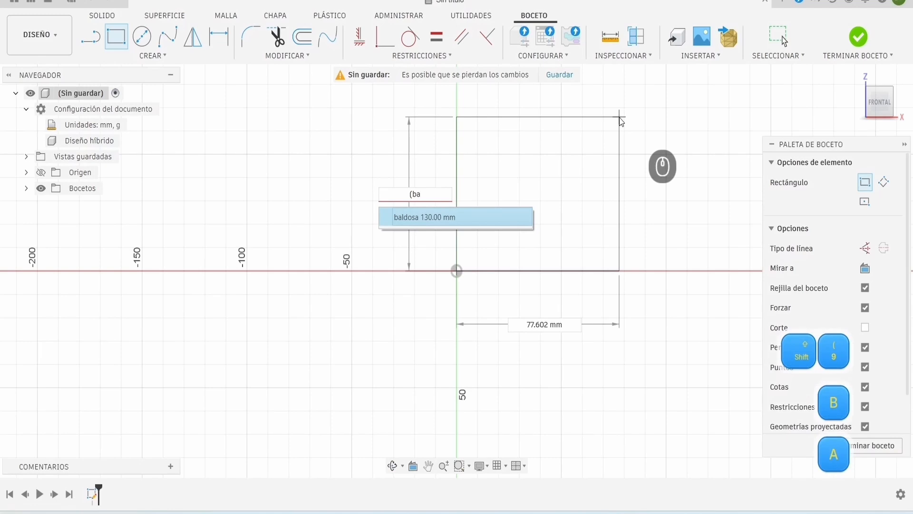
{"action": "type", "text": "ldosa*c"}
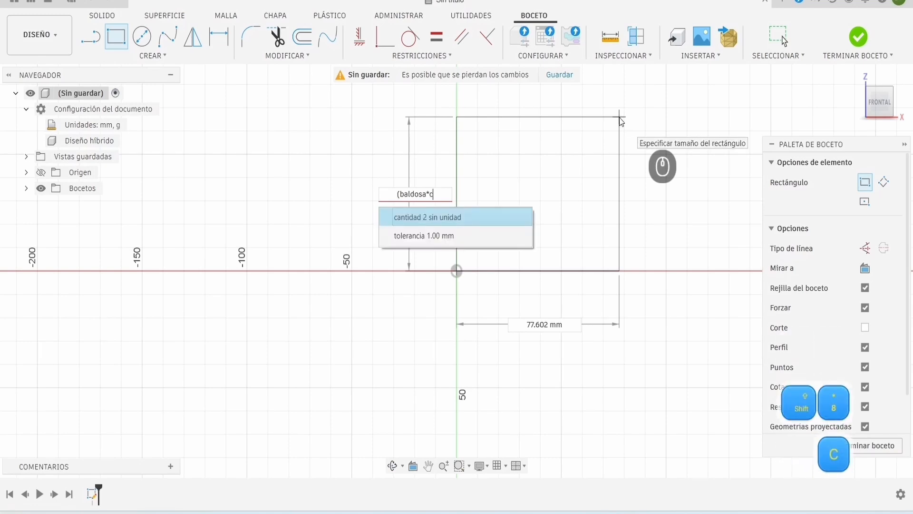
{"action": "type", "text": "antidad)+bordes"}
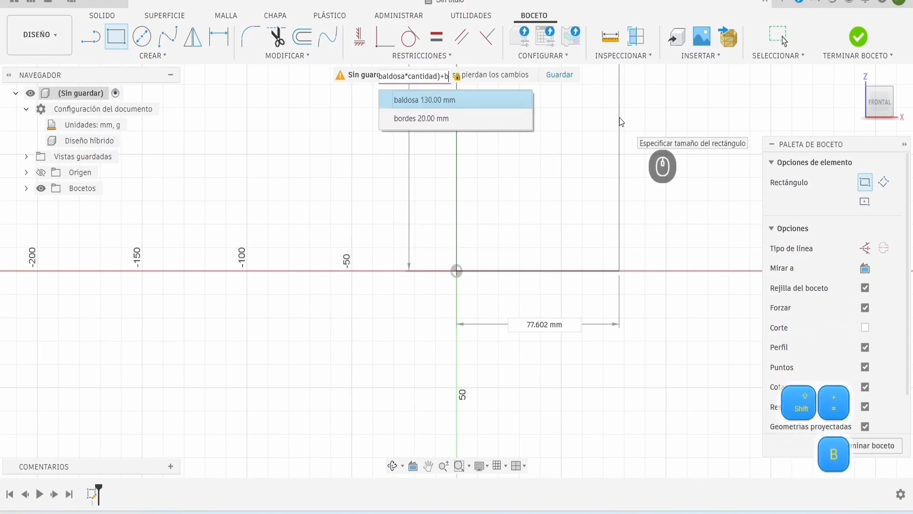
Step: Set the rectangle's width to baldosa+bordes, place it and finish the sketch
{"action": "key", "text": "Tab"}
{"action": "type", "text": "baldo"}
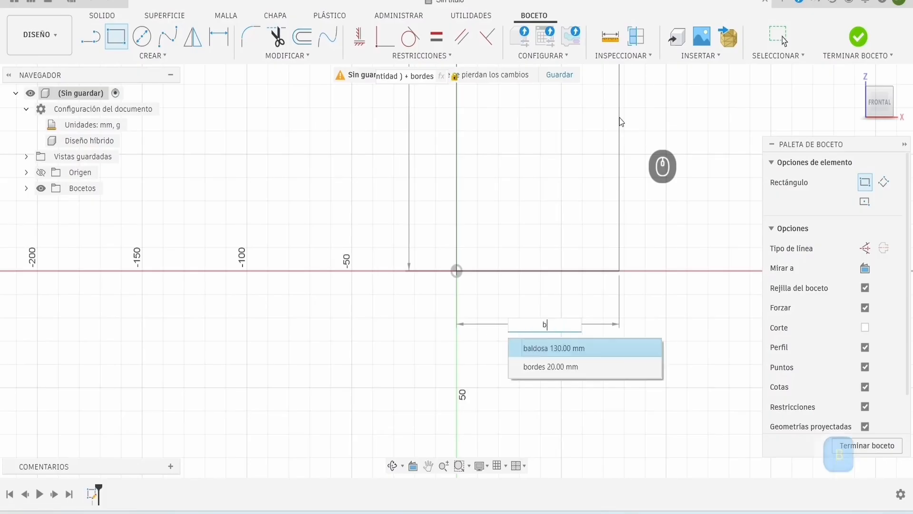
{"action": "type", "text": "sa+borde"}
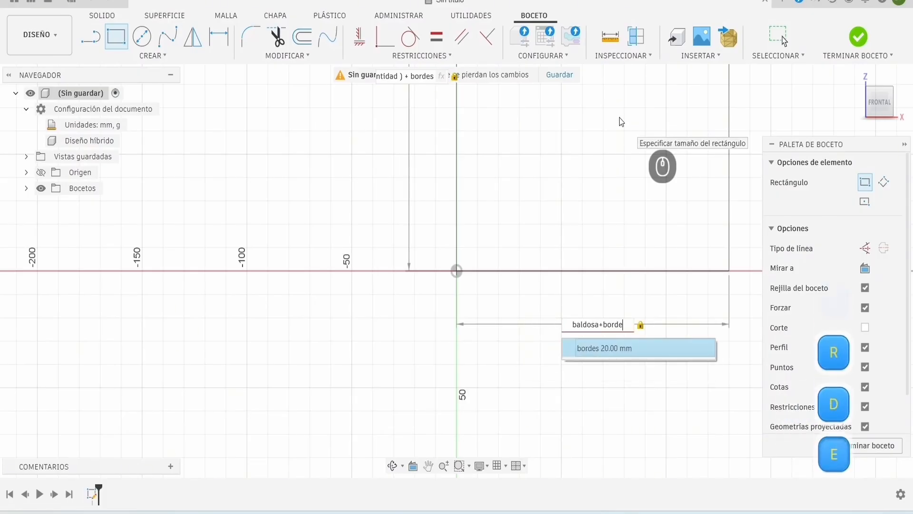
{"action": "key", "text": "Return"}
{"action": "key", "text": "Return"}
{"action": "scroll", "coordinate": [637, 190], "scroll_direction": "down", "scroll_amount": 5}
{"action": "middle_click_drag", "start_coordinate": [650, 230], "coordinate": [473, 340]}
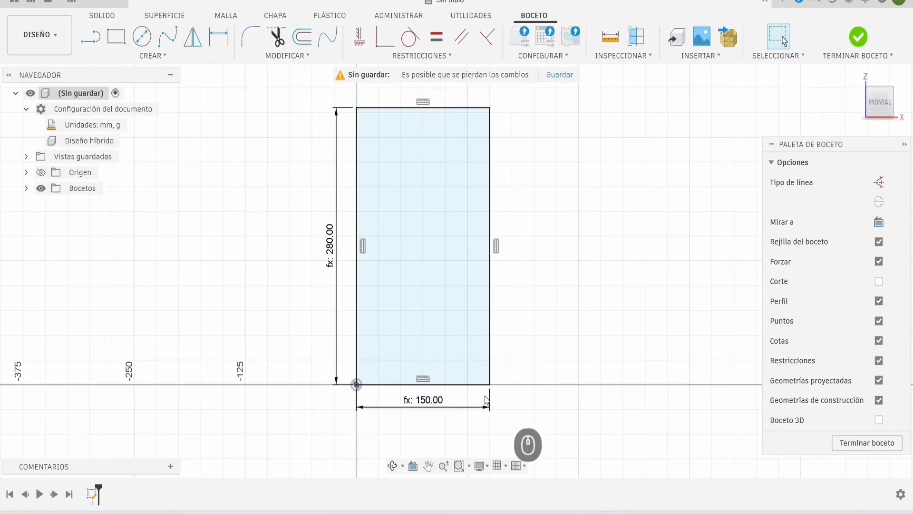
{"action": "left_click", "coordinate": [870, 442]}
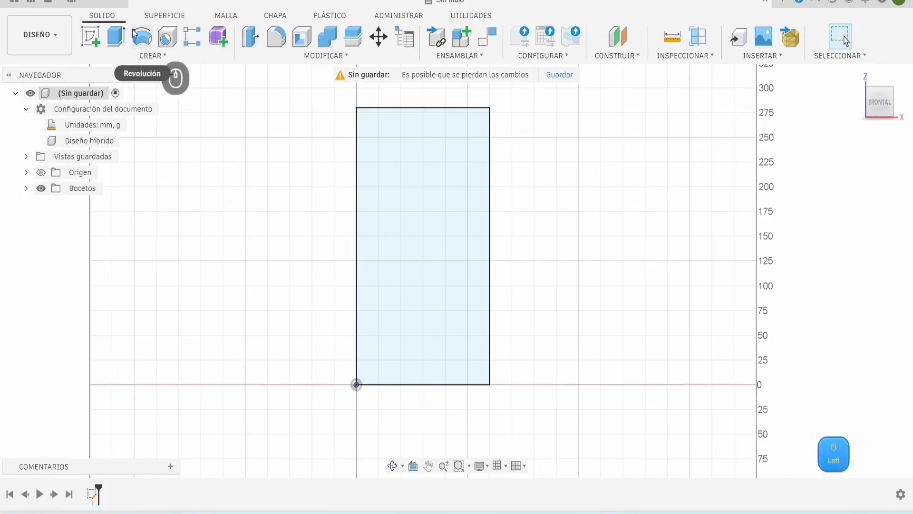
Step: Extrude the rectangle profile as a new body with the distance set to the parameter bordes
{"action": "left_click", "coordinate": [116, 37]}
{"action": "left_click", "coordinate": [390, 215]}
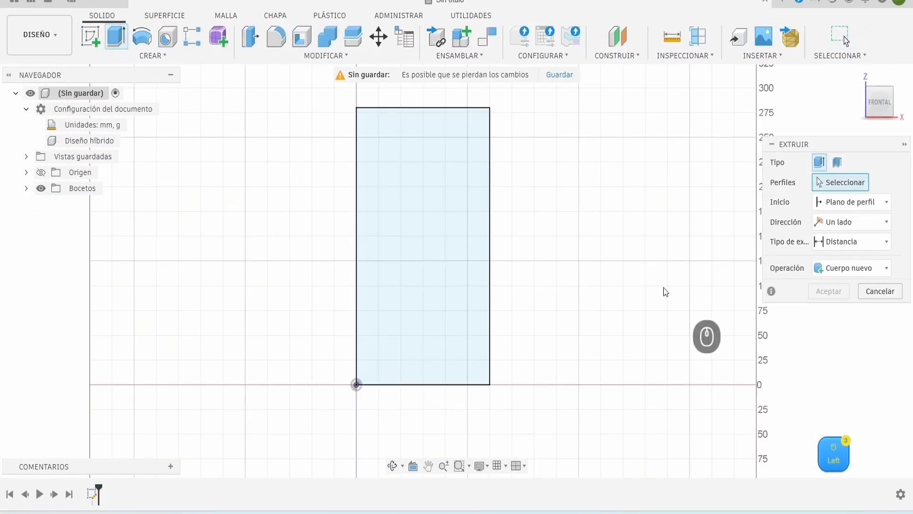
{"action": "left_click", "coordinate": [445, 250]}
{"action": "type", "text": "borde"}
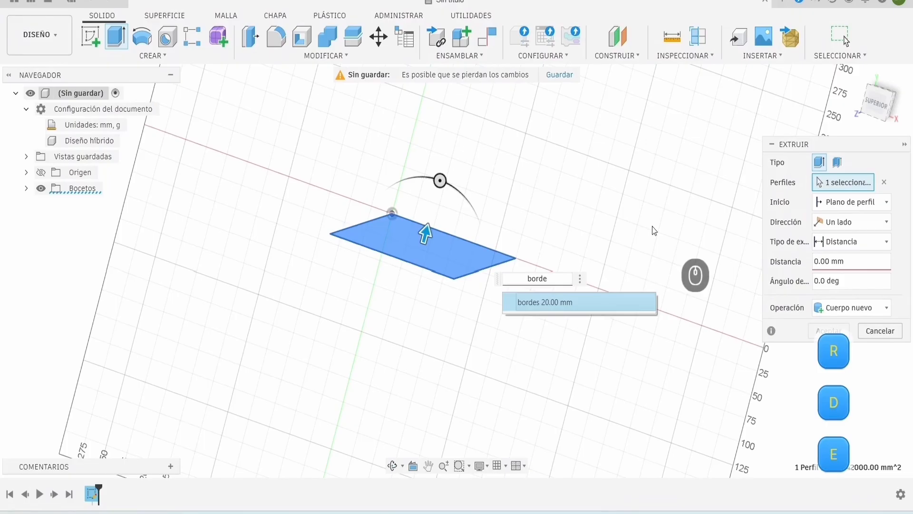
{"action": "left_click", "coordinate": [572, 302]}
{"action": "left_click", "coordinate": [828, 330]}
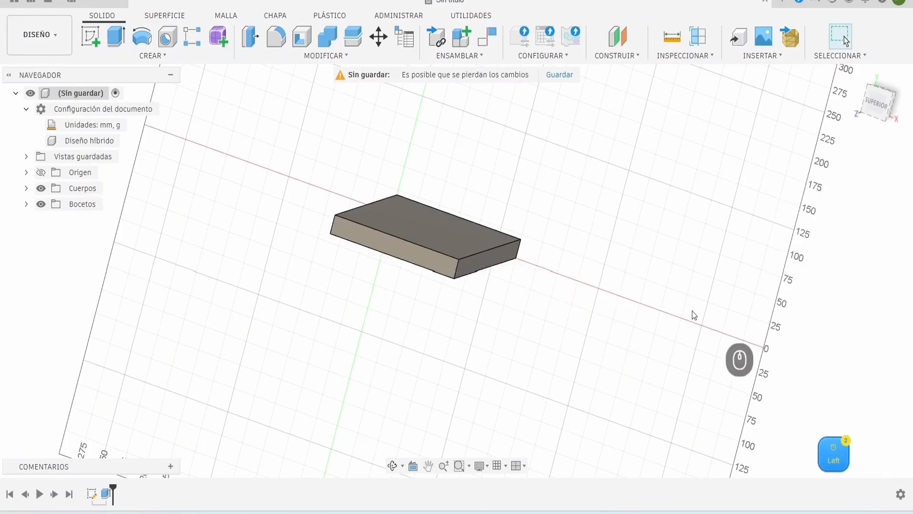
Step: On the block's narrow upper face, sketch a line between the midpoints of the two long edges and make it a construction line
{"action": "middle_click_drag", "start_coordinate": [693, 315], "coordinate": [617, 295], "text": "shift"}
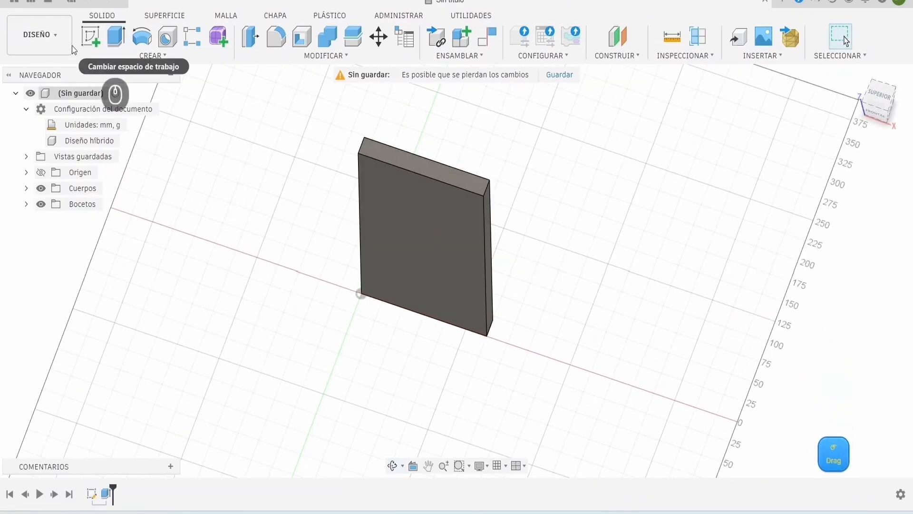
{"action": "left_click", "coordinate": [91, 36]}
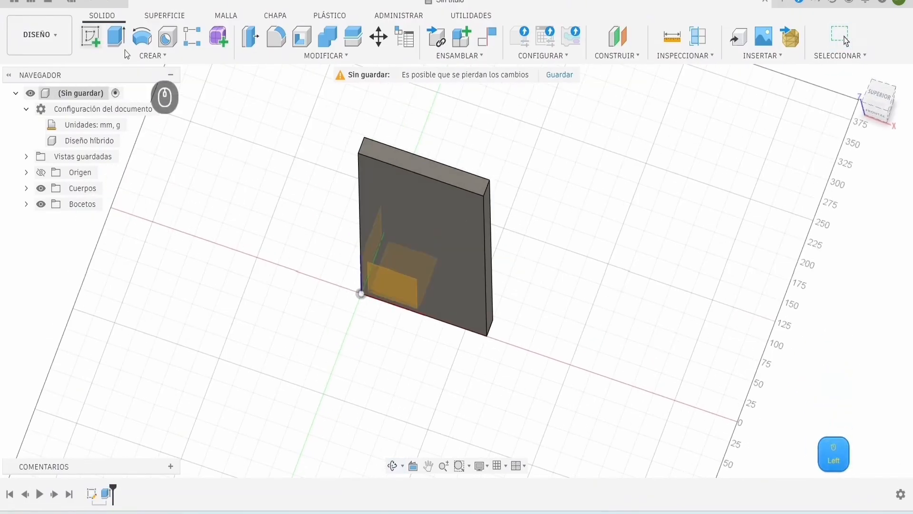
{"action": "left_click", "coordinate": [411, 164]}
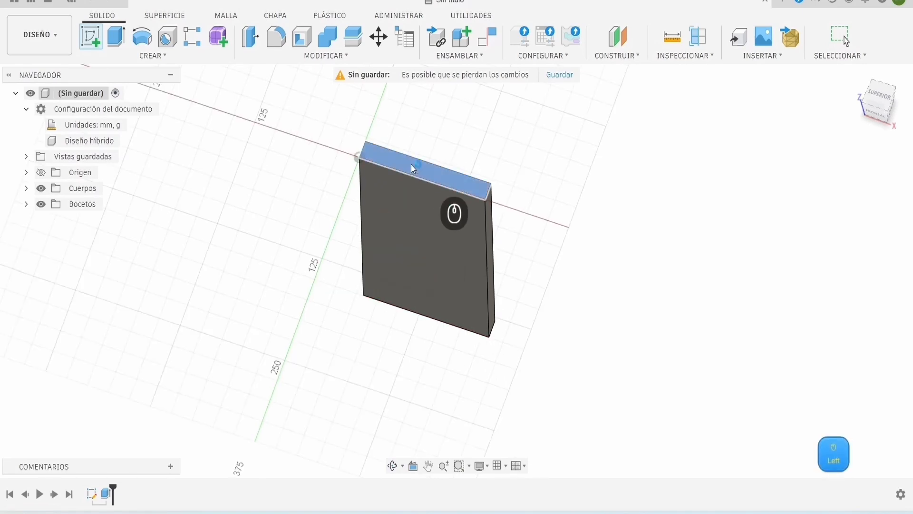
{"action": "scroll", "coordinate": [536, 237], "scroll_direction": "up", "scroll_amount": 8}
{"action": "scroll", "coordinate": [500, 265], "scroll_direction": "down", "scroll_amount": 3}
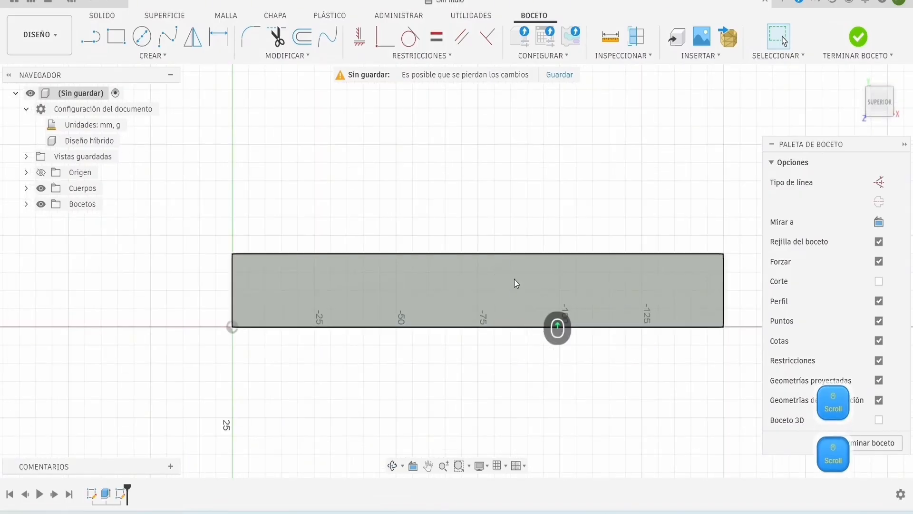
{"action": "middle_click_drag", "start_coordinate": [470, 289], "coordinate": [394, 256]}
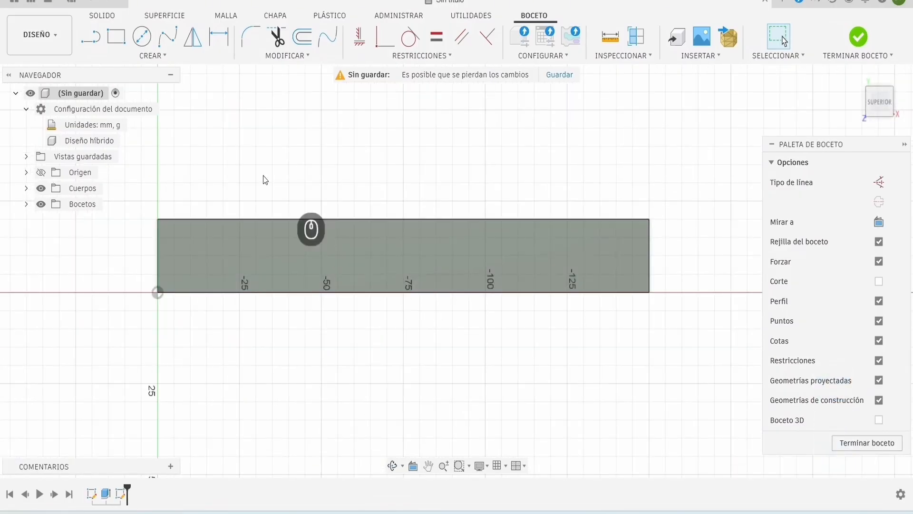
{"action": "left_click", "coordinate": [90, 41]}
{"action": "left_click", "coordinate": [403, 220]}
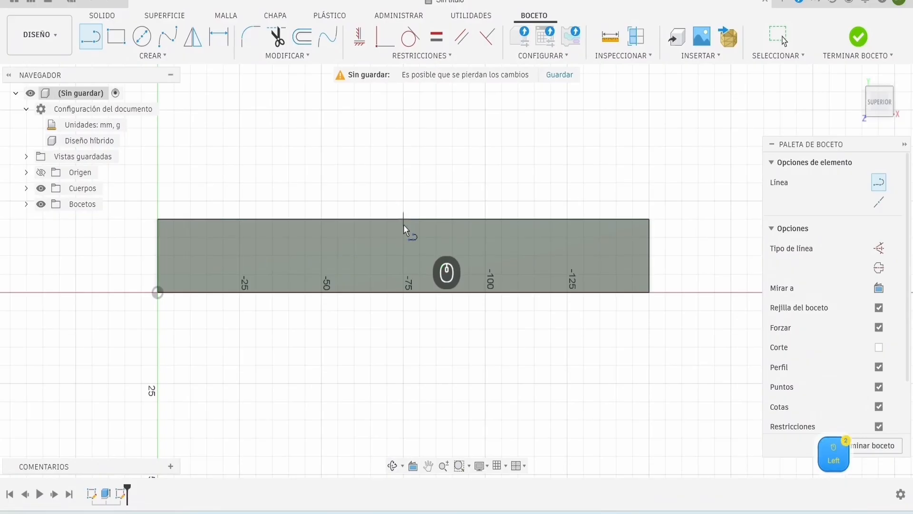
{"action": "left_click", "coordinate": [404, 292]}
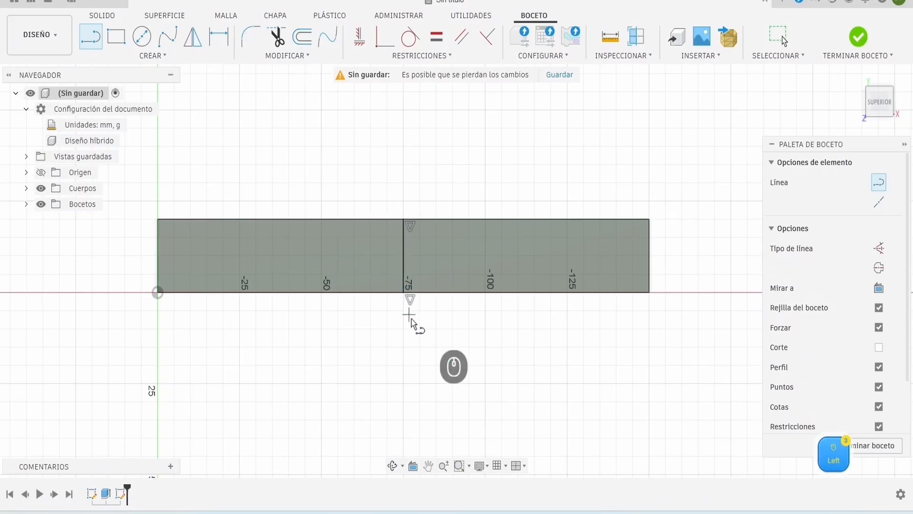
{"action": "right_click", "coordinate": [447, 342]}
{"action": "left_click", "coordinate": [405, 256]}
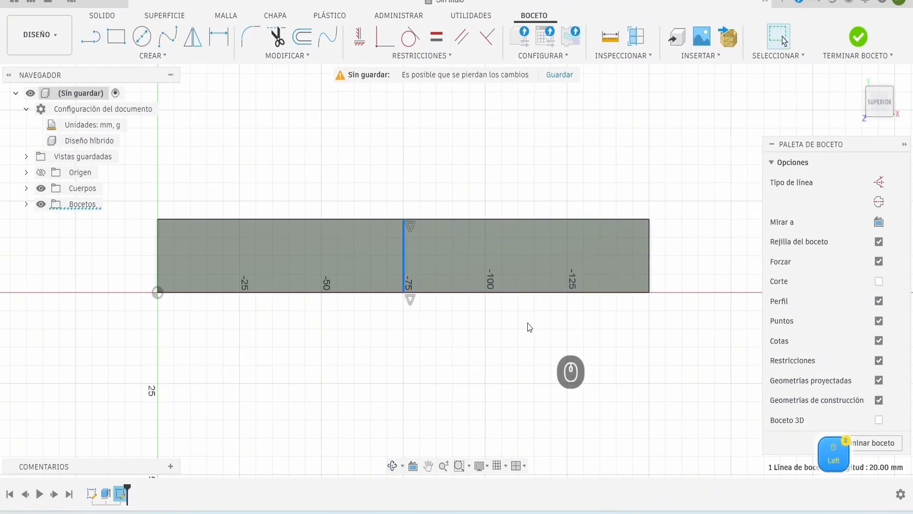
{"action": "key", "text": "x"}
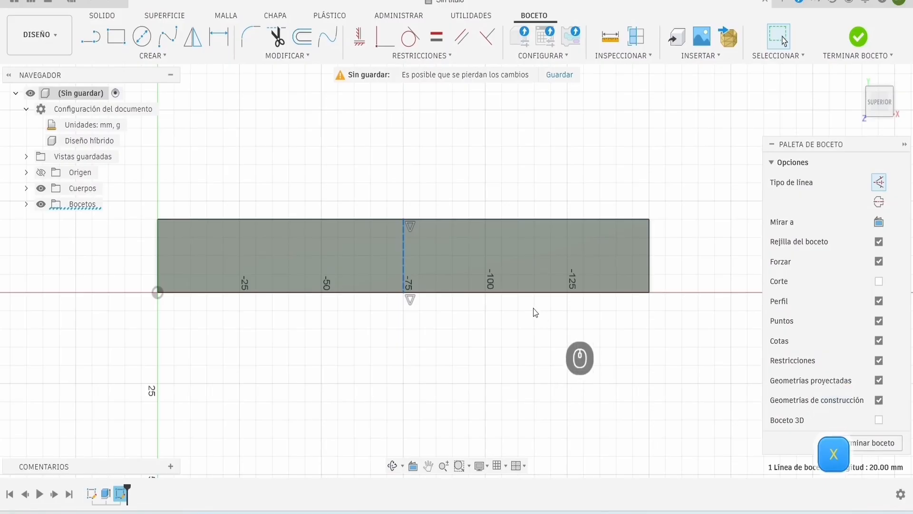
Step: Sketch a center rectangle from the construction line's midpoint with height grosor+tolerancia and width baldosa+tolerancia
{"action": "left_click", "coordinate": [155, 59]}
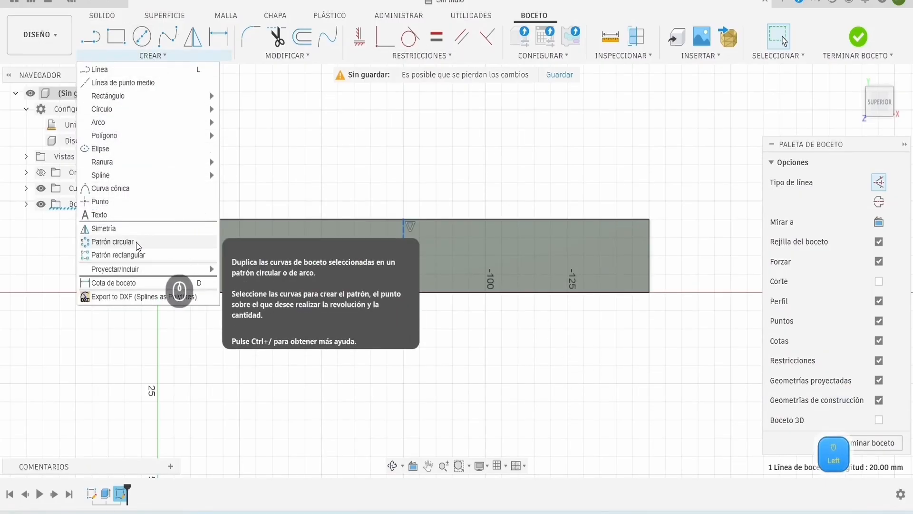
{"action": "left_click", "coordinate": [264, 127]}
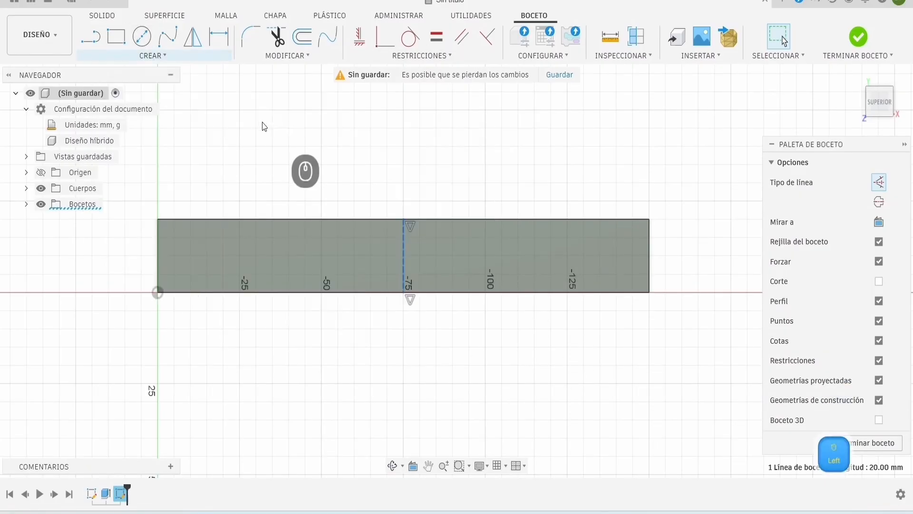
{"action": "left_click", "coordinate": [404, 255]}
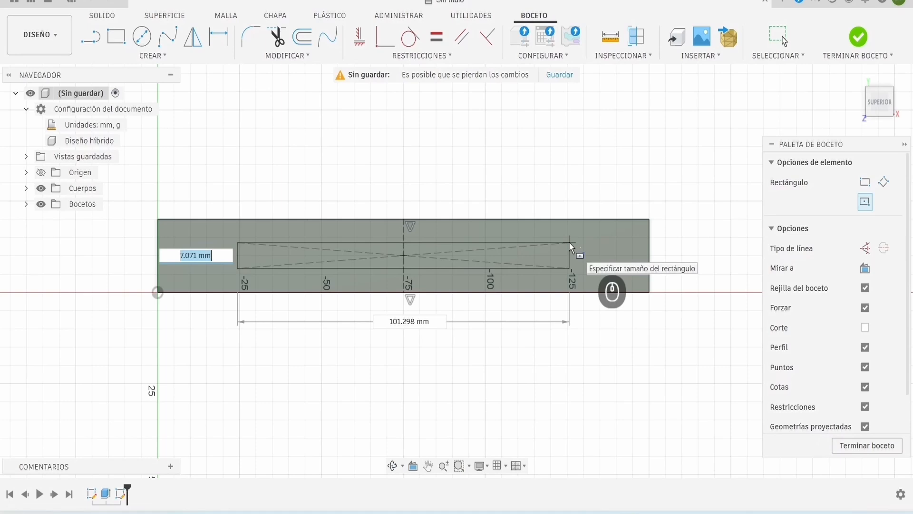
{"action": "type", "text": "grosor+"}
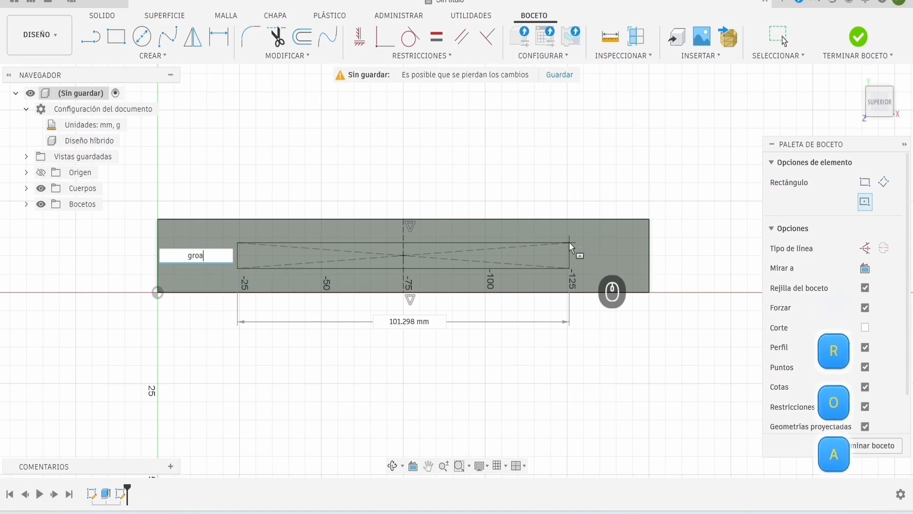
{"action": "type", "text": "tole"}
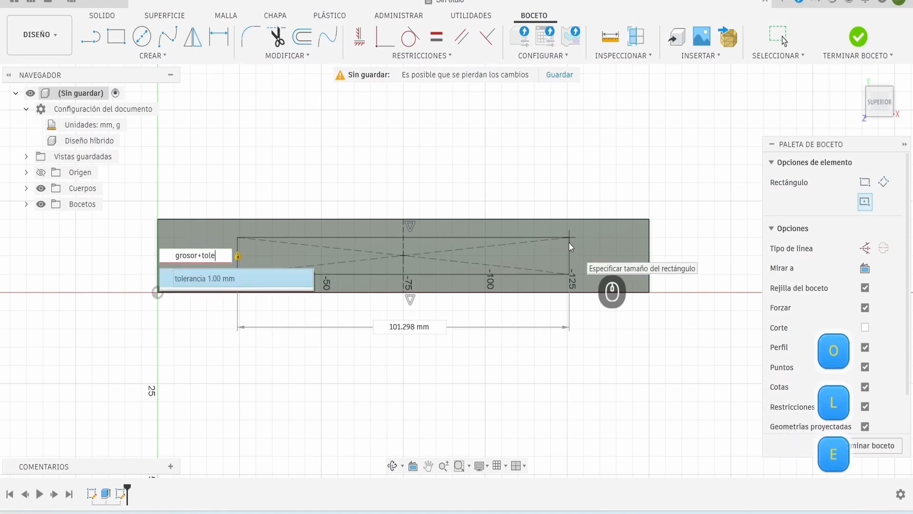
{"action": "key", "text": "Tab"}
{"action": "type", "text": "ba"}
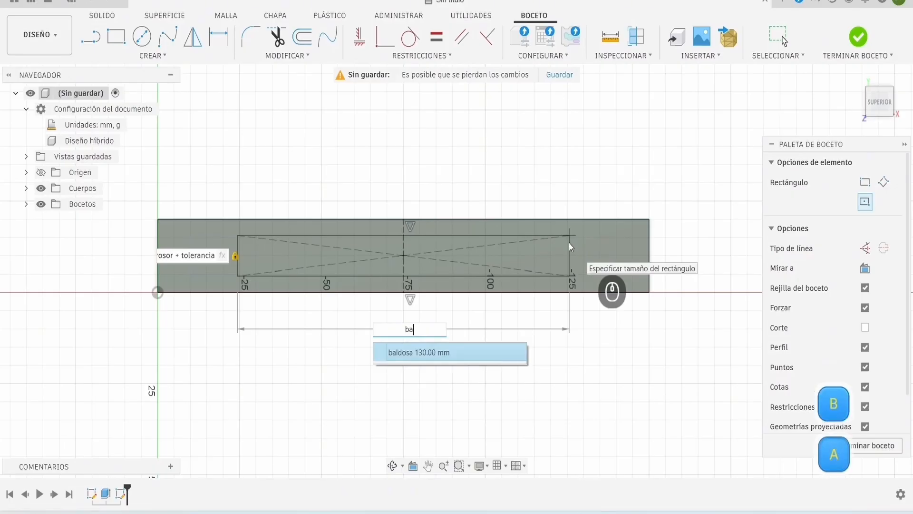
{"action": "type", "text": "ldosa+tolerancia"}
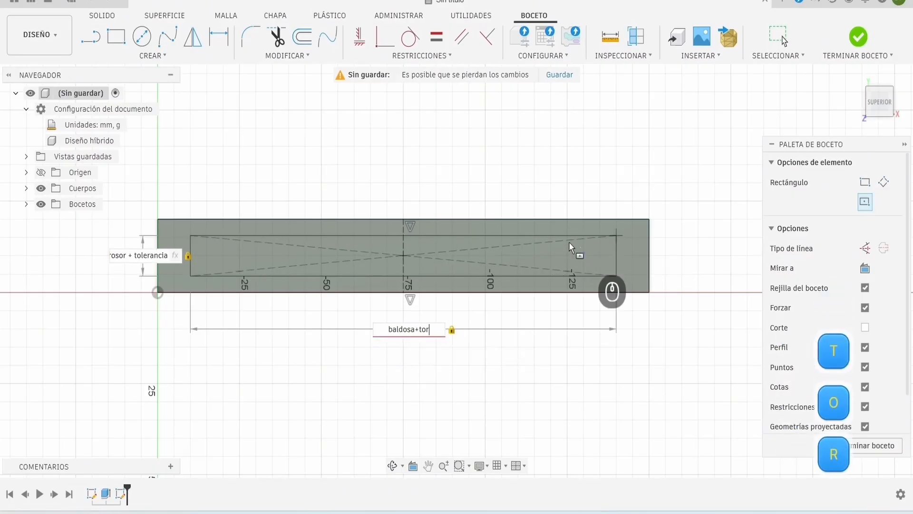
{"action": "key", "text": "Return"}
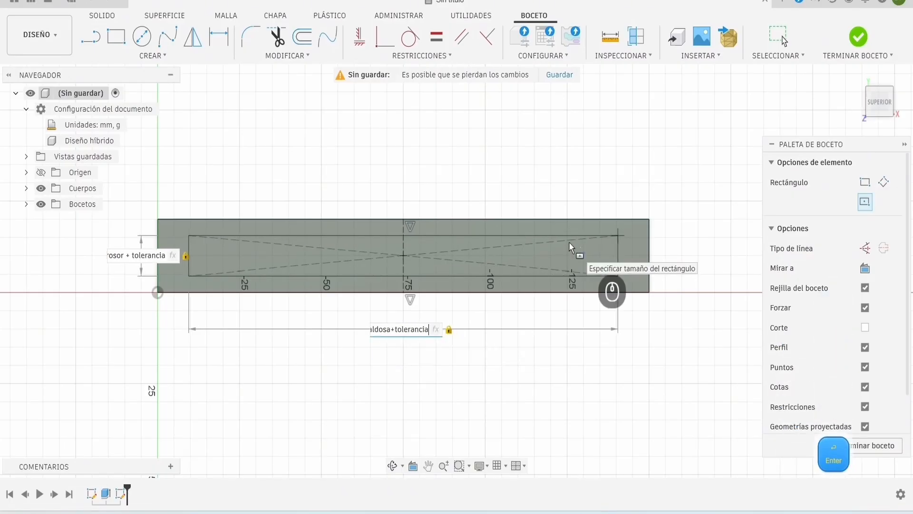
Step: Extrude the inner rectangle as a cut down into the block, with a distance expression combining -(baldosa*cantidad) and a subtracted bordes term
{"action": "middle_click_drag", "start_coordinate": [614, 396], "coordinate": [606, 383], "text": "shift"}
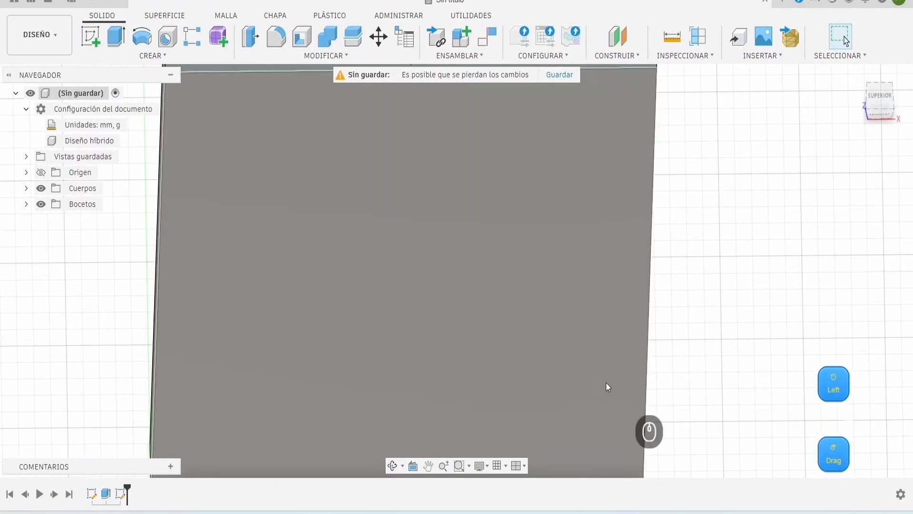
{"action": "scroll", "coordinate": [606, 382], "scroll_direction": "down", "scroll_amount": 3}
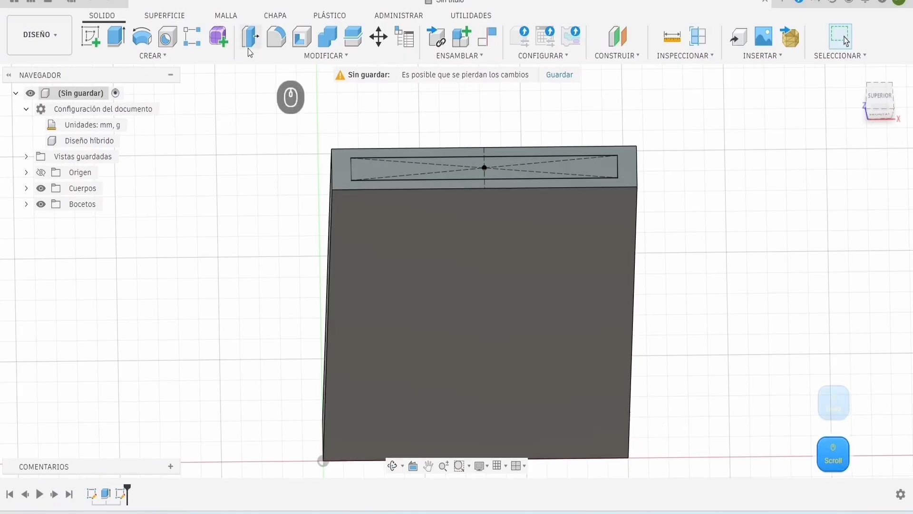
{"action": "left_click", "coordinate": [116, 37]}
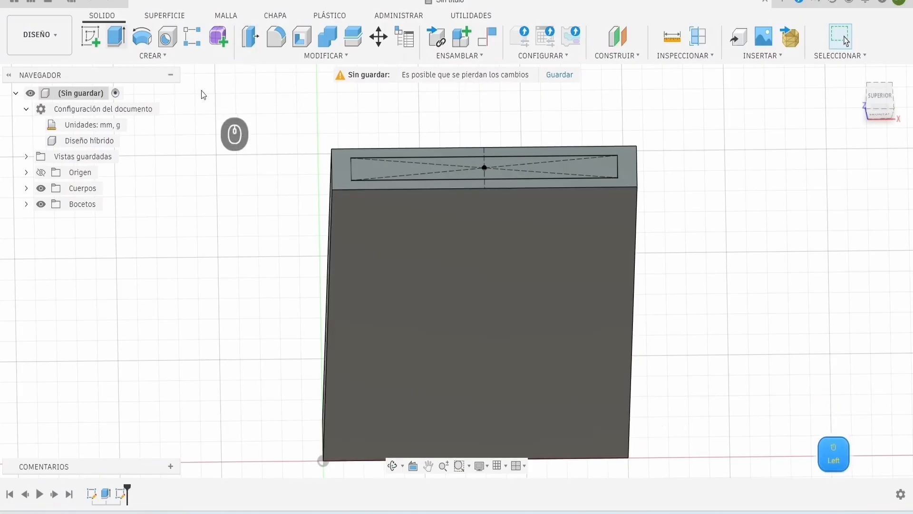
{"action": "left_click", "coordinate": [380, 173]}
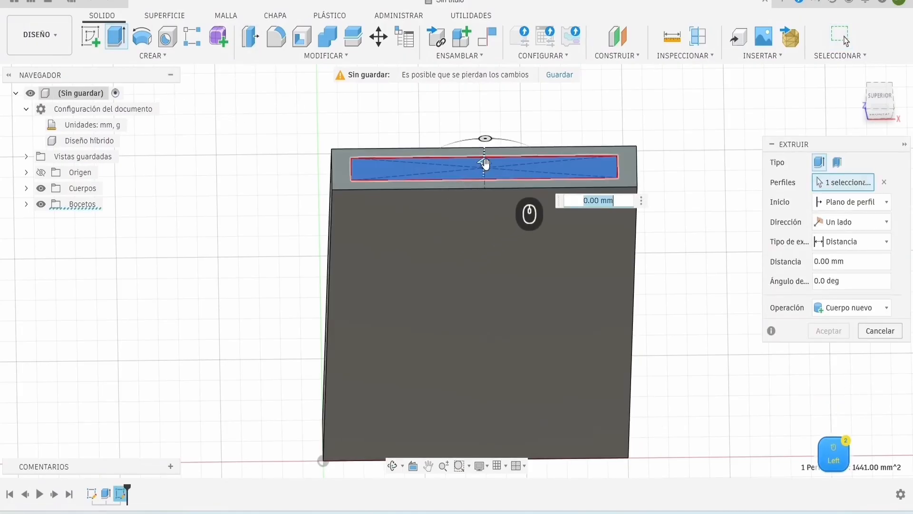
{"action": "left_click_drag", "start_coordinate": [483, 163], "coordinate": [495, 336]}
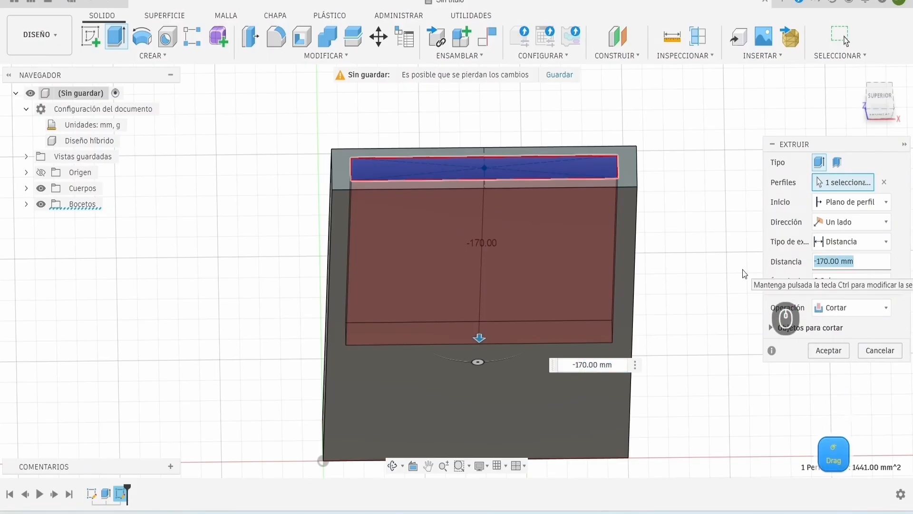
{"action": "type", "text": "-(baldosa"}
{"action": "type", "text": "*can"}
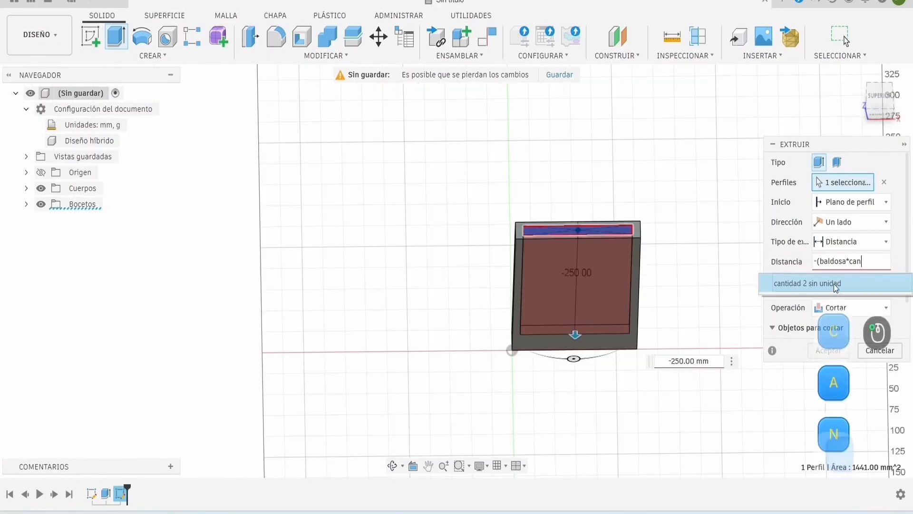
{"action": "type", "text": "tidad)-(bordes"}
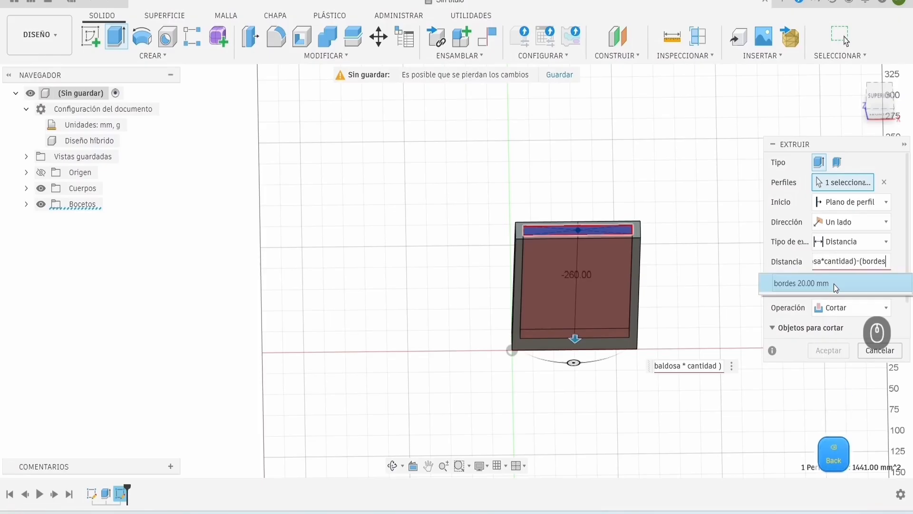
{"action": "key", "text": "Return"}
{"action": "mouse_move", "coordinate": [723, 283]}
{"action": "middle_mouse_down", "text": "shift"}
{"action": "mouse_move", "coordinate": [725, 320]}
{"action": "mouse_move", "coordinate": [728, 306]}
{"action": "mouse_move", "coordinate": [724, 314]}
{"action": "mouse_move", "coordinate": [597, 319]}
{"action": "mouse_move", "coordinate": [609, 292]}
{"action": "mouse_move", "coordinate": [705, 355]}
{"action": "mouse_move", "coordinate": [720, 278]}
{"action": "middle_mouse_up", "text": "shift"}
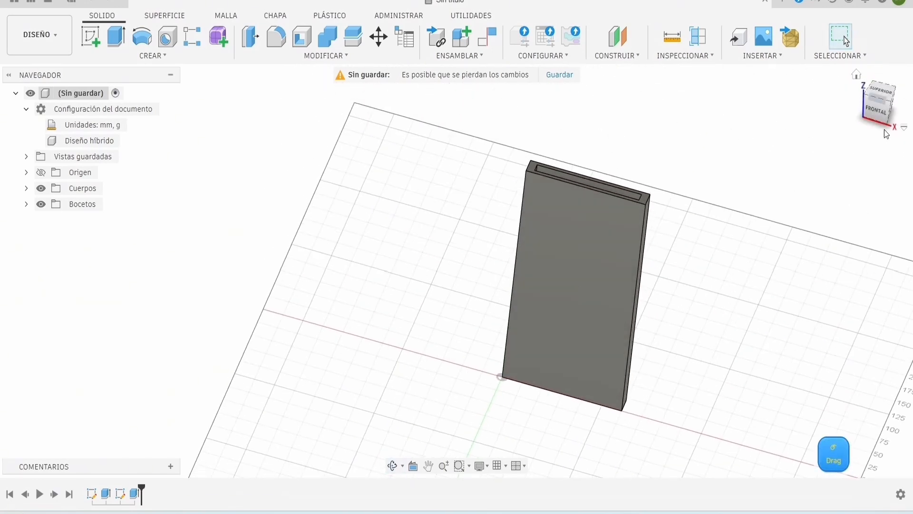
Step: Measure the wall thickness between the pocket's long front edge and the block's outer front edge
{"action": "left_click", "coordinate": [877, 112]}
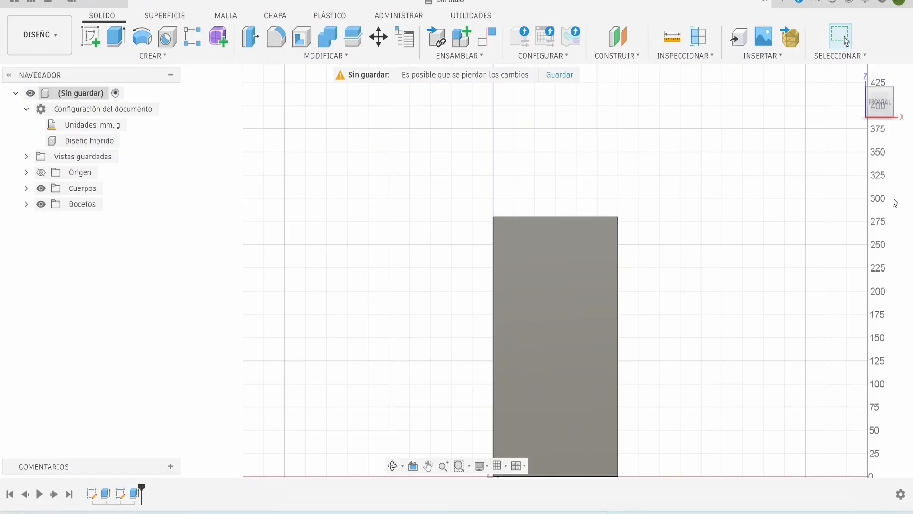
{"action": "middle_click_drag", "start_coordinate": [895, 201], "coordinate": [694, 281], "text": "shift"}
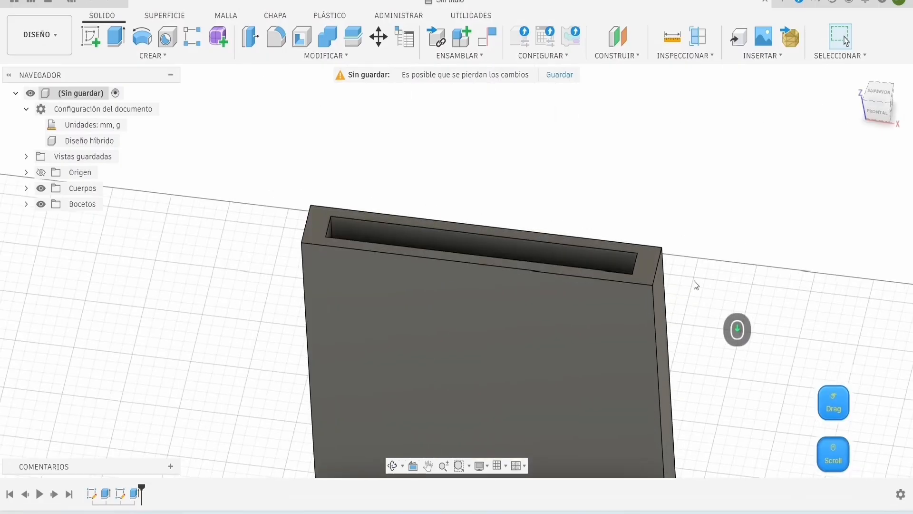
{"action": "left_click", "coordinate": [675, 38]}
{"action": "left_click", "coordinate": [595, 272]}
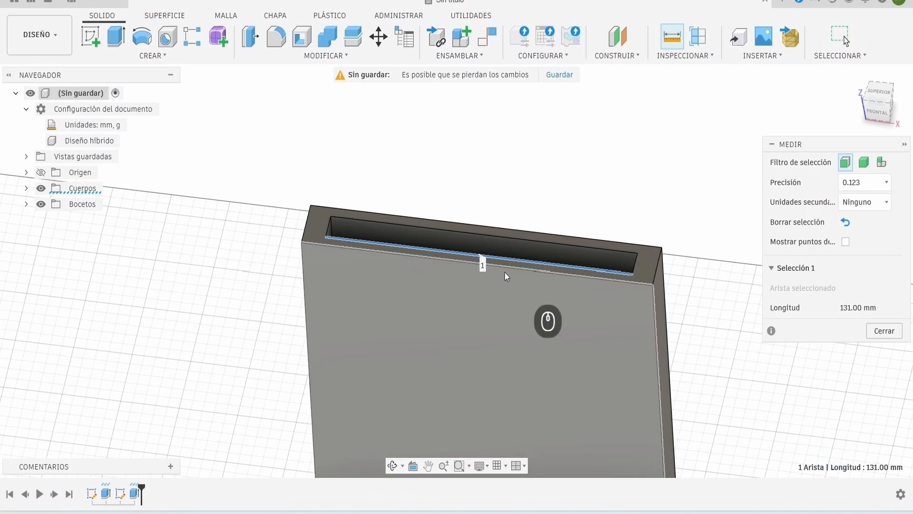
{"action": "left_click", "coordinate": [507, 269]}
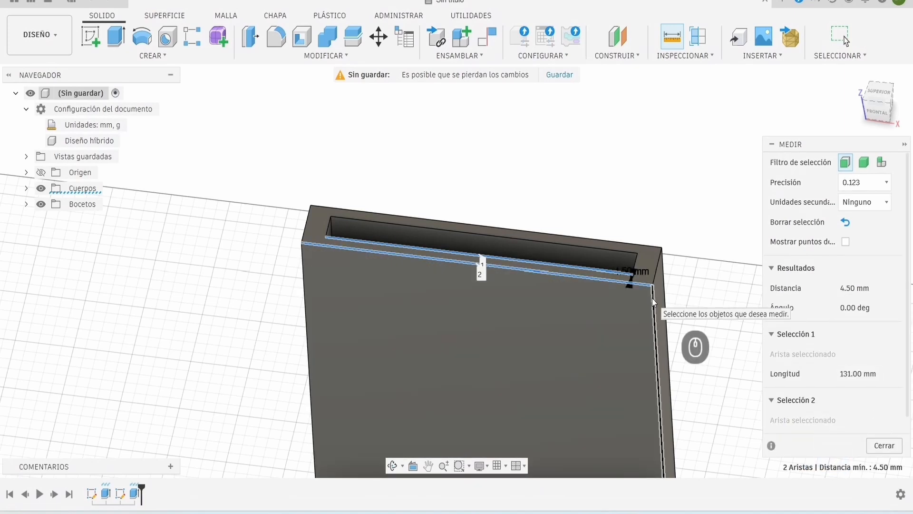
{"action": "scroll", "coordinate": [684, 287], "scroll_direction": "up", "scroll_amount": 3}
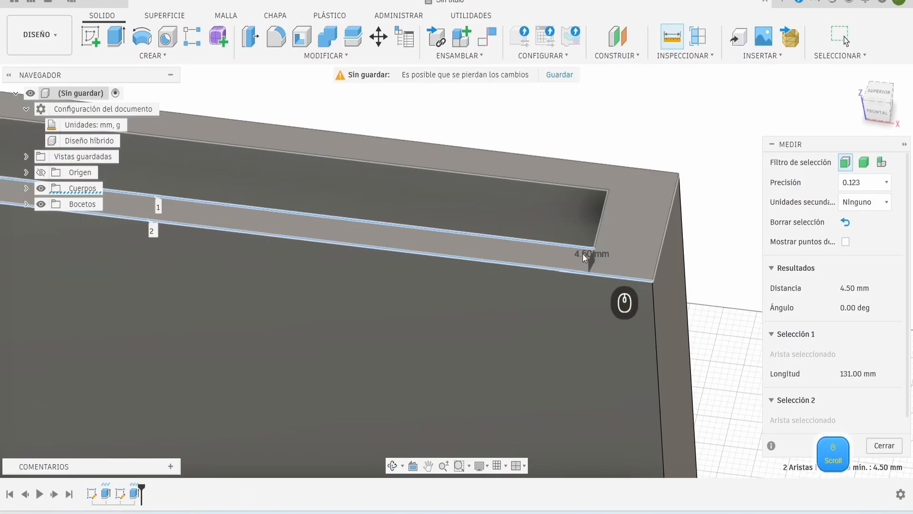
{"action": "left_click", "coordinate": [884, 445]}
Step: Sketch on the block's front face an offset of its outline 12 mm inward, and finish the sketch
{"action": "scroll", "coordinate": [795, 394], "scroll_direction": "down", "scroll_amount": 5}
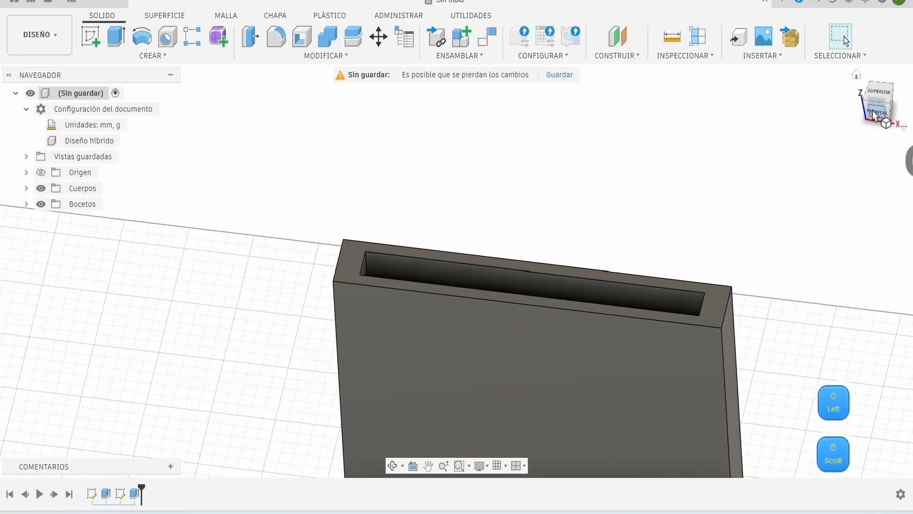
{"action": "left_click", "coordinate": [878, 111]}
{"action": "left_click", "coordinate": [91, 36]}
{"action": "left_click", "coordinate": [505, 289]}
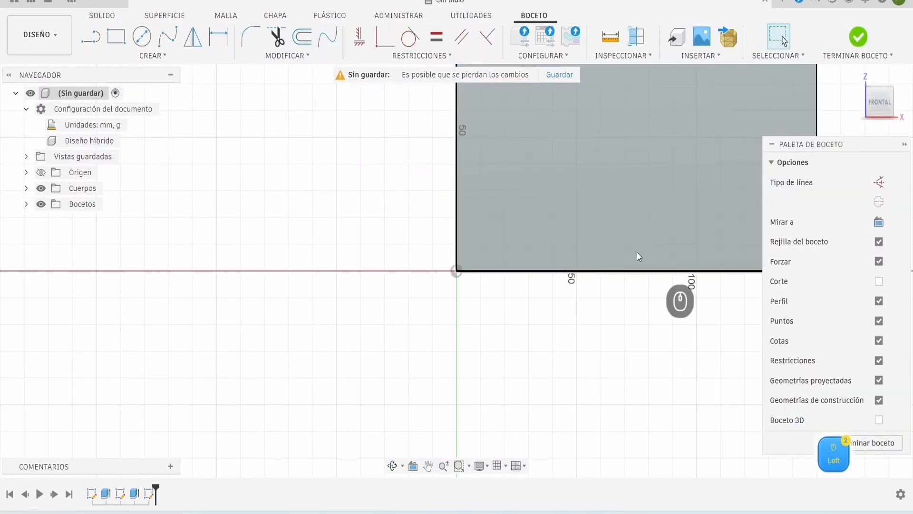
{"action": "middle_click_drag", "start_coordinate": [638, 252], "coordinate": [415, 410]}
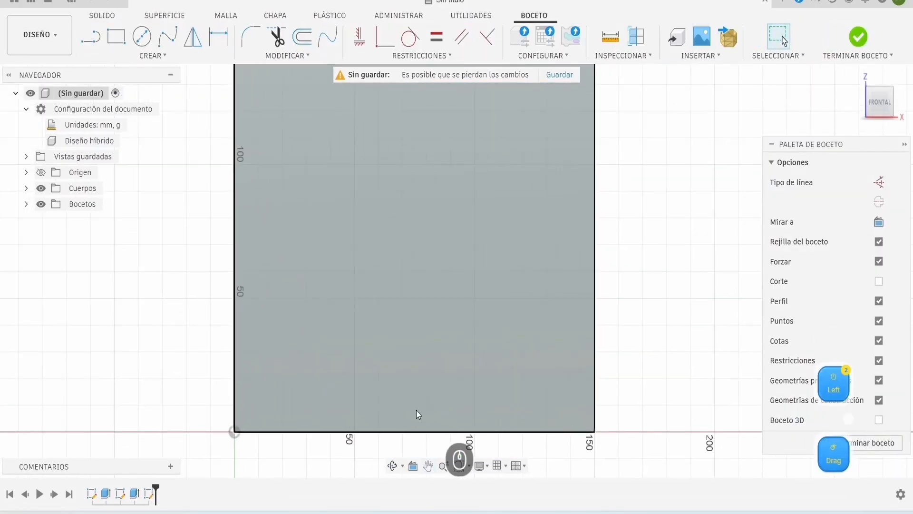
{"action": "scroll", "coordinate": [569, 335], "scroll_direction": "up", "scroll_amount": 2}
{"action": "scroll", "coordinate": [570, 339], "scroll_direction": "up", "scroll_amount": 3}
{"action": "left_click", "coordinate": [303, 36]}
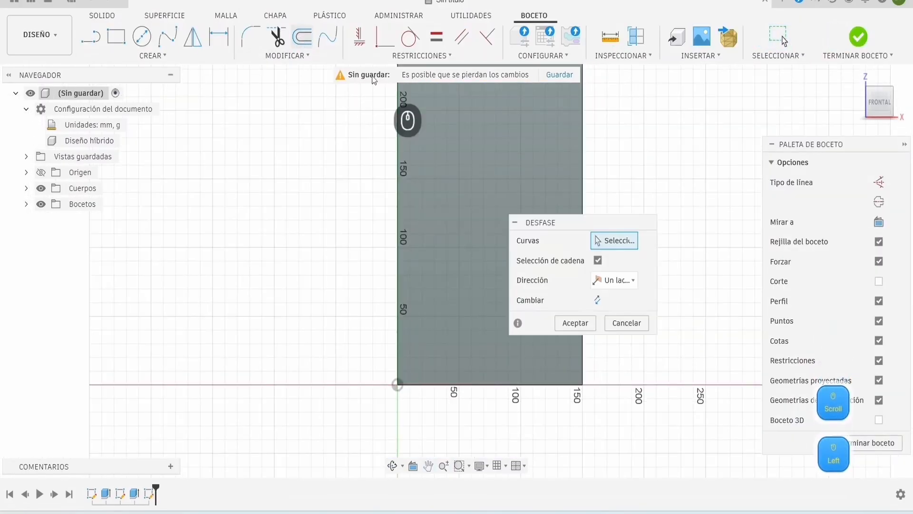
{"action": "left_click", "coordinate": [584, 138]}
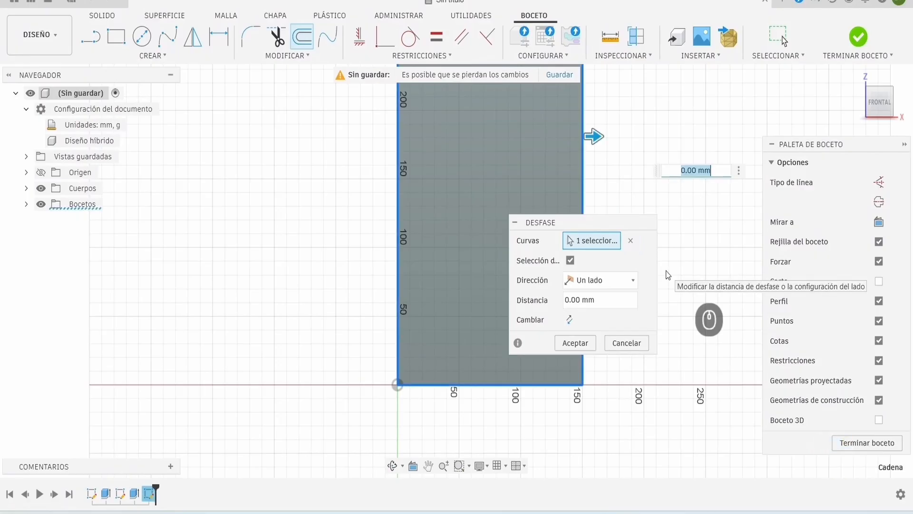
{"action": "left_click_drag", "start_coordinate": [581, 300], "coordinate": [531, 306]}
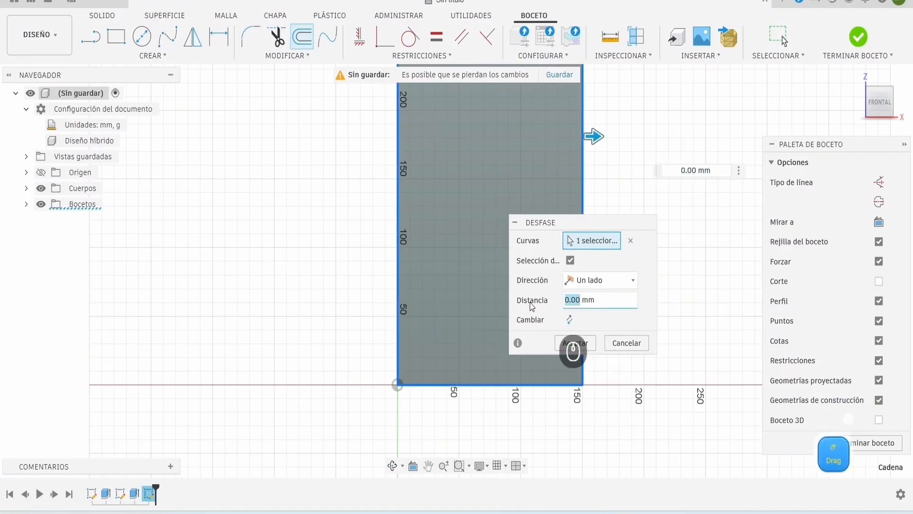
{"action": "type", "text": "12"}
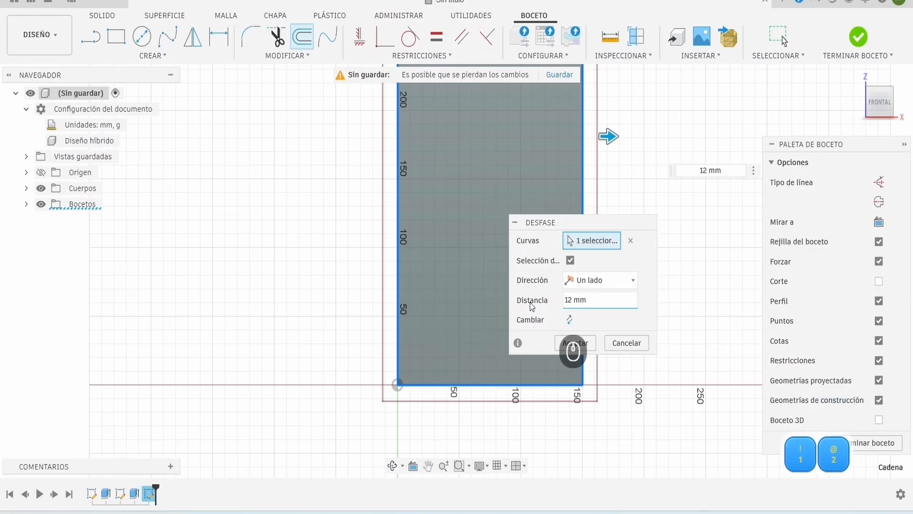
{"action": "left_click", "coordinate": [571, 320]}
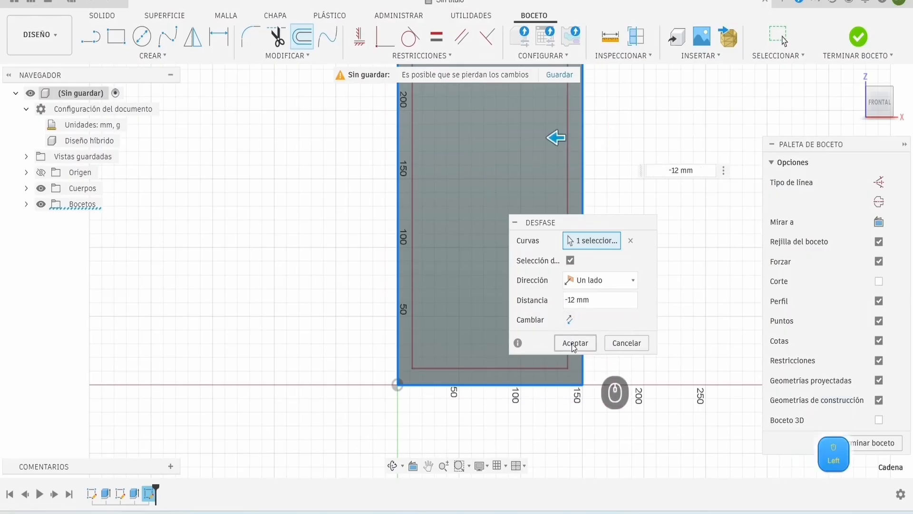
{"action": "left_click", "coordinate": [574, 343]}
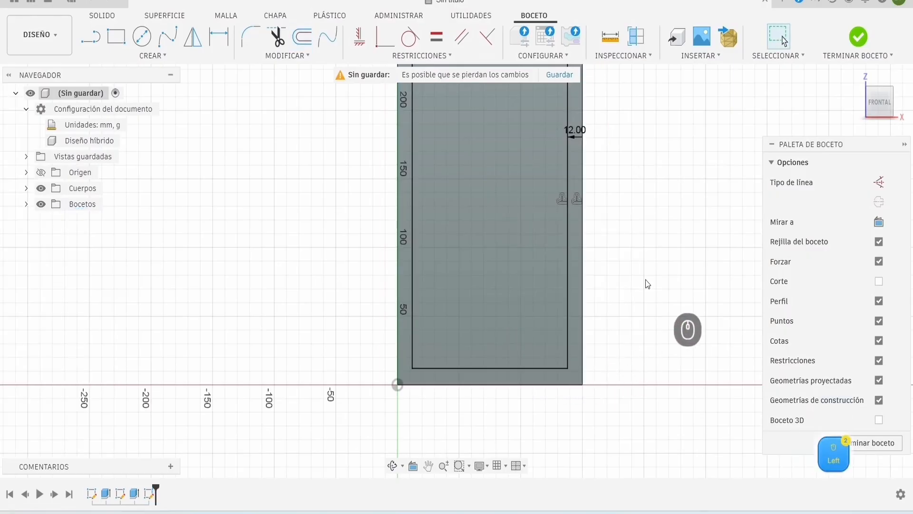
{"action": "left_click", "coordinate": [875, 44]}
Step: Extrude the offset rectangle as a cut of -4.5 mm through the front wall to open the pocket
{"action": "middle_click_drag", "start_coordinate": [683, 120], "coordinate": [597, 315]}
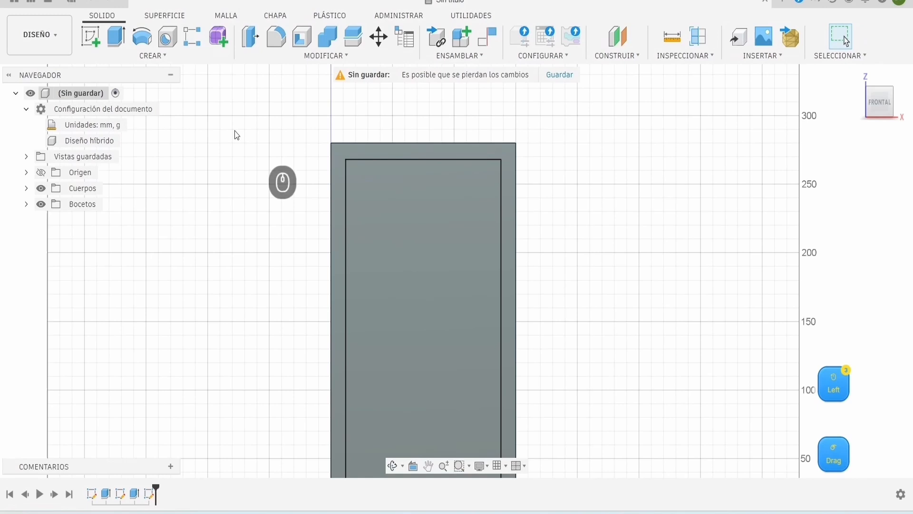
{"action": "left_click", "coordinate": [113, 35]}
{"action": "left_click", "coordinate": [376, 212]}
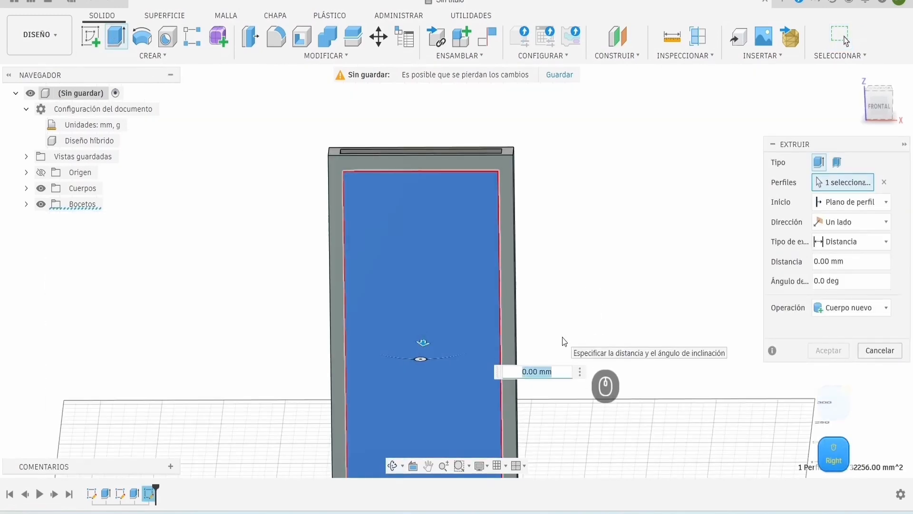
{"action": "type", "text": "-4.5"}
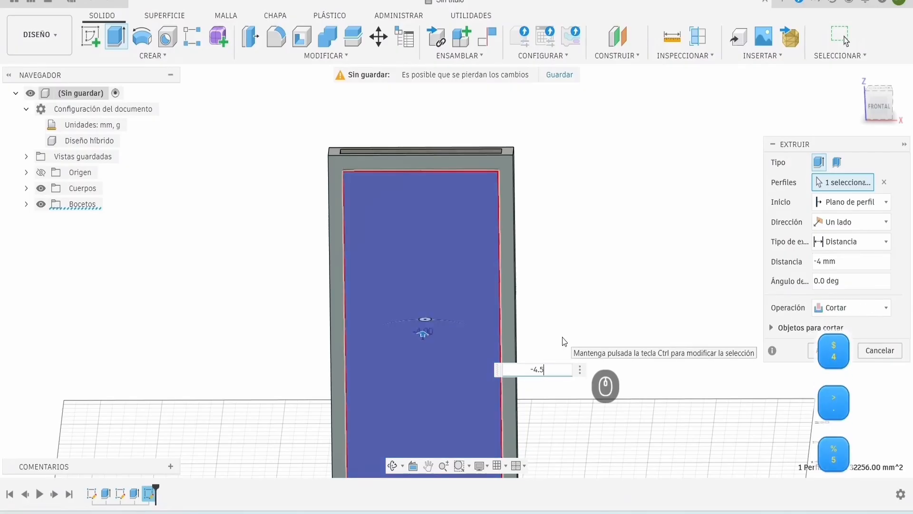
{"action": "left_click", "coordinate": [823, 350]}
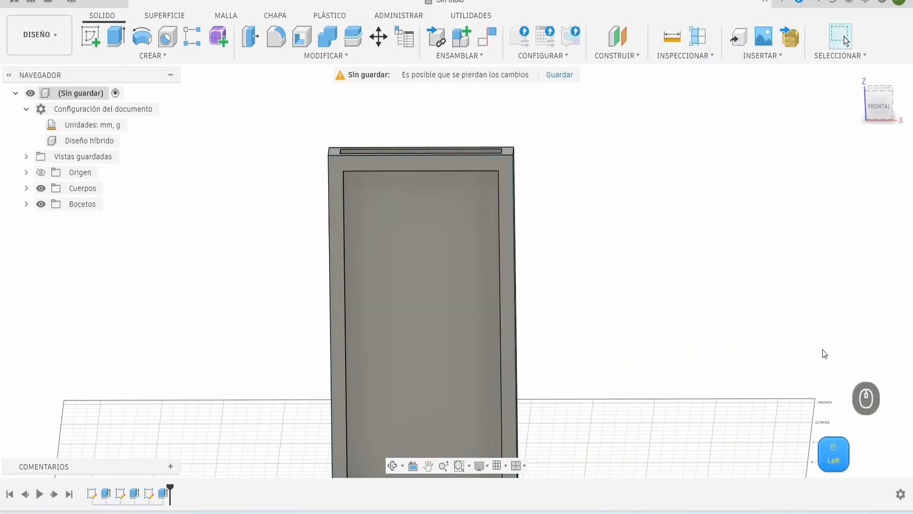
Step: Examine the holder's front opening, slot and inner lower ledge from several angles
{"action": "middle_click_drag", "start_coordinate": [676, 370], "coordinate": [577, 341], "text": "shift"}
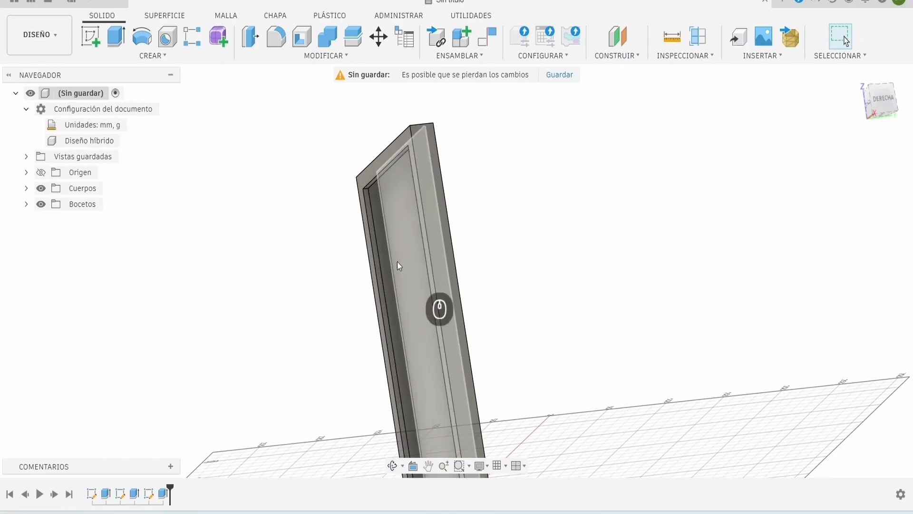
{"action": "middle_click_drag", "start_coordinate": [398, 261], "coordinate": [581, 352], "text": "shift"}
{"action": "middle_click_drag", "start_coordinate": [424, 287], "coordinate": [369, 206], "text": "shift"}
{"action": "scroll", "coordinate": [378, 278], "scroll_direction": "down", "scroll_amount": 3}
{"action": "scroll", "coordinate": [378, 278], "scroll_direction": "down", "scroll_amount": 5}
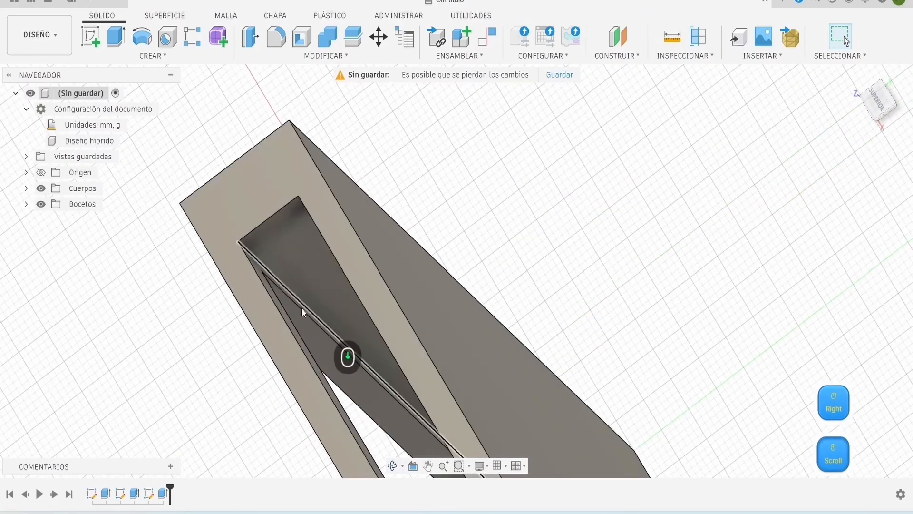
{"action": "middle_click_drag", "start_coordinate": [544, 281], "coordinate": [515, 336], "text": "shift"}
{"action": "right_click_drag", "start_coordinate": [665, 282], "coordinate": [606, 278]}
{"action": "scroll", "coordinate": [679, 323], "scroll_direction": "up", "scroll_amount": 3}
{"action": "scroll", "coordinate": [680, 326], "scroll_direction": "up", "scroll_amount": 2}
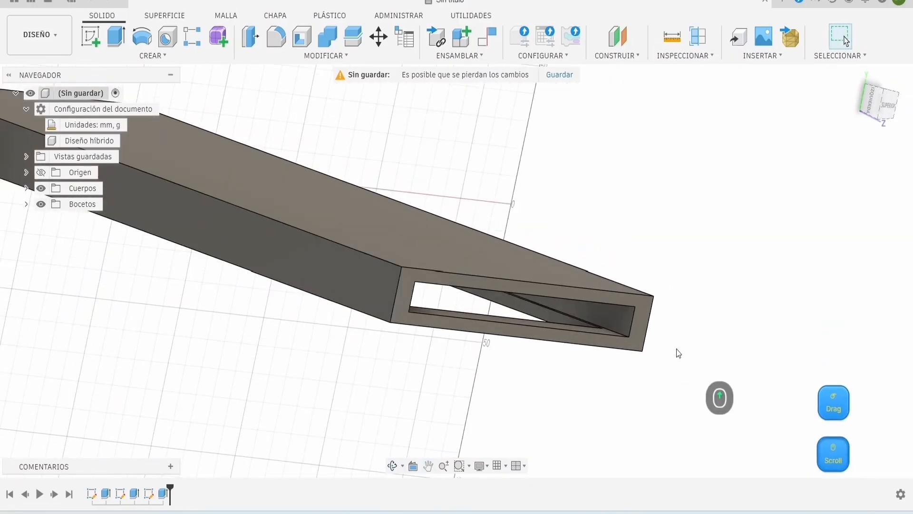
{"action": "middle_click_drag", "start_coordinate": [676, 349], "coordinate": [577, 304], "text": "shift"}
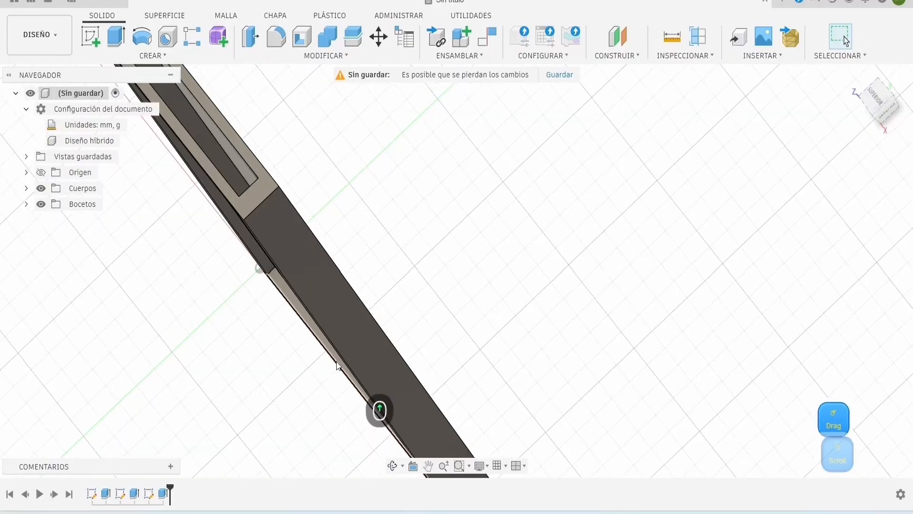
{"action": "scroll", "coordinate": [188, 330], "scroll_direction": "down", "scroll_amount": 5}
{"action": "scroll", "coordinate": [444, 352], "scroll_direction": "up", "scroll_amount": 6}
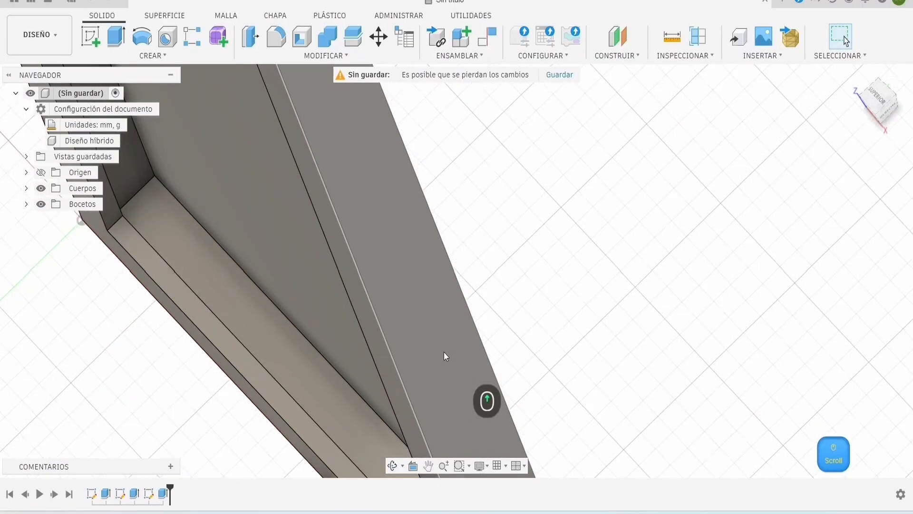
{"action": "middle_click_drag", "start_coordinate": [546, 357], "coordinate": [622, 324], "text": "shift"}
{"action": "scroll", "coordinate": [573, 319], "scroll_direction": "up", "scroll_amount": 4}
{"action": "scroll", "coordinate": [632, 309], "scroll_direction": "up", "scroll_amount": 1}
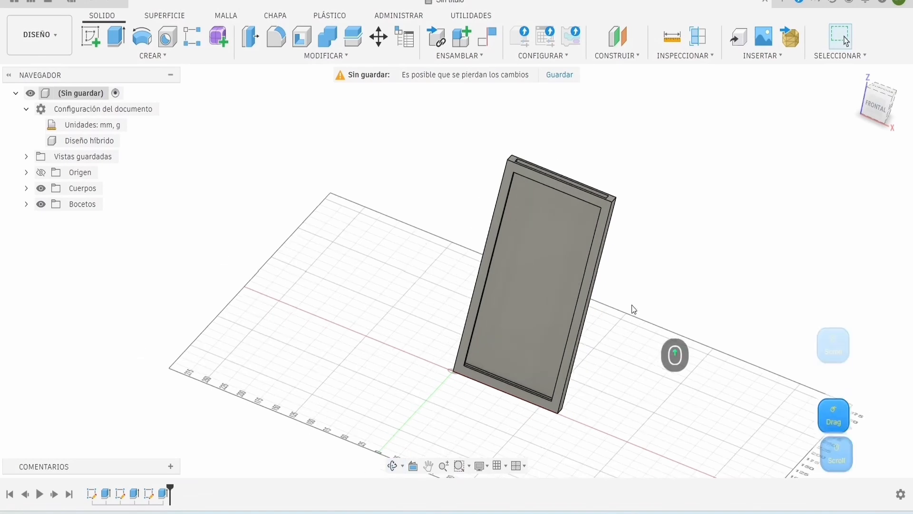
{"action": "middle_click_drag", "start_coordinate": [606, 248], "coordinate": [509, 214]}
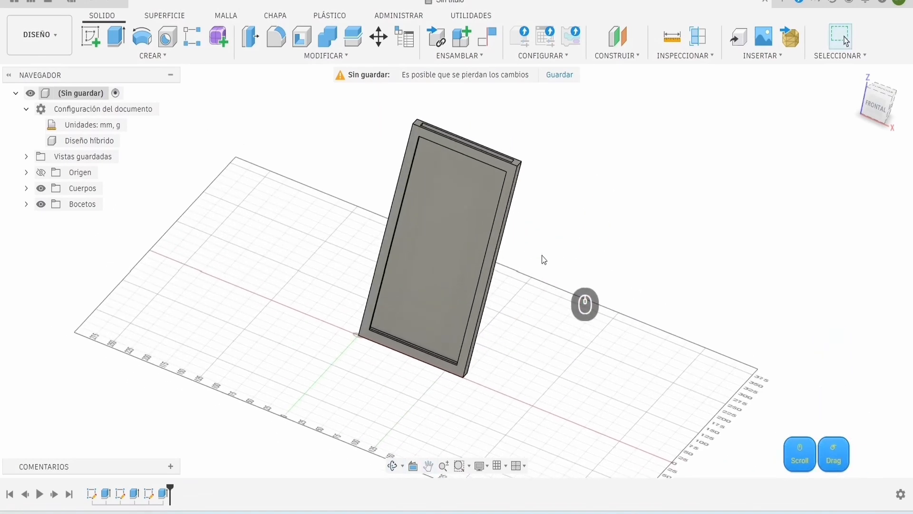
{"action": "middle_click_drag", "start_coordinate": [574, 315], "coordinate": [718, 241]}
Step: Extrude the holder's underside face downward by 90 mm, joined to the body
{"action": "scroll", "coordinate": [631, 315], "scroll_direction": "down", "scroll_amount": 6}
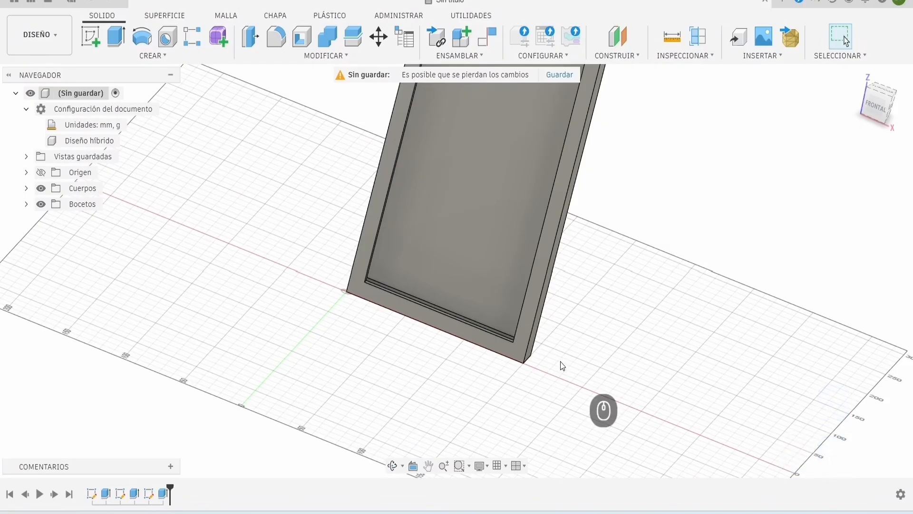
{"action": "middle_click_drag", "start_coordinate": [562, 365], "coordinate": [589, 286], "text": "shift"}
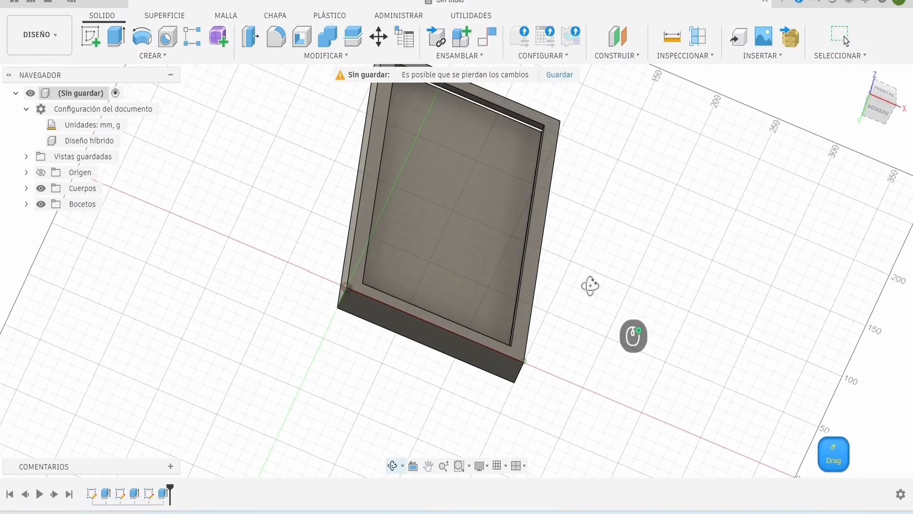
{"action": "left_click", "coordinate": [117, 37]}
{"action": "left_click", "coordinate": [373, 312]}
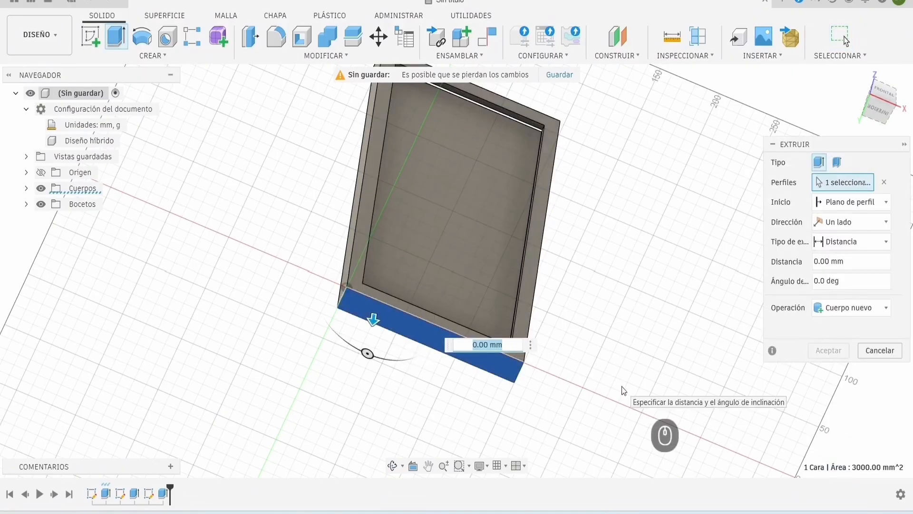
{"action": "type", "text": "90"}
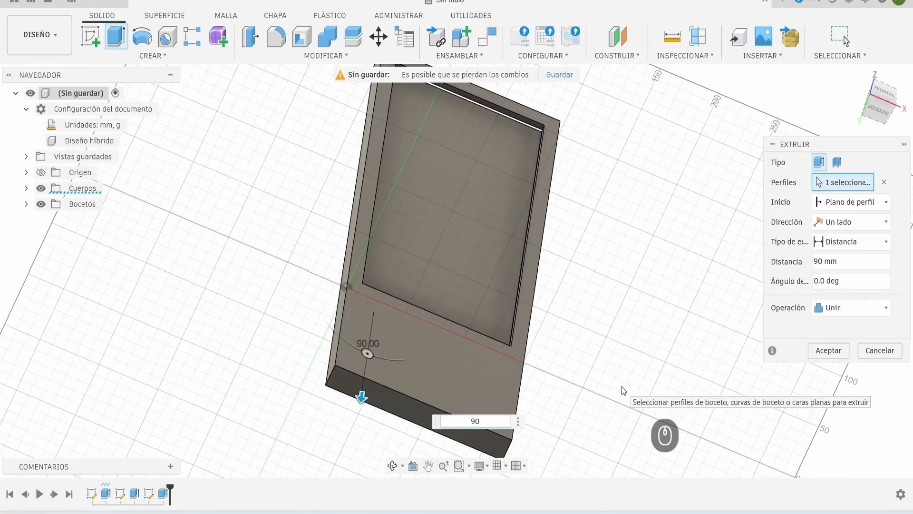
{"action": "key", "text": "Return"}
Step: On the front face, sketch a vertical 12 mm line down from the front opening's lower left corner
{"action": "mouse_move", "coordinate": [624, 386]}
{"action": "middle_mouse_down"}
{"action": "mouse_move", "coordinate": [655, 308]}
{"action": "mouse_move", "coordinate": [561, 304]}
{"action": "middle_mouse_up"}
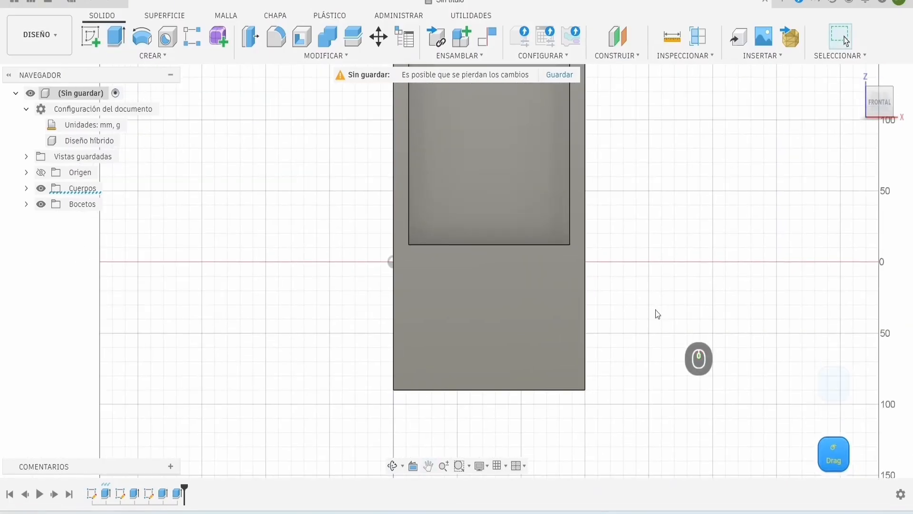
{"action": "left_click", "coordinate": [91, 36]}
{"action": "left_click", "coordinate": [678, 335]}
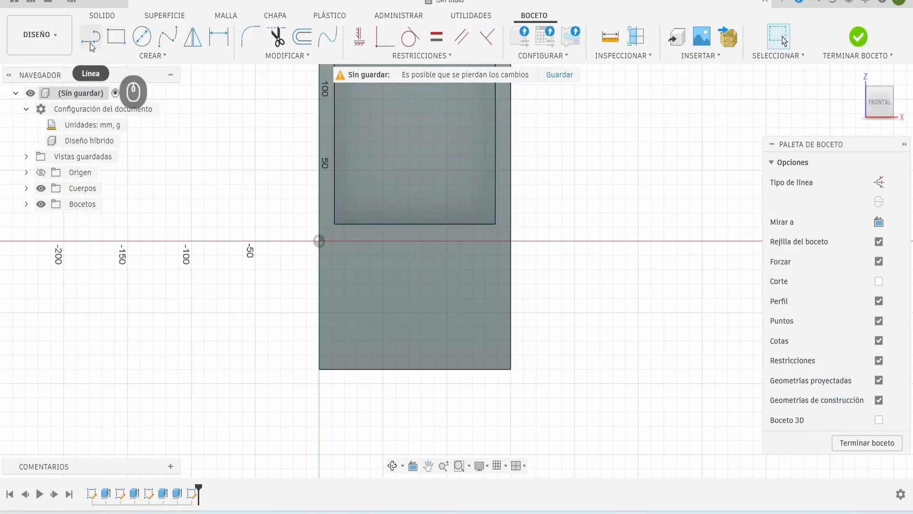
{"action": "left_click", "coordinate": [91, 37]}
{"action": "scroll", "coordinate": [295, 233], "scroll_direction": "down", "scroll_amount": 5}
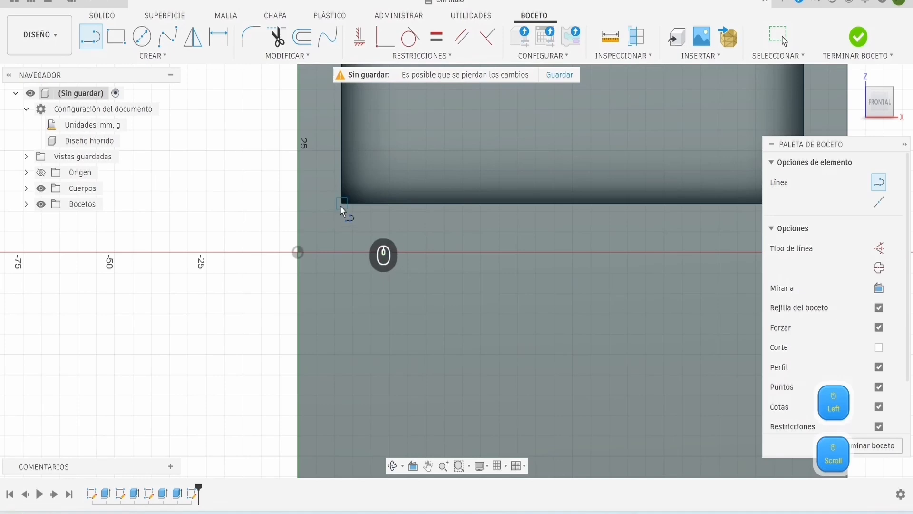
{"action": "left_click", "coordinate": [341, 205]}
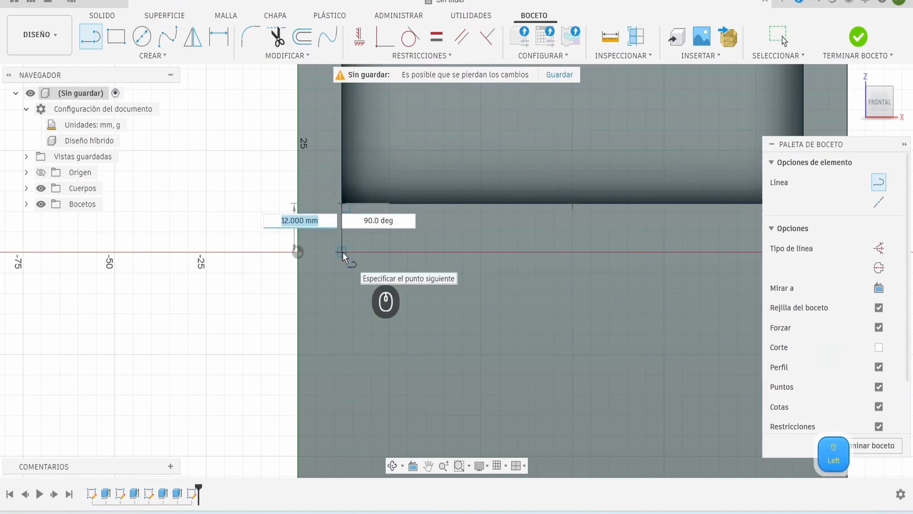
{"action": "left_click", "coordinate": [342, 252]}
{"action": "key", "text": "Escape"}
Step: Sketch a 126 mm wide rectangle from the short line's lower end to the body's lower edge, and finish the sketch
{"action": "middle_click_drag", "start_coordinate": [525, 218], "coordinate": [418, 221]}
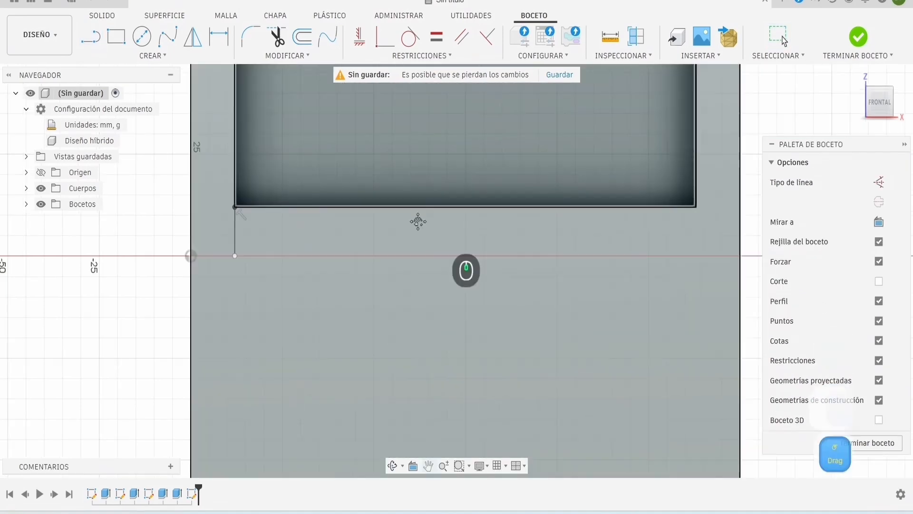
{"action": "scroll", "coordinate": [581, 244], "scroll_direction": "up", "scroll_amount": 2}
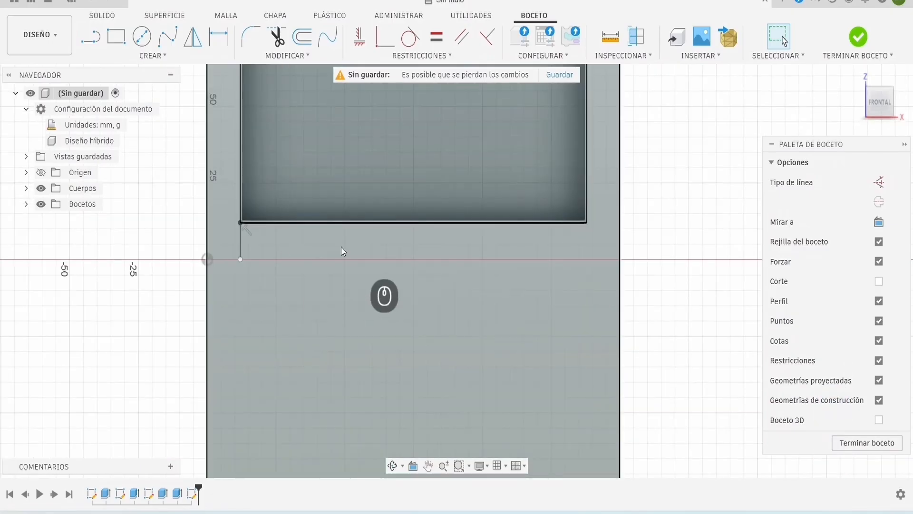
{"action": "left_click", "coordinate": [116, 36]}
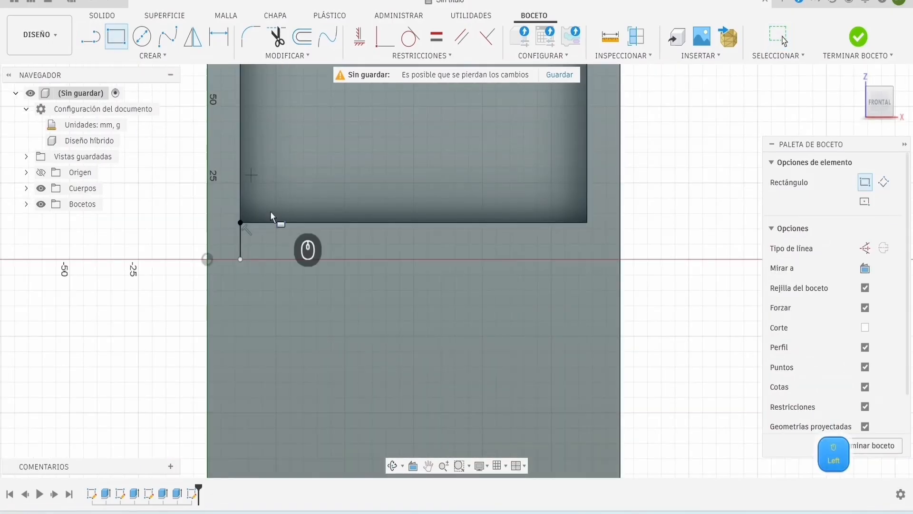
{"action": "middle_click_drag", "start_coordinate": [288, 273], "coordinate": [265, 186]}
{"action": "left_click", "coordinate": [218, 174]}
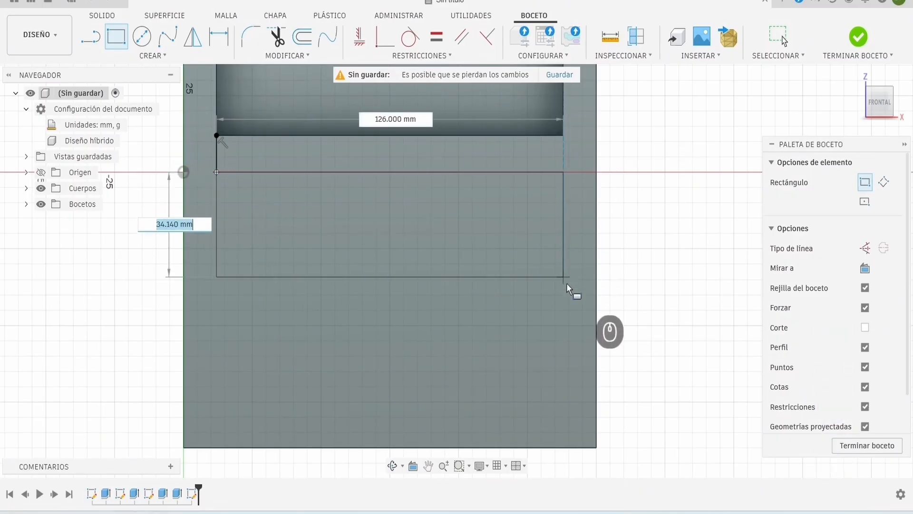
{"action": "left_click", "coordinate": [563, 447]}
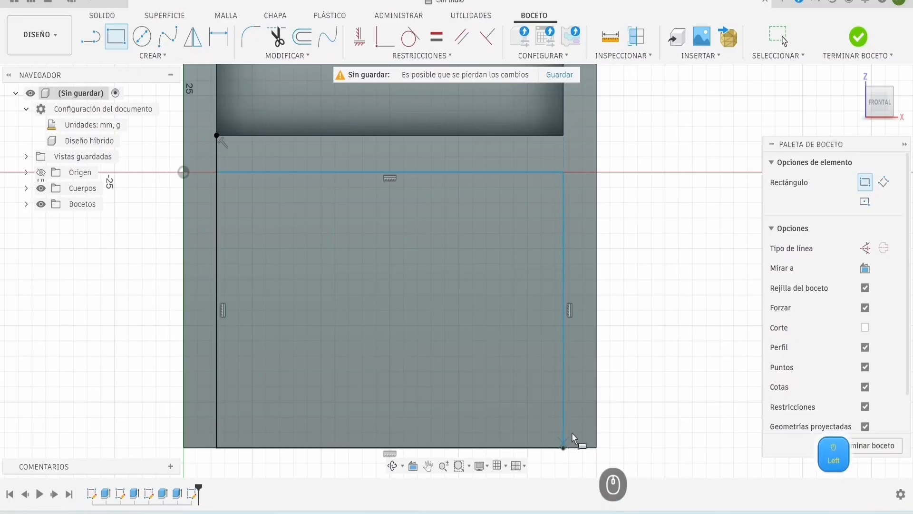
{"action": "right_click", "coordinate": [689, 310]}
{"action": "left_click", "coordinate": [858, 36]}
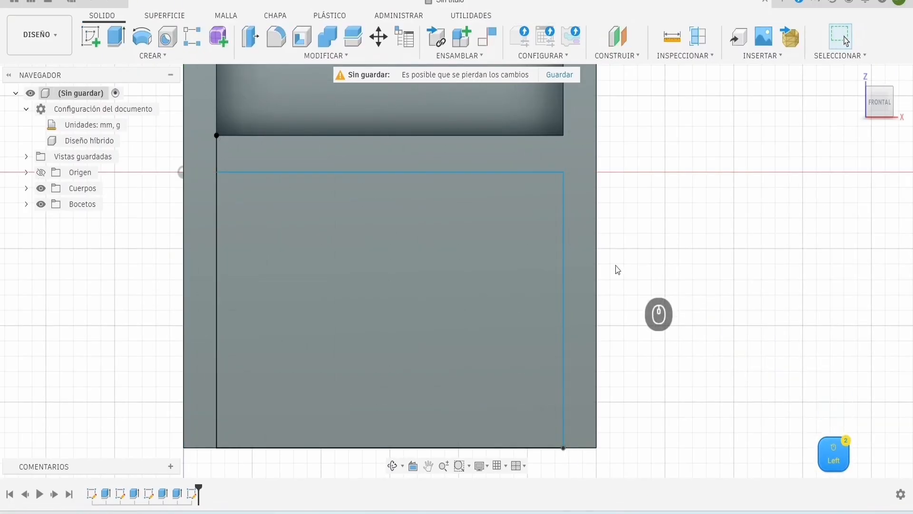
{"action": "left_click", "coordinate": [217, 151]}
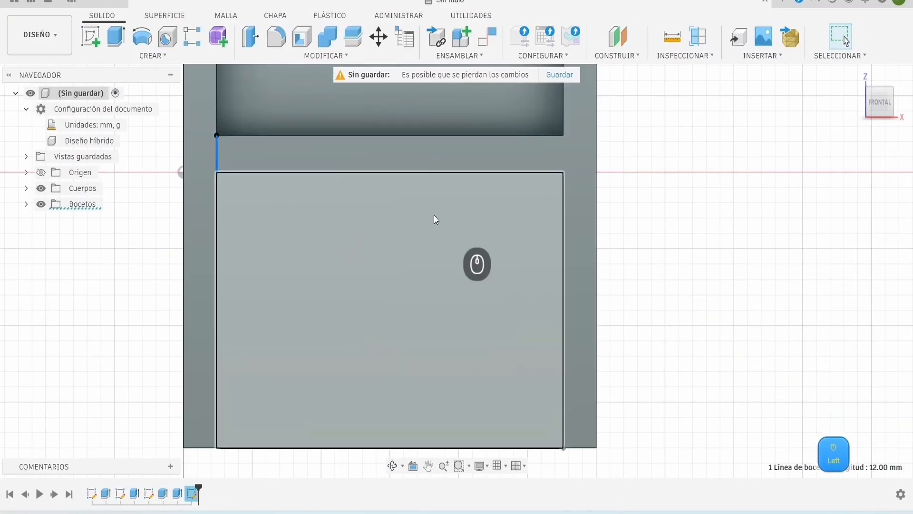
Step: Extrude the rectangular profile on the lower front face 80 mm outward, joined to the body
{"action": "key", "text": "x"}
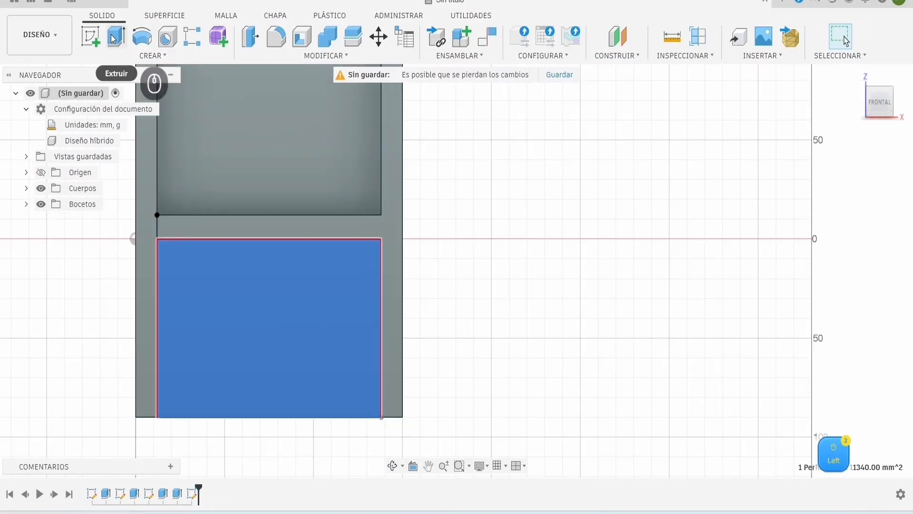
{"action": "left_click", "coordinate": [111, 35]}
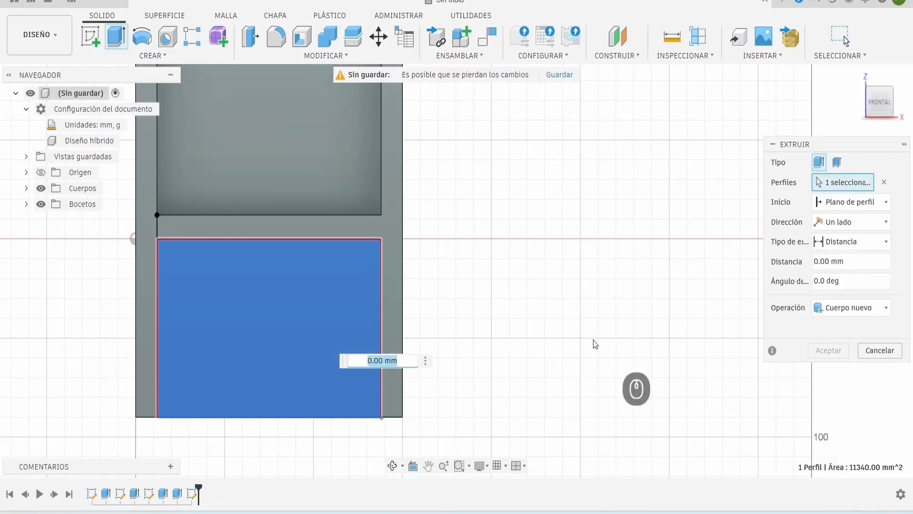
{"action": "type", "text": "80"}
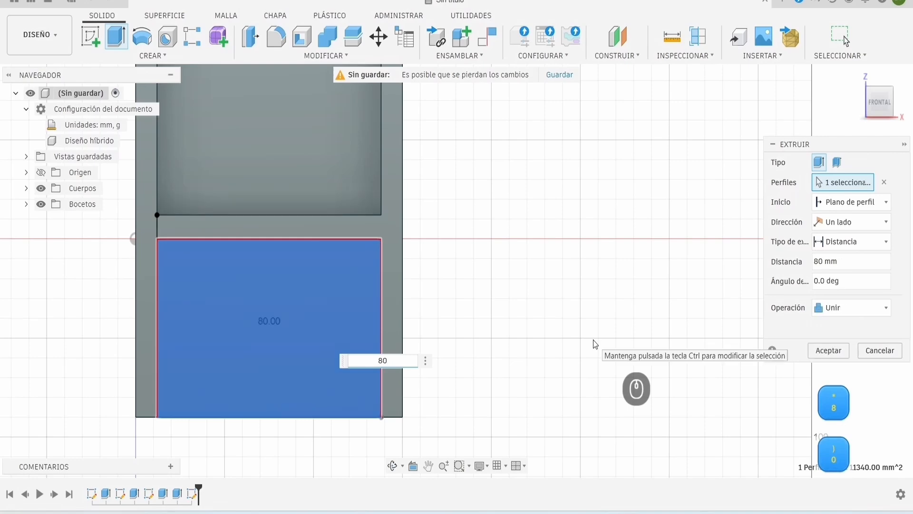
{"action": "left_click", "coordinate": [818, 349]}
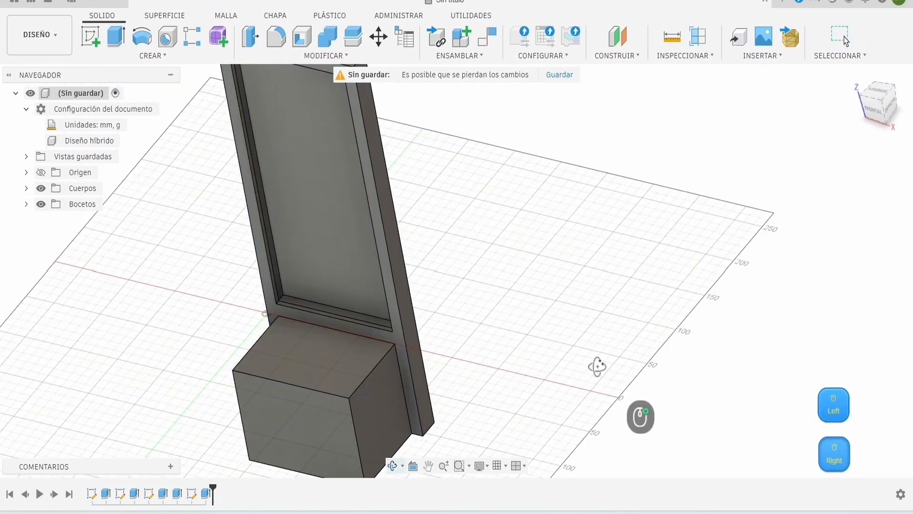
Step: Offset the left, right and front faces of the extruded block by -1 mm
{"action": "middle_click_drag", "start_coordinate": [597, 367], "coordinate": [575, 257], "text": "shift"}
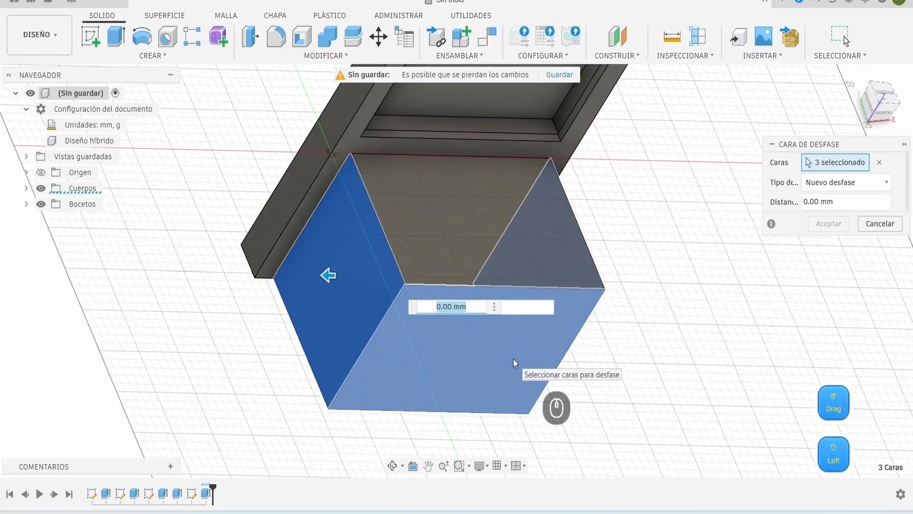
{"action": "type", "text": "-1"}
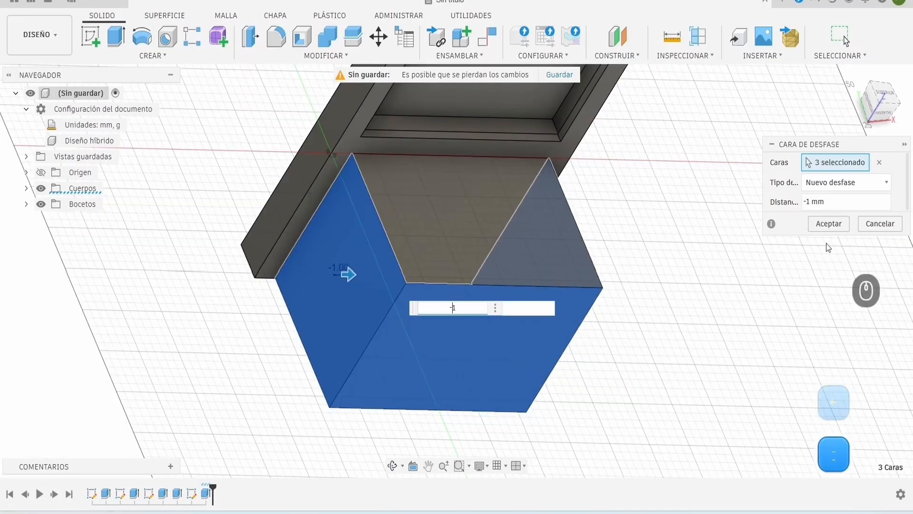
{"action": "left_click", "coordinate": [831, 227]}
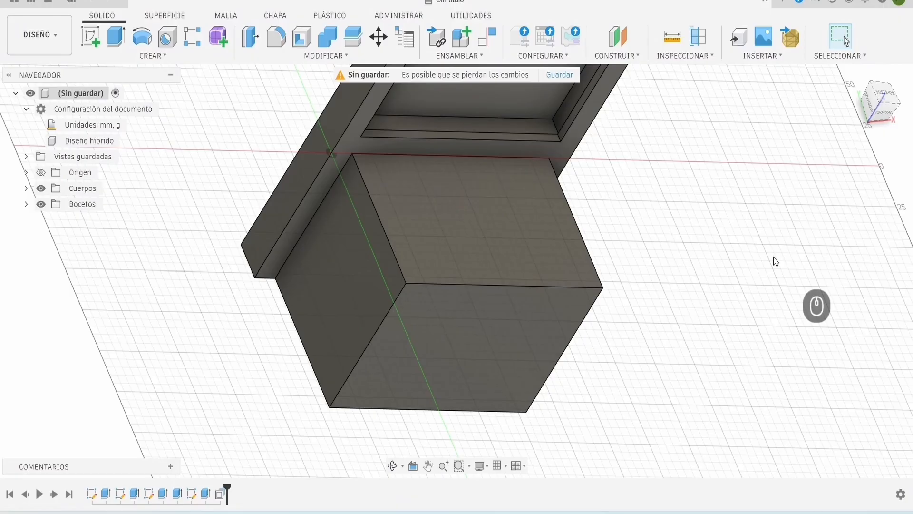
Step: Sketch on the block's upper face an outline offset 2 mm inward from the face's edges
{"action": "middle_click_drag", "start_coordinate": [773, 258], "coordinate": [476, 221], "text": "shift"}
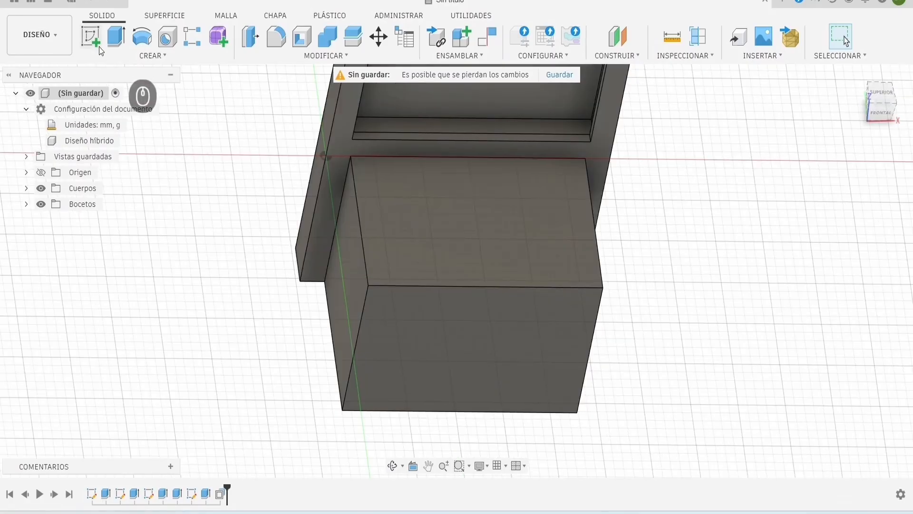
{"action": "left_click", "coordinate": [90, 36]}
{"action": "left_click", "coordinate": [464, 211]}
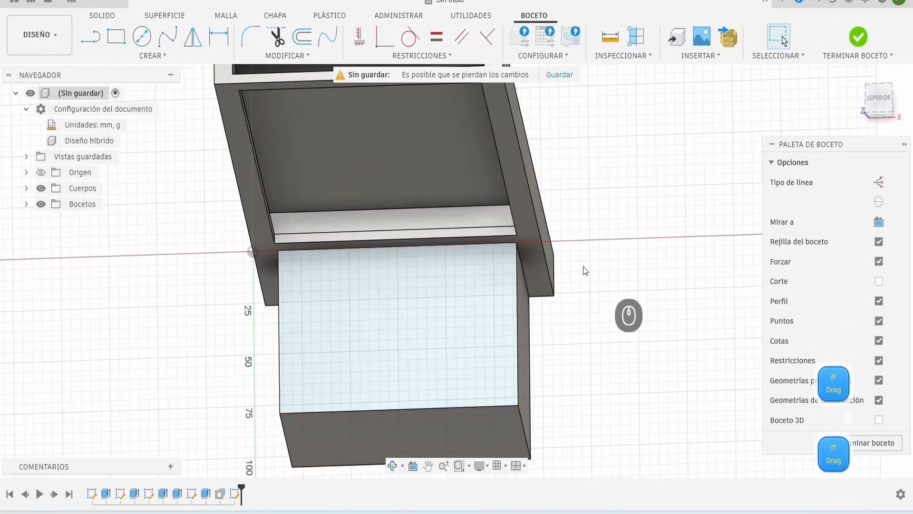
{"action": "key", "text": "o"}
{"action": "left_click", "coordinate": [517, 350]}
{"action": "type", "text": "2"}
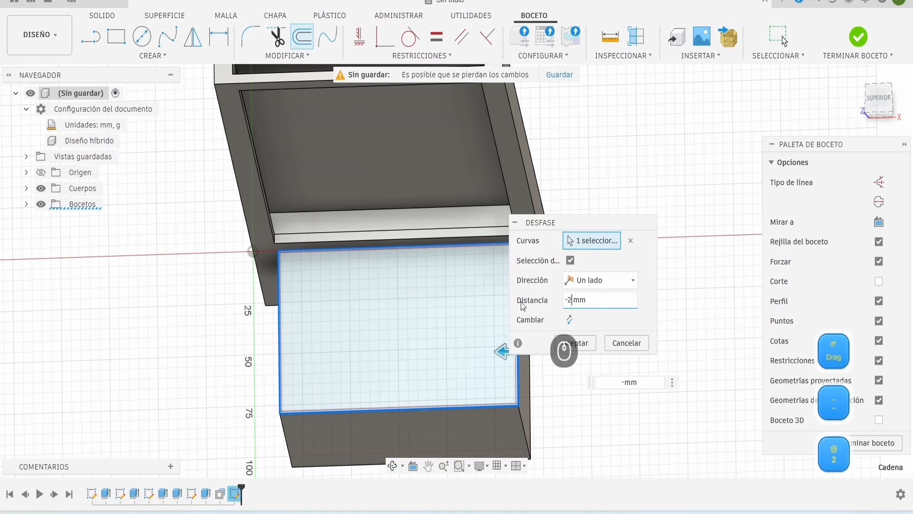
{"action": "left_click", "coordinate": [575, 342]}
{"action": "middle_click", "coordinate": [632, 349]}
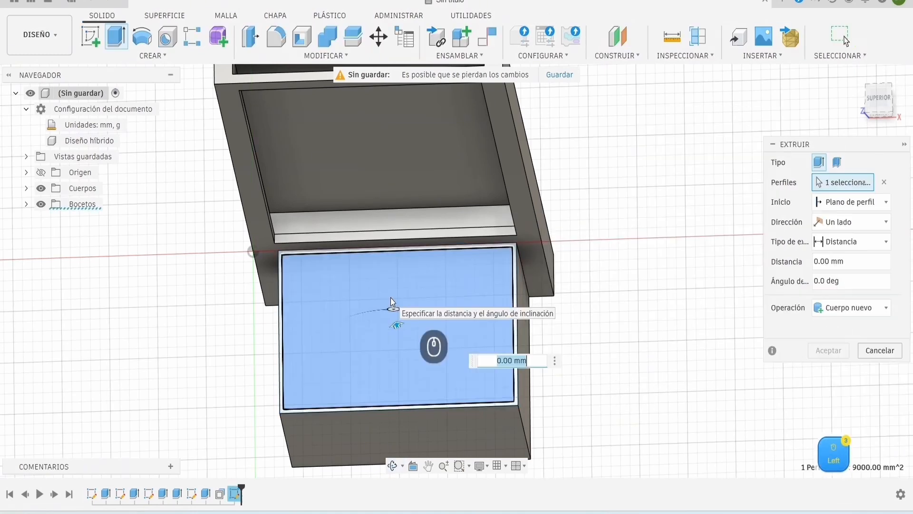
Step: Cut the inner offset profile 87 mm down into the block to hollow it out
{"action": "type", "text": "-88"}
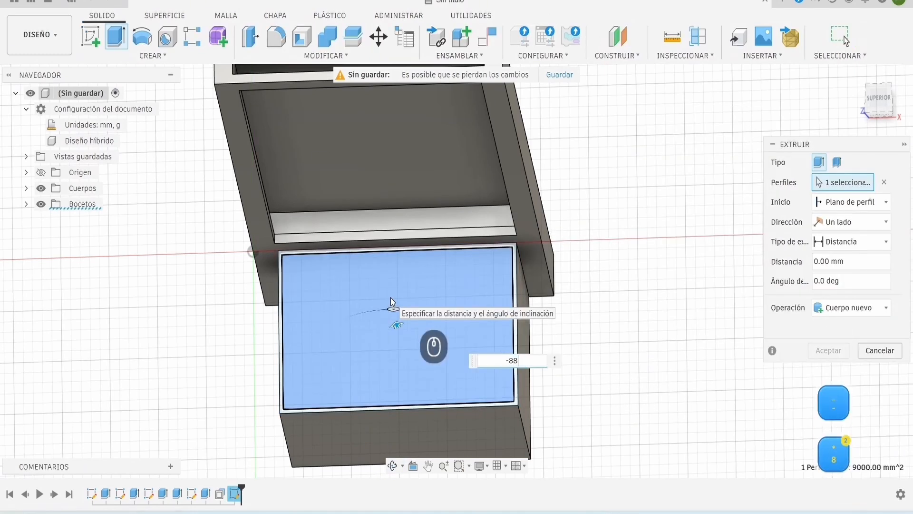
{"action": "left_click", "coordinate": [879, 114]}
{"action": "middle_click_drag", "start_coordinate": [508, 319], "coordinate": [536, 142]}
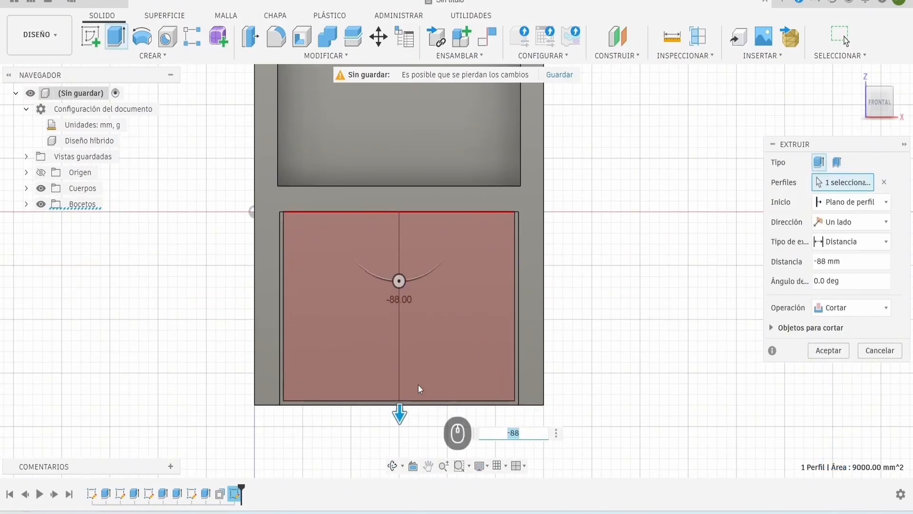
{"action": "left_click", "coordinate": [519, 433]}
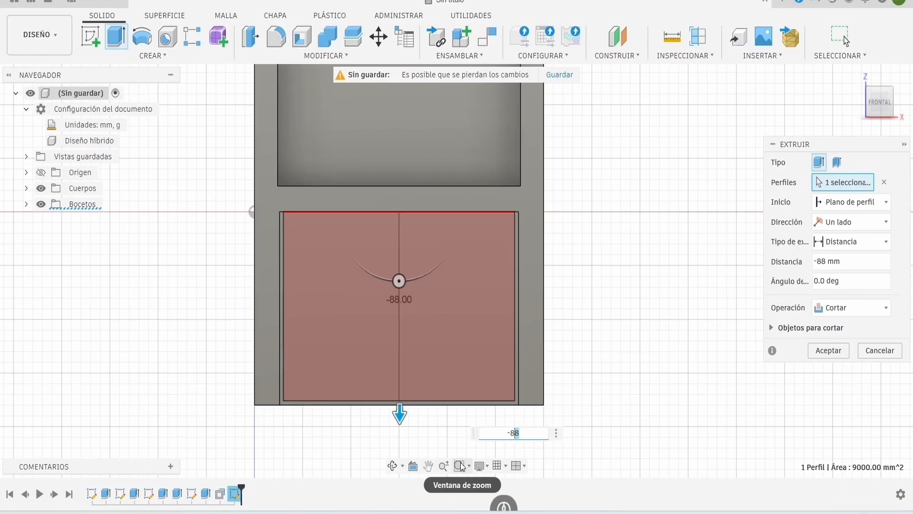
{"action": "key", "text": "BackSpace"}
{"action": "type", "text": "7"}
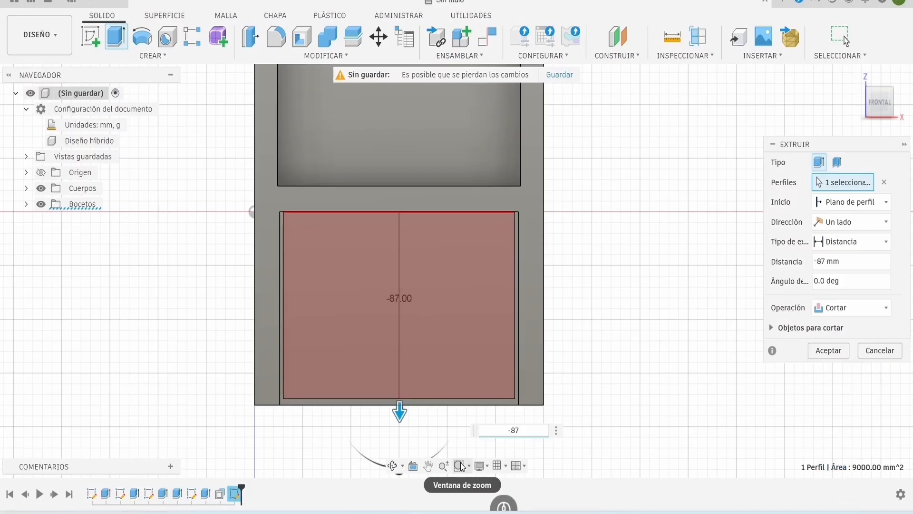
{"action": "key", "text": "Return"}
Step: Create a construction plane offset -3 mm from the top rim of the hollowed block
{"action": "middle_click_drag", "start_coordinate": [461, 467], "coordinate": [666, 365], "text": "shift"}
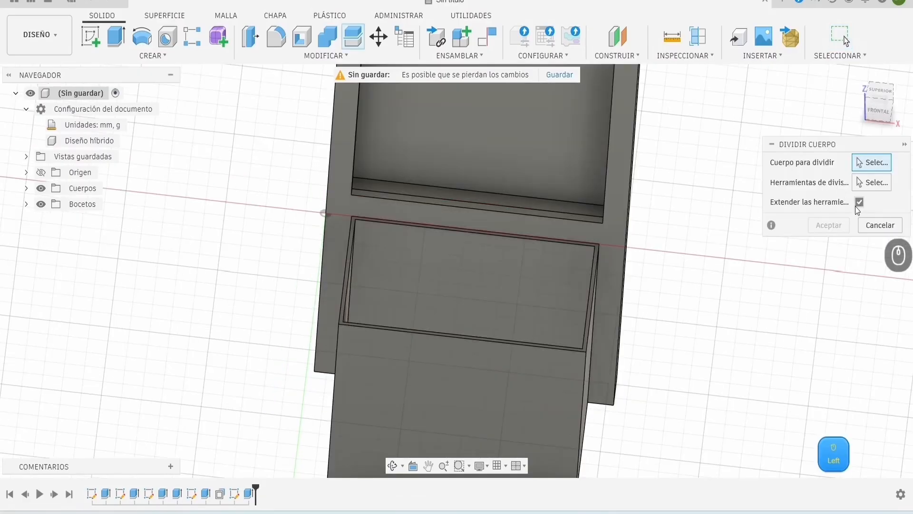
{"action": "left_click", "coordinate": [880, 283]}
{"action": "left_click", "coordinate": [620, 47]}
{"action": "scroll", "coordinate": [558, 237], "scroll_direction": "down", "scroll_amount": 5}
{"action": "middle_click_drag", "start_coordinate": [599, 228], "coordinate": [533, 265], "text": "shift"}
{"action": "middle_click_drag", "start_coordinate": [591, 213], "coordinate": [476, 237], "text": "shift"}
{"action": "scroll", "coordinate": [329, 241], "scroll_direction": "up", "scroll_amount": 8}
{"action": "left_click", "coordinate": [324, 242]}
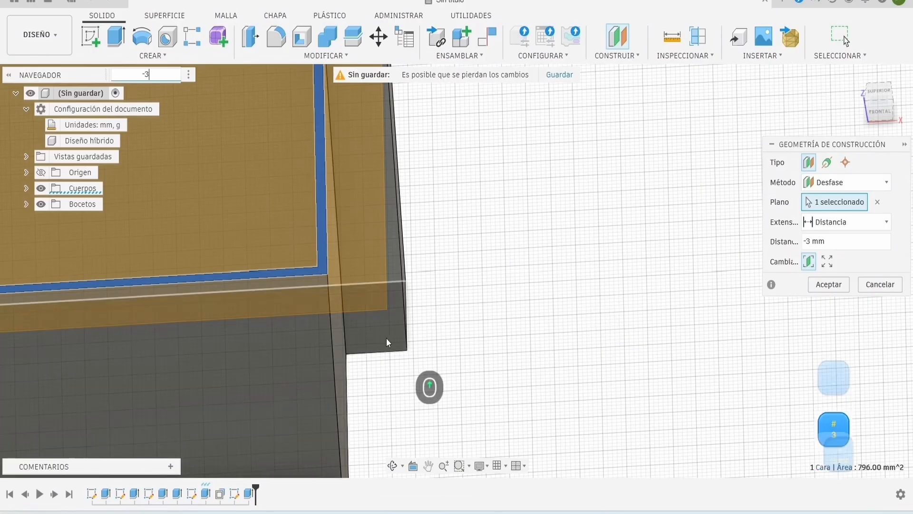
{"action": "left_click", "coordinate": [829, 284]}
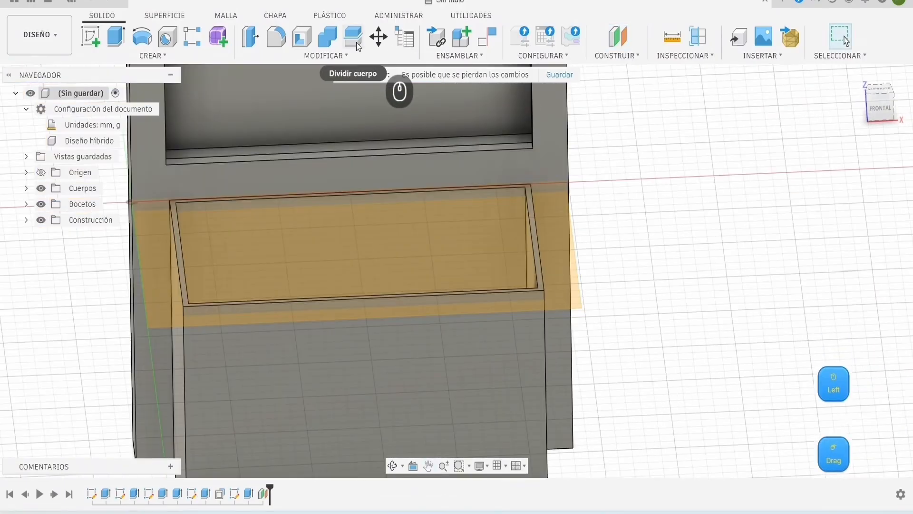
Step: Split the holder body with the offset construction plane
{"action": "left_click", "coordinate": [353, 37]}
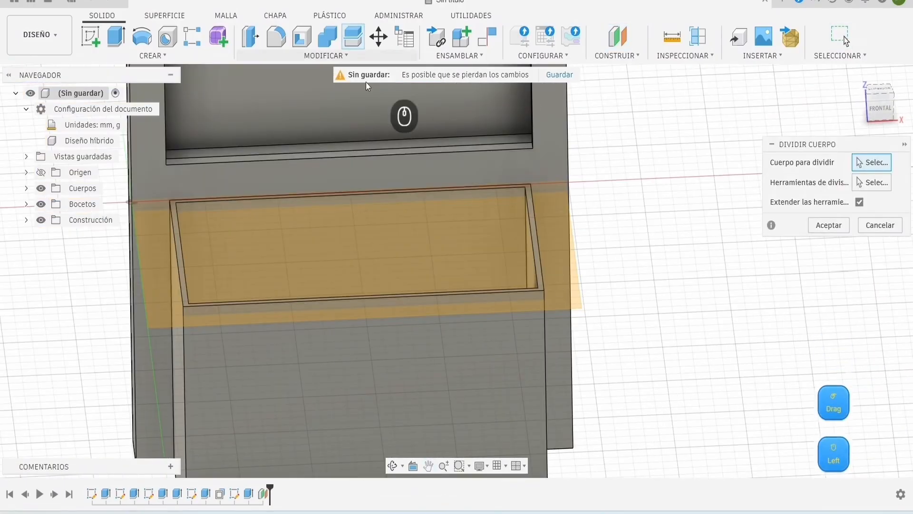
{"action": "left_click", "coordinate": [452, 345]}
{"action": "left_click", "coordinate": [864, 184]}
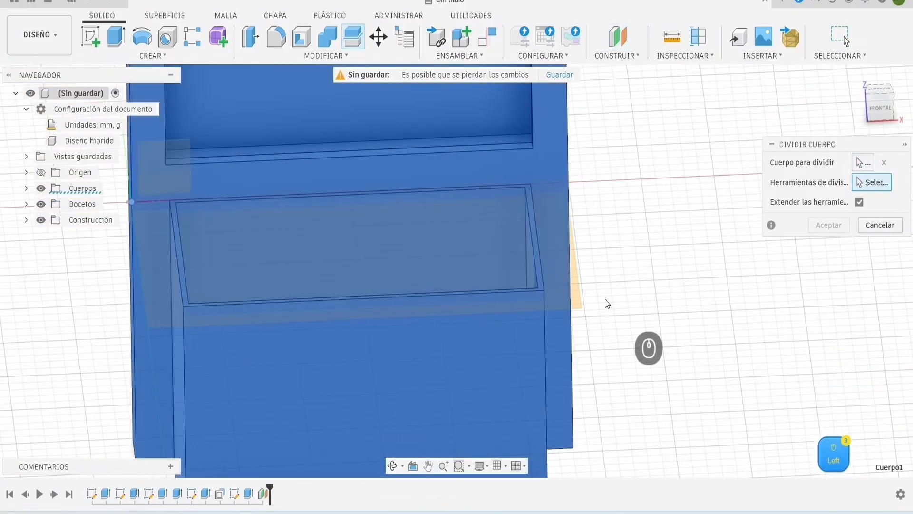
{"action": "left_click", "coordinate": [578, 300]}
{"action": "left_click", "coordinate": [829, 205]}
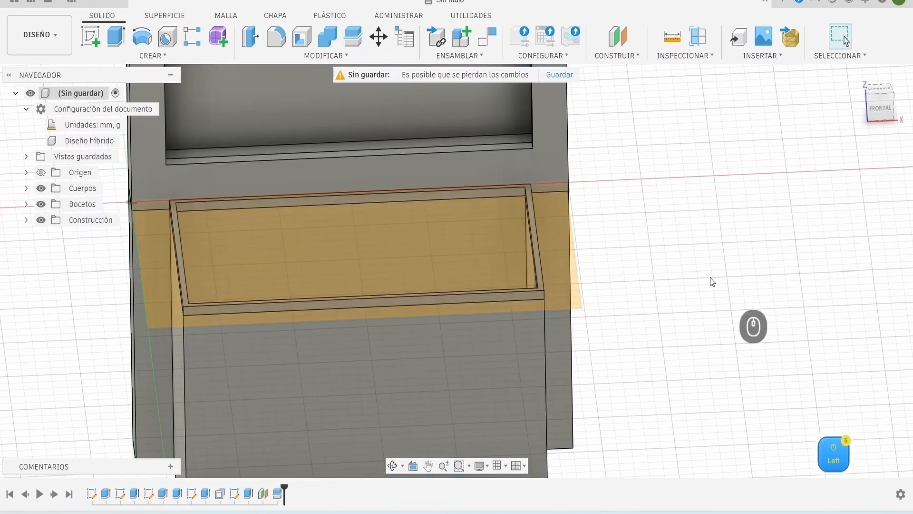
Step: Check the extent of the two split bodies by hiding and showing each in turn
{"action": "middle_click_drag", "start_coordinate": [709, 281], "coordinate": [720, 333], "text": "shift"}
{"action": "left_click", "coordinate": [26, 189]}
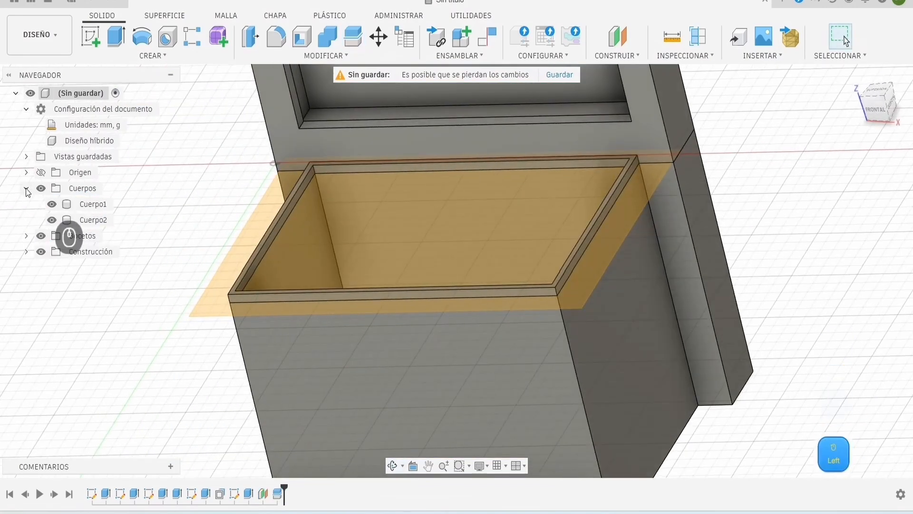
{"action": "left_click", "coordinate": [52, 204]}
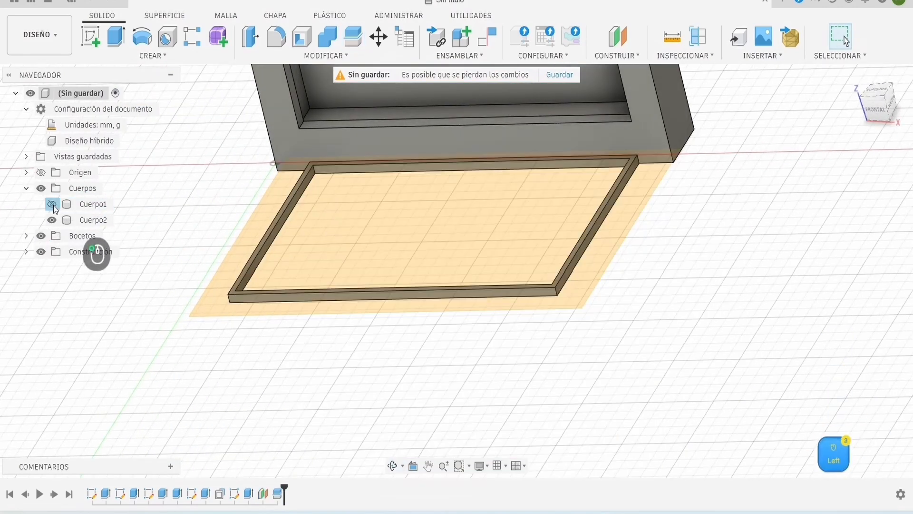
{"action": "left_click", "coordinate": [52, 204]}
{"action": "left_click", "coordinate": [52, 219]}
{"action": "left_click", "coordinate": [52, 220]}
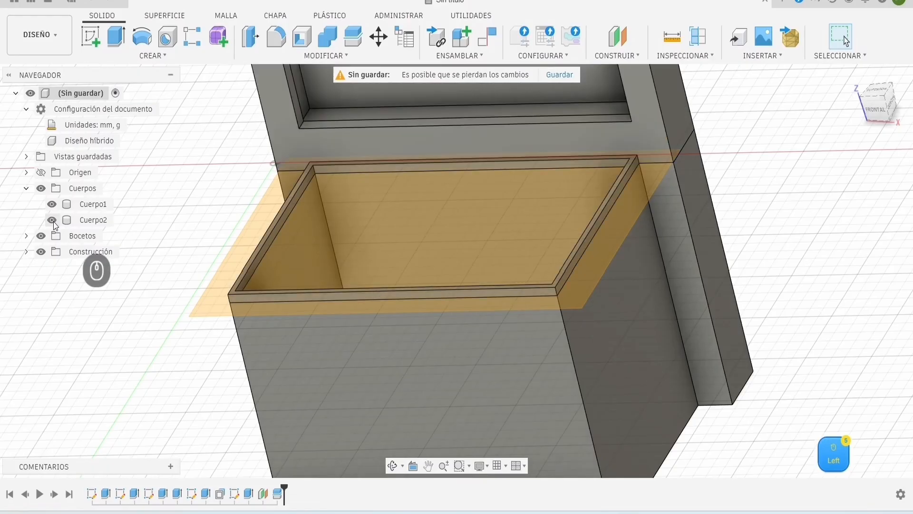
Step: Hide the lower body and split the upper body along the holder's front face, separating the rim frame
{"action": "left_click", "coordinate": [52, 204]}
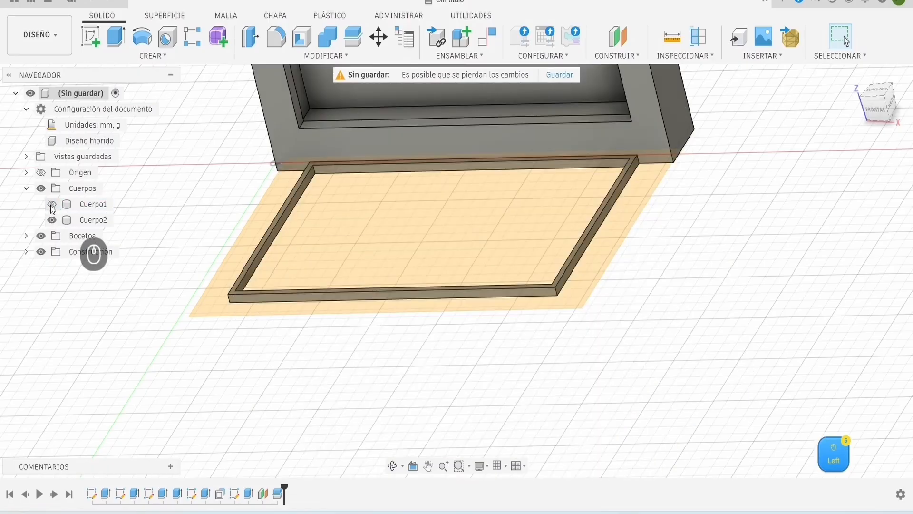
{"action": "left_click", "coordinate": [373, 294]}
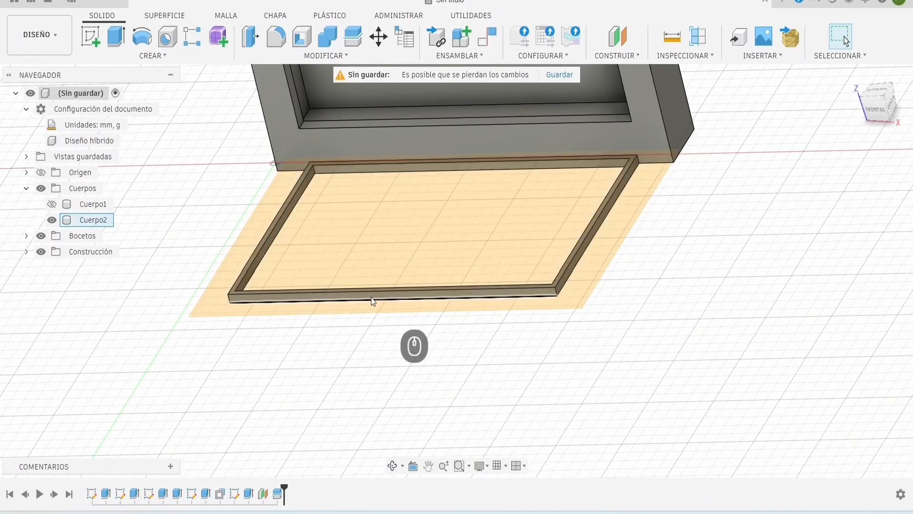
{"action": "left_click", "coordinate": [638, 193]}
{"action": "left_click", "coordinate": [348, 38]}
{"action": "left_click", "coordinate": [618, 129]}
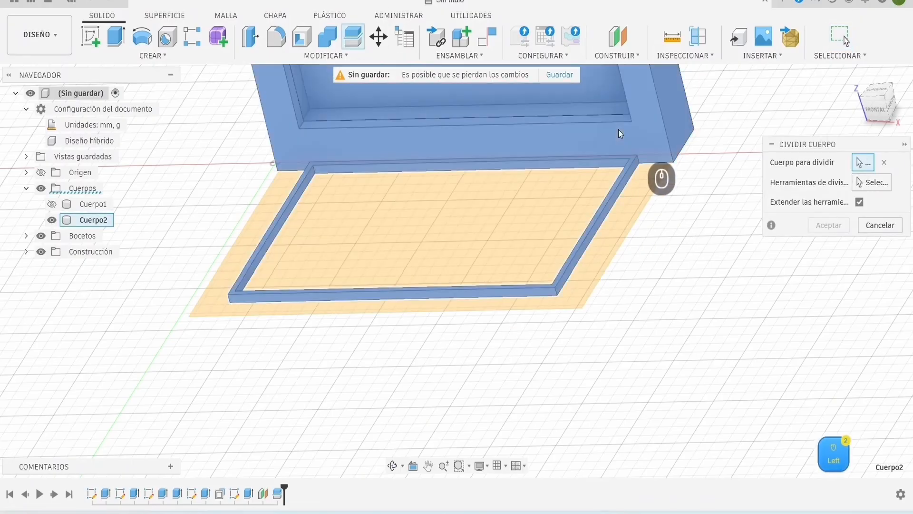
{"action": "left_click", "coordinate": [653, 127]}
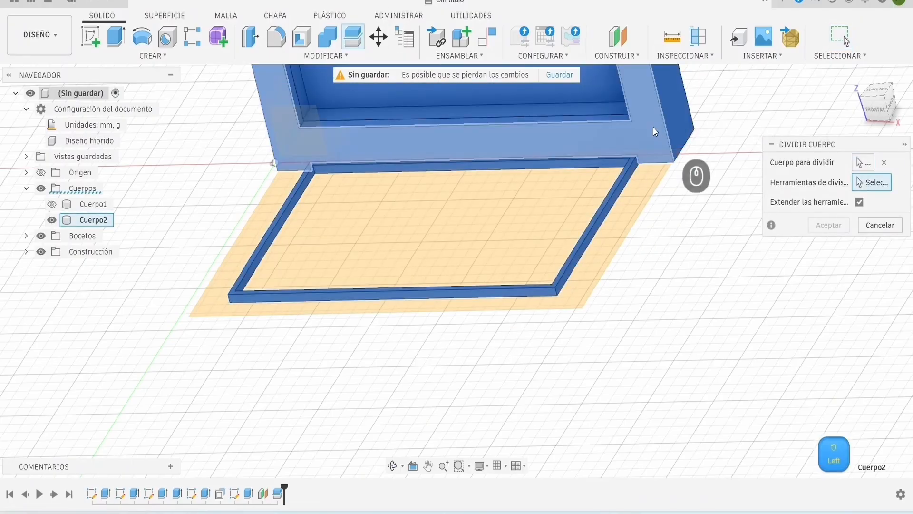
{"action": "left_click", "coordinate": [840, 229]}
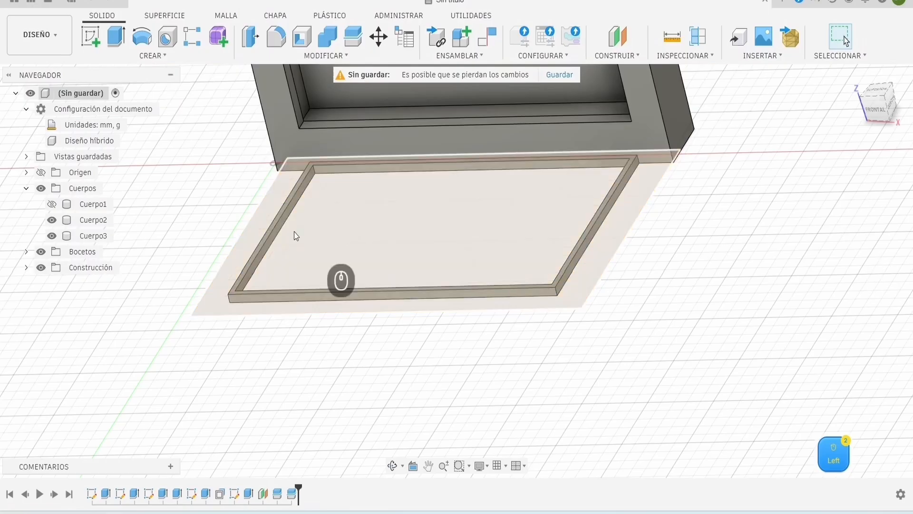
Step: Toggle the bodies' visibility to check the split, leaving the rim frame hidden and the other two bodies shown
{"action": "left_click", "coordinate": [51, 235]}
{"action": "left_click", "coordinate": [52, 236]}
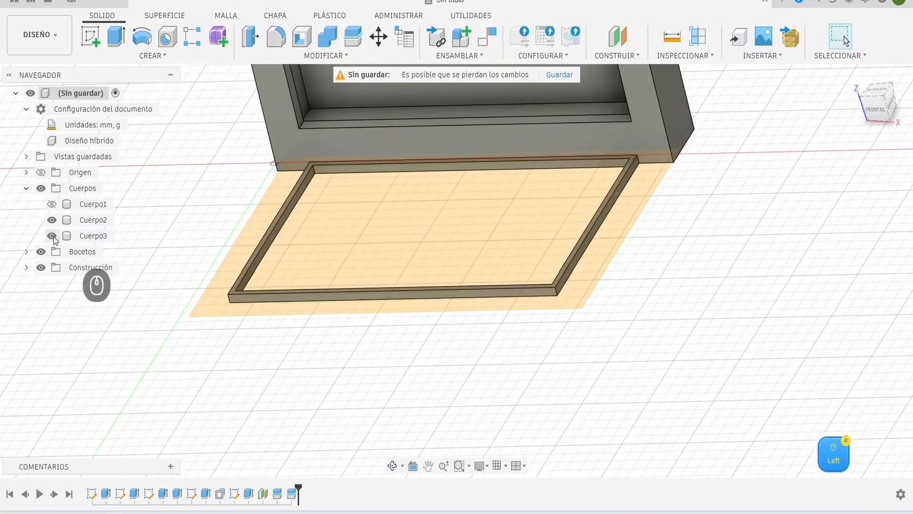
{"action": "left_click", "coordinate": [52, 236]}
{"action": "left_click", "coordinate": [52, 236]}
{"action": "left_click", "coordinate": [52, 236]}
{"action": "left_click", "coordinate": [52, 220]}
{"action": "left_click", "coordinate": [52, 204]}
{"action": "left_click", "coordinate": [52, 220]}
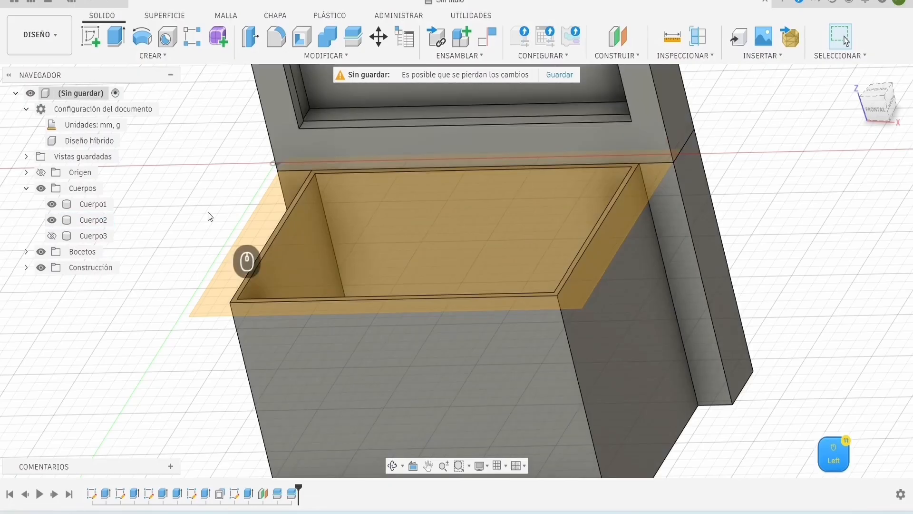
Step: Combine the lower container body with the upper holder body using the join operation
{"action": "left_click", "coordinate": [327, 36]}
{"action": "left_click", "coordinate": [414, 315]}
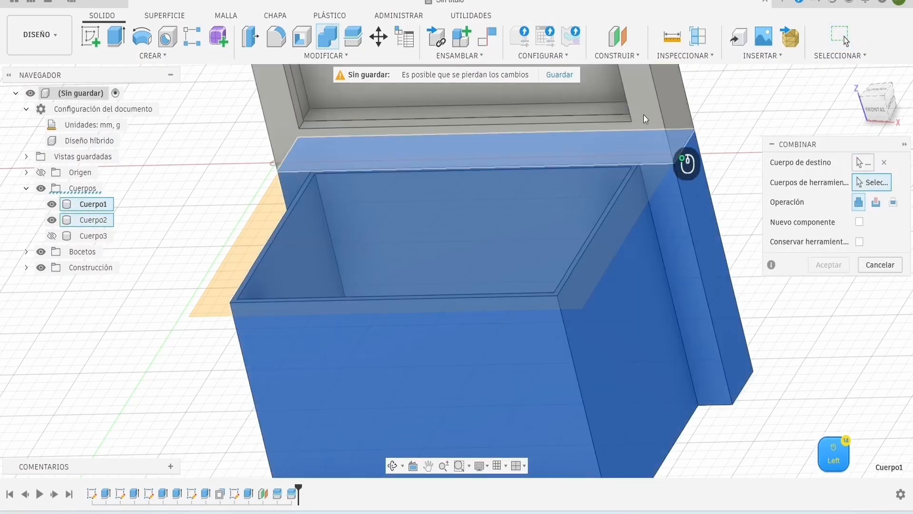
{"action": "left_click", "coordinate": [643, 115]}
{"action": "left_click", "coordinate": [838, 270]}
Step: Check the extent of the combined body by toggling its visibility, and show the rim frame body again
{"action": "left_click", "coordinate": [52, 205]}
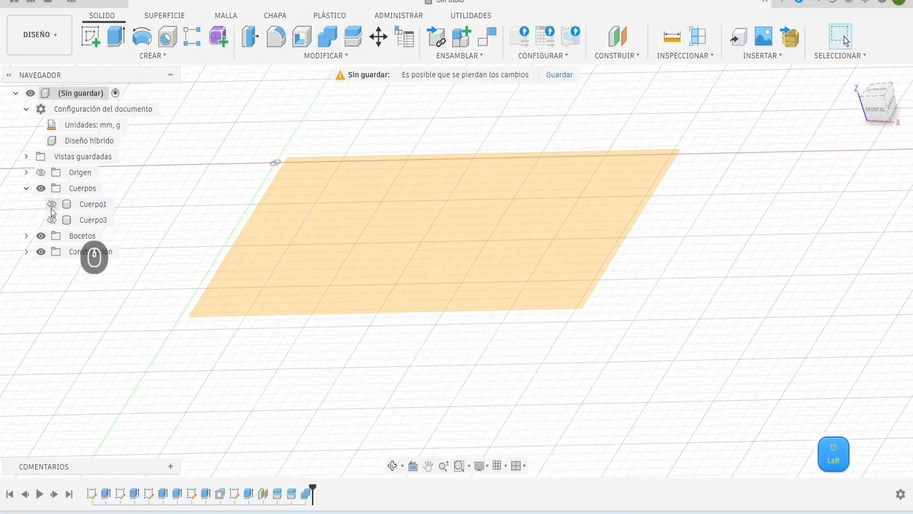
{"action": "left_click", "coordinate": [51, 205]}
{"action": "middle_click_drag", "start_coordinate": [805, 390], "coordinate": [750, 333], "text": "shift"}
{"action": "scroll", "coordinate": [728, 328], "scroll_direction": "down", "scroll_amount": 2}
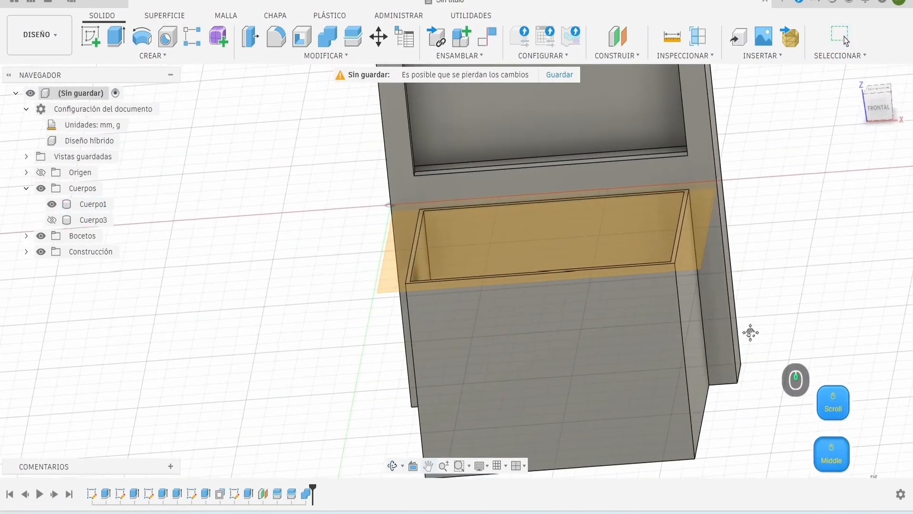
{"action": "middle_click_drag", "start_coordinate": [453, 277], "coordinate": [420, 327]}
{"action": "left_click", "coordinate": [51, 220]}
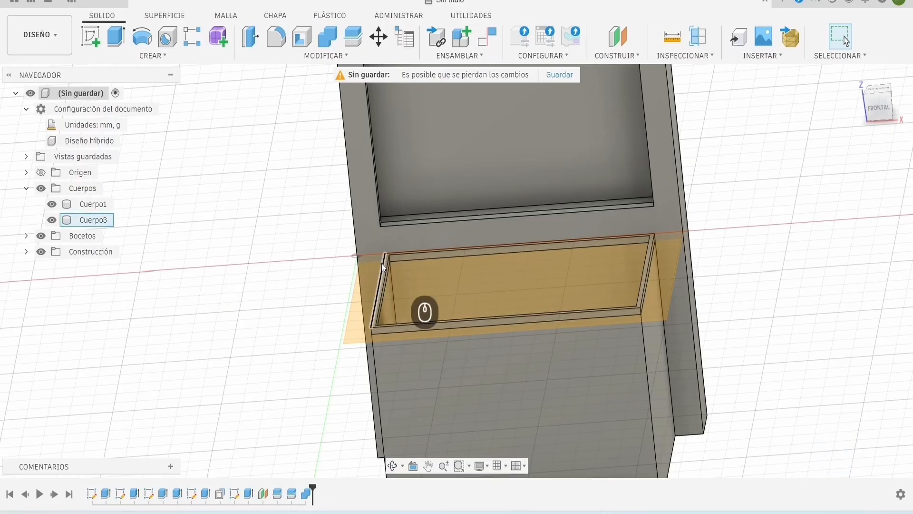
Step: Hide the holder body and extrude the rim frame's inner end face up to the opposite inner face, closing the frame into a plate
{"action": "scroll", "coordinate": [478, 216], "scroll_direction": "up", "scroll_amount": 4}
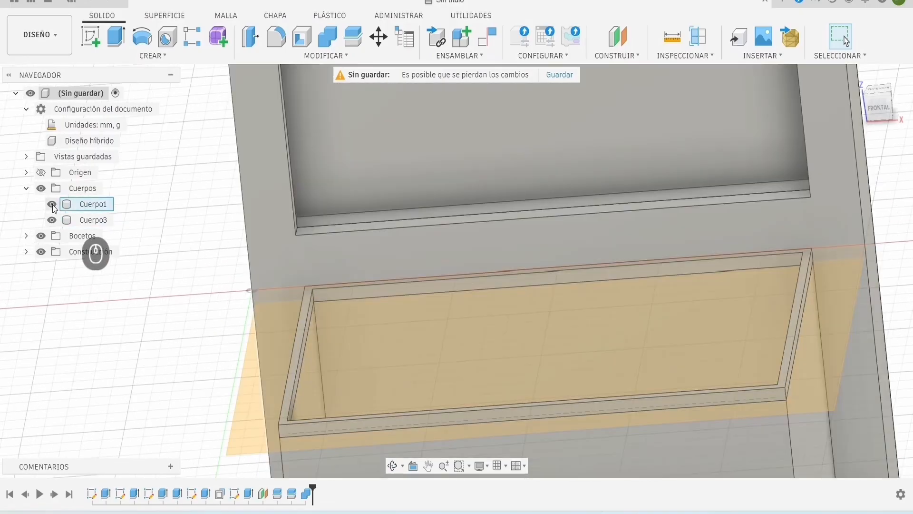
{"action": "left_click", "coordinate": [51, 204]}
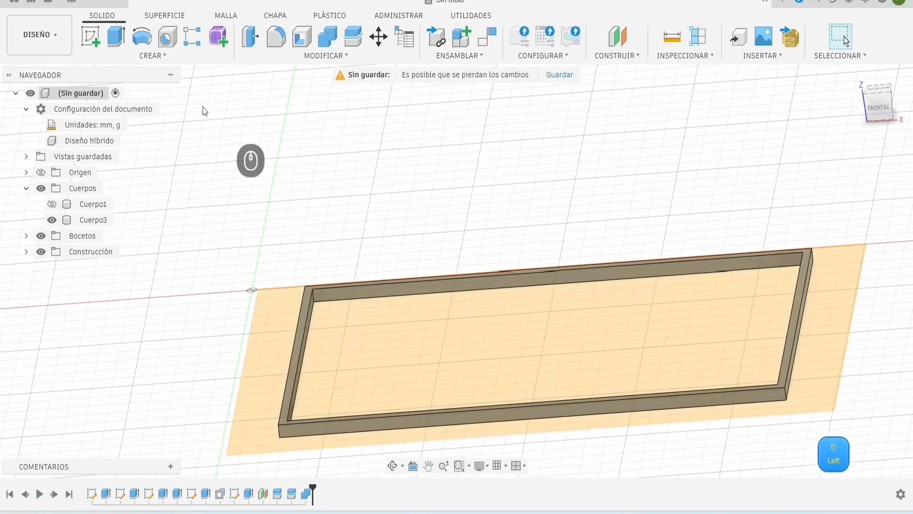
{"action": "left_click", "coordinate": [117, 39]}
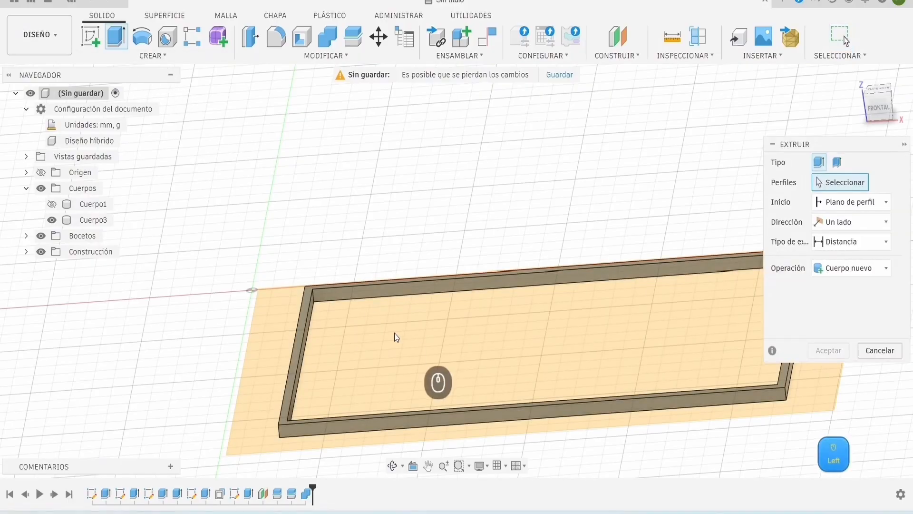
{"action": "scroll", "coordinate": [394, 336], "scroll_direction": "up", "scroll_amount": 5}
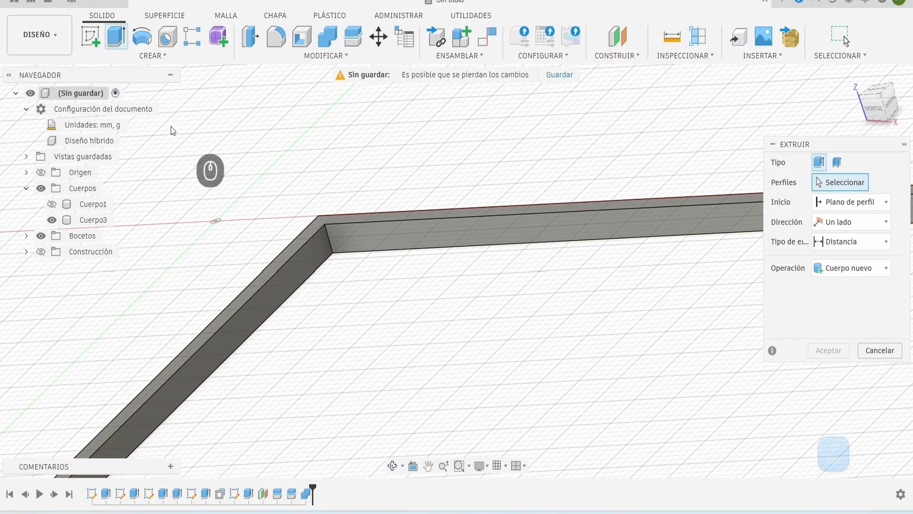
{"action": "left_click", "coordinate": [270, 295]}
{"action": "scroll", "coordinate": [469, 363], "scroll_direction": "down", "scroll_amount": 5}
{"action": "middle_click_drag", "start_coordinate": [500, 369], "coordinate": [364, 272]}
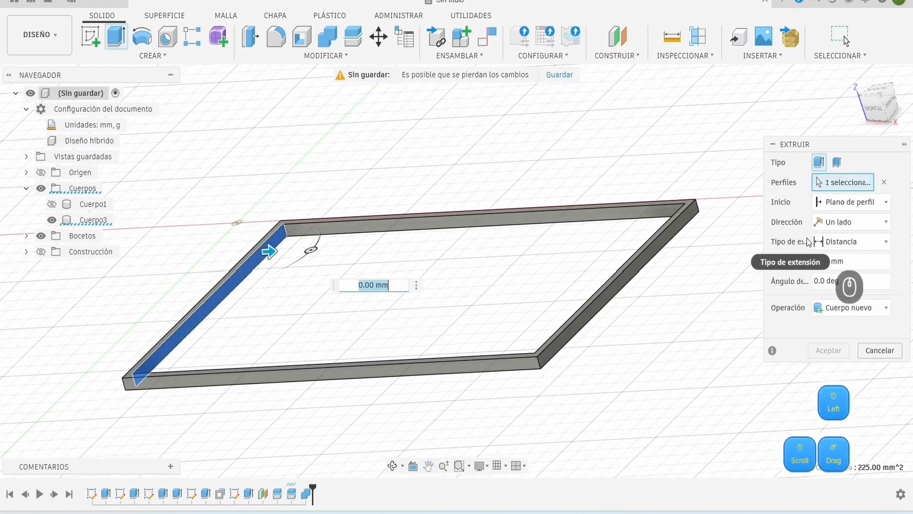
{"action": "left_click", "coordinate": [851, 242]}
{"action": "left_click", "coordinate": [831, 280]}
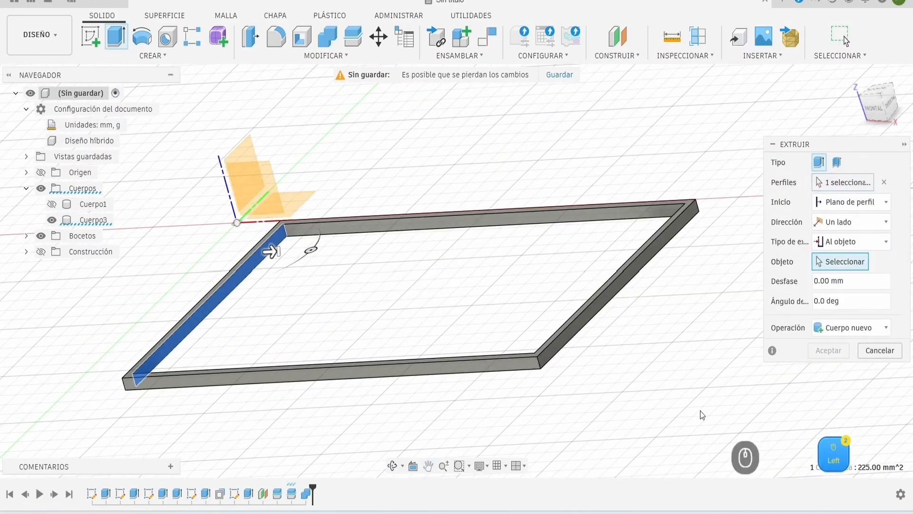
{"action": "middle_click_drag", "start_coordinate": [690, 421], "coordinate": [728, 394], "text": "shift"}
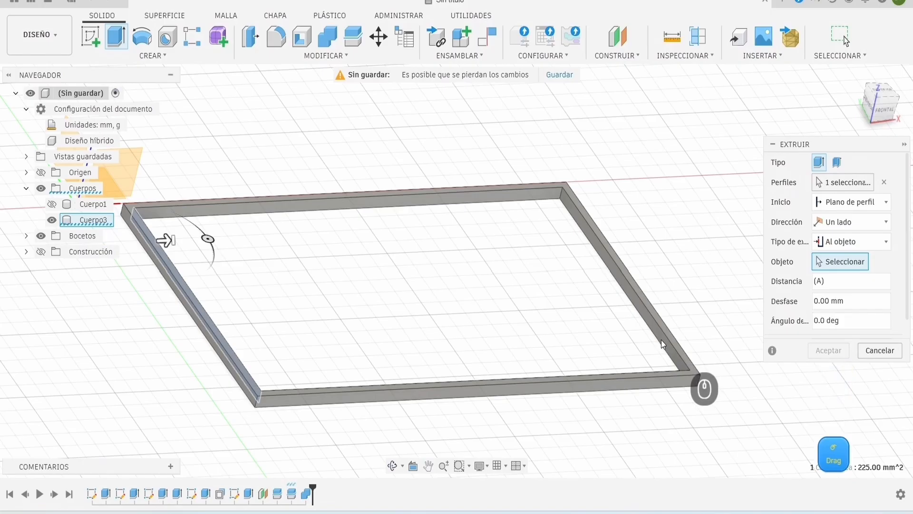
{"action": "scroll", "coordinate": [661, 339], "scroll_direction": "up", "scroll_amount": 3}
{"action": "left_click", "coordinate": [642, 311]}
{"action": "scroll", "coordinate": [686, 380], "scroll_direction": "down", "scroll_amount": 3}
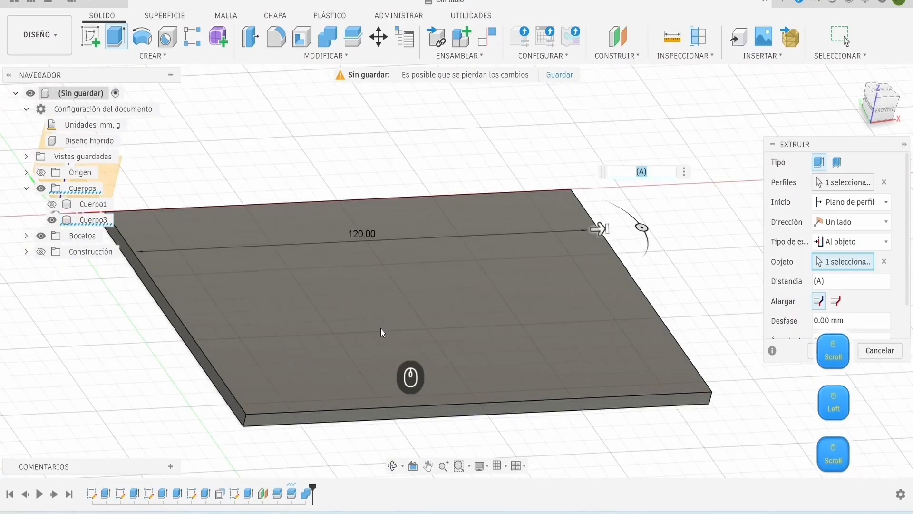
{"action": "left_click", "coordinate": [838, 351]}
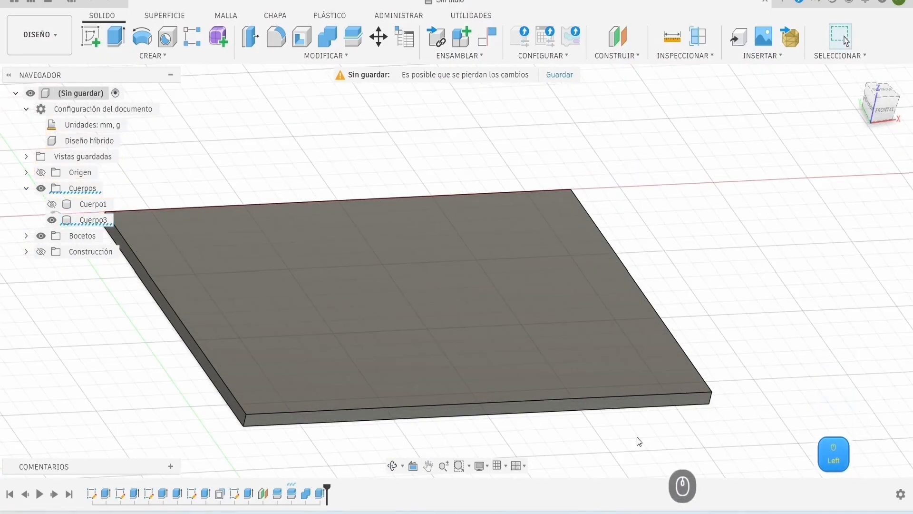
Step: Check how the lid plate sits on the holder by showing the holder body briefly and hiding it again
{"action": "scroll", "coordinate": [575, 433], "scroll_direction": "down", "scroll_amount": 3}
{"action": "middle_click_drag", "start_coordinate": [687, 402], "coordinate": [659, 327], "text": "shift"}
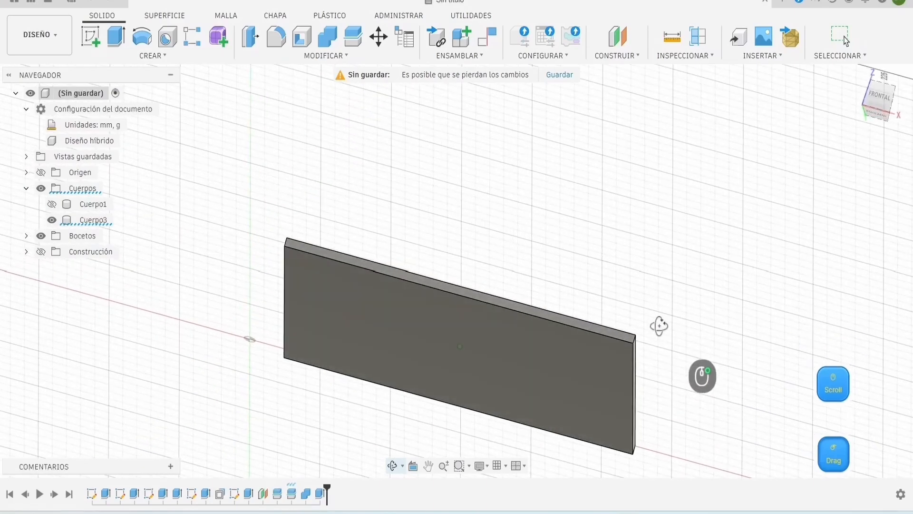
{"action": "left_click", "coordinate": [53, 204]}
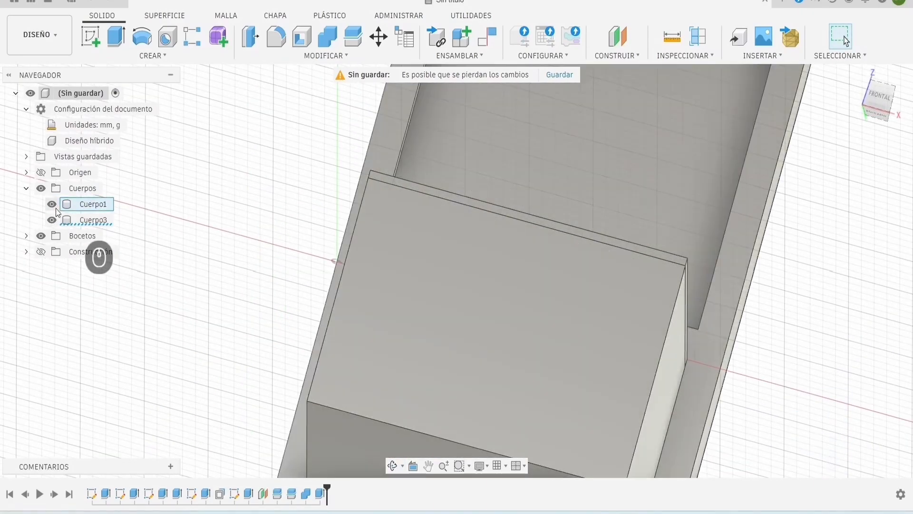
{"action": "left_click", "coordinate": [52, 206]}
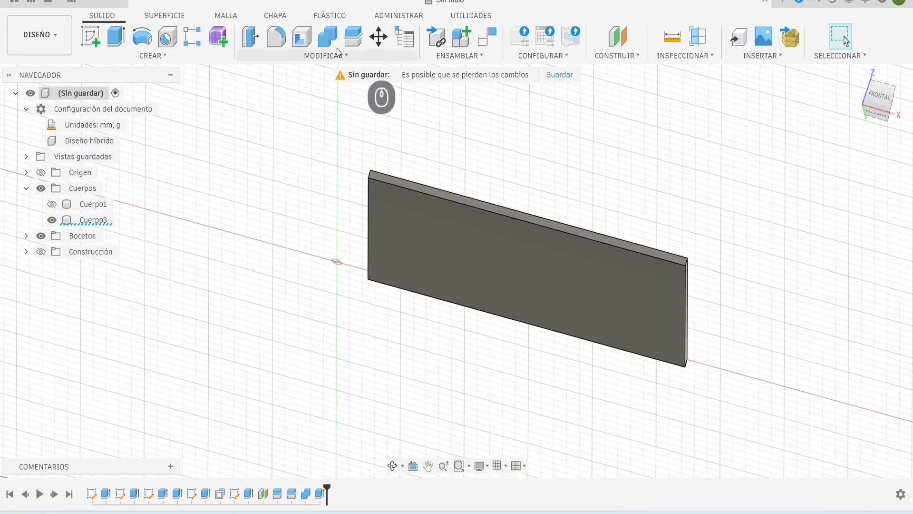
Step: Sketch on the lid plate's underside an outline offset 4 mm inward from its edges and finish the sketch
{"action": "left_click", "coordinate": [91, 36]}
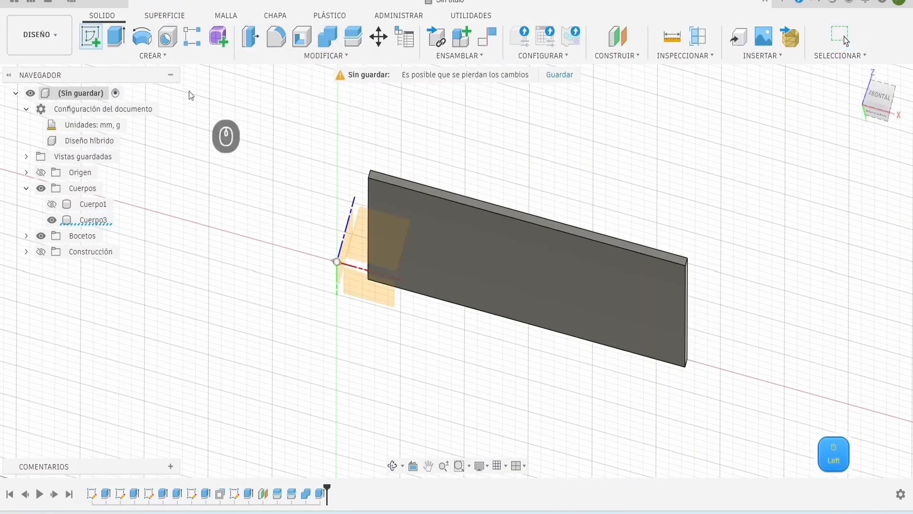
{"action": "left_click", "coordinate": [502, 256]}
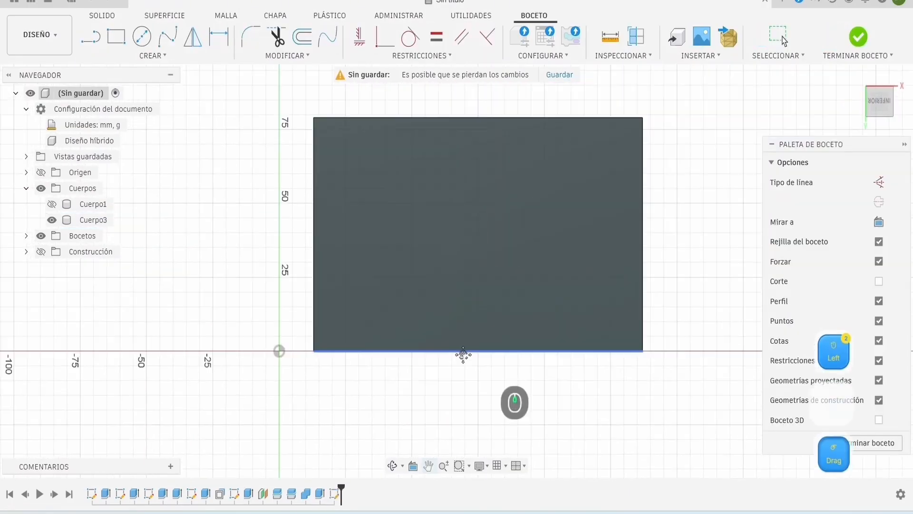
{"action": "double_click", "coordinate": [564, 244]}
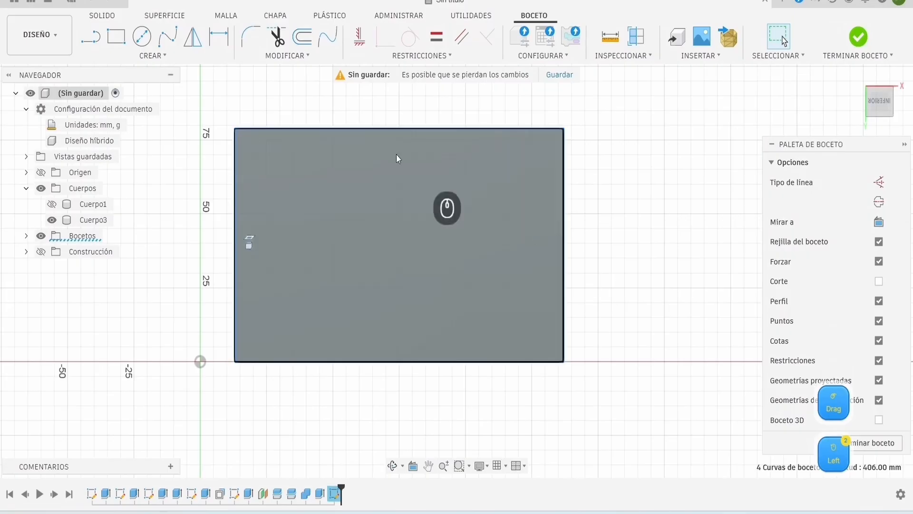
{"action": "left_click", "coordinate": [303, 36]}
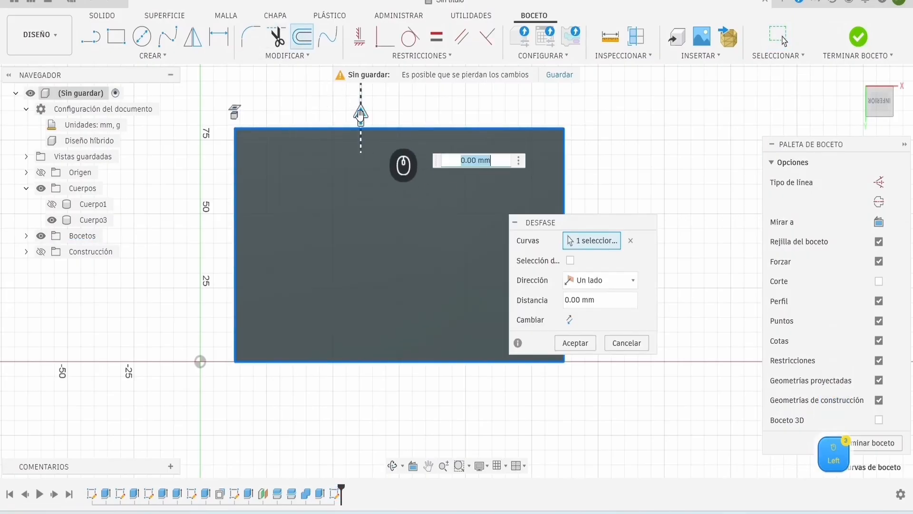
{"action": "left_click_drag", "start_coordinate": [360, 119], "coordinate": [361, 126]}
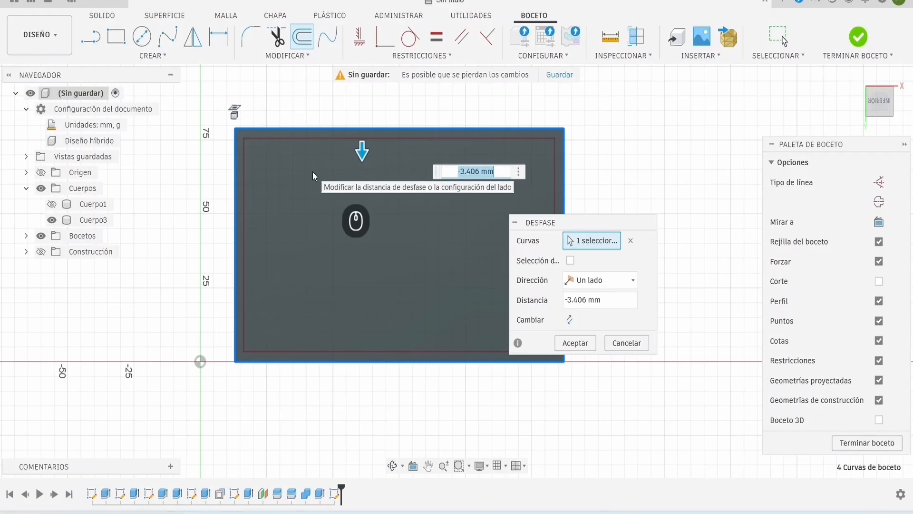
{"action": "type", "text": "-4"}
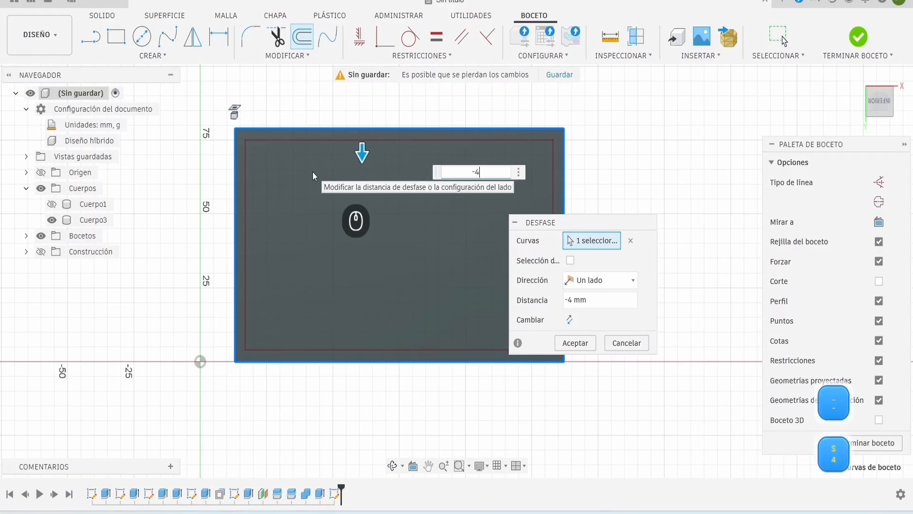
{"action": "left_click", "coordinate": [576, 344]}
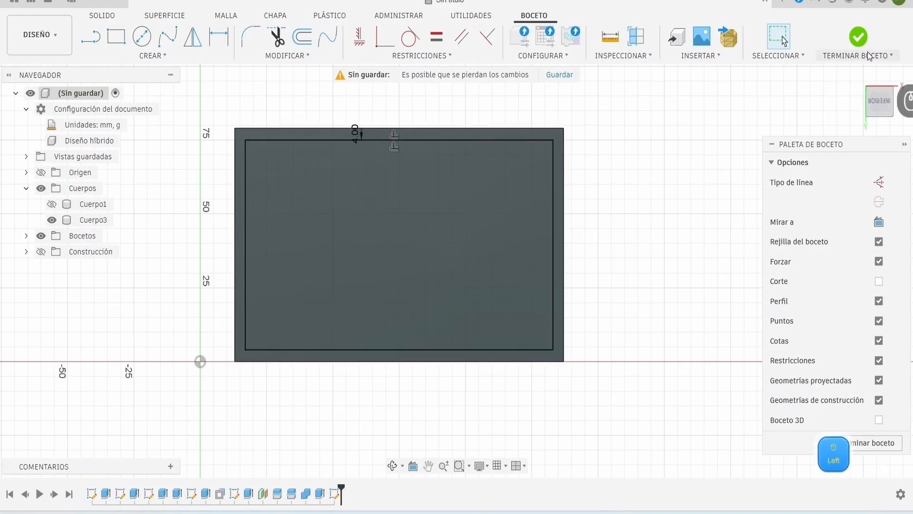
{"action": "left_click", "coordinate": [857, 39]}
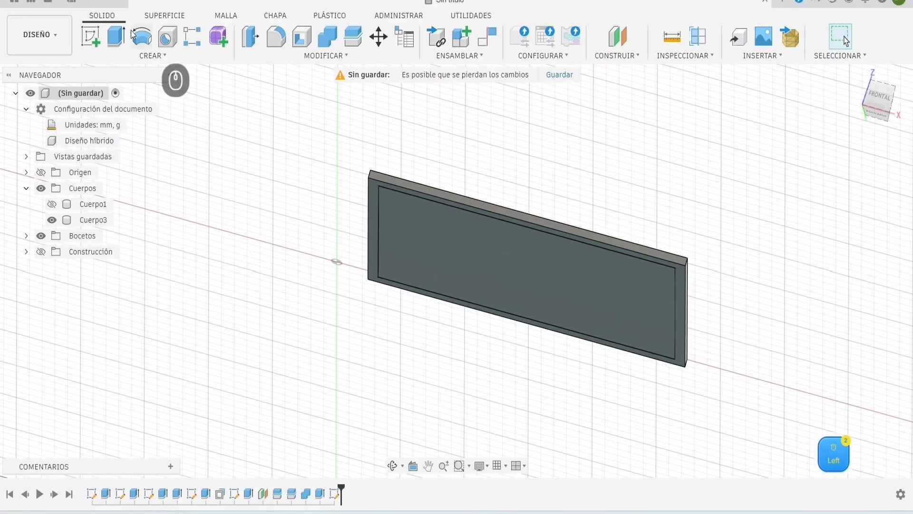
Step: Extrude the inner offset profile 50 mm downward from the lid with a -12 degree taper, joined to the lid
{"action": "left_click", "coordinate": [114, 37]}
{"action": "left_click", "coordinate": [435, 242]}
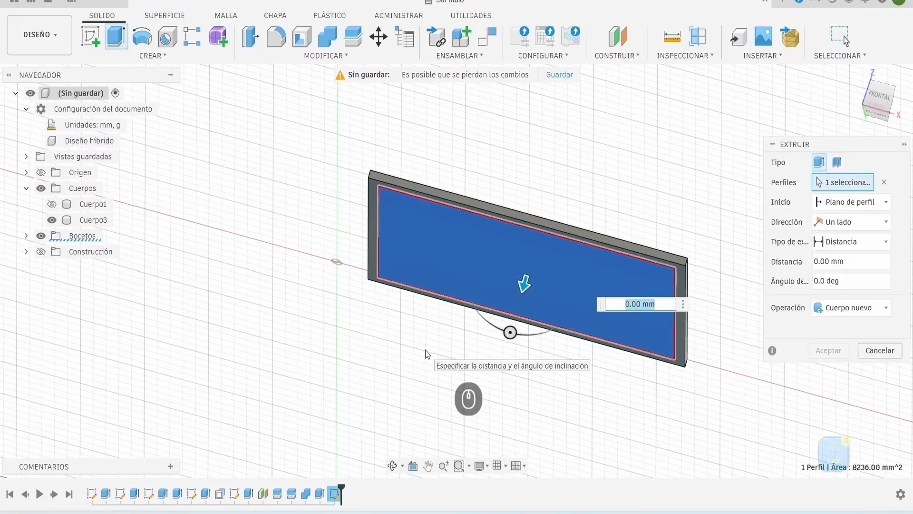
{"action": "type", "text": "50"}
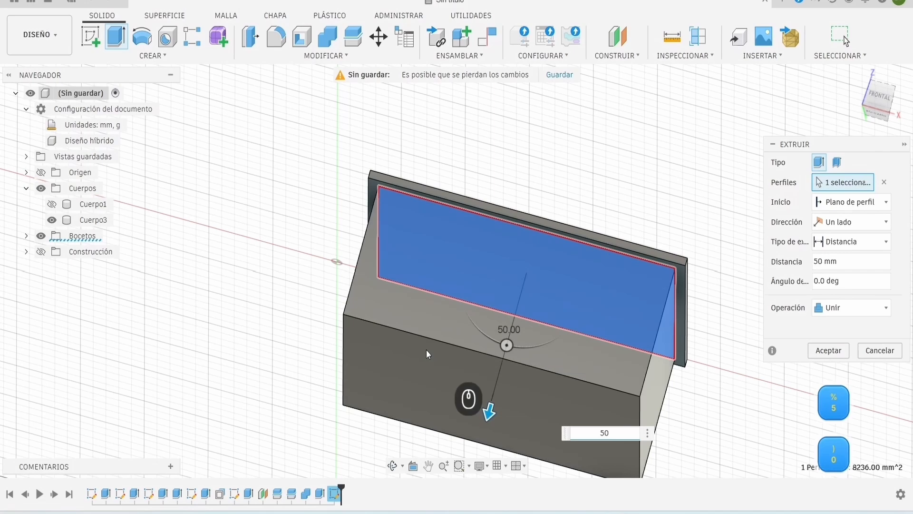
{"action": "scroll", "coordinate": [756, 333], "scroll_direction": "down", "scroll_amount": 3}
{"action": "middle_click_drag", "start_coordinate": [757, 333], "coordinate": [743, 296]}
{"action": "left_click_drag", "start_coordinate": [827, 282], "coordinate": [791, 289]}
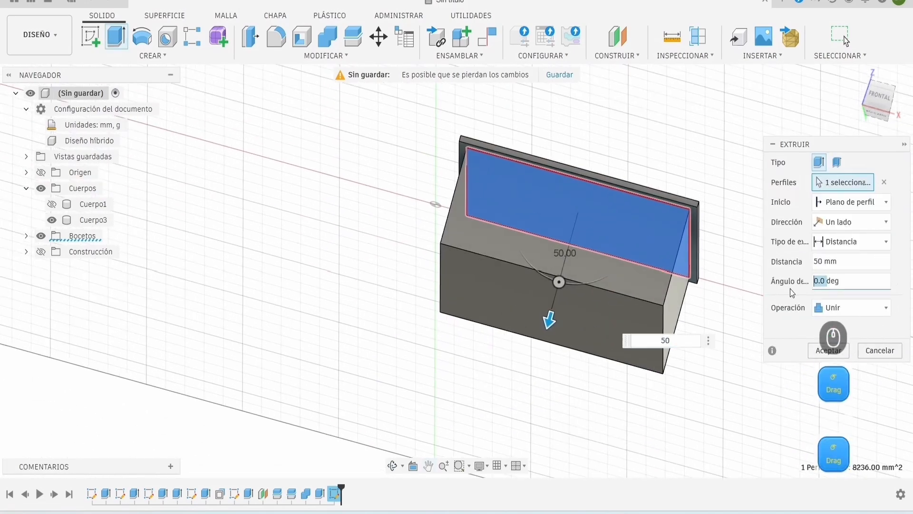
{"action": "type", "text": "-12"}
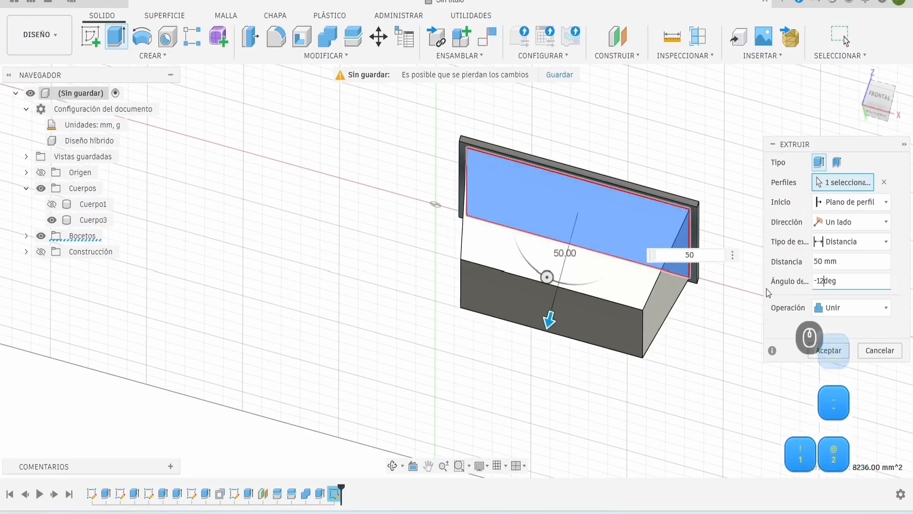
{"action": "middle_click_drag", "start_coordinate": [768, 292], "coordinate": [803, 389], "text": "shift"}
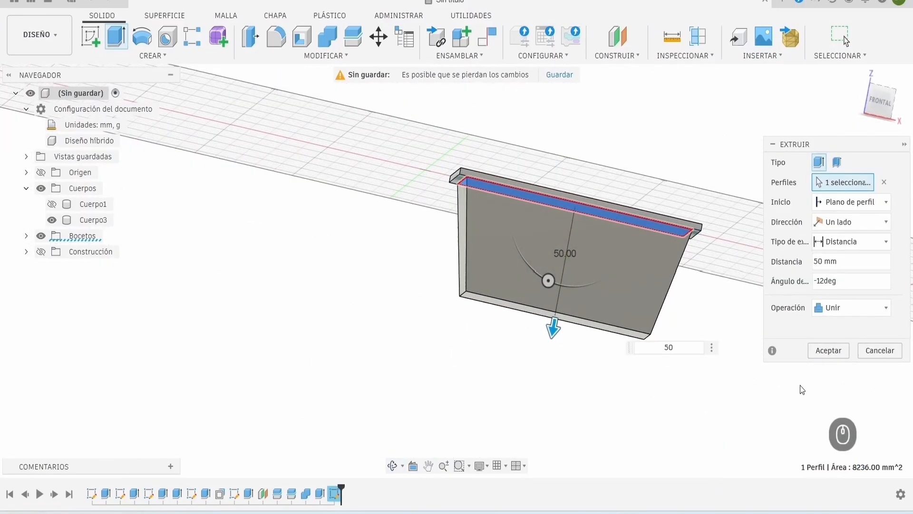
{"action": "left_click", "coordinate": [831, 353]}
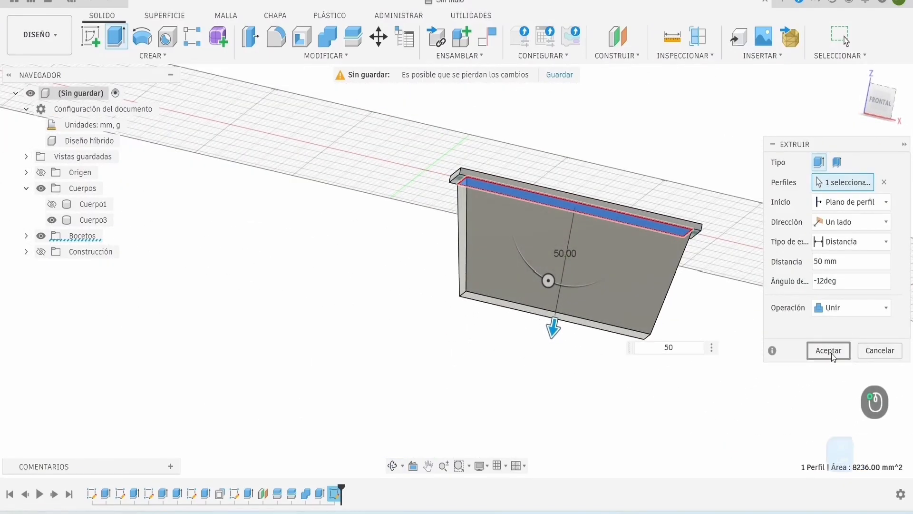
Step: Extrude the end face of the tapered block a further 30 mm downward, joined to the lid body
{"action": "left_click", "coordinate": [116, 36]}
{"action": "middle_click_drag", "start_coordinate": [636, 347], "coordinate": [597, 283], "text": "shift"}
{"action": "left_click", "coordinate": [590, 279]}
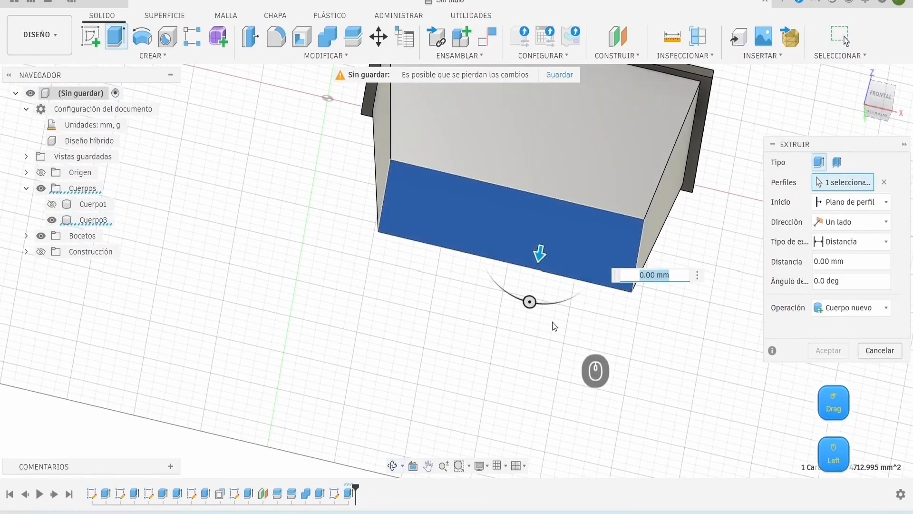
{"action": "middle_click_drag", "start_coordinate": [552, 323], "coordinate": [553, 353], "text": "shift"}
{"action": "left_click_drag", "start_coordinate": [534, 219], "coordinate": [520, 300]}
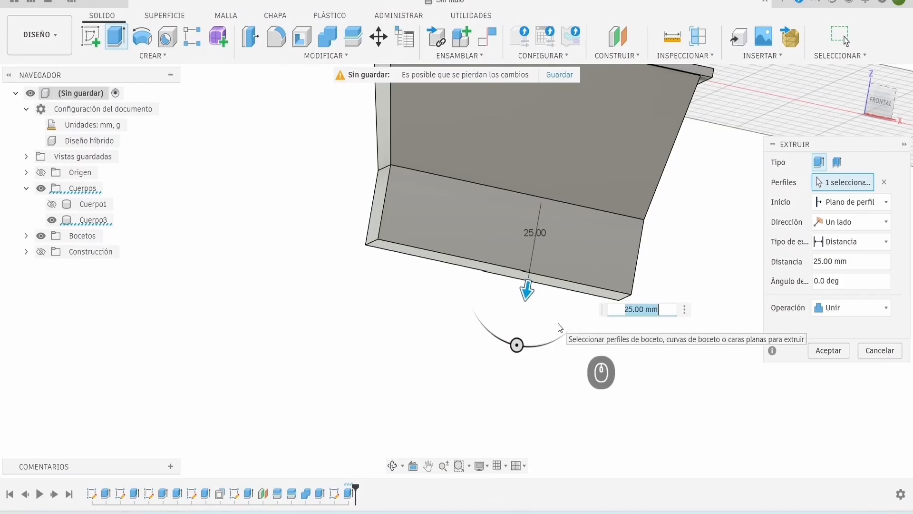
{"action": "type", "text": "30"}
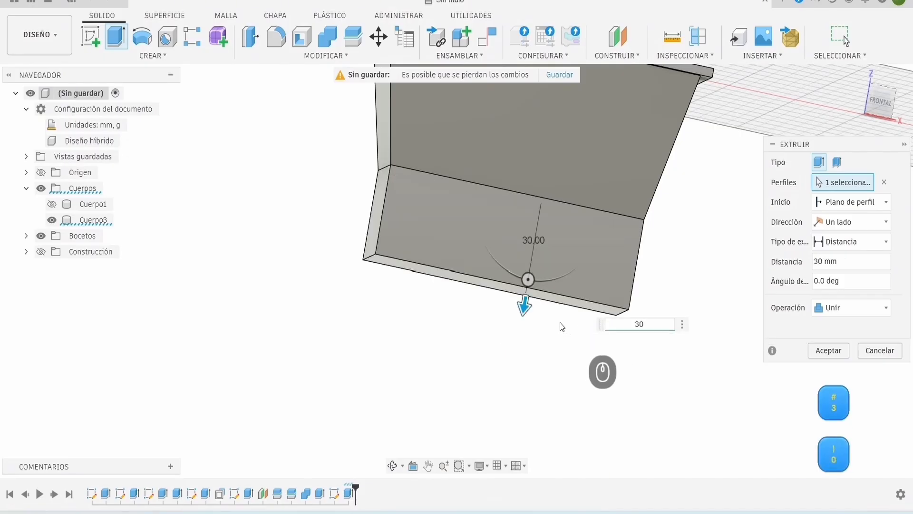
{"action": "left_click", "coordinate": [832, 352]}
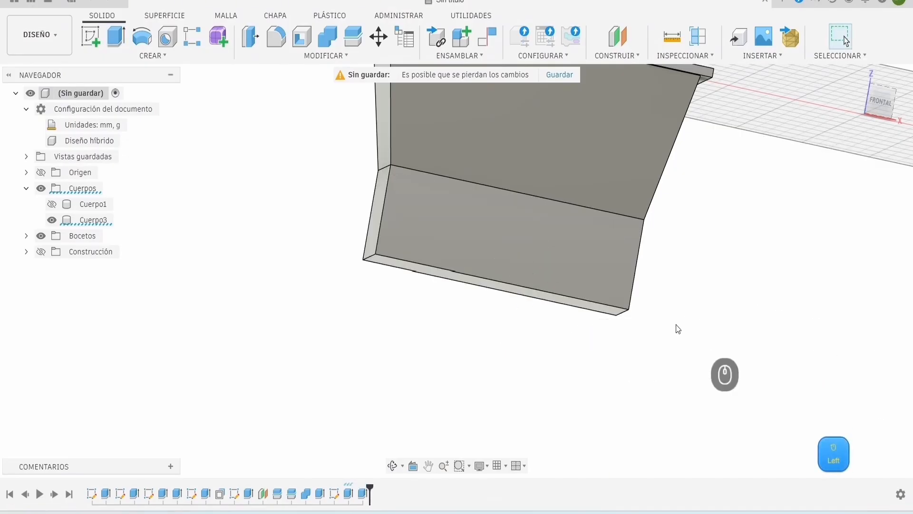
Step: Show the holder body and create a section analysis through both bodies, offset -30 mm from the holder's front face
{"action": "left_click", "coordinate": [52, 204]}
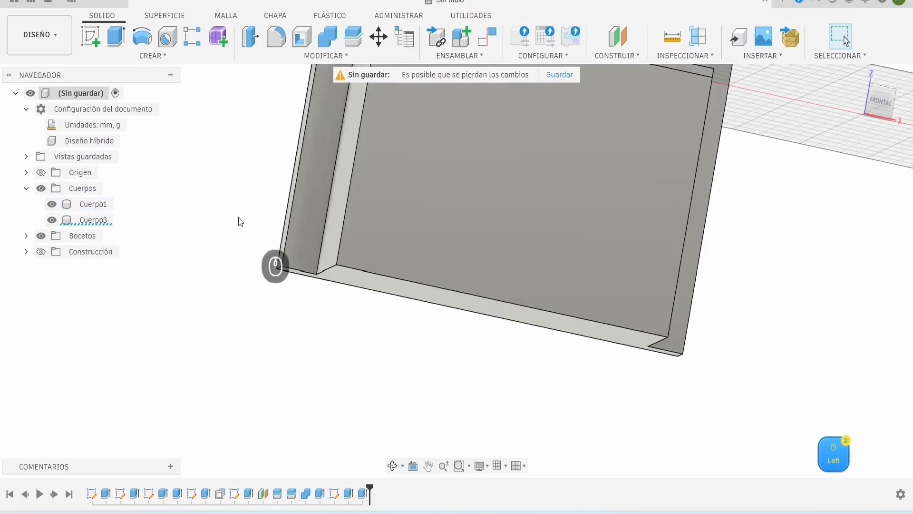
{"action": "middle_click_drag", "start_coordinate": [347, 326], "coordinate": [648, 62], "text": "shift"}
{"action": "left_click", "coordinate": [698, 41]}
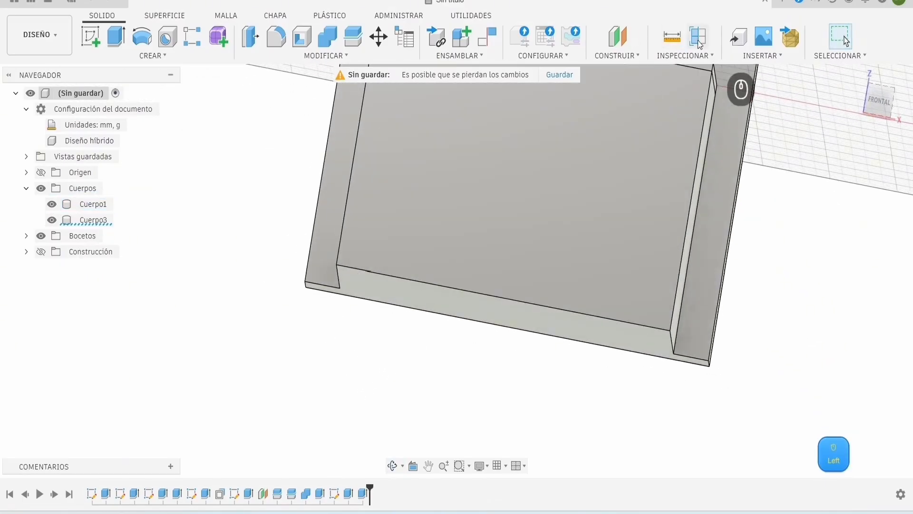
{"action": "left_click", "coordinate": [635, 169]}
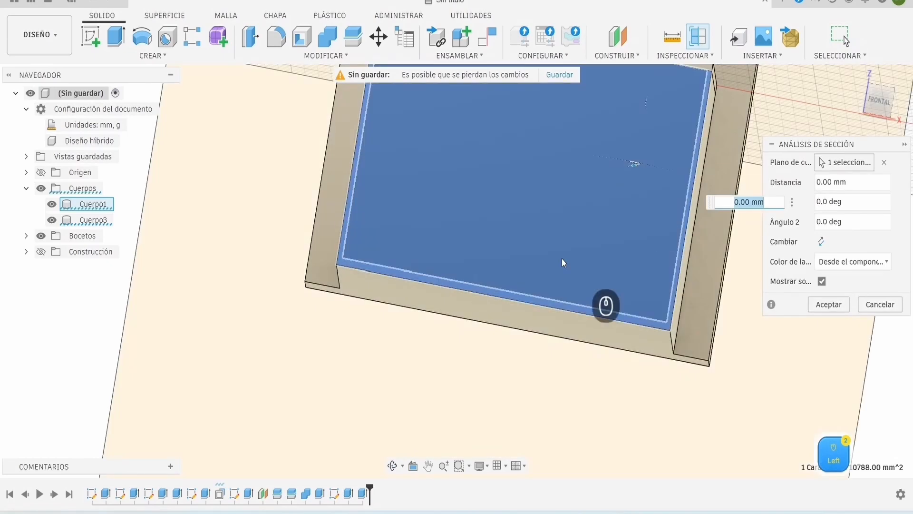
{"action": "scroll", "coordinate": [540, 287], "scroll_direction": "up", "scroll_amount": 3}
{"action": "scroll", "coordinate": [507, 346], "scroll_direction": "down", "scroll_amount": 3}
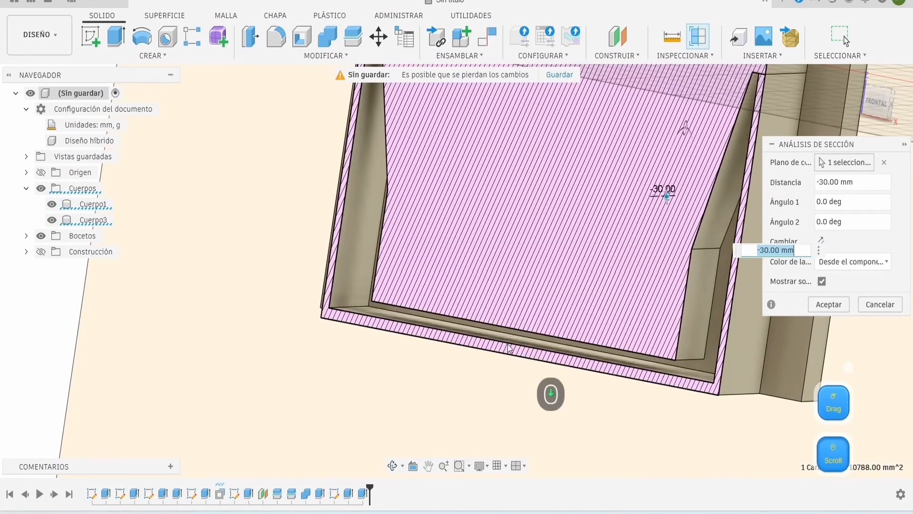
{"action": "scroll", "coordinate": [510, 346], "scroll_direction": "up", "scroll_amount": 2}
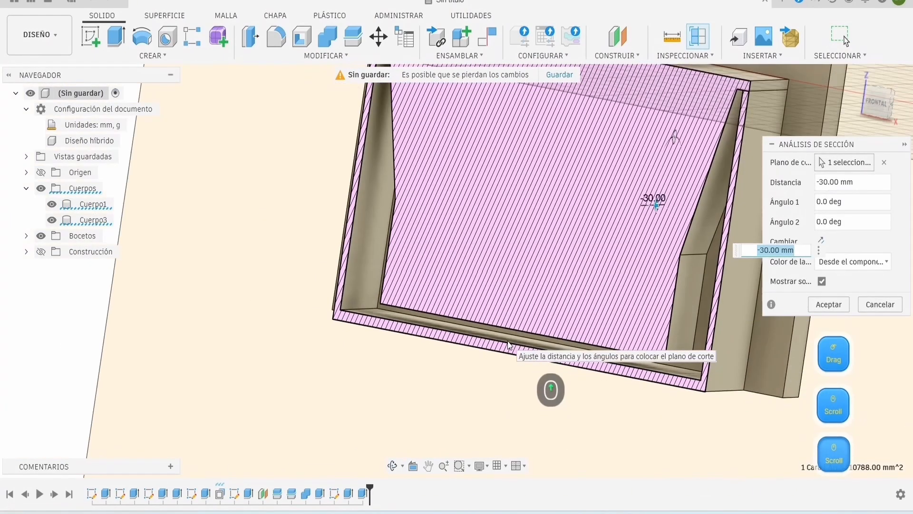
{"action": "mouse_move", "coordinate": [493, 389]}
{"action": "right_mouse_down"}
{"action": "mouse_move", "coordinate": [512, 392]}
{"action": "mouse_move", "coordinate": [510, 369]}
{"action": "right_mouse_up"}
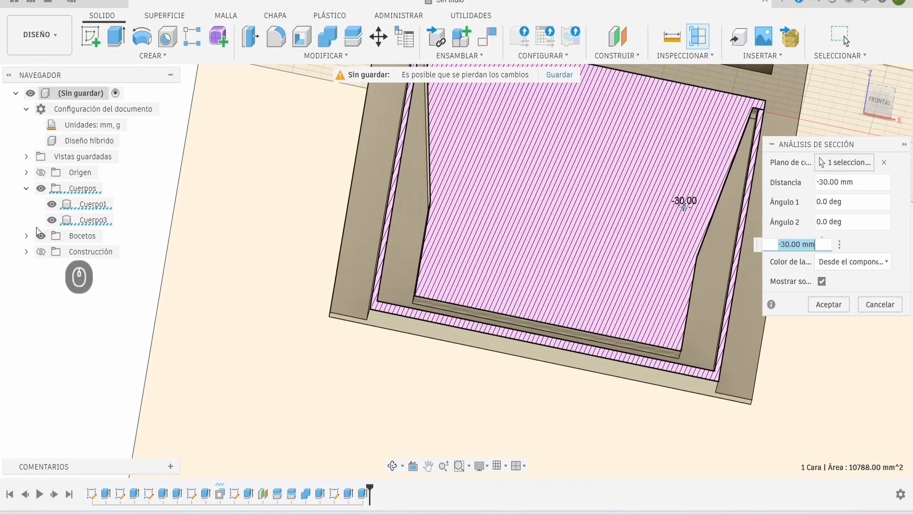
Step: Edit the last extrusion of the lid's insert and set its distance to 33 mm
{"action": "right_click", "coordinate": [363, 493]}
{"action": "left_click", "coordinate": [402, 359]}
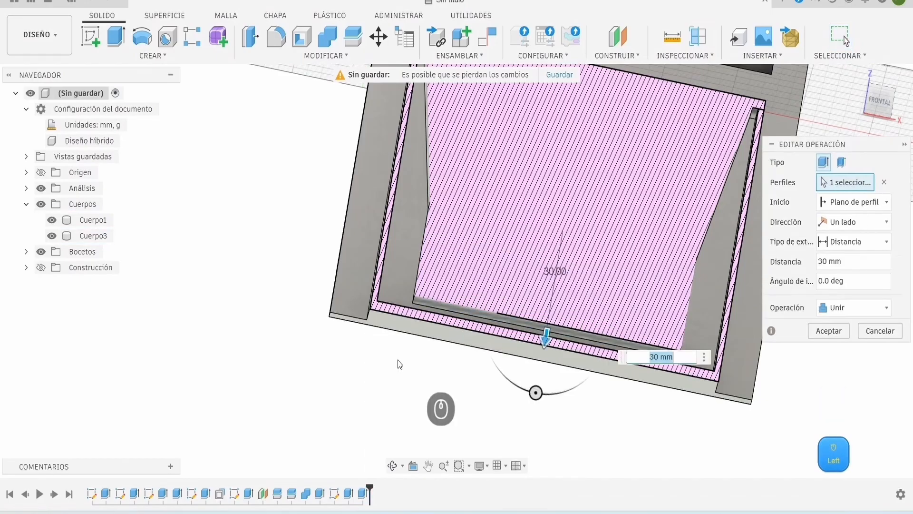
{"action": "scroll", "coordinate": [662, 363], "scroll_direction": "down", "scroll_amount": 1}
{"action": "left_click", "coordinate": [658, 358]}
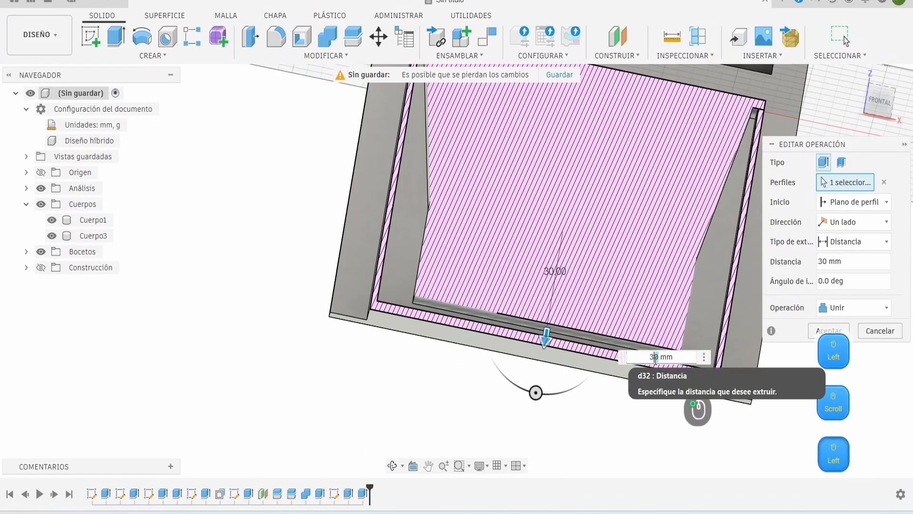
{"action": "type", "text": "1"}
{"action": "key", "text": "BackSpace"}
{"action": "type", "text": "33"}
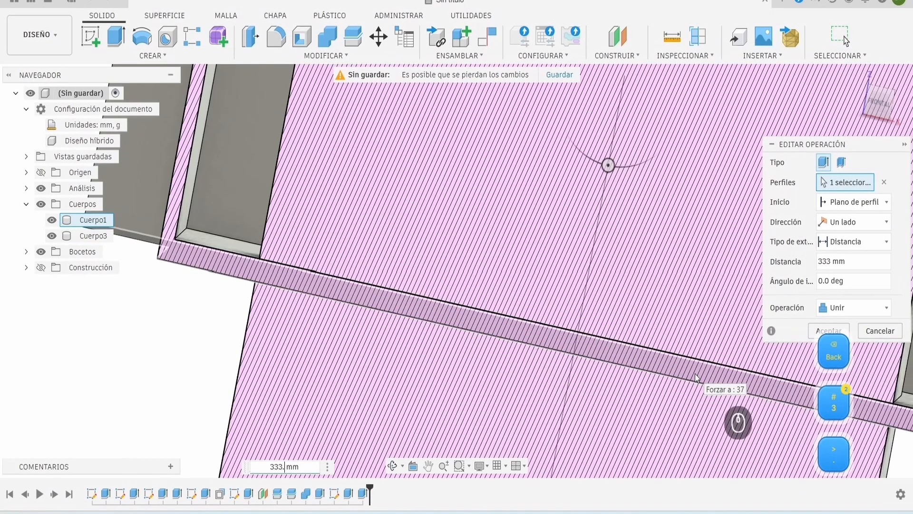
{"action": "key", "text": "Return"}
{"action": "scroll", "coordinate": [696, 377], "scroll_direction": "down", "scroll_amount": 5}
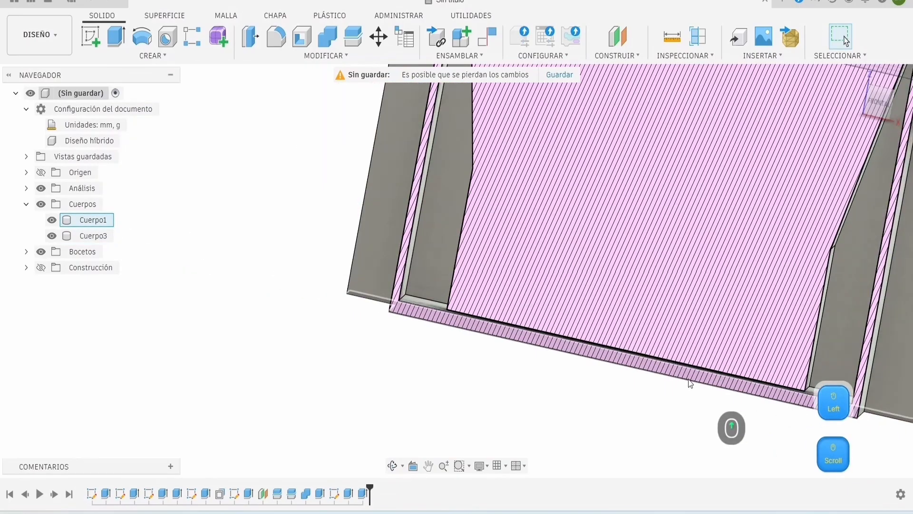
{"action": "middle_click_drag", "start_coordinate": [852, 333], "coordinate": [878, 322], "text": "shift"}
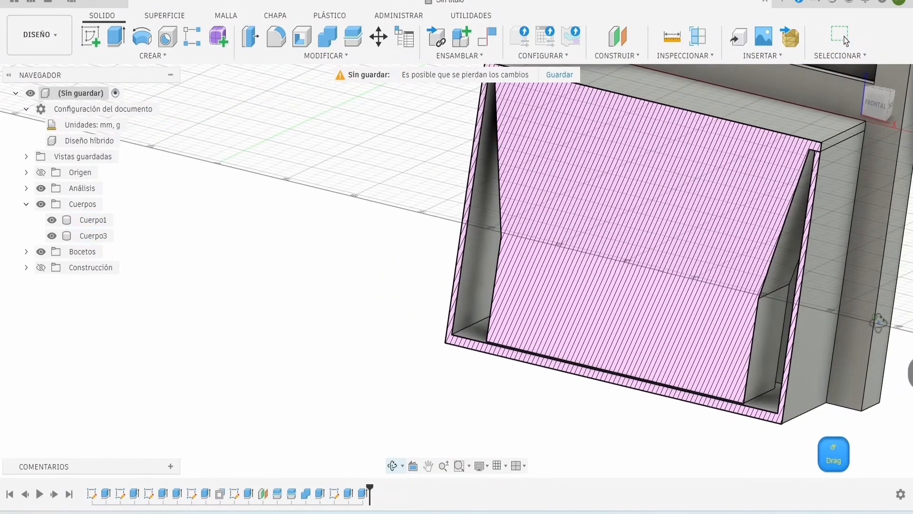
Step: Compare the lid with the holder by toggling the holder body's visibility, and leave the holder body hidden
{"action": "left_click", "coordinate": [52, 221]}
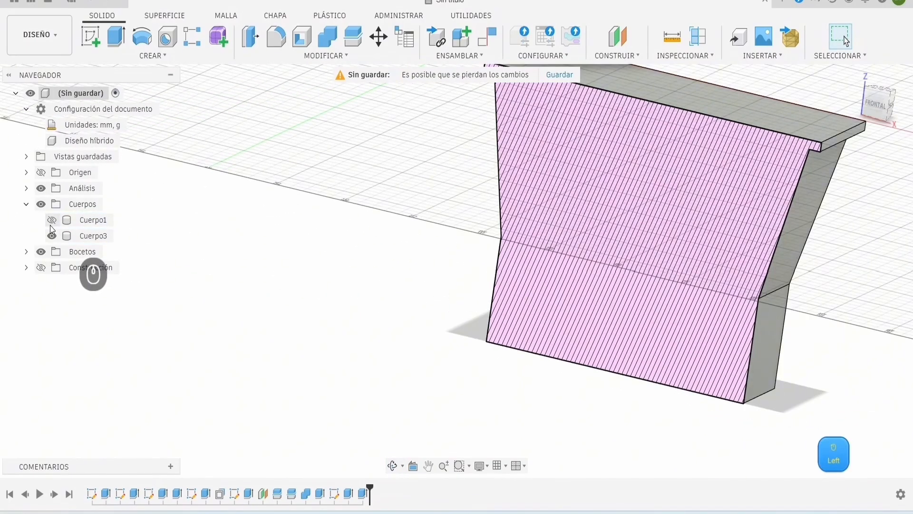
{"action": "left_click", "coordinate": [52, 219]}
{"action": "mouse_move", "coordinate": [499, 384]}
{"action": "middle_mouse_down", "text": "shift"}
{"action": "mouse_move", "coordinate": [456, 371]}
{"action": "mouse_move", "coordinate": [602, 398]}
{"action": "mouse_move", "coordinate": [632, 367]}
{"action": "middle_mouse_up", "text": "shift"}
{"action": "left_click", "coordinate": [51, 220]}
{"action": "right_click_drag", "start_coordinate": [631, 367], "coordinate": [666, 405]}
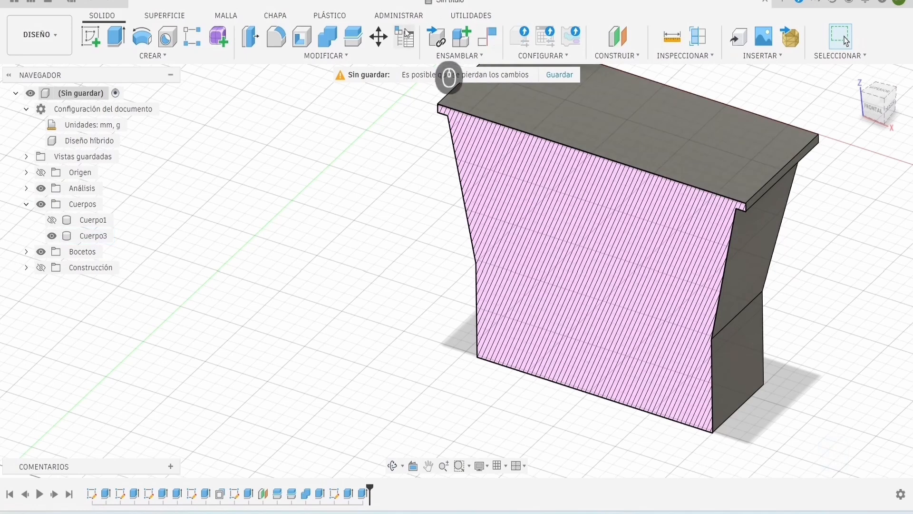
Step: Shell the lid body from its top face with a 1 mm inside wall thickness
{"action": "left_click", "coordinate": [302, 36]}
{"action": "left_click", "coordinate": [632, 138]}
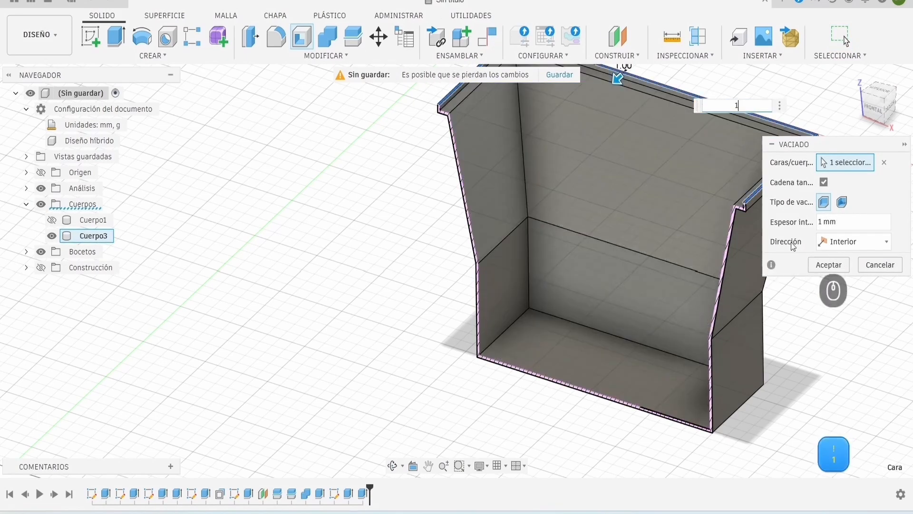
{"action": "left_click", "coordinate": [828, 265]}
{"action": "middle_click_drag", "start_coordinate": [826, 320], "coordinate": [653, 354], "text": "shift"}
Step: Start a sketch on the lid insert's tapered rear face and draw a horizontal line between the midpoints of its slanted edges
{"action": "left_click", "coordinate": [880, 102]}
{"action": "middle_click_drag", "start_coordinate": [761, 224], "coordinate": [629, 219]}
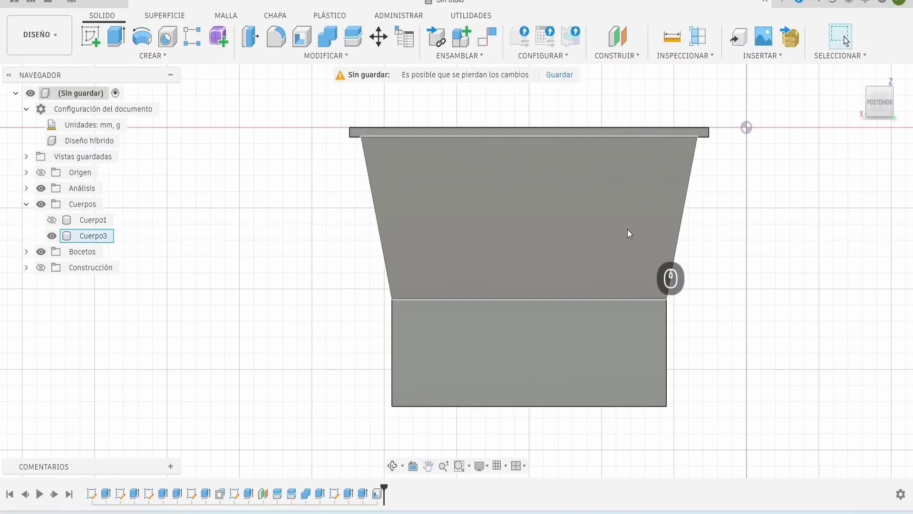
{"action": "left_click", "coordinate": [573, 211]}
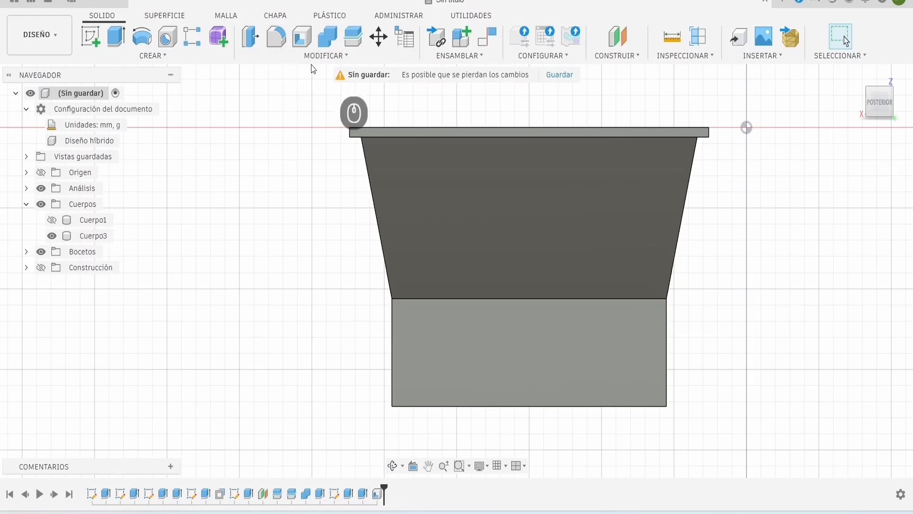
{"action": "left_click", "coordinate": [89, 37]}
{"action": "left_click", "coordinate": [556, 244]}
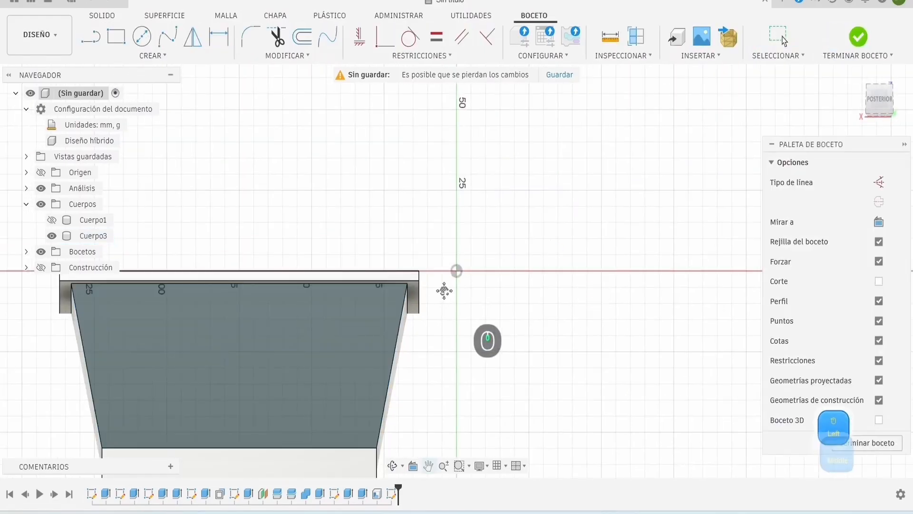
{"action": "middle_click_drag", "start_coordinate": [444, 290], "coordinate": [738, 176]}
{"action": "scroll", "coordinate": [491, 233], "scroll_direction": "up", "scroll_amount": 3}
{"action": "scroll", "coordinate": [278, 335], "scroll_direction": "down", "scroll_amount": 3}
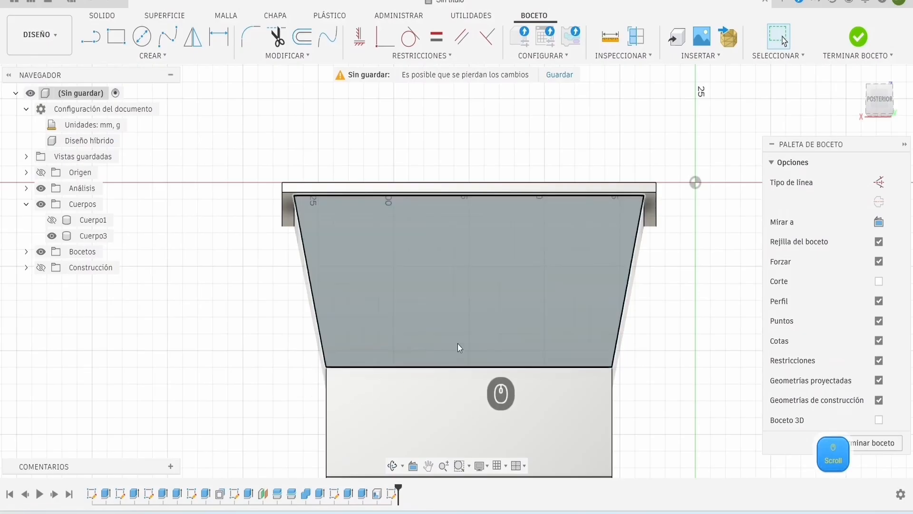
{"action": "middle_click_drag", "start_coordinate": [644, 361], "coordinate": [565, 375], "text": "shift"}
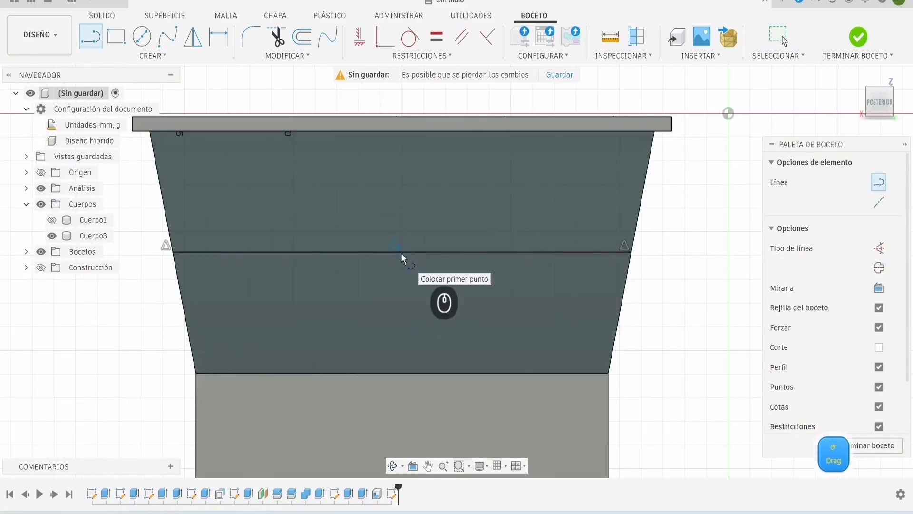
Step: Draw a 20 mm vertical line upward from the midpoint of the horizontal line
{"action": "left_click", "coordinate": [400, 253]}
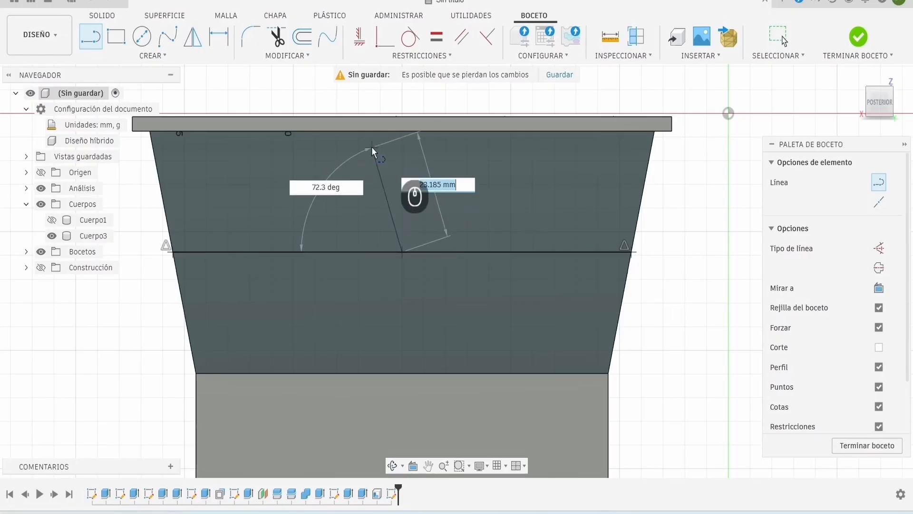
{"action": "type", "text": "20"}
{"action": "left_click", "coordinate": [402, 157]}
{"action": "right_click", "coordinate": [476, 204]}
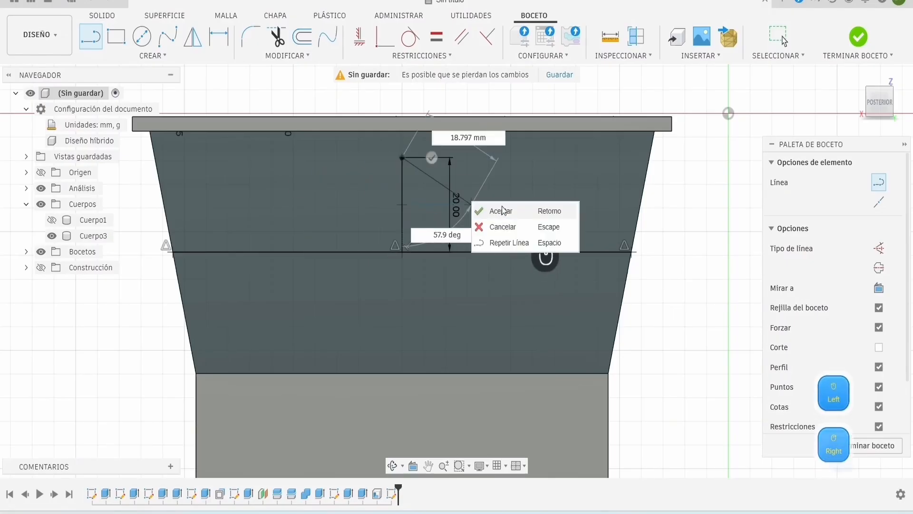
{"action": "left_click", "coordinate": [503, 212]}
Step: Draw a 1 mm wide centre-point slot centred on the horizontal line's midpoint and reaching the upper end of the 20 mm line
{"action": "left_click", "coordinate": [143, 55]}
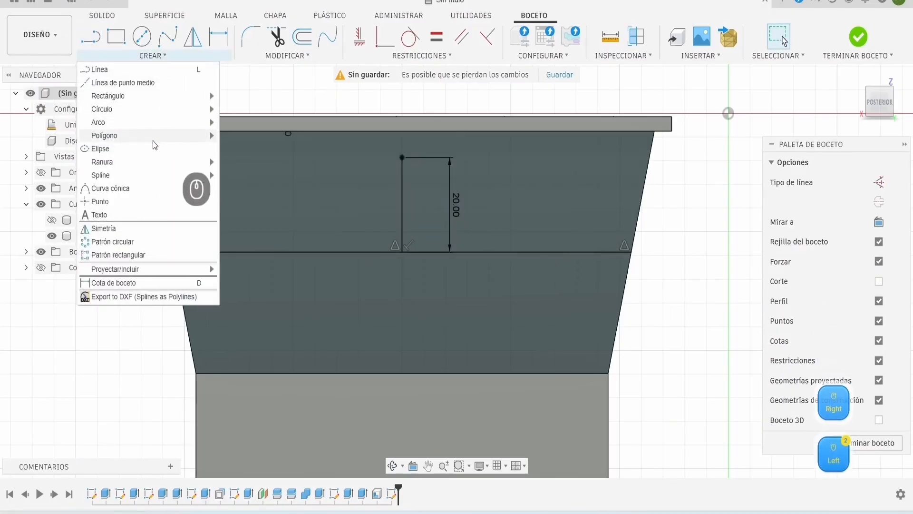
{"action": "mouse_move", "coordinate": [204, 162]}
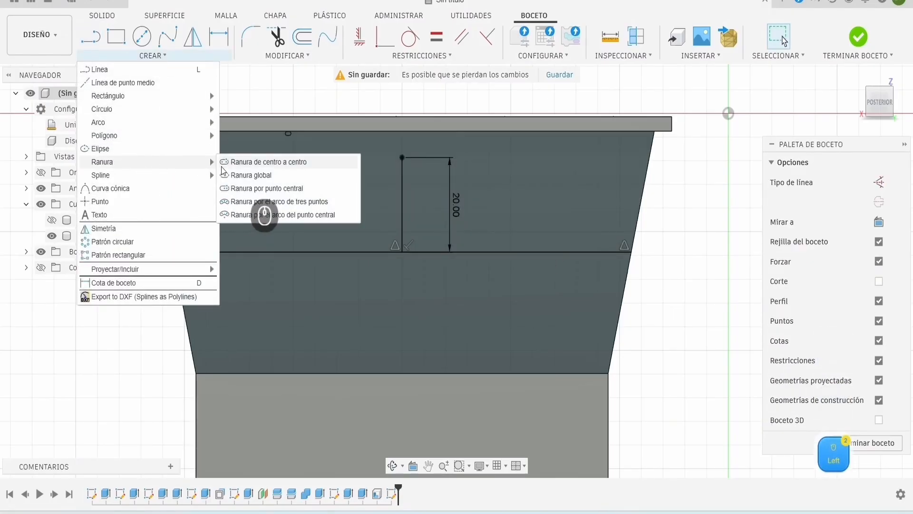
{"action": "left_click", "coordinate": [282, 189]}
{"action": "left_click", "coordinate": [403, 252]}
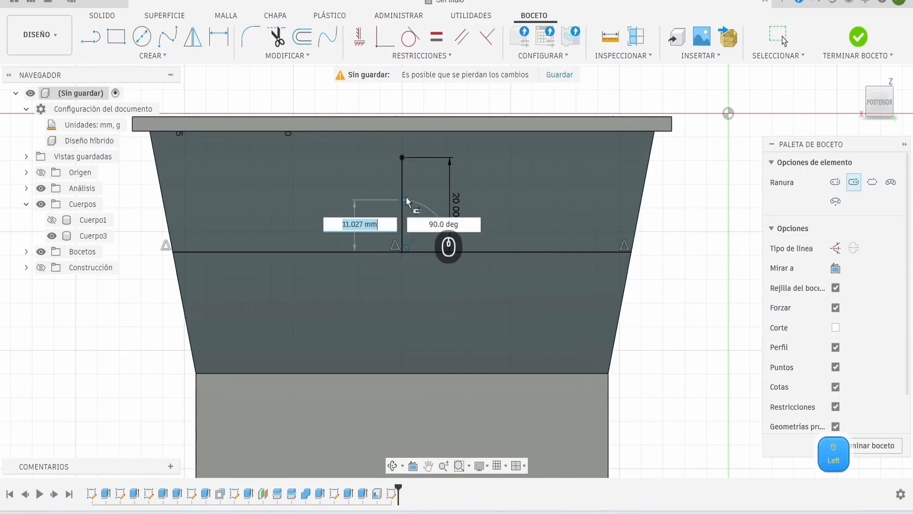
{"action": "left_click", "coordinate": [402, 161]}
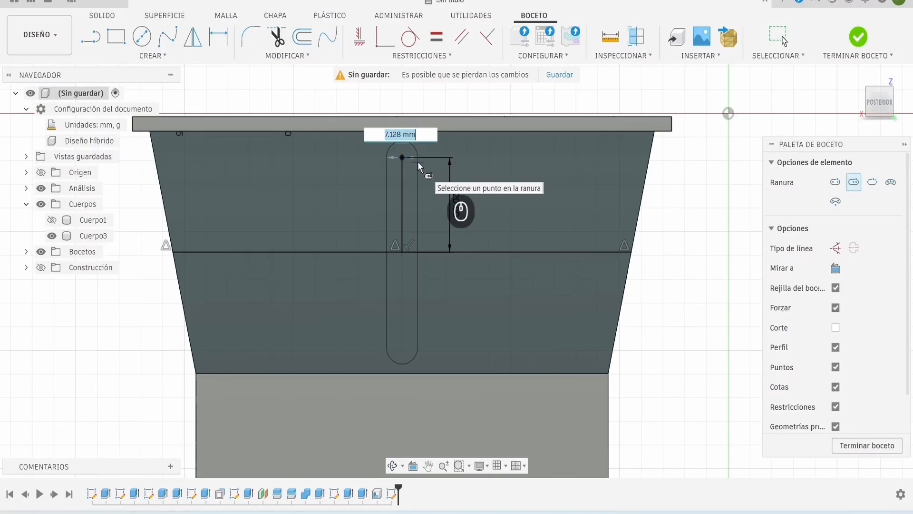
{"action": "type", "text": "1"}
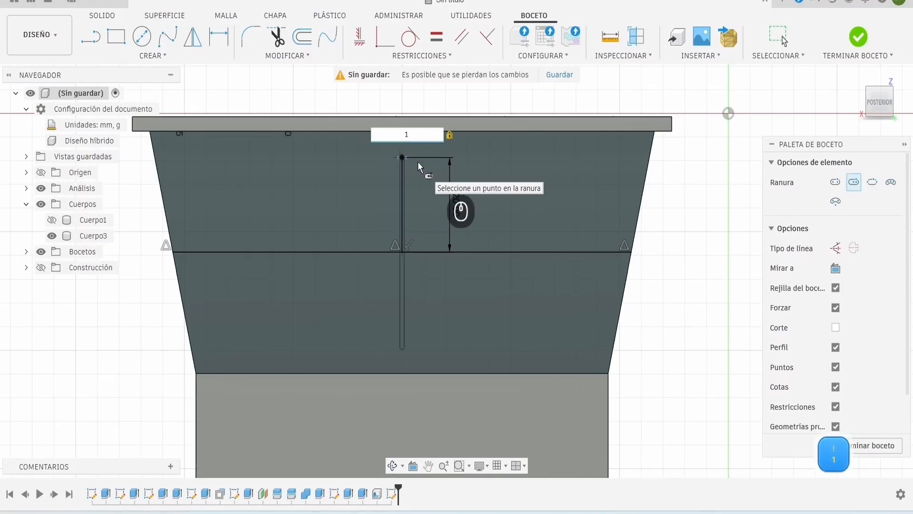
{"action": "key", "text": "Return"}
{"action": "key", "text": "Escape"}
Step: Convert the horizontal line across the tapered face to construction geometry
{"action": "scroll", "coordinate": [428, 256], "scroll_direction": "up", "scroll_amount": 2}
{"action": "left_click", "coordinate": [422, 254]}
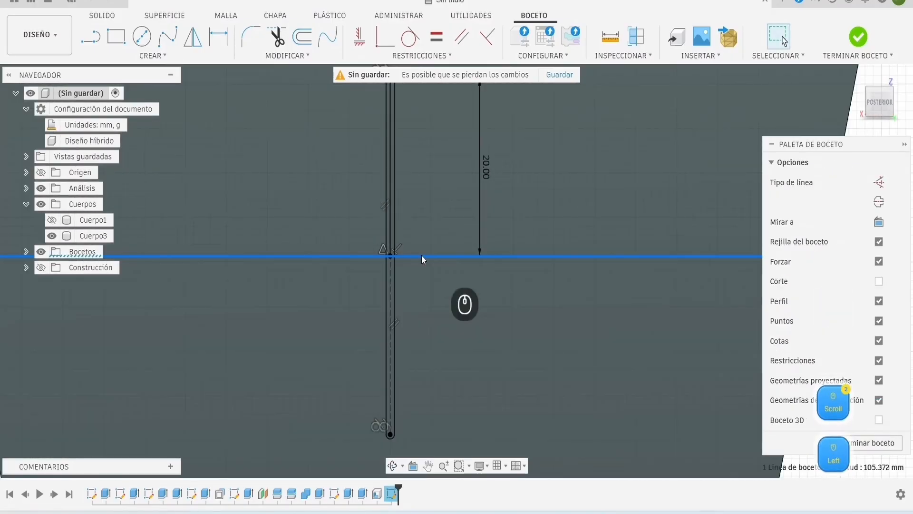
{"action": "key", "text": "x"}
{"action": "scroll", "coordinate": [426, 290], "scroll_direction": "down", "scroll_amount": 3}
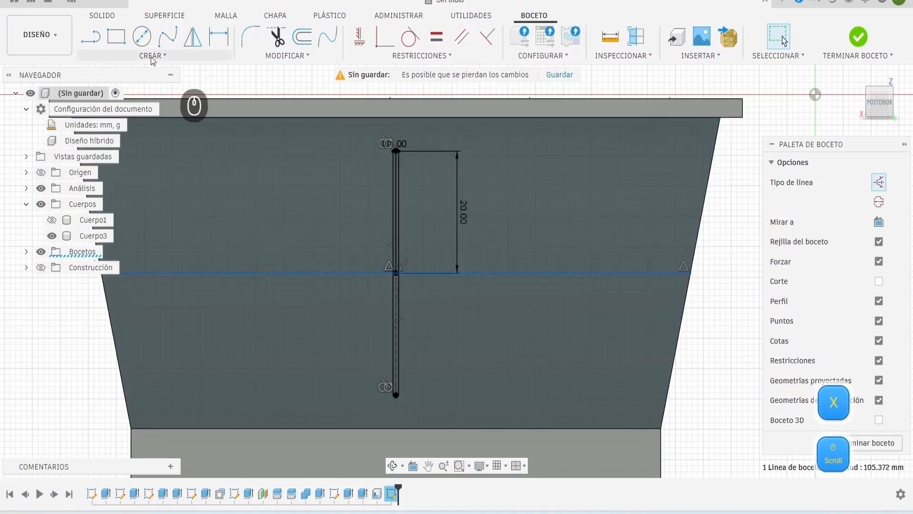
Step: Set up a rectangular pattern of the slot's curves along the horizontal direction with a 9 mm extent
{"action": "left_click", "coordinate": [152, 55]}
{"action": "left_click", "coordinate": [137, 257]}
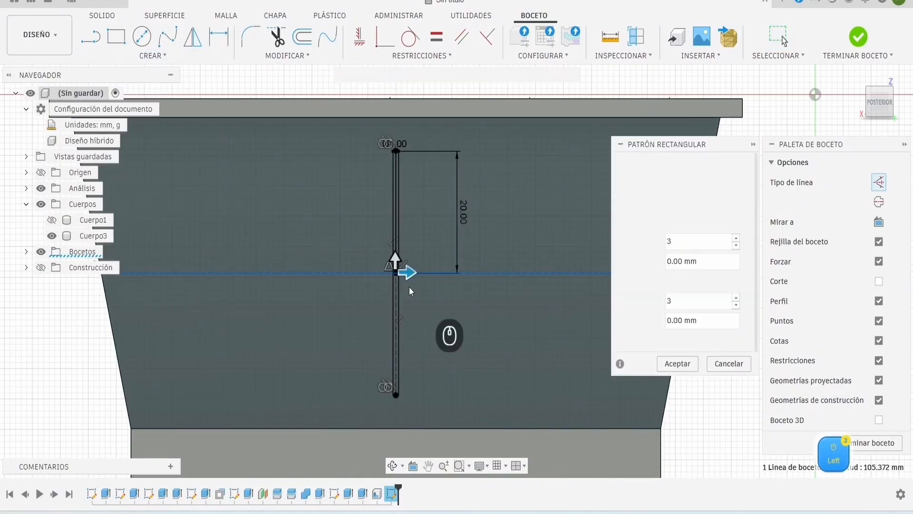
{"action": "scroll", "coordinate": [397, 285], "scroll_direction": "down", "scroll_amount": 2}
{"action": "double_click", "coordinate": [379, 235]}
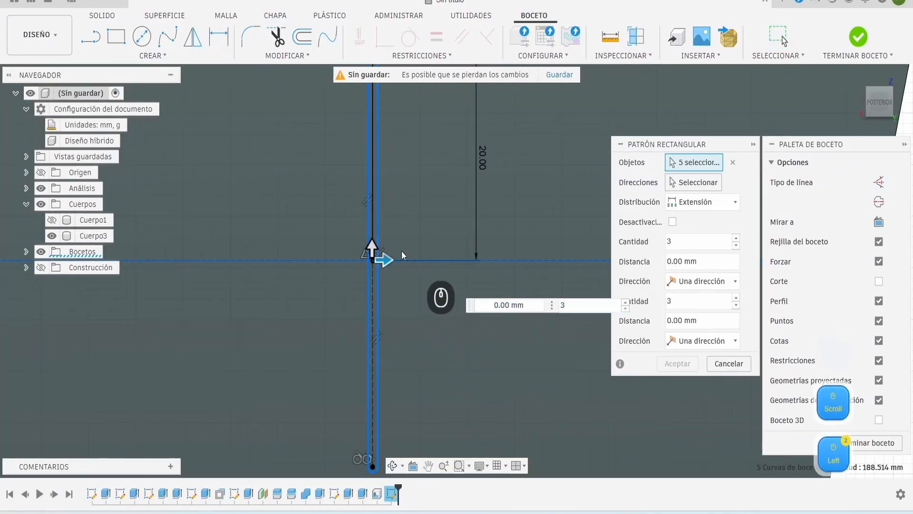
{"action": "left_click", "coordinate": [685, 183]}
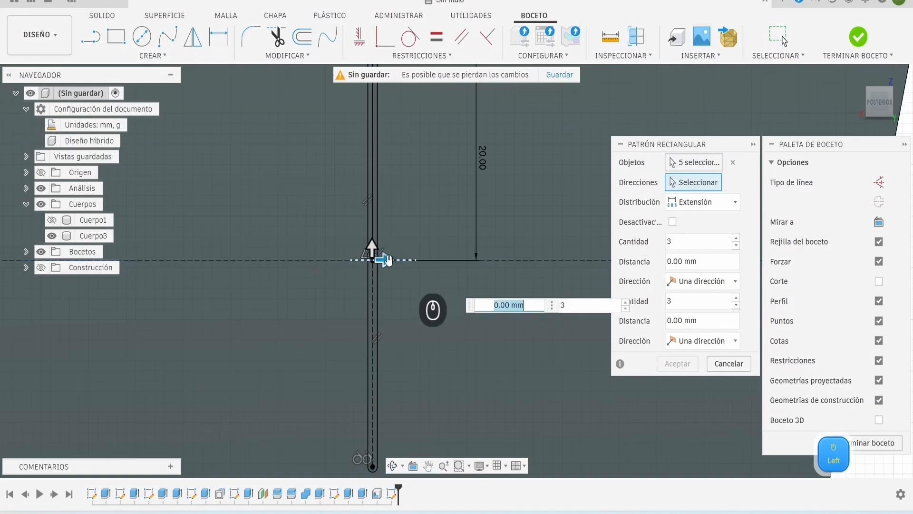
{"action": "left_click_drag", "start_coordinate": [387, 259], "coordinate": [469, 260]}
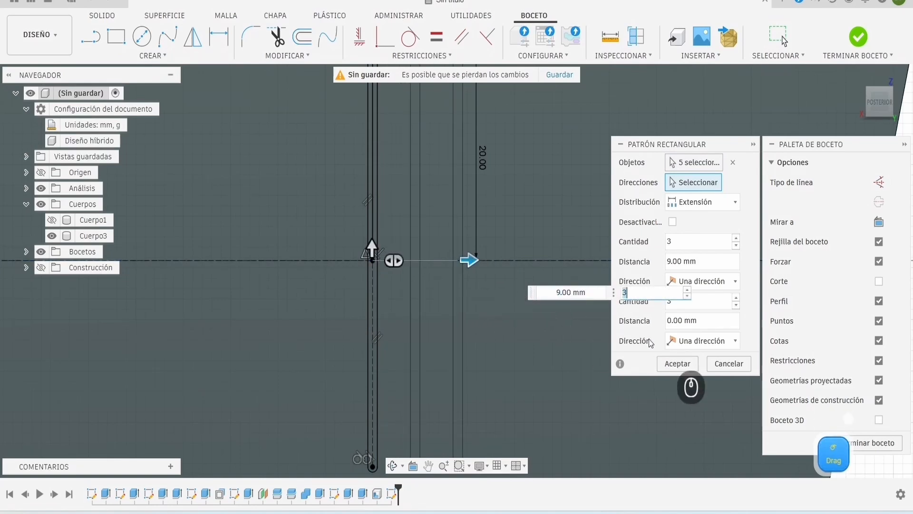
Step: Distribute the slot pattern symmetrically about the original slot, with 10 instances over a 45 mm extent
{"action": "left_click", "coordinate": [683, 285]}
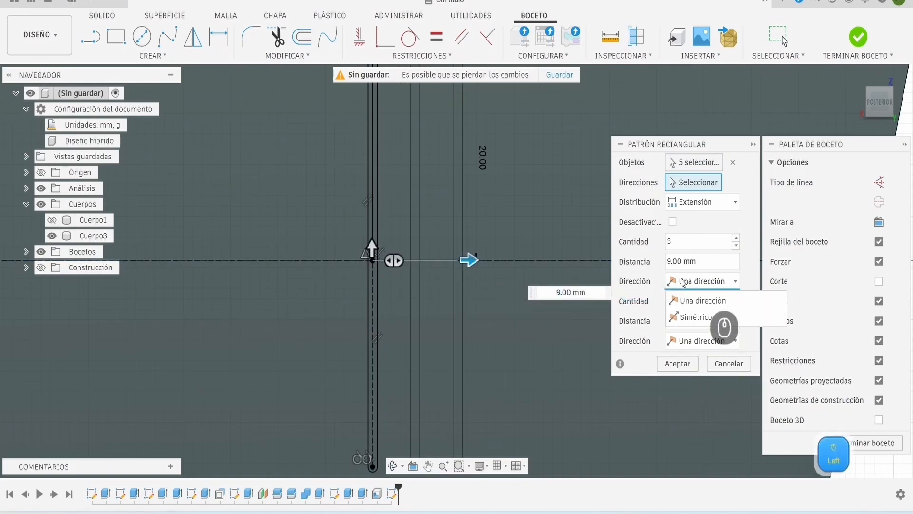
{"action": "left_click", "coordinate": [693, 318]}
{"action": "scroll", "coordinate": [438, 341], "scroll_direction": "down", "scroll_amount": 4}
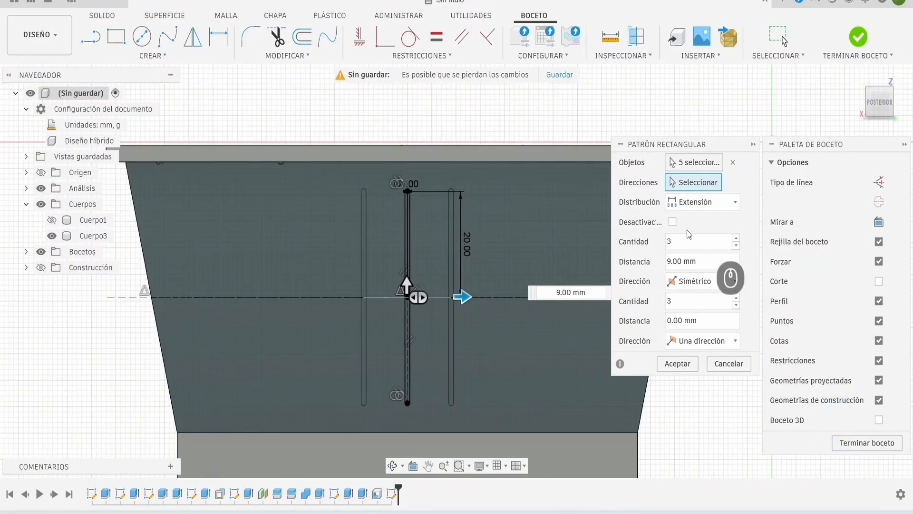
{"action": "left_click", "coordinate": [737, 241]}
{"action": "left_click", "coordinate": [737, 241]}
{"action": "left_click", "coordinate": [736, 240]}
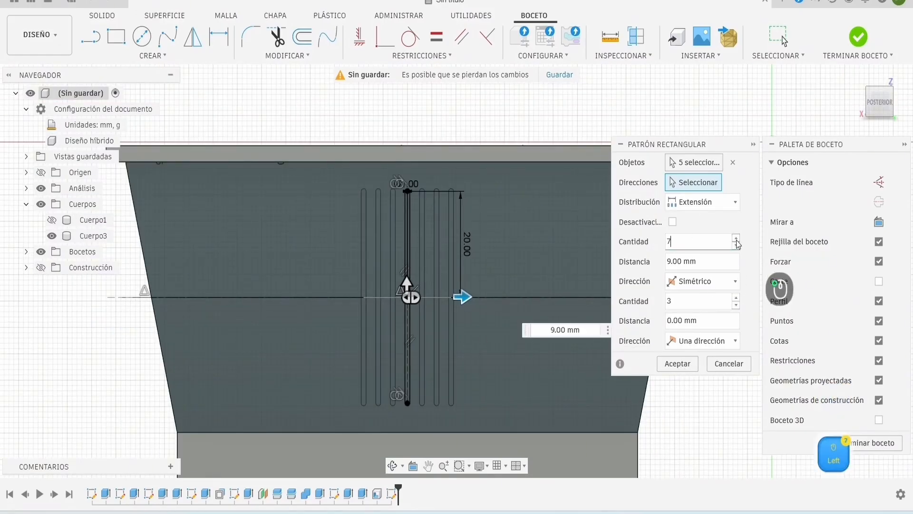
{"action": "left_click", "coordinate": [737, 240]}
{"action": "left_click", "coordinate": [737, 240]}
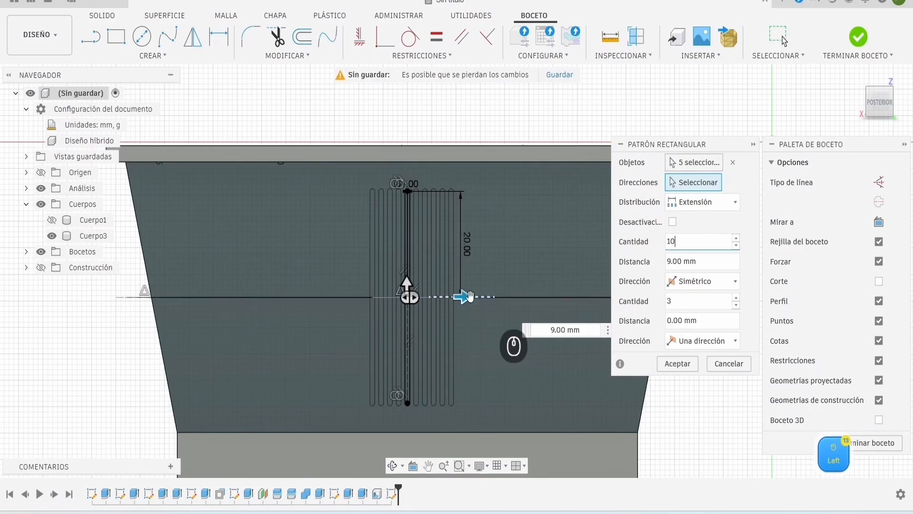
{"action": "left_click_drag", "start_coordinate": [470, 296], "coordinate": [601, 295]}
Step: Increase the slot pattern's quantity to 31, accept the pattern and finish the sketch
{"action": "left_click", "coordinate": [737, 241]}
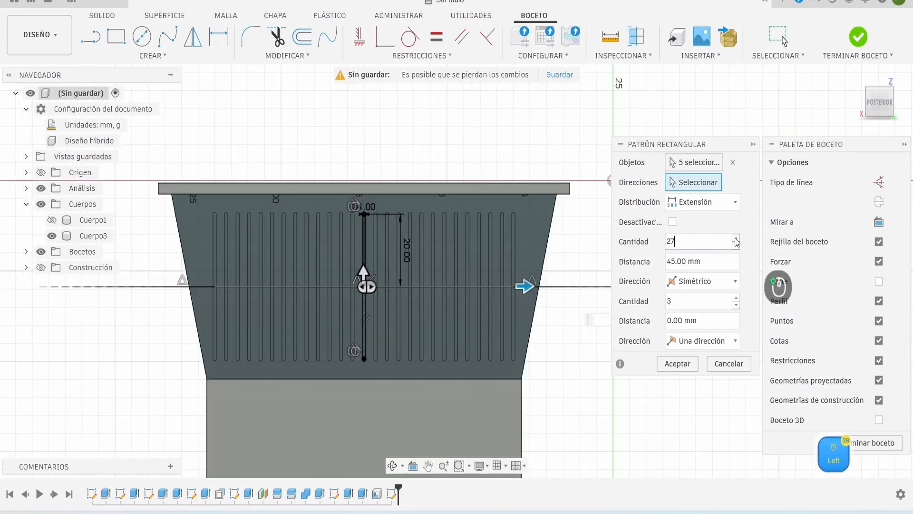
{"action": "left_click", "coordinate": [736, 240]}
{"action": "left_click", "coordinate": [737, 240]}
{"action": "left_click", "coordinate": [736, 240]}
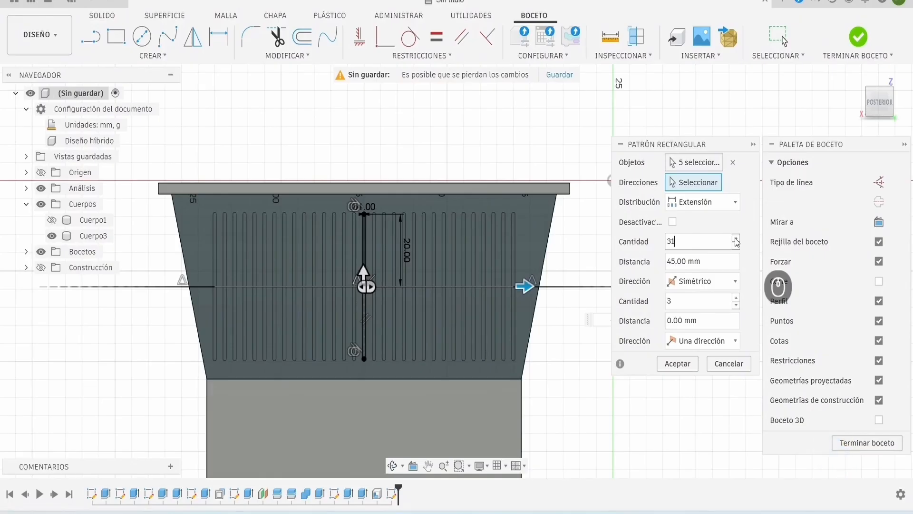
{"action": "left_click", "coordinate": [684, 369]}
{"action": "middle_click_drag", "start_coordinate": [658, 379], "coordinate": [616, 385], "text": "shift"}
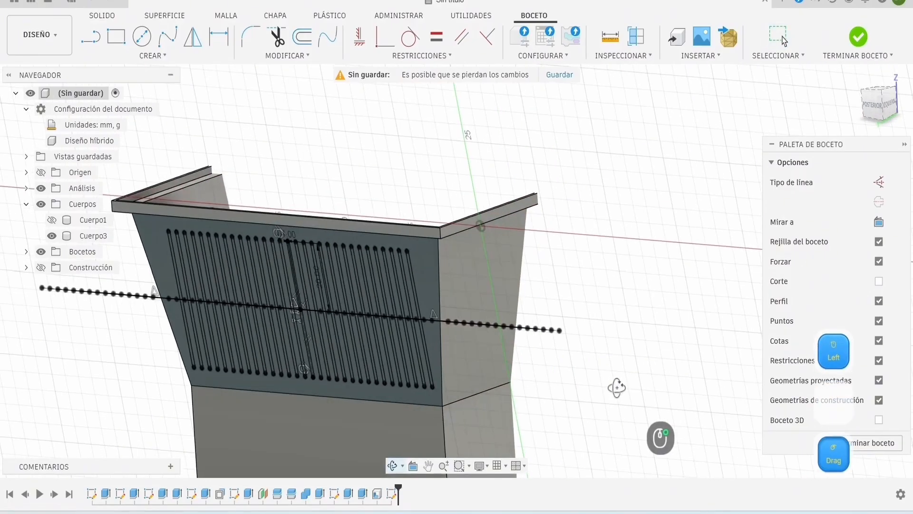
{"action": "left_click", "coordinate": [854, 38]}
Step: Extrude all 31 slot profiles -10 mm as a cut through the tapered wall
{"action": "scroll", "coordinate": [392, 303], "scroll_direction": "up", "scroll_amount": 3}
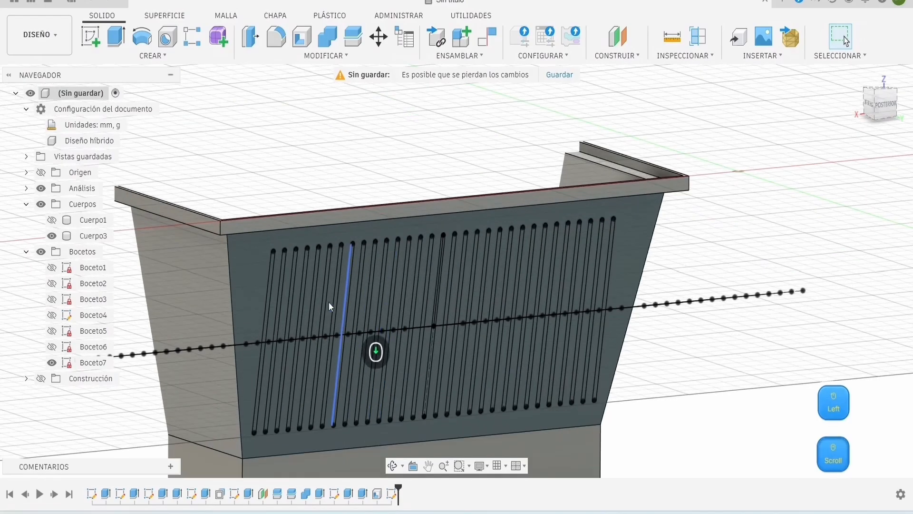
{"action": "left_click", "coordinate": [118, 39]}
{"action": "scroll", "coordinate": [275, 293], "scroll_direction": "up", "scroll_amount": 3}
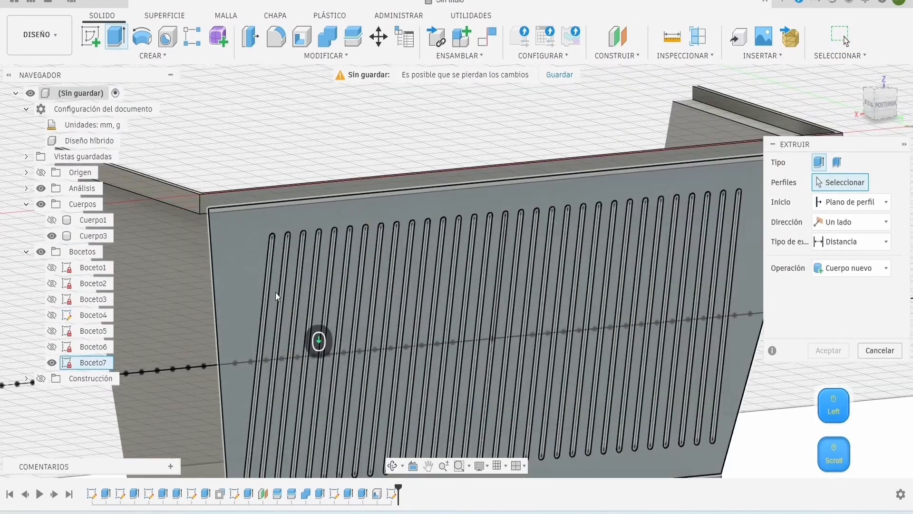
{"action": "left_click", "coordinate": [269, 290]}
{"action": "left_click", "coordinate": [285, 287]}
{"action": "left_click", "coordinate": [301, 284]}
{"action": "left_click", "coordinate": [316, 281]}
{"action": "left_click", "coordinate": [331, 272]}
{"action": "left_click", "coordinate": [345, 268]}
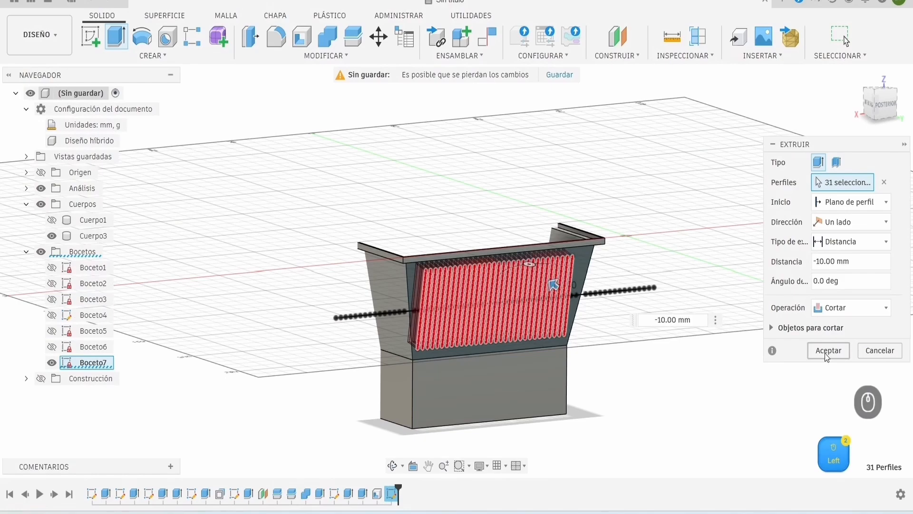
{"action": "left_click", "coordinate": [828, 350]}
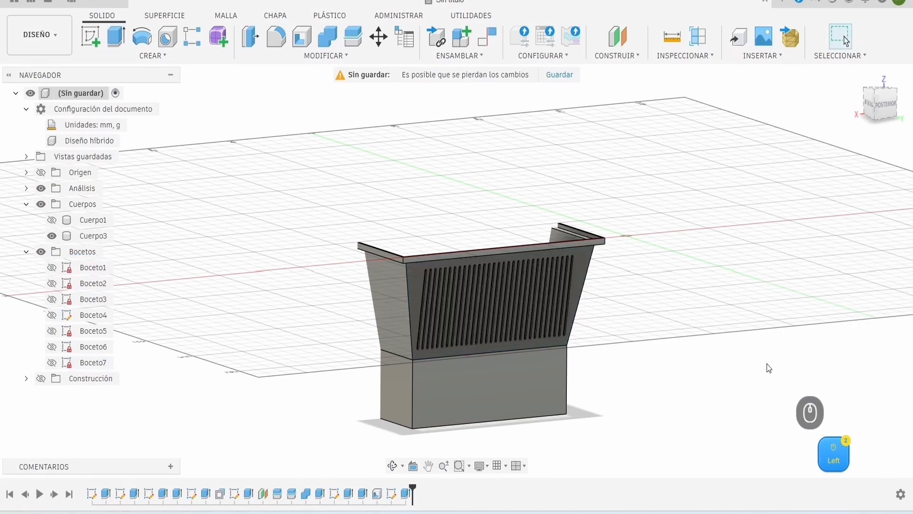
Step: Hide the section analysis to show the whole lid and measure the length of the rim's long upper edge
{"action": "middle_click_drag", "start_coordinate": [718, 387], "coordinate": [770, 361], "text": "shift"}
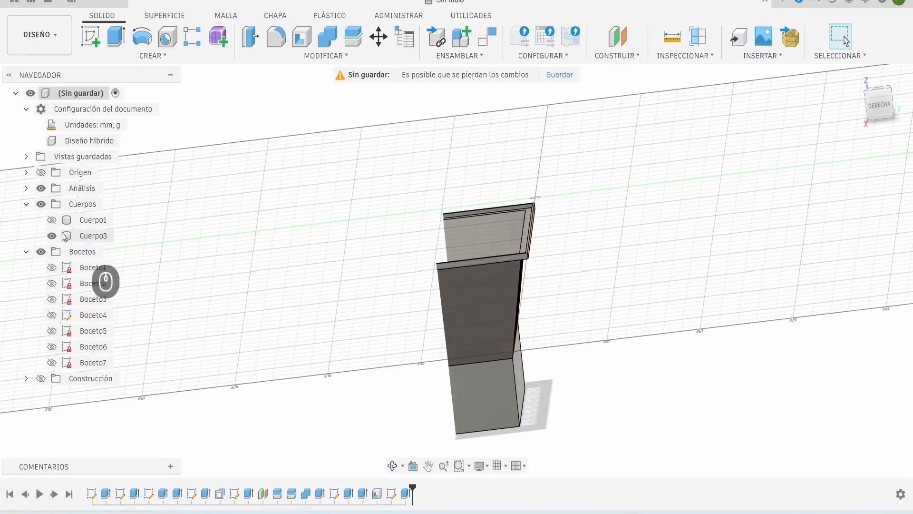
{"action": "left_click", "coordinate": [41, 189]}
{"action": "scroll", "coordinate": [457, 271], "scroll_direction": "up", "scroll_amount": 8}
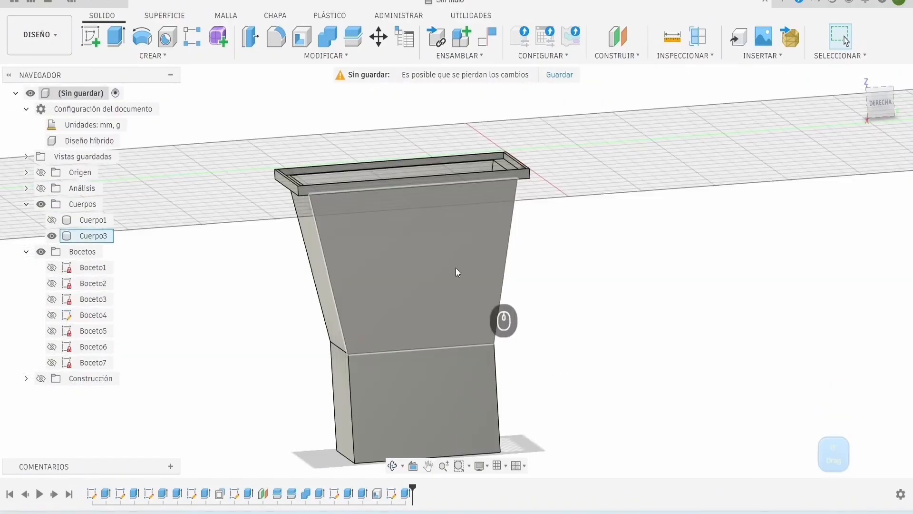
{"action": "left_click", "coordinate": [401, 168]}
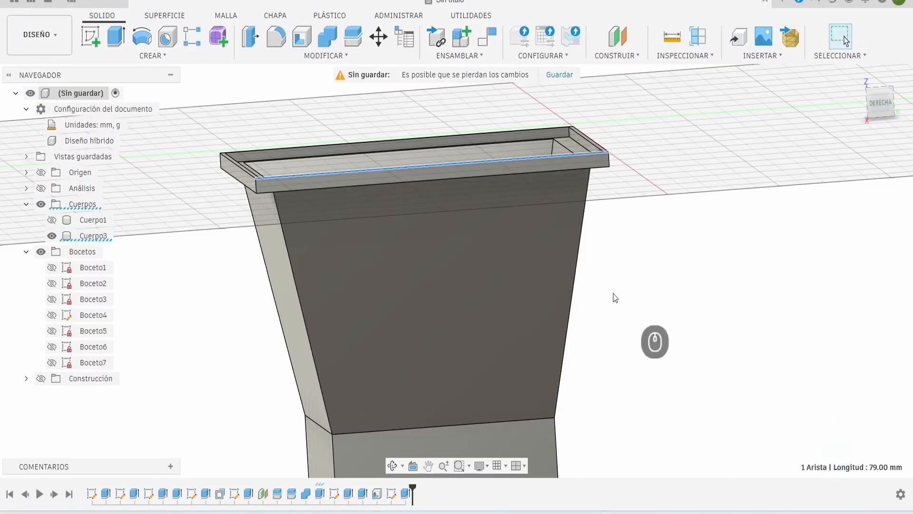
{"action": "mouse_move", "coordinate": [651, 320]}
{"action": "right_mouse_down"}
{"action": "mouse_move", "coordinate": [642, 322]}
{"action": "mouse_move", "coordinate": [659, 316]}
{"action": "right_mouse_up"}
Step: Create a construction plane offset -79/2 mm from the rim's outer face above the slots and show the construction geometry
{"action": "left_click", "coordinate": [621, 49]}
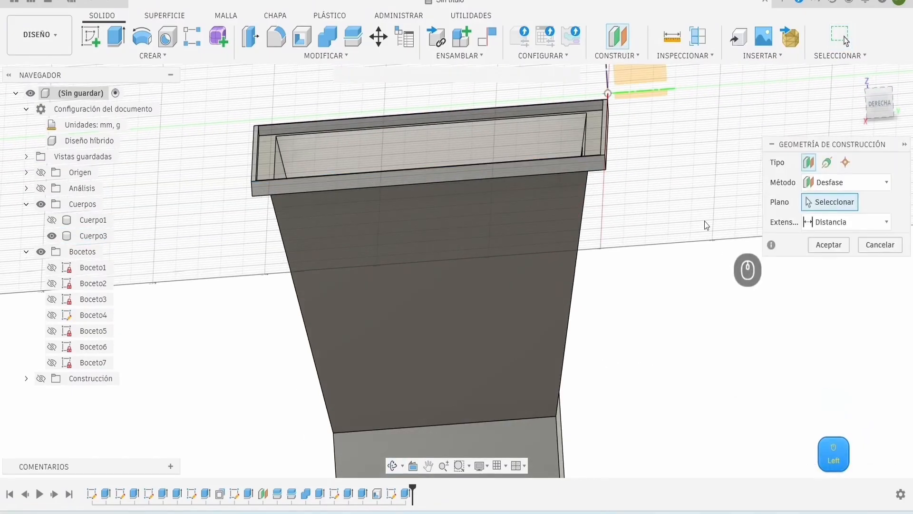
{"action": "right_click_drag", "start_coordinate": [705, 220], "coordinate": [684, 233]}
{"action": "left_click", "coordinate": [615, 152]}
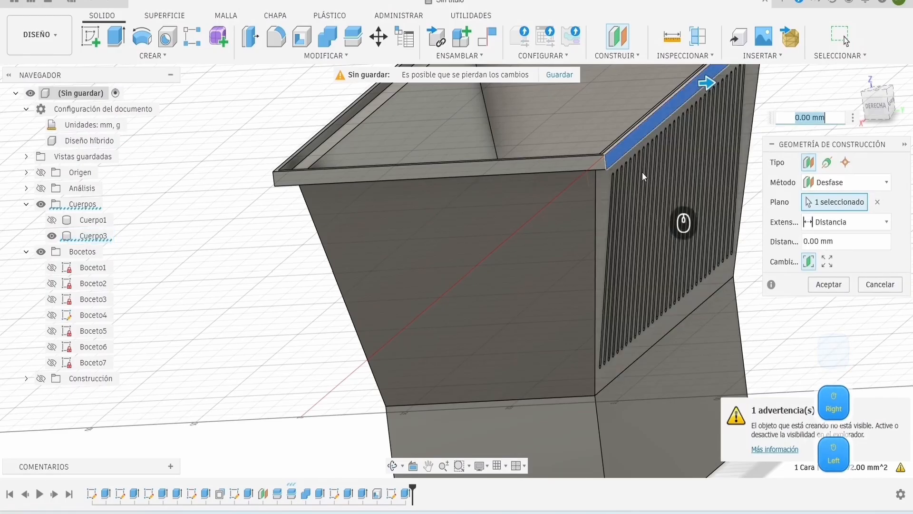
{"action": "type", "text": "-79"}
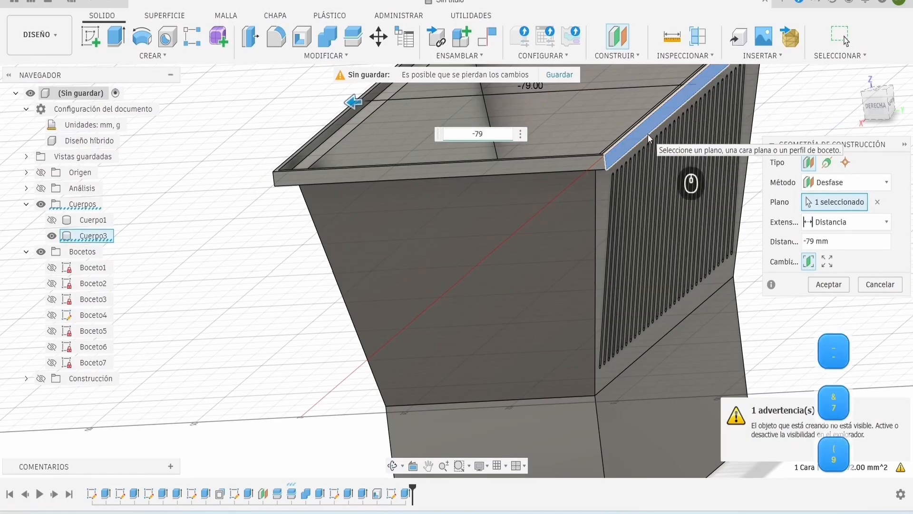
{"action": "type", "text": "/2"}
{"action": "key", "text": "Return"}
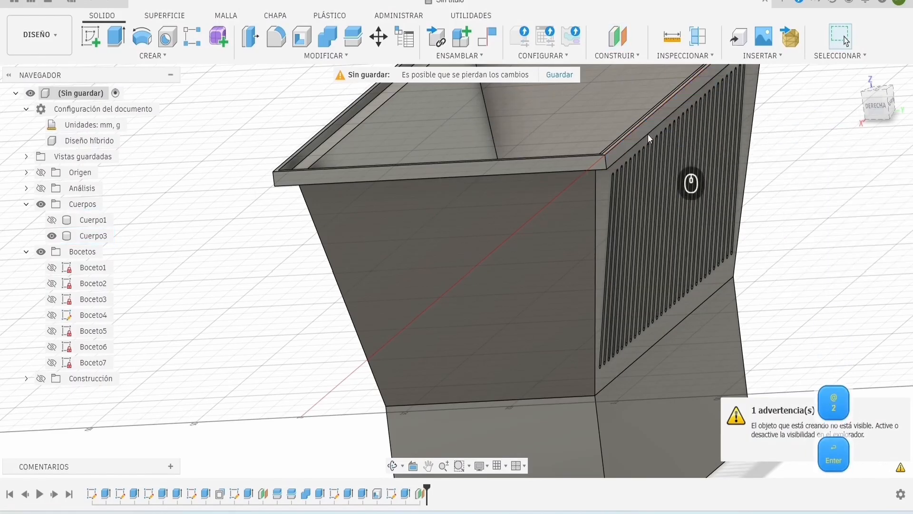
{"action": "scroll", "coordinate": [497, 332], "scroll_direction": "down", "scroll_amount": 3}
{"action": "left_click", "coordinate": [41, 378]}
{"action": "right_click_drag", "start_coordinate": [133, 364], "coordinate": [192, 351]}
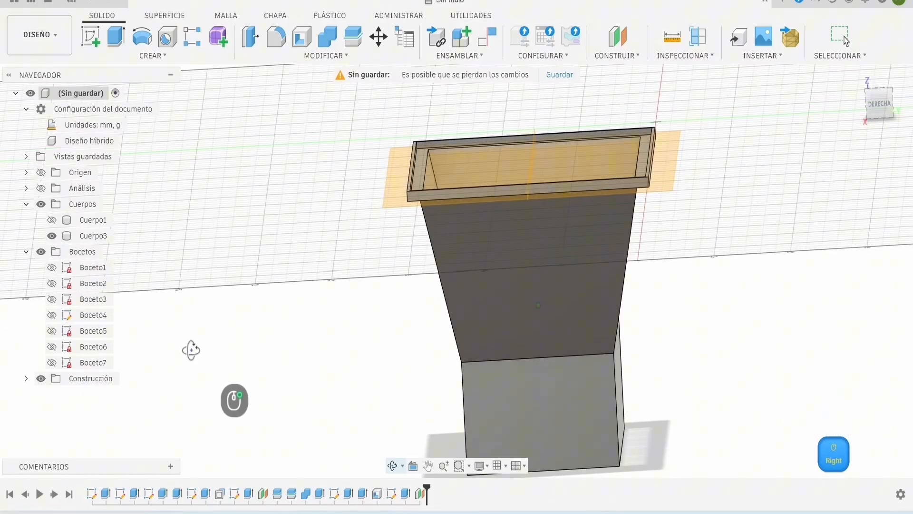
Step: Start a Mirror of type features and select the extruded slot cut as the object
{"action": "left_click", "coordinate": [152, 55]}
{"action": "left_click", "coordinate": [167, 331]}
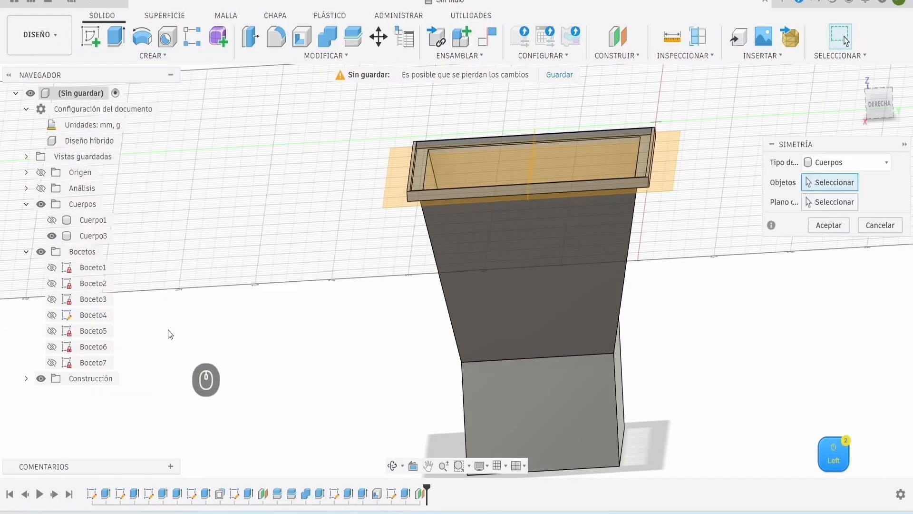
{"action": "left_click", "coordinate": [849, 162]}
{"action": "left_click", "coordinate": [821, 215]}
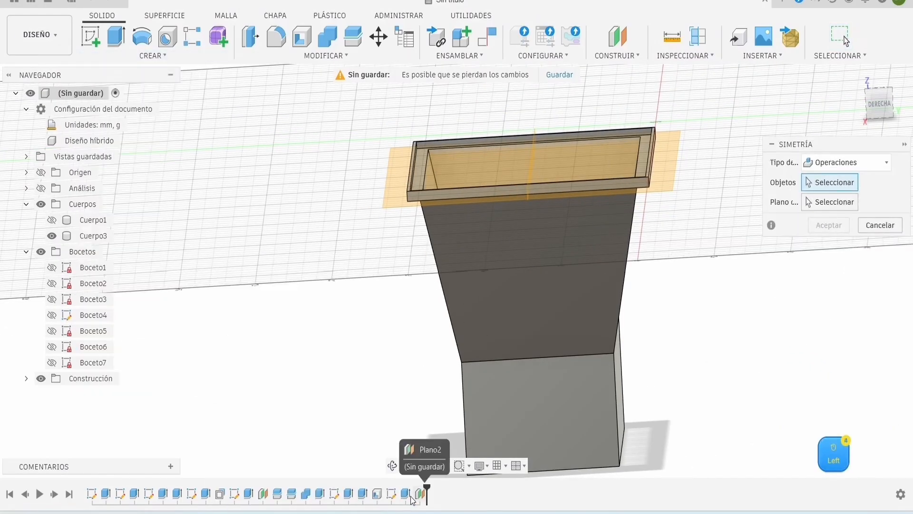
{"action": "left_click", "coordinate": [406, 494]}
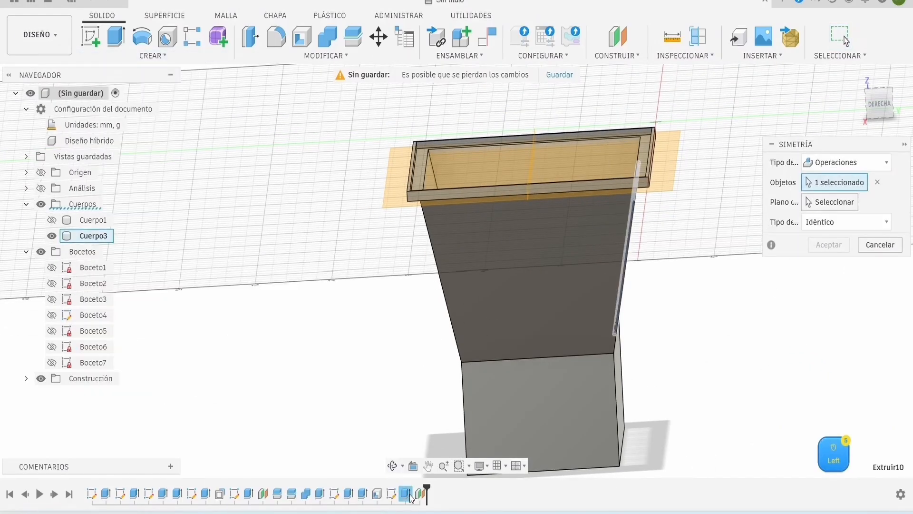
Step: Mirror the selected slot cut feature about the body's mid-plane onto the opposite narrow wall
{"action": "left_click", "coordinate": [819, 203]}
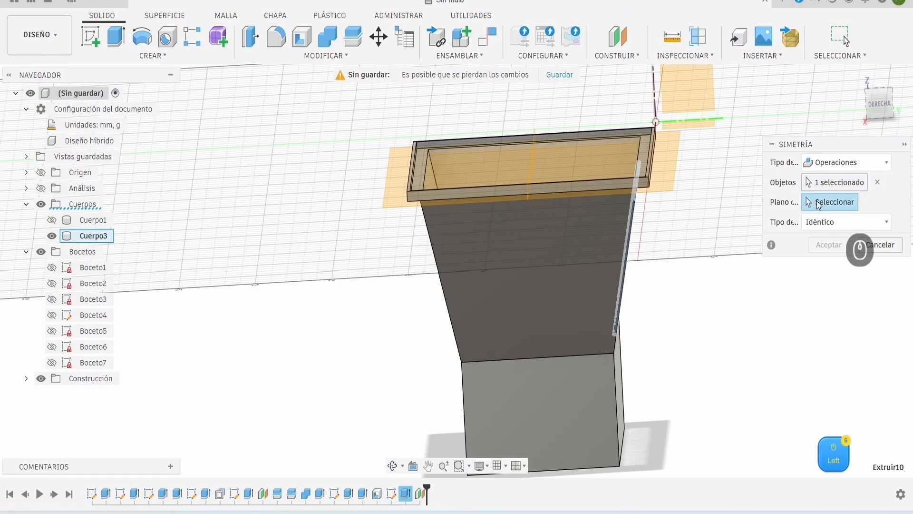
{"action": "left_click", "coordinate": [532, 172]}
{"action": "right_click_drag", "start_coordinate": [766, 307], "coordinate": [835, 255]}
{"action": "left_click", "coordinate": [835, 249]}
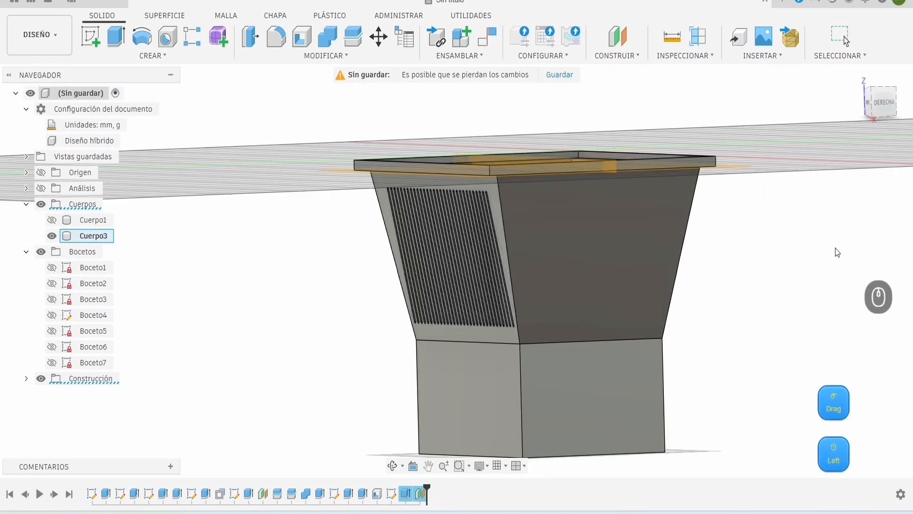
{"action": "left_click_drag", "start_coordinate": [793, 288], "coordinate": [909, 287]}
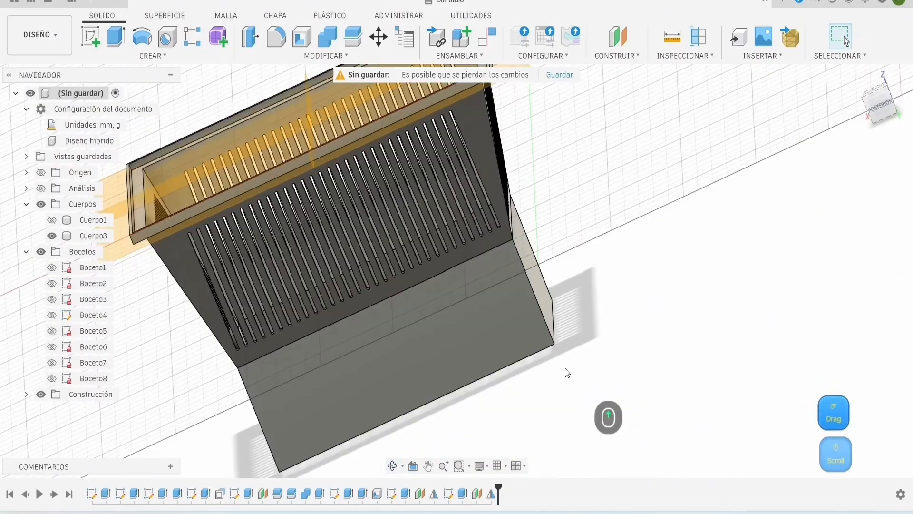
Step: Start a sketch on the lower box's long rear face and offset its outline 2 mm inward
{"action": "scroll", "coordinate": [381, 357], "scroll_direction": "up", "scroll_amount": 2}
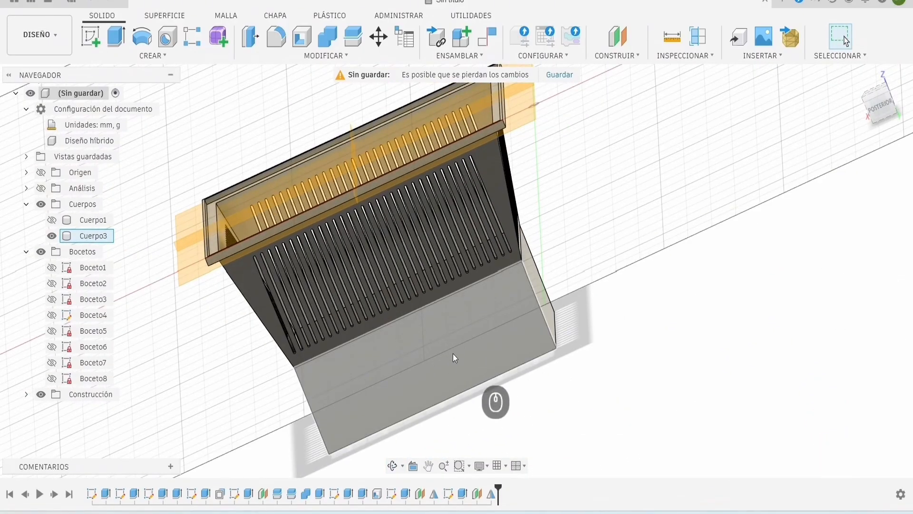
{"action": "right_click_drag", "start_coordinate": [578, 350], "coordinate": [682, 339]}
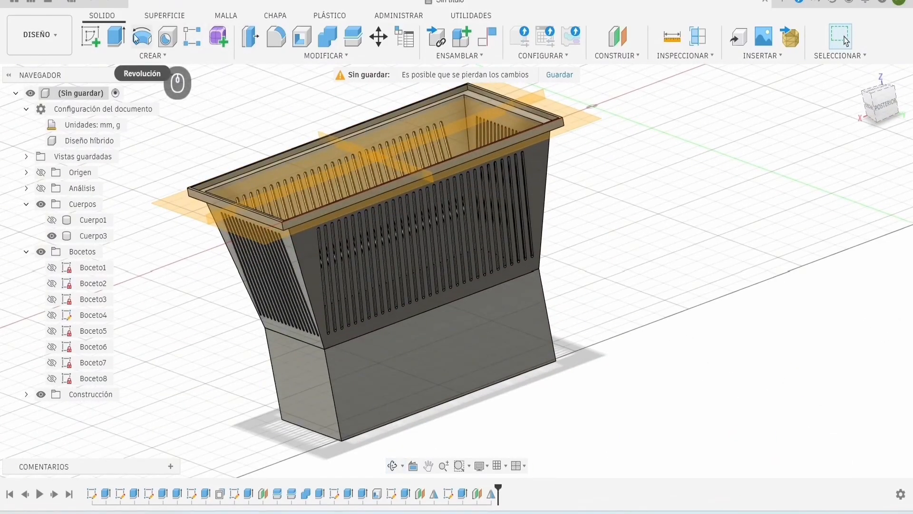
{"action": "left_click", "coordinate": [92, 34]}
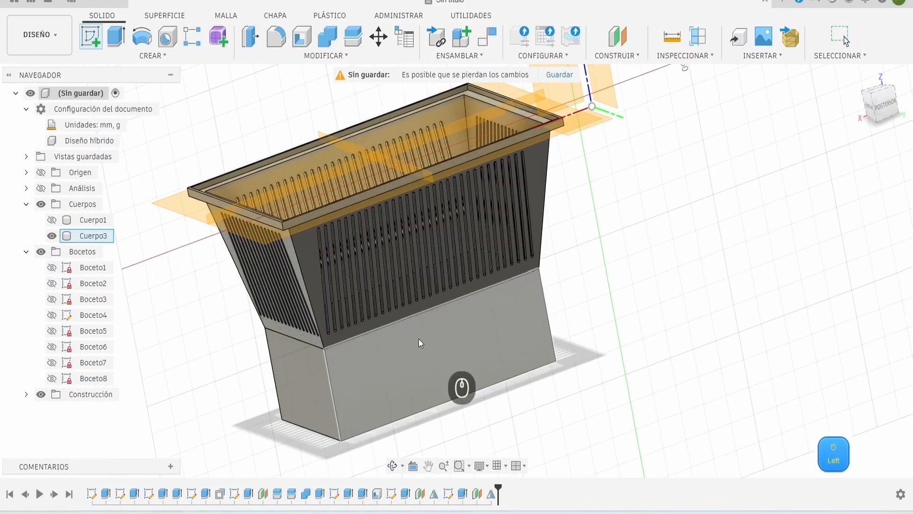
{"action": "left_click", "coordinate": [419, 339]}
{"action": "key", "text": "o"}
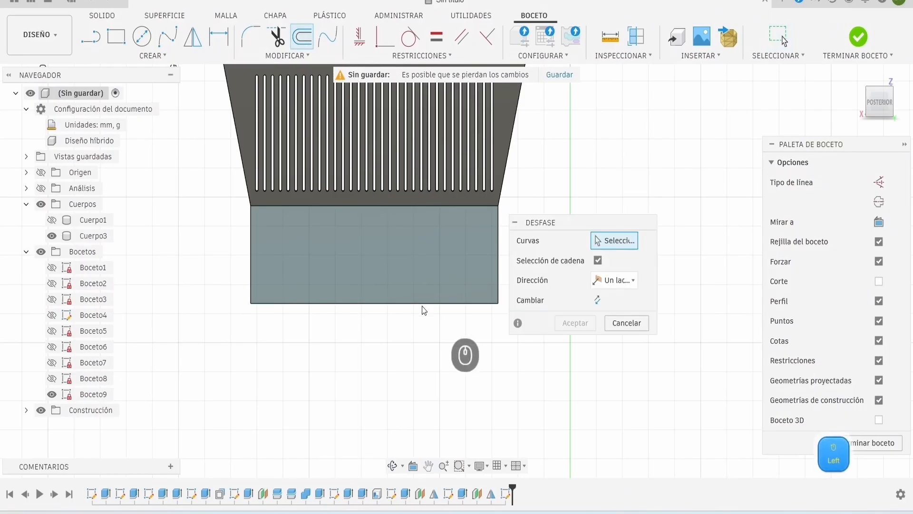
{"action": "left_click", "coordinate": [405, 301]}
{"action": "type", "text": "2"}
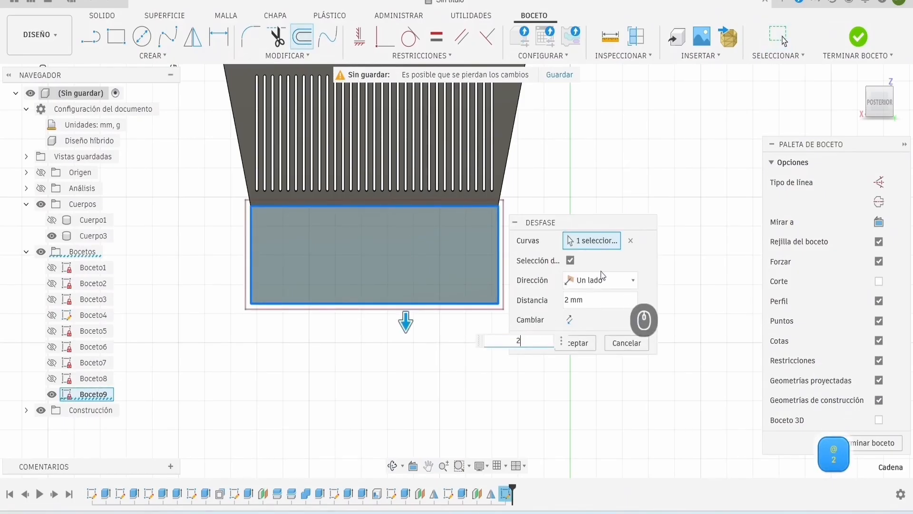
{"action": "left_click", "coordinate": [576, 343]}
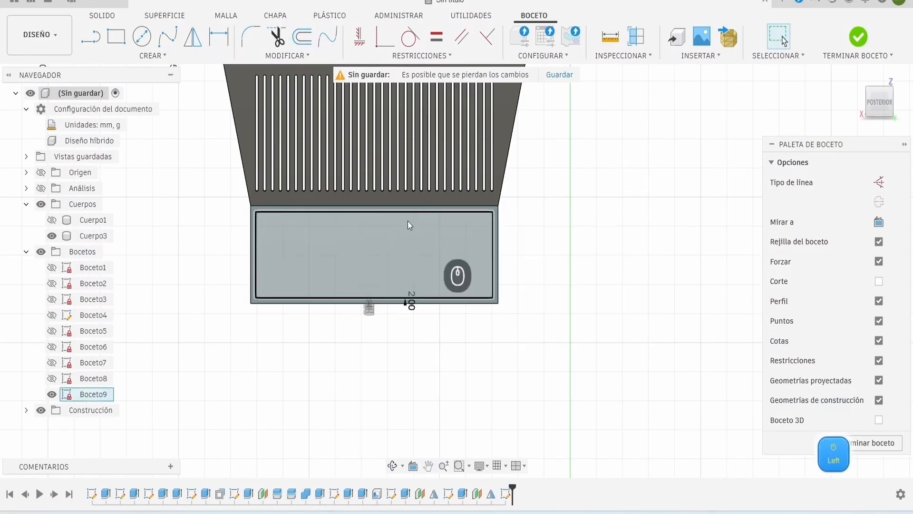
Step: Finish the sketch and extrude-cut the inset rectangle -230 mm through the lower box
{"action": "left_click", "coordinate": [859, 36]}
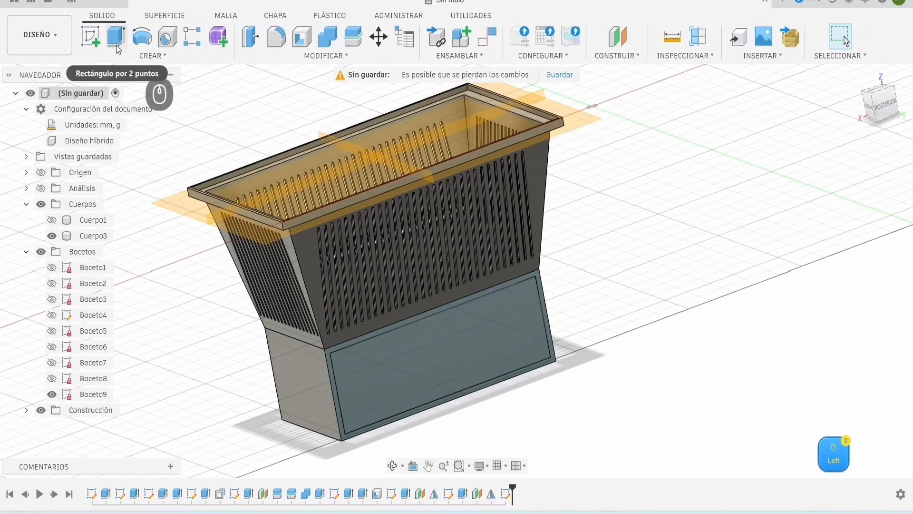
{"action": "left_click", "coordinate": [116, 37]}
{"action": "left_click", "coordinate": [442, 373]}
{"action": "left_click_drag", "start_coordinate": [443, 373], "coordinate": [159, 255]}
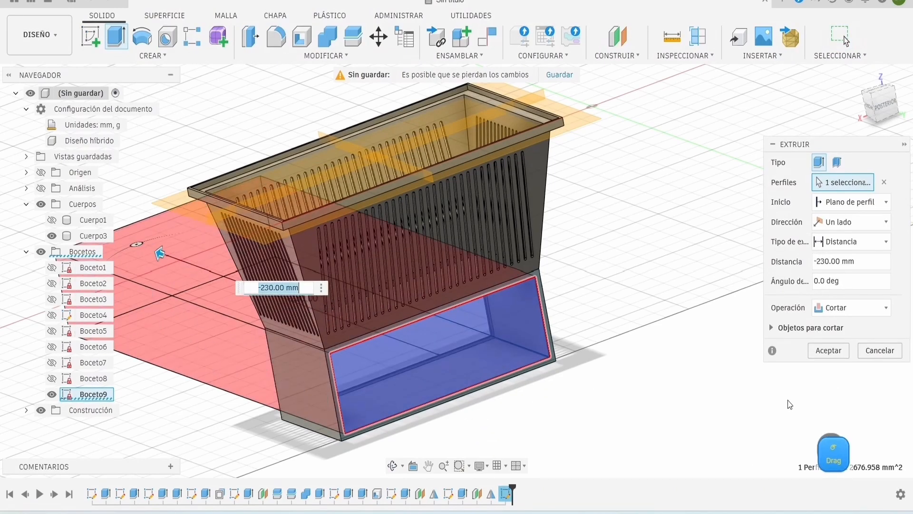
{"action": "left_click", "coordinate": [824, 354]}
Step: Start a sketch on the lower box's narrow side face and offset its outline 2 mm inward
{"action": "middle_click_drag", "start_coordinate": [545, 432], "coordinate": [609, 420], "text": "shift"}
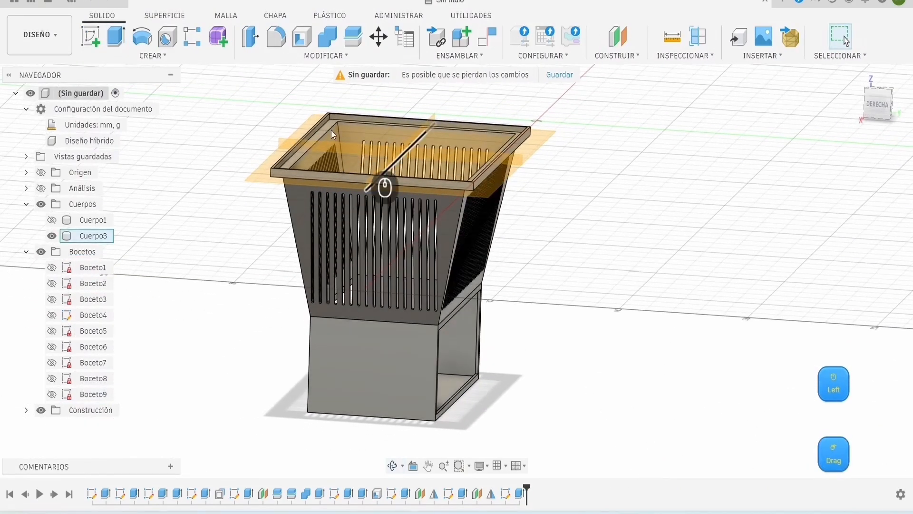
{"action": "left_click", "coordinate": [349, 337]}
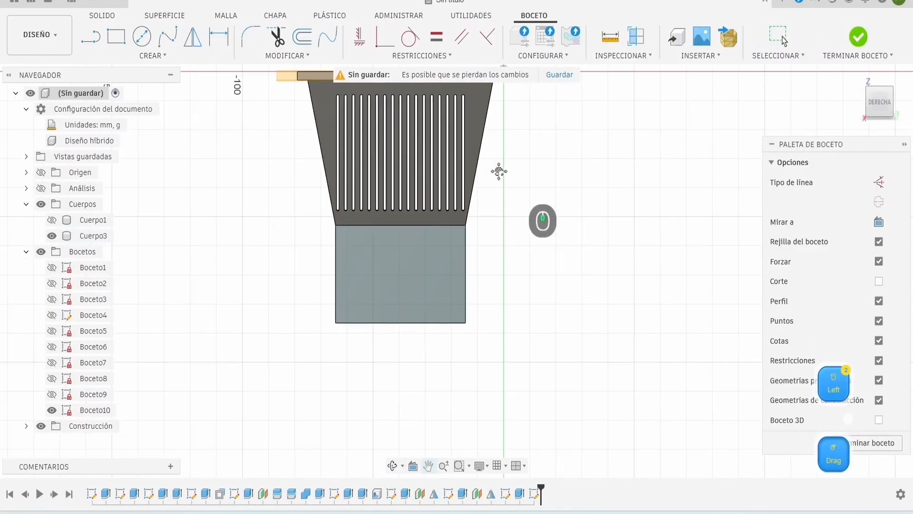
{"action": "scroll", "coordinate": [478, 253], "scroll_direction": "down", "scroll_amount": 3}
{"action": "double_click", "coordinate": [461, 258]}
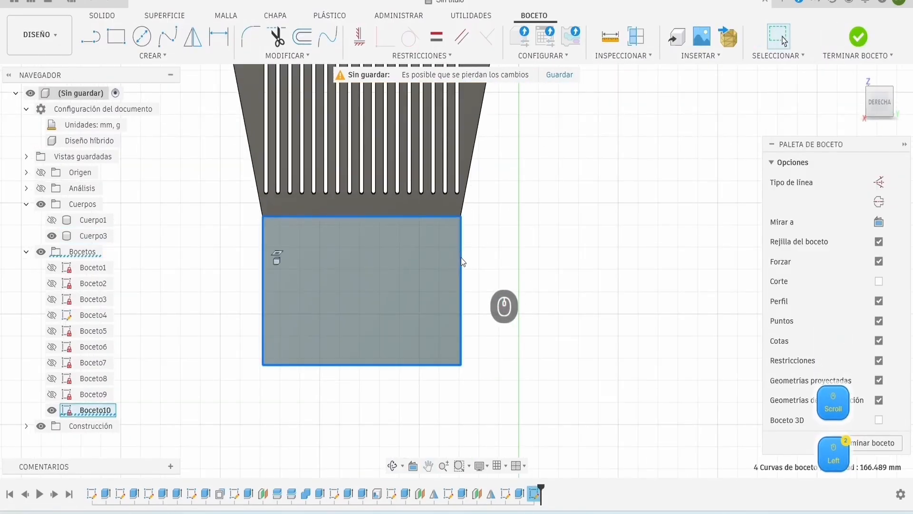
{"action": "left_click", "coordinate": [302, 36]}
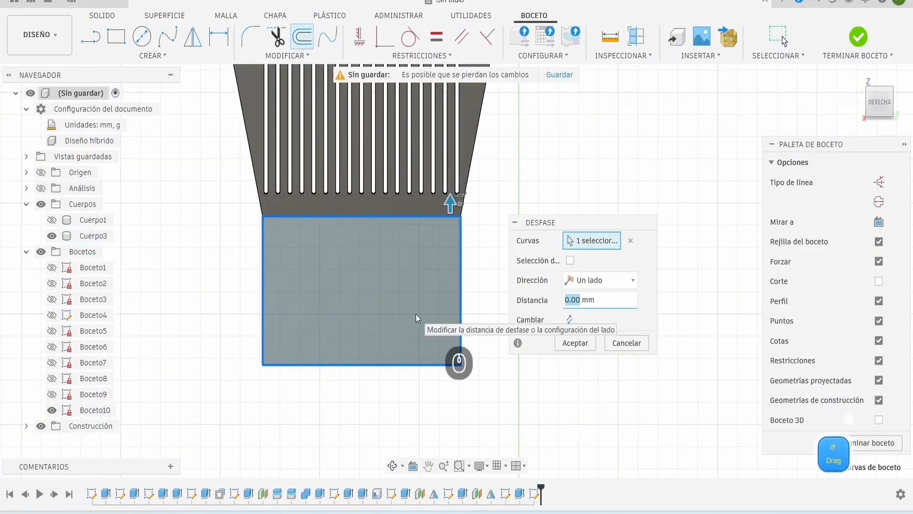
{"action": "type", "text": "2"}
{"action": "key", "text": "Return"}
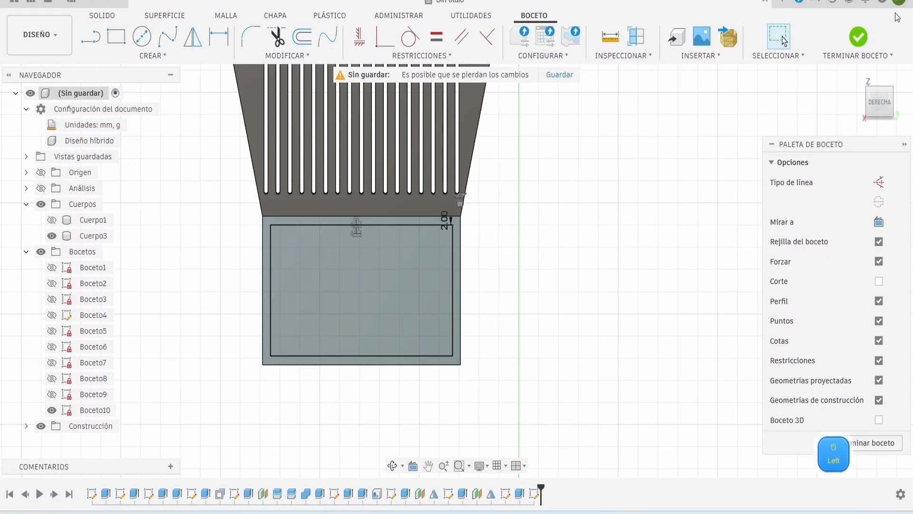
Step: Finish the sketch and extrude-cut the inset rectangle through both narrow sides of the lower box
{"action": "left_click", "coordinate": [858, 36]}
{"action": "left_click", "coordinate": [115, 36]}
{"action": "left_click", "coordinate": [380, 285]}
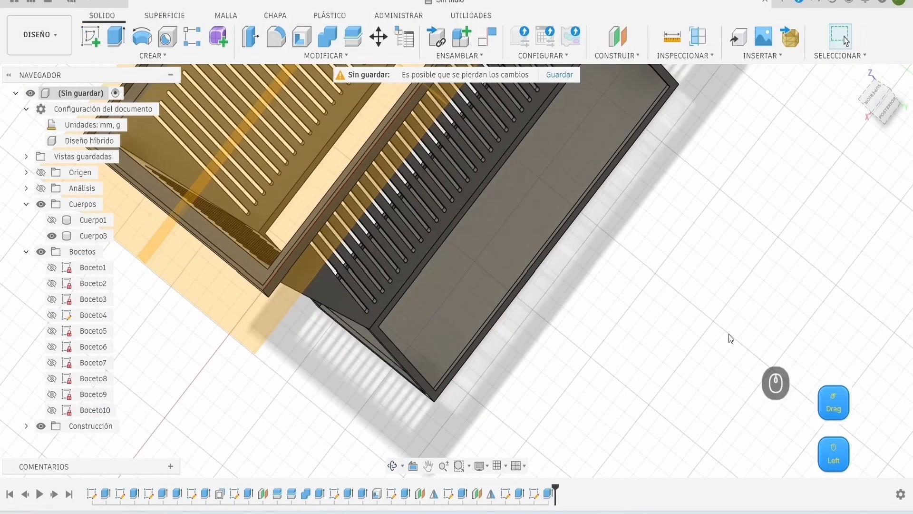
Step: Sketch a vertical line between the horizontal edges' midpoints of the lower frame's front opening and convert it to construction
{"action": "middle_click_drag", "start_coordinate": [600, 343], "coordinate": [496, 386]}
{"action": "left_click", "coordinate": [90, 36]}
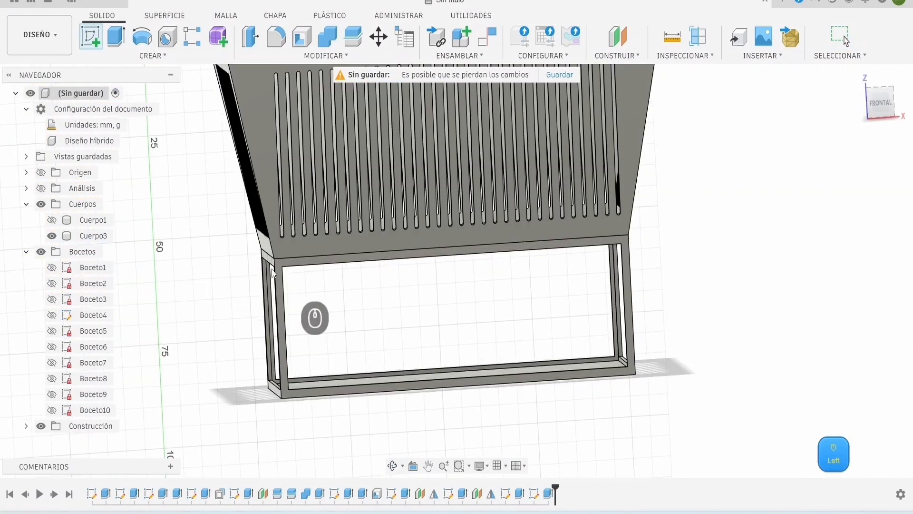
{"action": "left_click", "coordinate": [316, 316]}
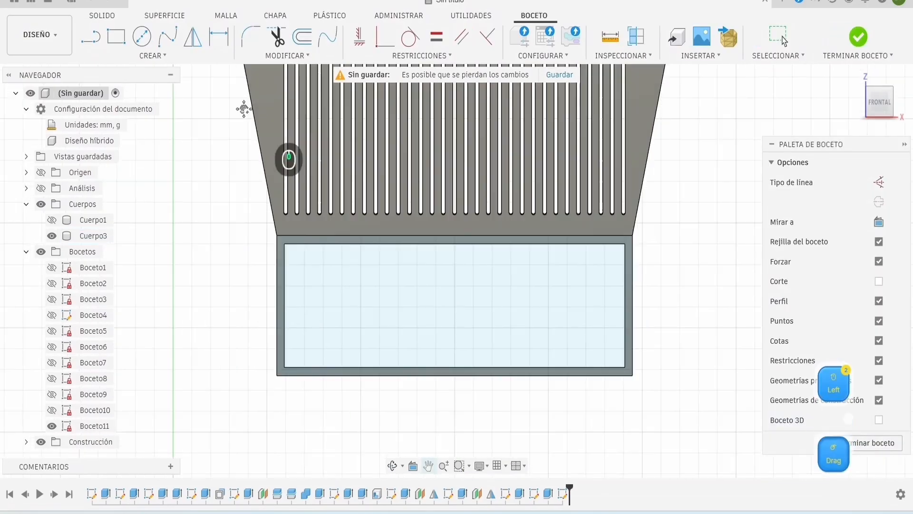
{"action": "left_click", "coordinate": [152, 56]}
{"action": "left_click", "coordinate": [102, 67]}
{"action": "left_click", "coordinate": [444, 232]}
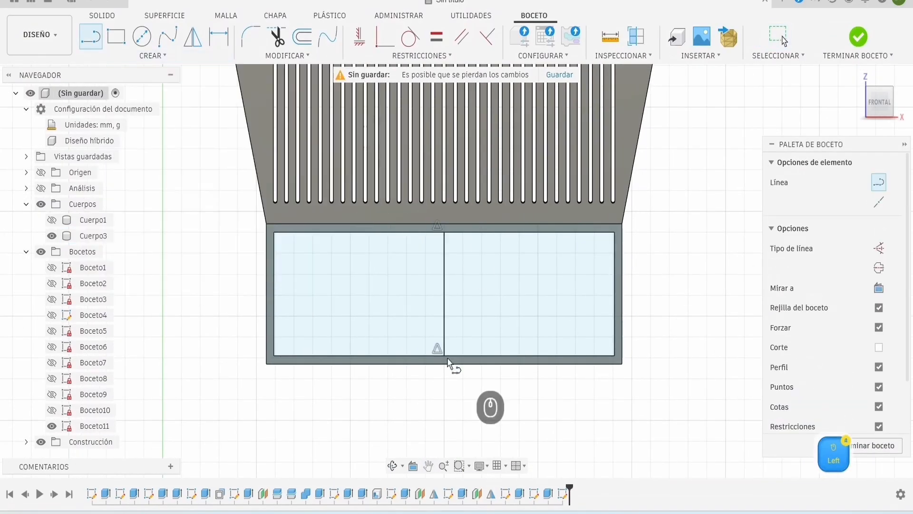
{"action": "right_click", "coordinate": [544, 426]}
{"action": "left_click", "coordinate": [544, 392]}
{"action": "left_click", "coordinate": [447, 304]}
{"action": "key", "text": "x"}
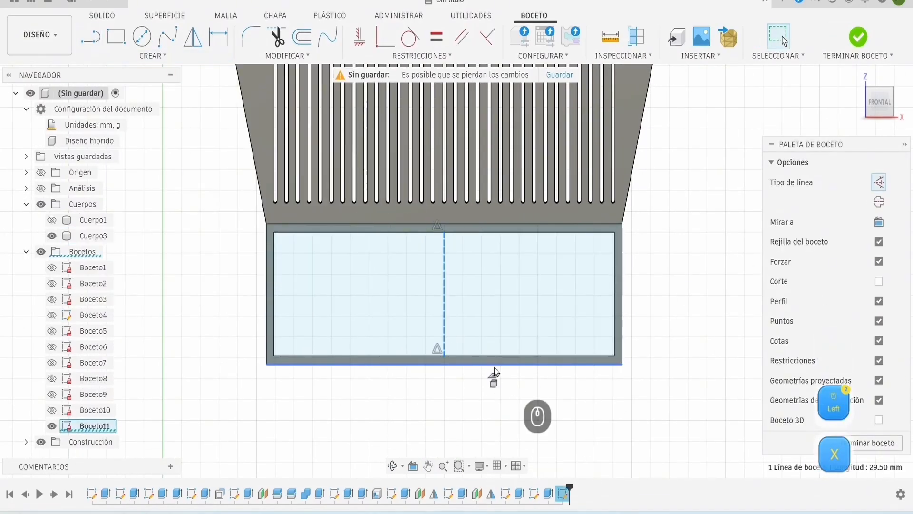
Step: Draw a six-sided circumscribed polygon with a 3 mm radius, centred on the midpoint of the vertical construction line
{"action": "left_click", "coordinate": [151, 57]}
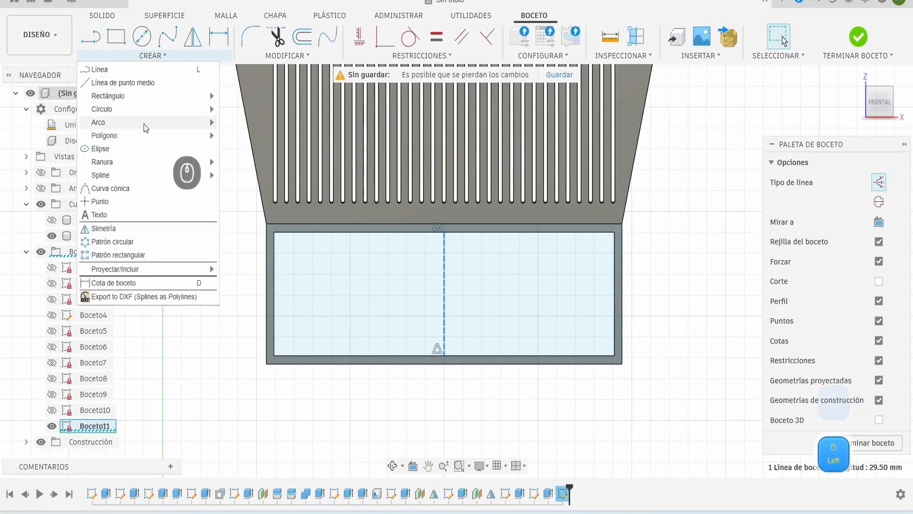
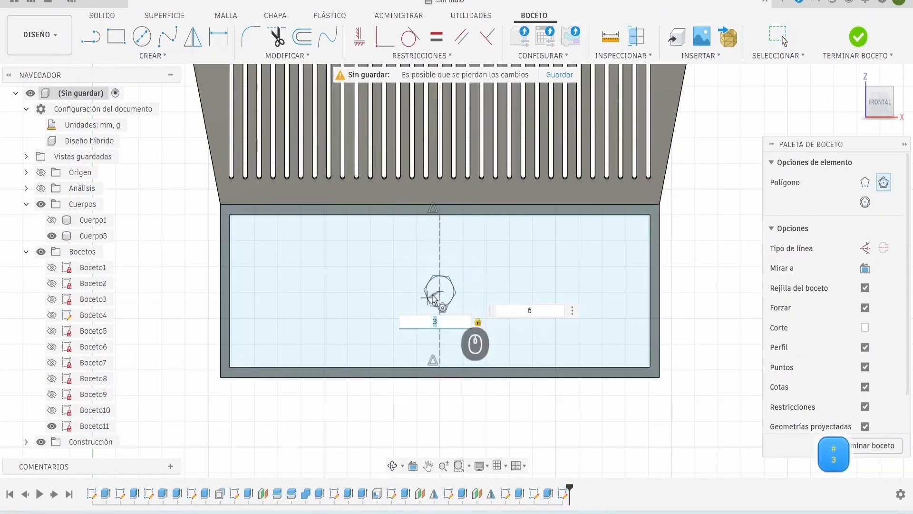
{"action": "scroll", "coordinate": [434, 293], "scroll_direction": "up", "scroll_amount": 10}
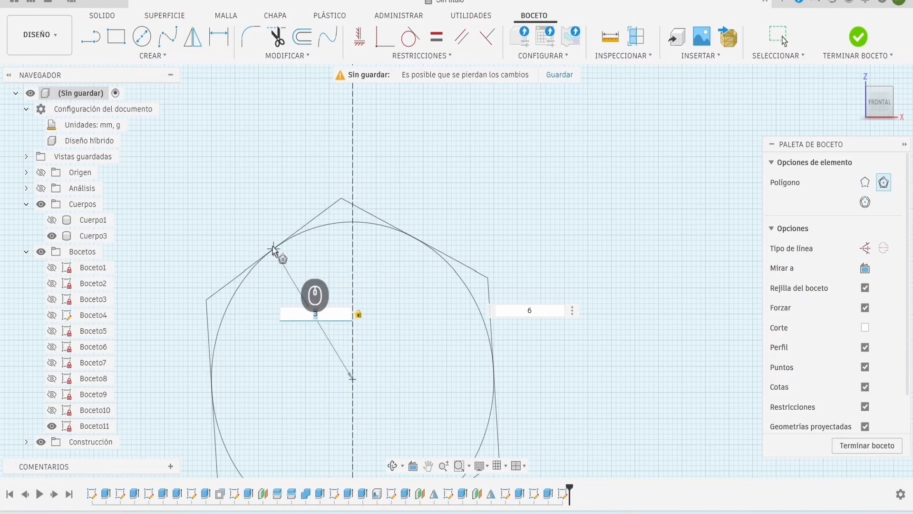
{"action": "left_click", "coordinate": [274, 250]}
{"action": "scroll", "coordinate": [469, 316], "scroll_direction": "down", "scroll_amount": 5}
{"action": "middle_click_drag", "start_coordinate": [432, 292], "coordinate": [503, 295]}
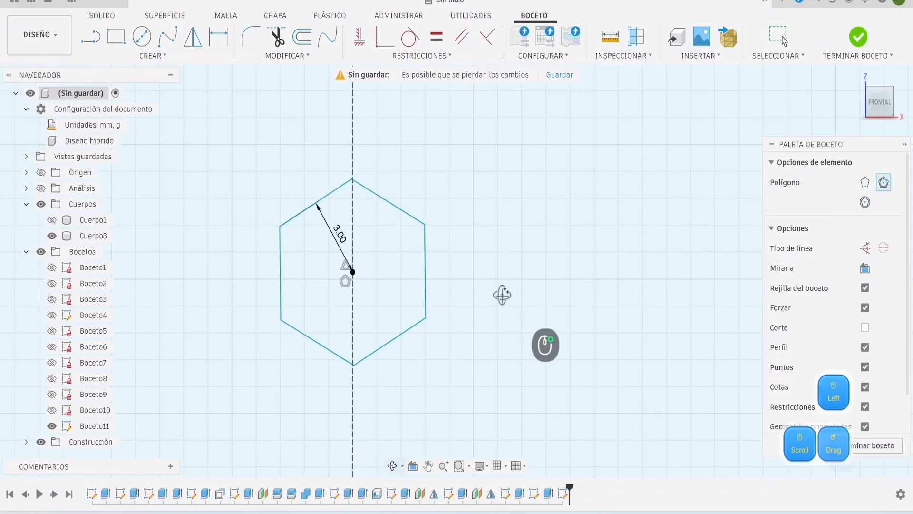
{"action": "right_click", "coordinate": [502, 295]}
{"action": "left_click", "coordinate": [523, 305]}
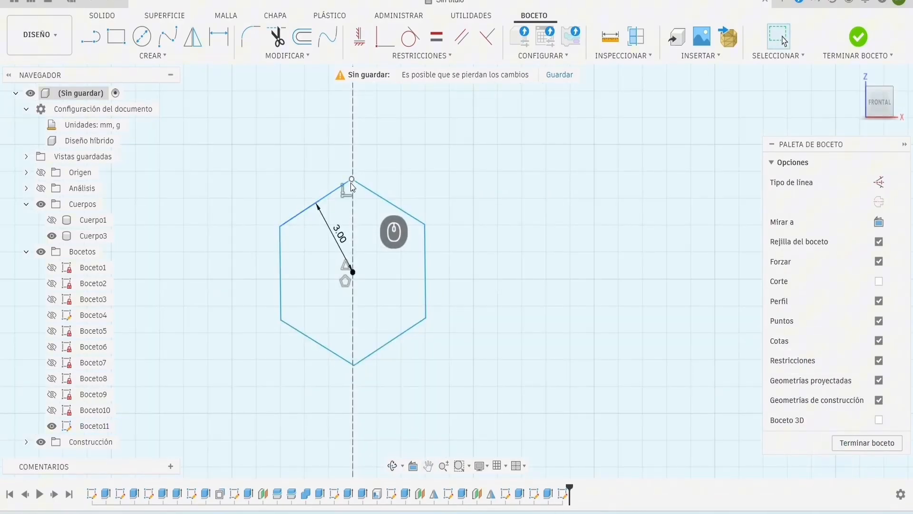
Step: Constrain the hexagon's upper vertex to be coincident with the vertical construction line
{"action": "left_click", "coordinate": [384, 38]}
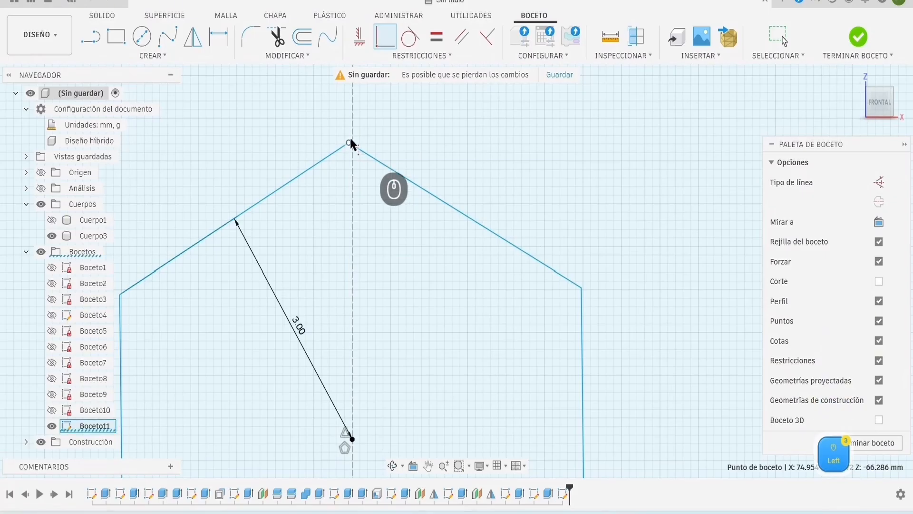
{"action": "left_click", "coordinate": [352, 142]}
{"action": "scroll", "coordinate": [418, 289], "scroll_direction": "up", "scroll_amount": 5}
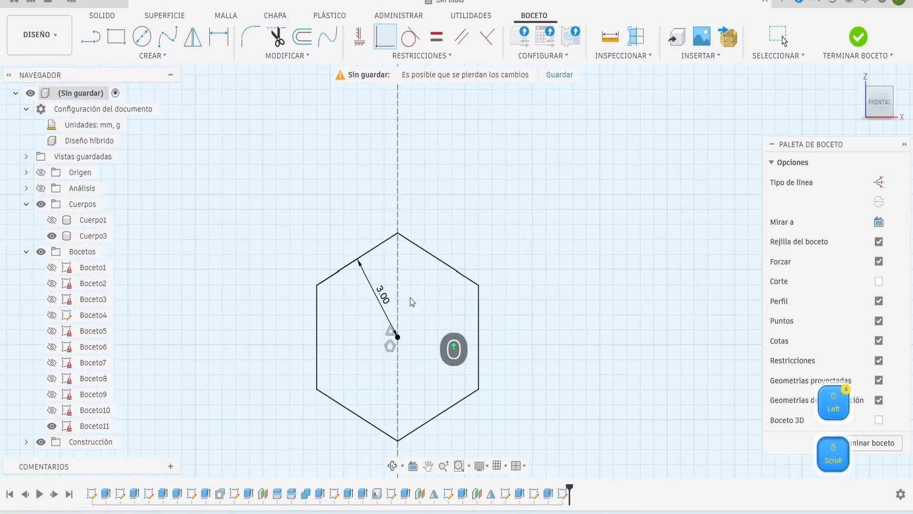
{"action": "middle_click_drag", "start_coordinate": [411, 302], "coordinate": [357, 213]}
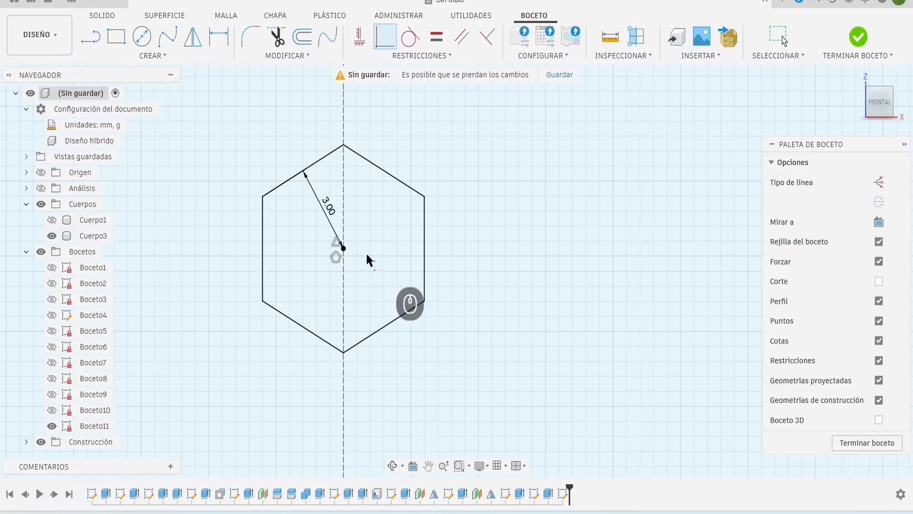
{"action": "scroll", "coordinate": [361, 265], "scroll_direction": "up", "scroll_amount": 3}
{"action": "right_click", "coordinate": [481, 285]}
{"action": "left_click", "coordinate": [461, 282]}
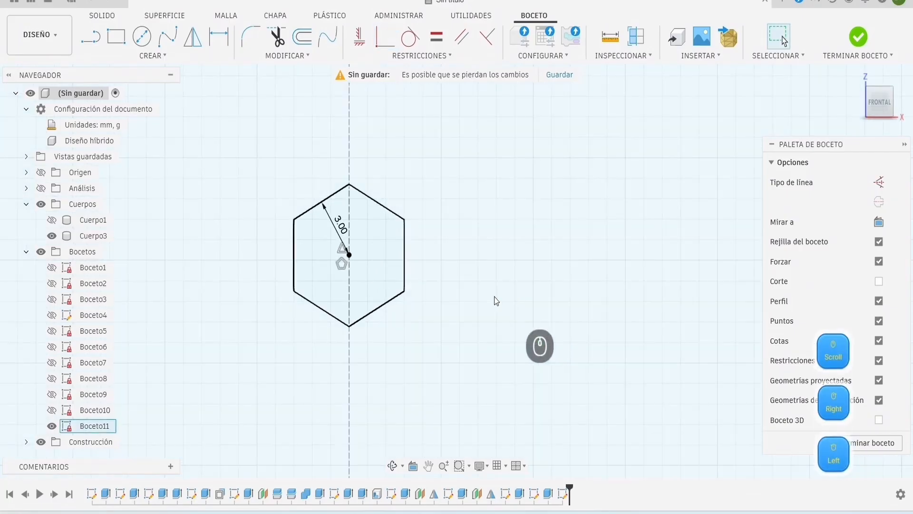
Step: Pattern the hexagon rectangularly along its two construction lines, symmetrically at 7 mm spacing with quantities 5 and 15, and finish the sketch
{"action": "left_click", "coordinate": [143, 55]}
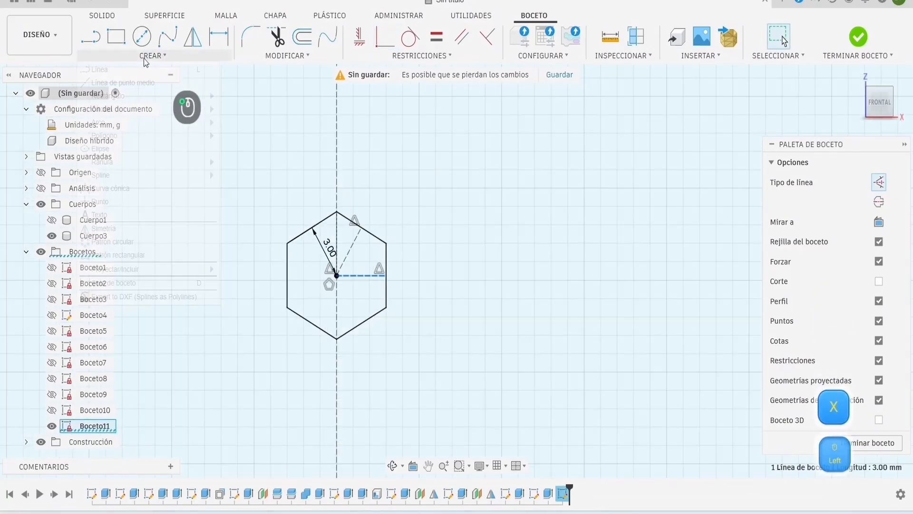
{"action": "left_click", "coordinate": [116, 255]}
{"action": "double_click", "coordinate": [295, 238]}
{"action": "left_click", "coordinate": [694, 182]}
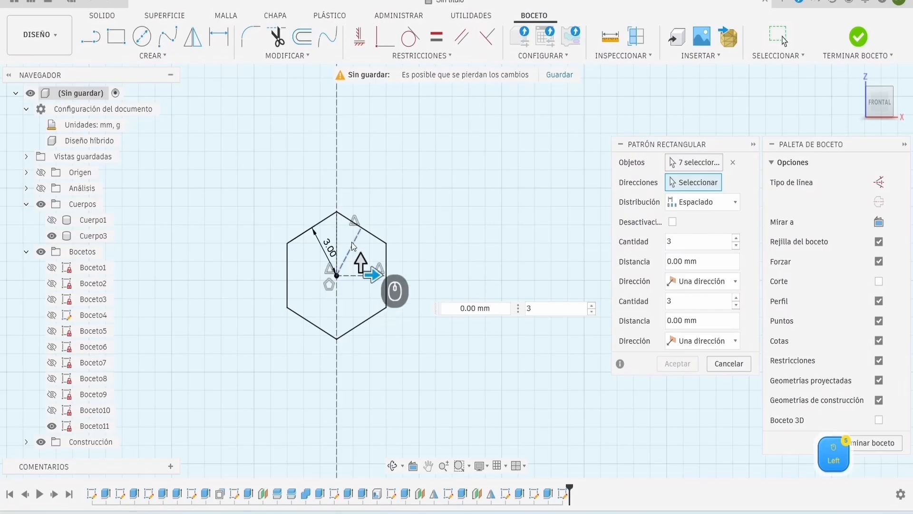
{"action": "left_click", "coordinate": [352, 242]}
{"action": "left_click", "coordinate": [355, 276]}
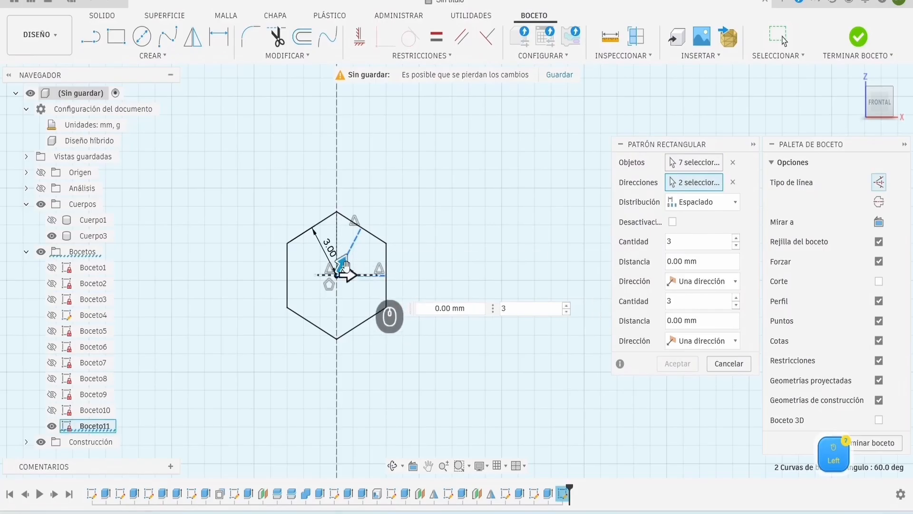
{"action": "left_click_drag", "start_coordinate": [343, 265], "coordinate": [455, 274]}
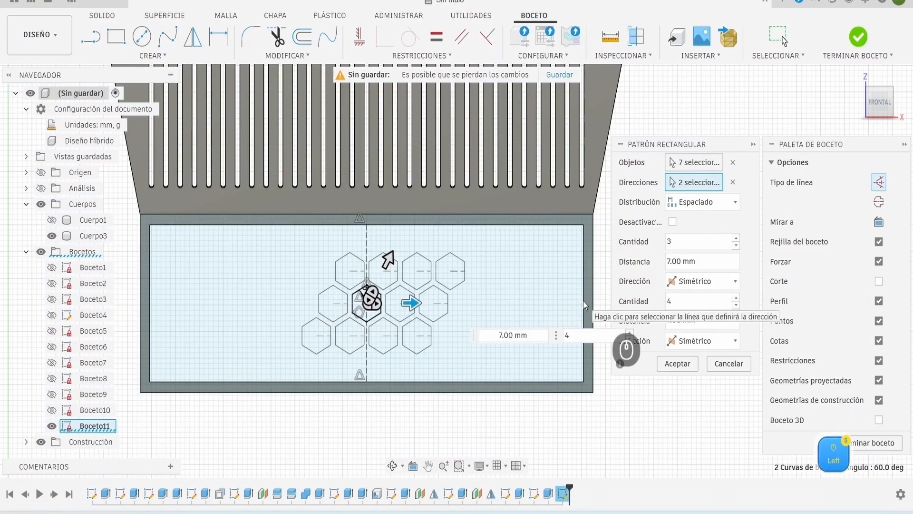
{"action": "left_click", "coordinate": [735, 237]}
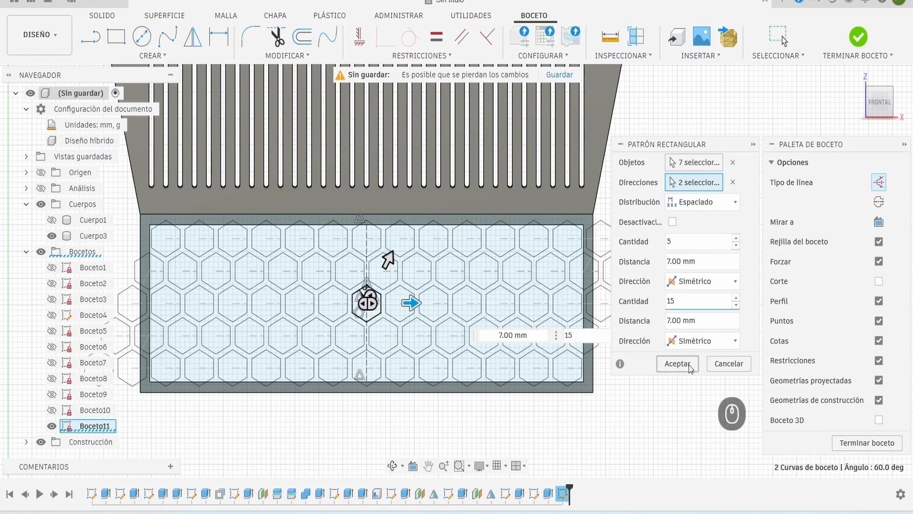
{"action": "left_click", "coordinate": [677, 364]}
{"action": "left_click", "coordinate": [858, 36]}
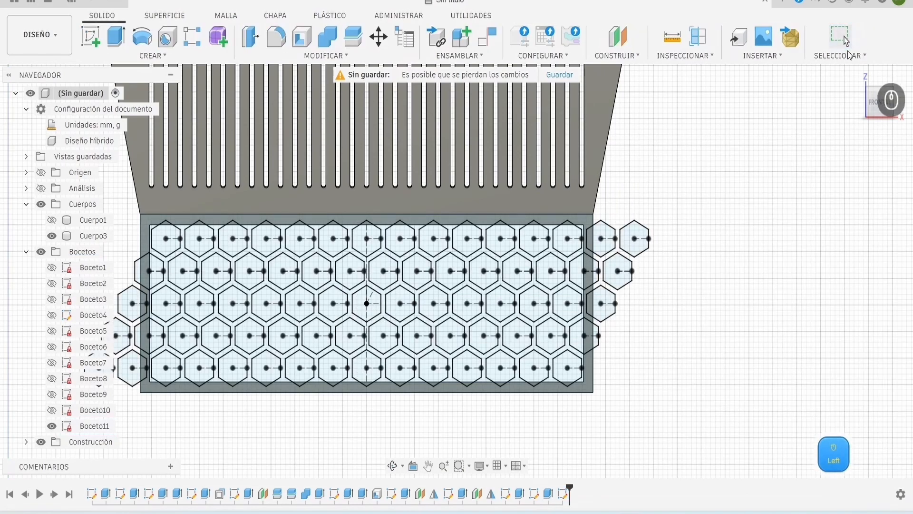
Step: Extrude the honeycomb web between the hexagons by -1 mm and join it to the lower frame's front opening
{"action": "left_click", "coordinate": [114, 38]}
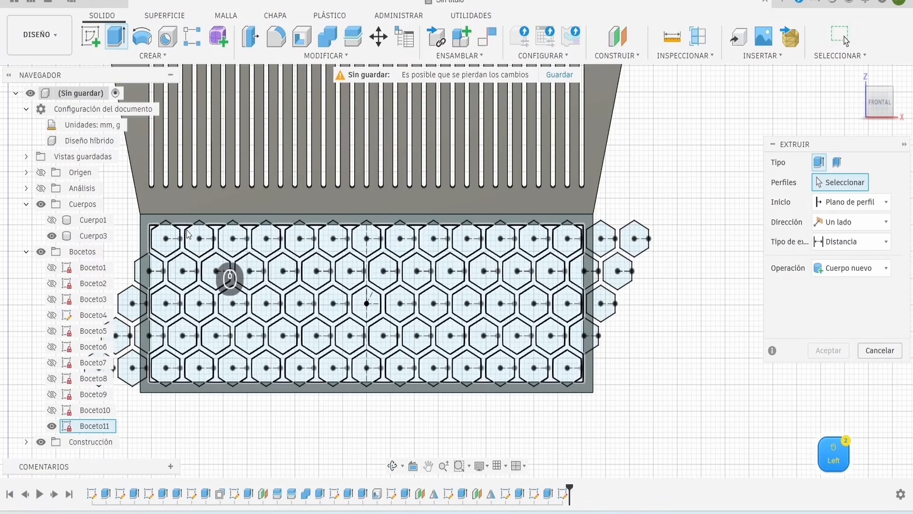
{"action": "left_click", "coordinate": [196, 259]}
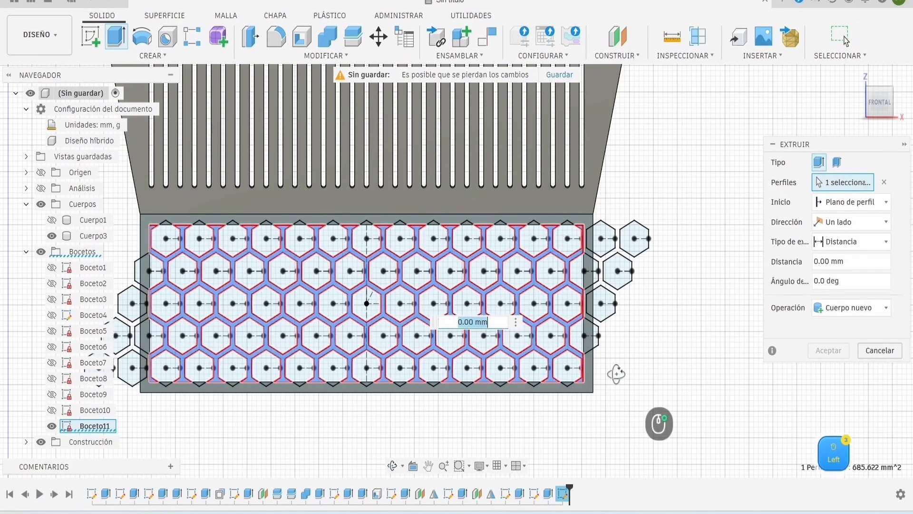
{"action": "middle_click_drag", "start_coordinate": [614, 374], "coordinate": [574, 403], "text": "shift"}
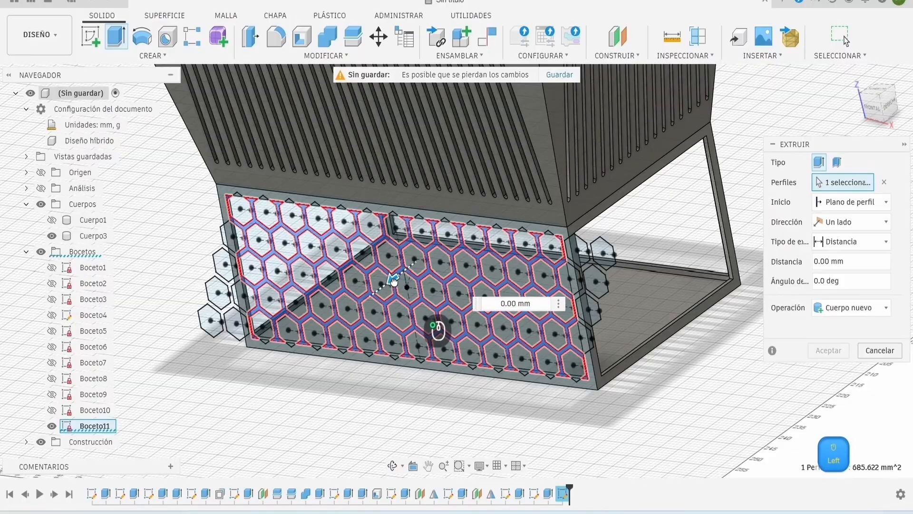
{"action": "left_click_drag", "start_coordinate": [393, 281], "coordinate": [560, 389]}
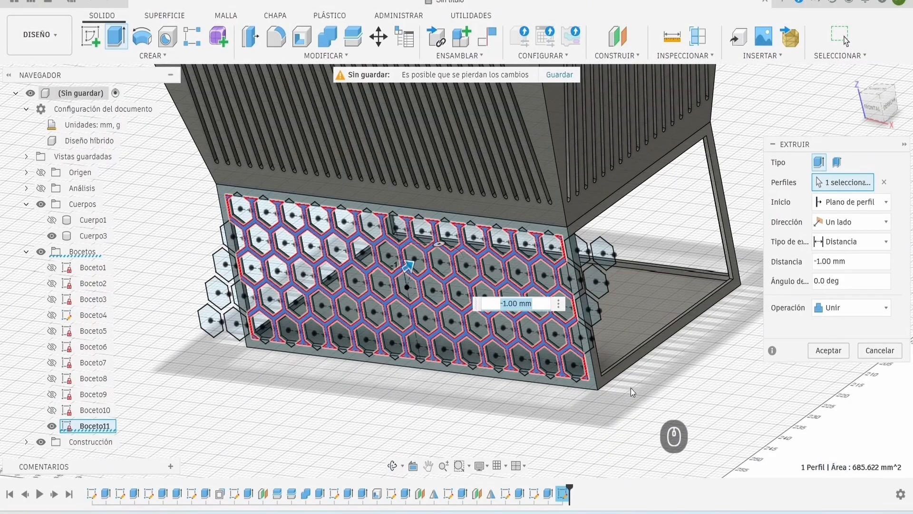
{"action": "middle_click_drag", "start_coordinate": [630, 389], "coordinate": [668, 383], "text": "shift"}
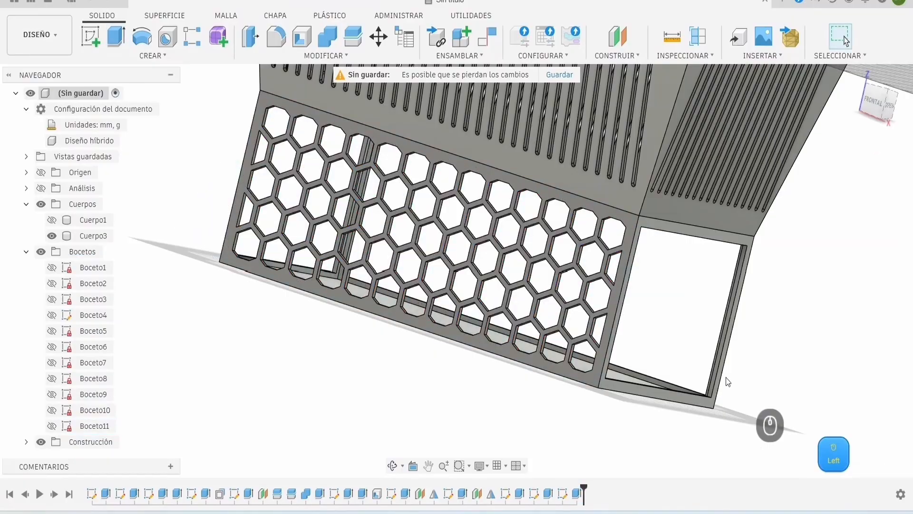
Step: Show the honeycomb sketch again and set up a second extrusion of its web starting from the lower frame's rear face
{"action": "right_click_drag", "start_coordinate": [714, 408], "coordinate": [561, 396]}
{"action": "left_click", "coordinate": [118, 44]}
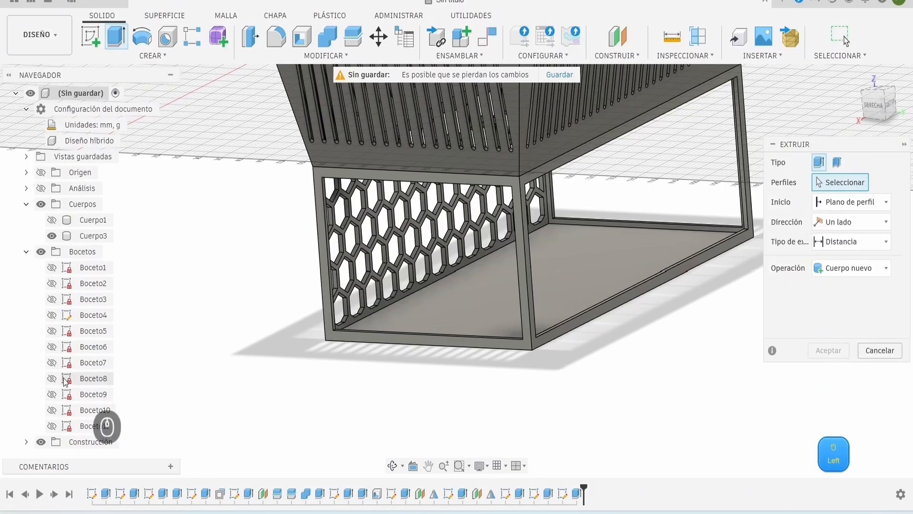
{"action": "left_click", "coordinate": [52, 426]}
{"action": "right_click_drag", "start_coordinate": [200, 324], "coordinate": [316, 298]}
{"action": "left_click", "coordinate": [322, 171]}
{"action": "left_click", "coordinate": [851, 202]}
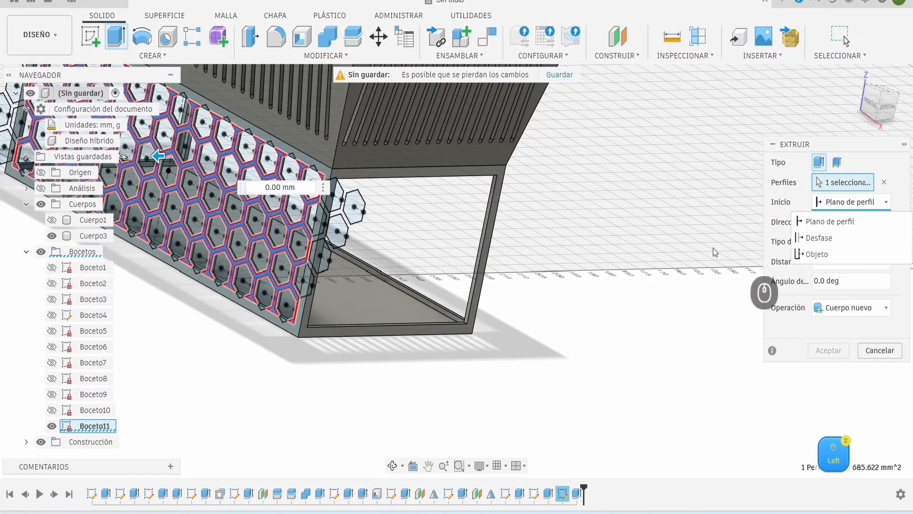
{"action": "left_click", "coordinate": [827, 306]}
{"action": "right_click_drag", "start_coordinate": [605, 346], "coordinate": [348, 361]}
{"action": "left_click", "coordinate": [352, 363]}
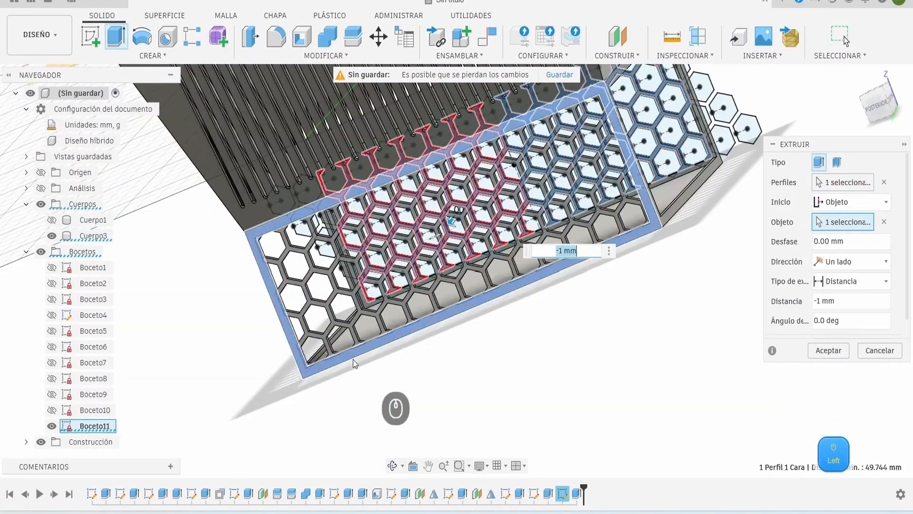
Step: Set the rear honeycomb extrusion distance to 1 mm and complete it
{"action": "right_click_drag", "start_coordinate": [536, 386], "coordinate": [518, 233]}
{"action": "scroll", "coordinate": [518, 233], "scroll_direction": "up", "scroll_amount": 3}
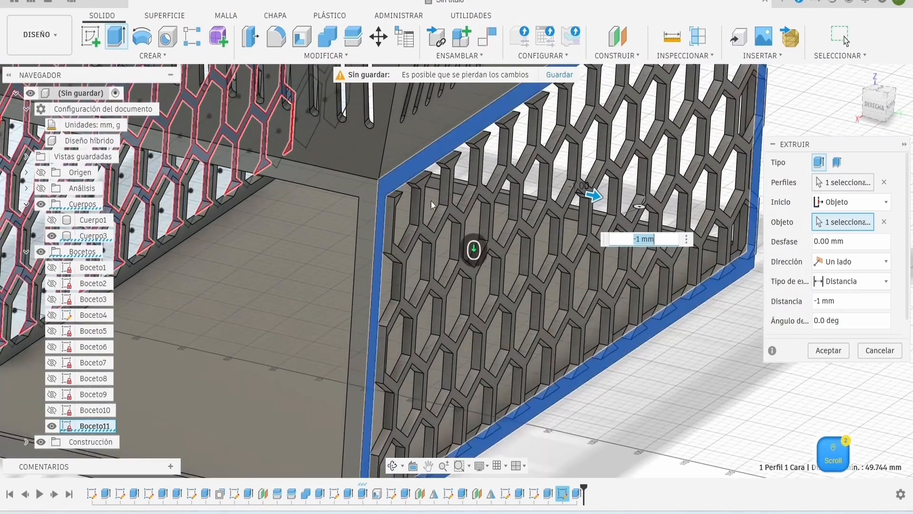
{"action": "scroll", "coordinate": [441, 190], "scroll_direction": "up", "scroll_amount": 2}
{"action": "key", "text": "BackSpace"}
{"action": "scroll", "coordinate": [570, 333], "scroll_direction": "down", "scroll_amount": 8}
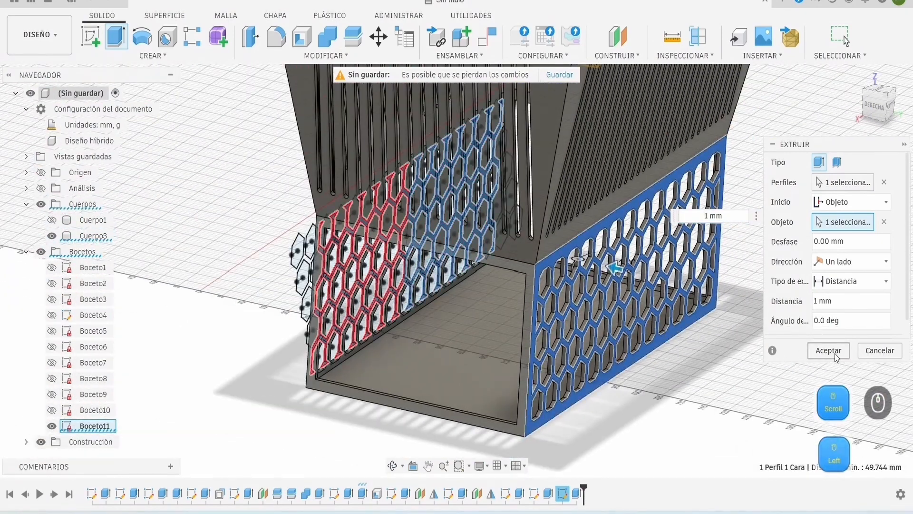
{"action": "left_click", "coordinate": [826, 357]}
{"action": "left_click", "coordinate": [831, 355]}
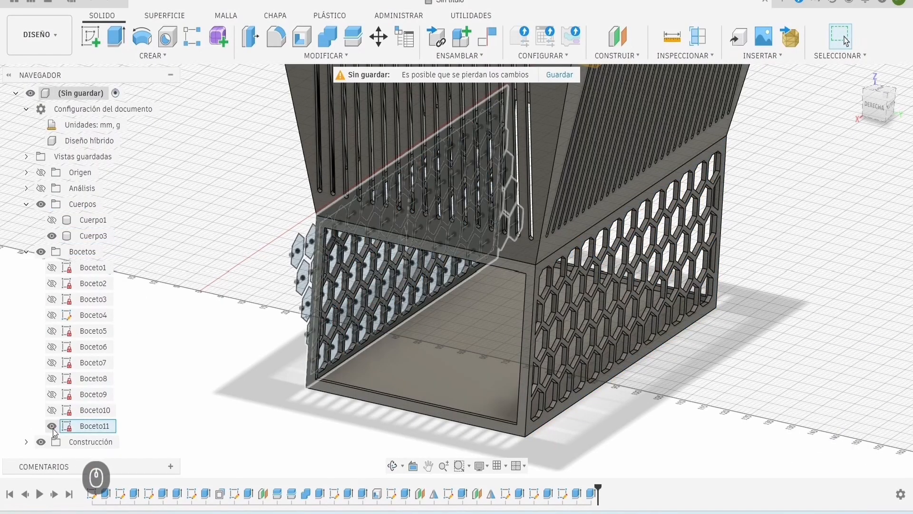
Step: Inspect the honeycomb grilles and slotted walls from several sides, and the container's fit inside the outer body with the tall back plate
{"action": "scroll", "coordinate": [530, 393], "scroll_direction": "down", "scroll_amount": 5}
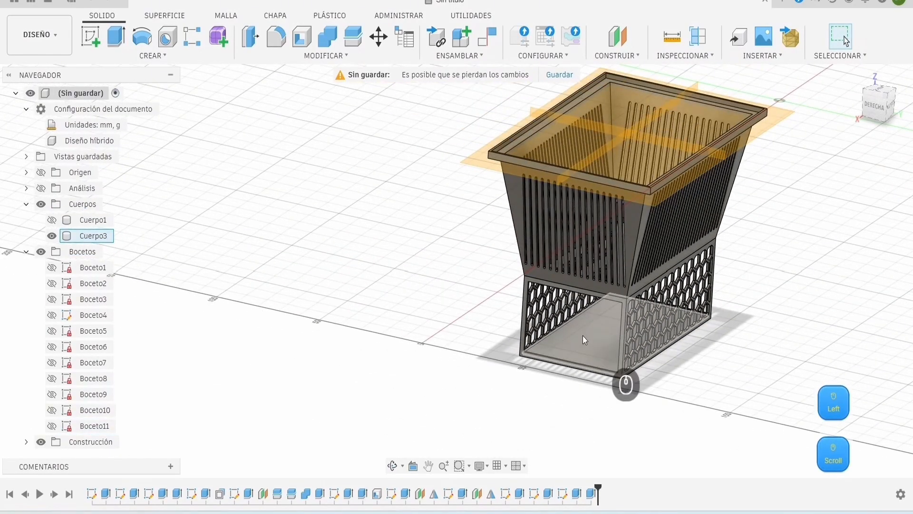
{"action": "right_click_drag", "start_coordinate": [799, 312], "coordinate": [744, 293]}
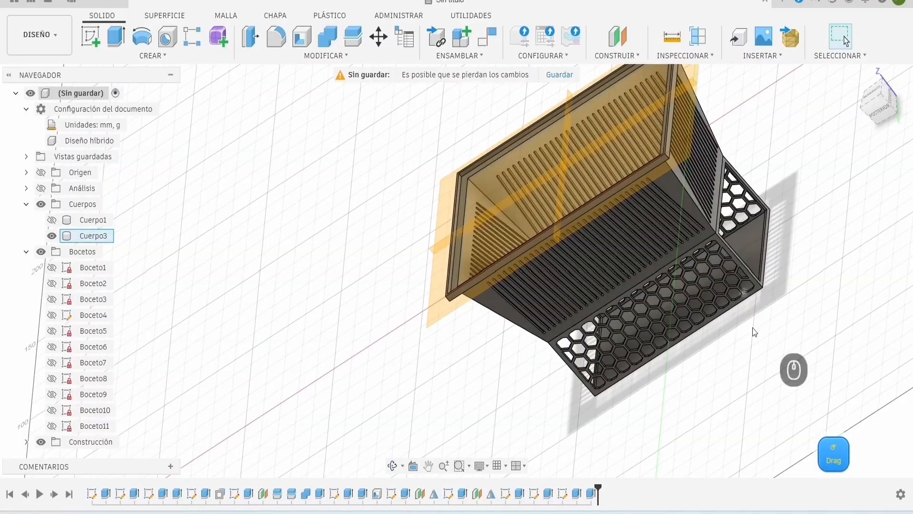
{"action": "mouse_move", "coordinate": [753, 326]}
{"action": "right_mouse_down"}
{"action": "mouse_move", "coordinate": [674, 289]}
{"action": "mouse_move", "coordinate": [734, 294]}
{"action": "mouse_move", "coordinate": [844, 260]}
{"action": "mouse_move", "coordinate": [909, 181]}
{"action": "right_mouse_up"}
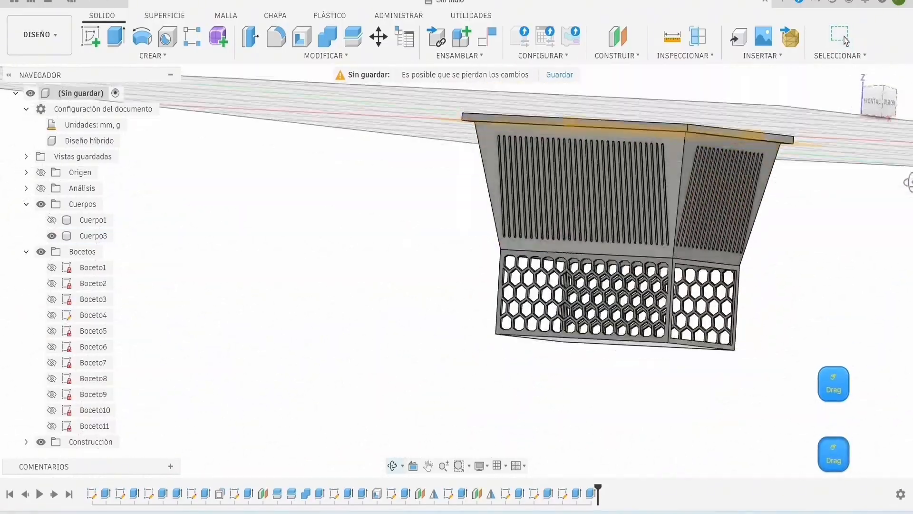
{"action": "right_click_drag", "start_coordinate": [689, 324], "coordinate": [657, 353]}
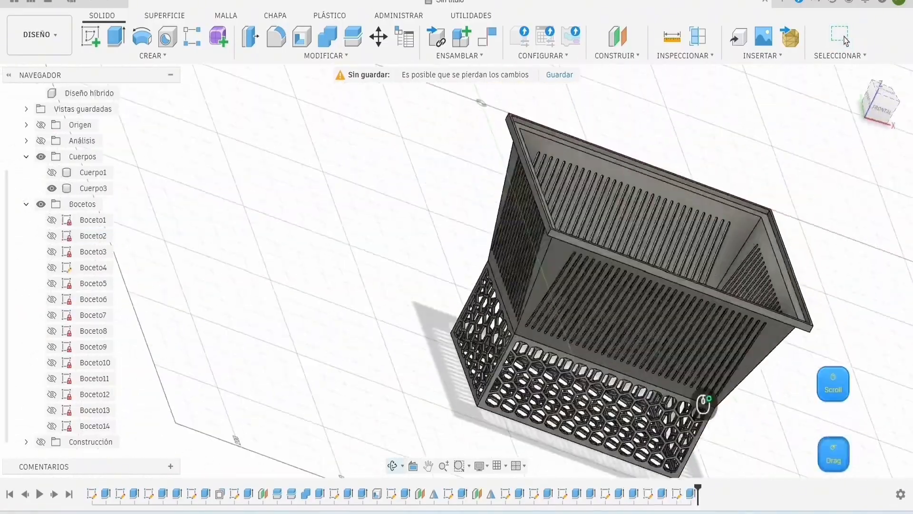
{"action": "right_click_drag", "start_coordinate": [703, 403], "coordinate": [545, 400]}
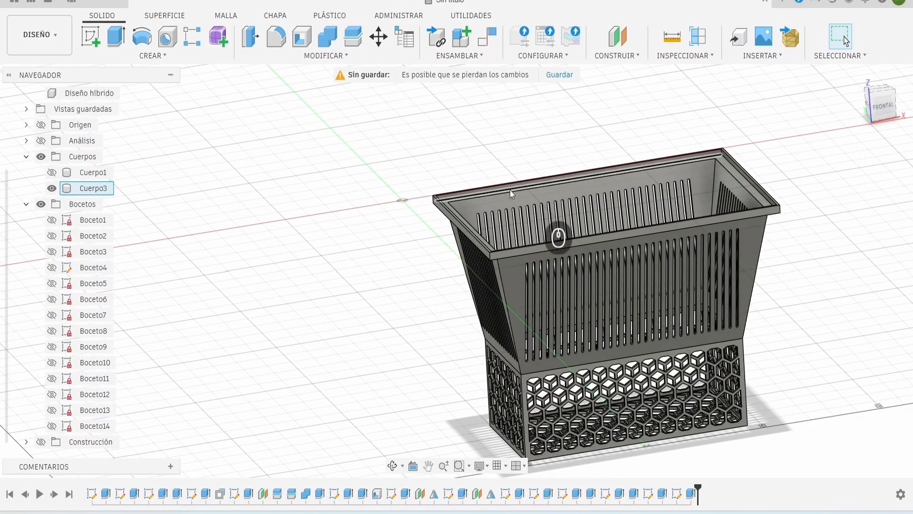
{"action": "right_click_drag", "start_coordinate": [618, 195], "coordinate": [671, 343]}
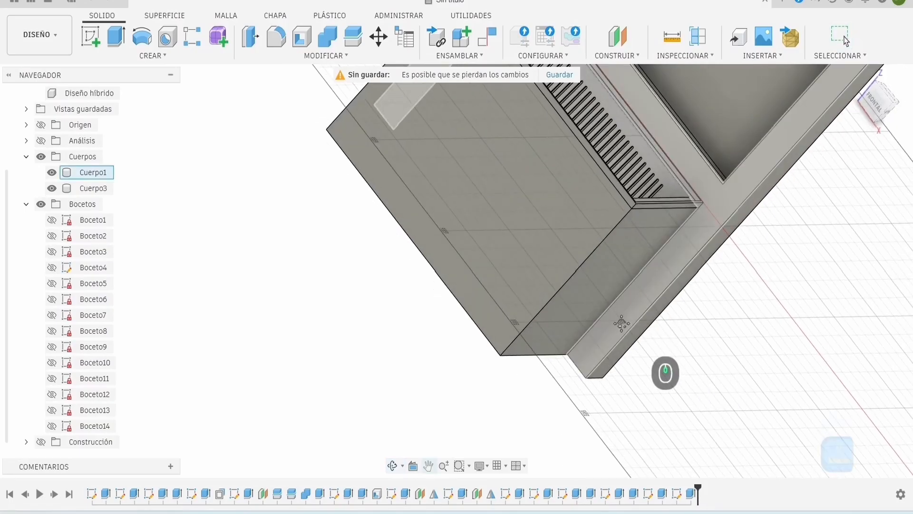
{"action": "middle_click_drag", "start_coordinate": [622, 321], "coordinate": [766, 454]}
{"action": "scroll", "coordinate": [611, 401], "scroll_direction": "up", "scroll_amount": 8}
{"action": "scroll", "coordinate": [739, 363], "scroll_direction": "down", "scroll_amount": 3}
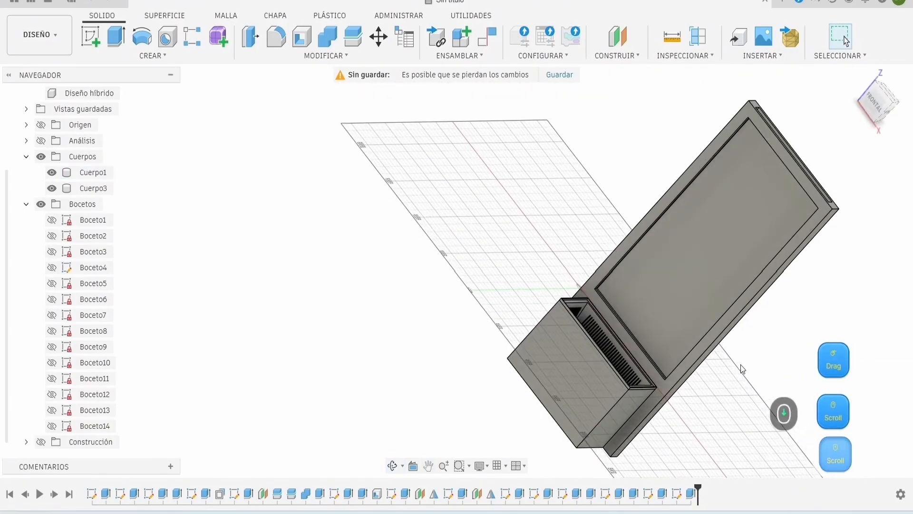
Step: Fillet the four outer corner edges of the tall back plate with a 5 mm radius
{"action": "left_click", "coordinate": [276, 36]}
{"action": "middle_click_drag", "start_coordinate": [797, 390], "coordinate": [425, 364]}
{"action": "left_click", "coordinate": [463, 183]}
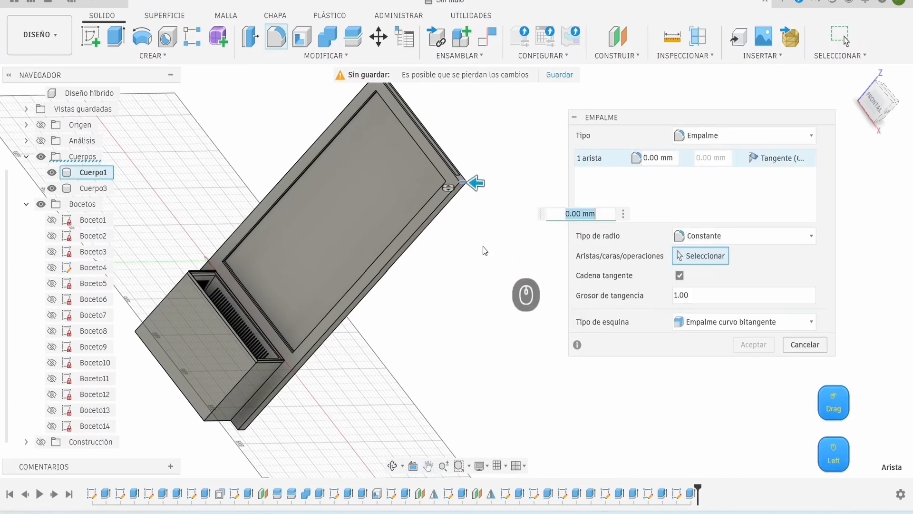
{"action": "middle_click_drag", "start_coordinate": [484, 248], "coordinate": [599, 443]}
{"action": "right_click_drag", "start_coordinate": [495, 227], "coordinate": [531, 267]}
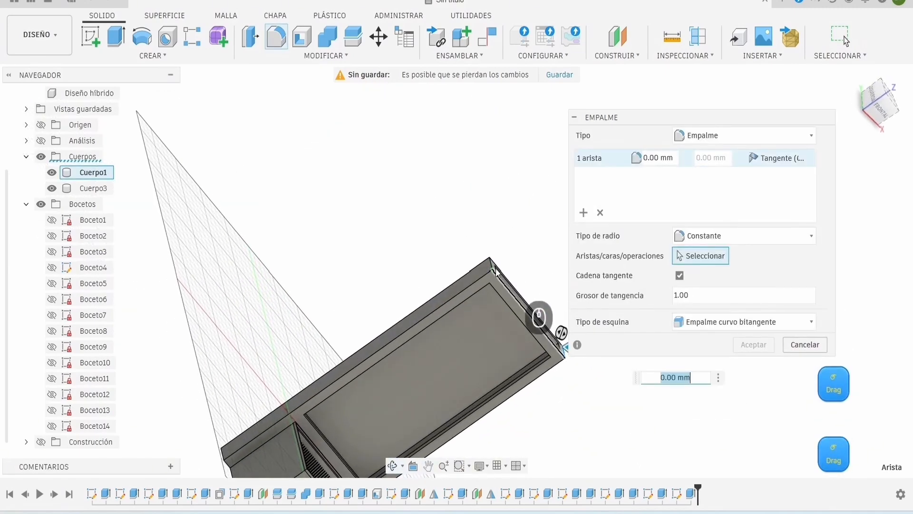
{"action": "left_click", "coordinate": [496, 270]}
{"action": "left_click", "coordinate": [223, 454]}
{"action": "right_click_drag", "start_coordinate": [228, 405], "coordinate": [337, 308]}
{"action": "middle_click_drag", "start_coordinate": [551, 421], "coordinate": [392, 299]}
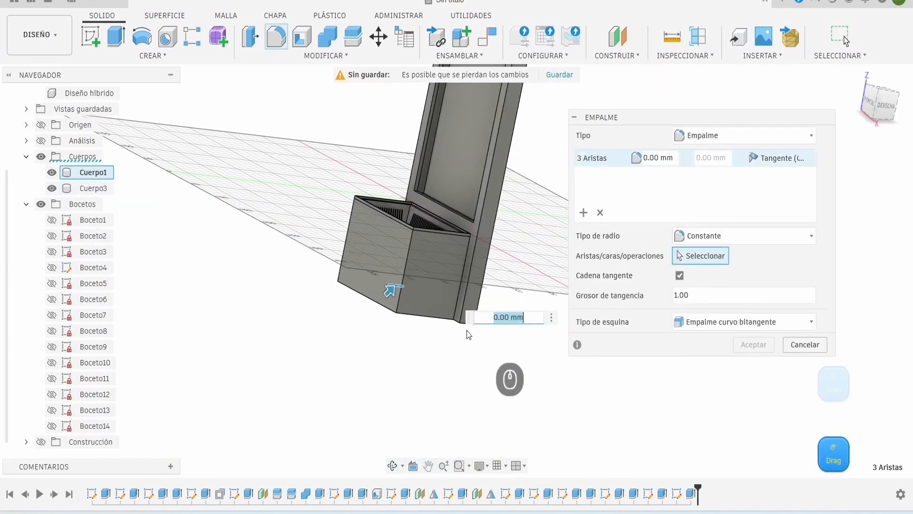
{"action": "scroll", "coordinate": [467, 332], "scroll_direction": "up", "scroll_amount": 5}
{"action": "left_click", "coordinate": [467, 318]}
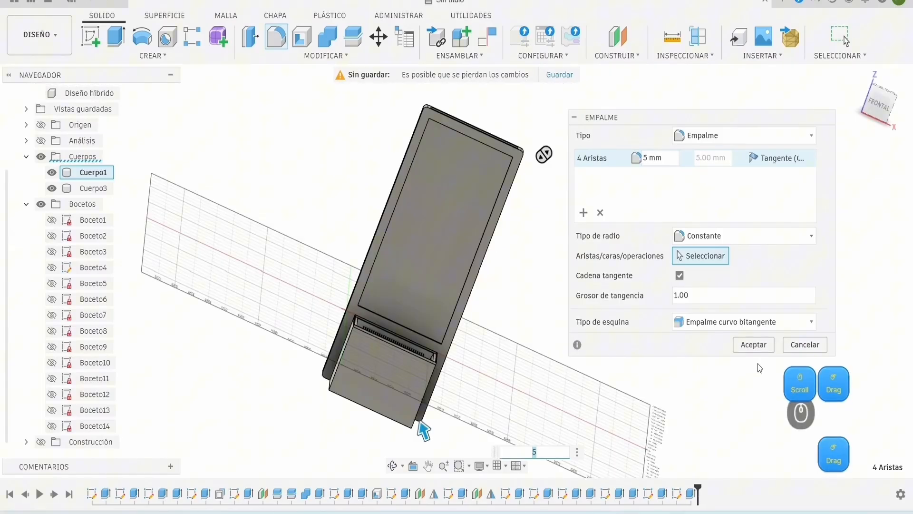
{"action": "left_click", "coordinate": [760, 349]}
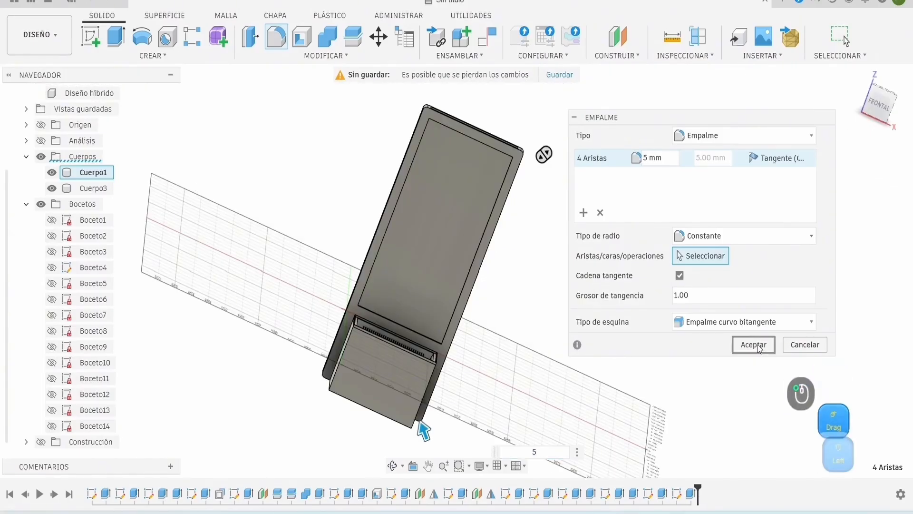
Step: Hide the slotted container body and start a sketch on the top rim face of the outer box
{"action": "right_click_drag", "start_coordinate": [526, 335], "coordinate": [479, 309]}
{"action": "middle_click_drag", "start_coordinate": [479, 310], "coordinate": [618, 289]}
{"action": "scroll", "coordinate": [620, 291], "scroll_direction": "down", "scroll_amount": 5}
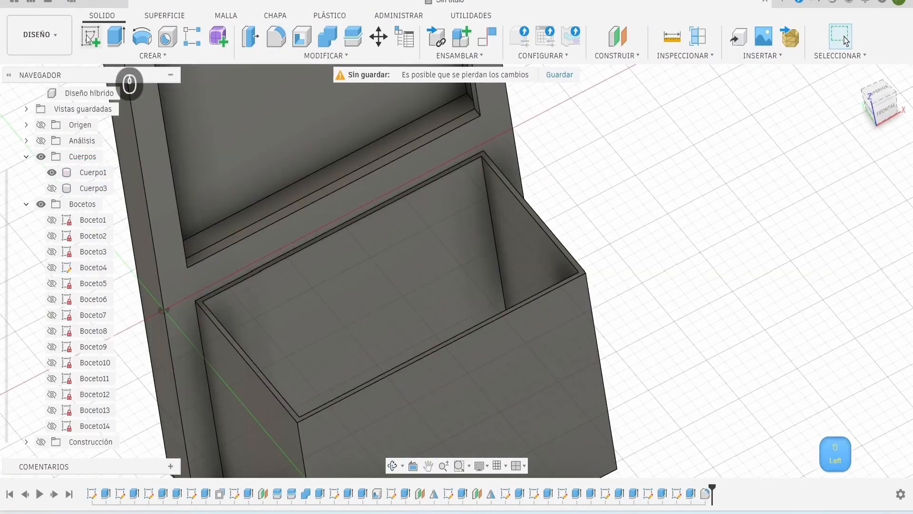
{"action": "left_click", "coordinate": [90, 36]}
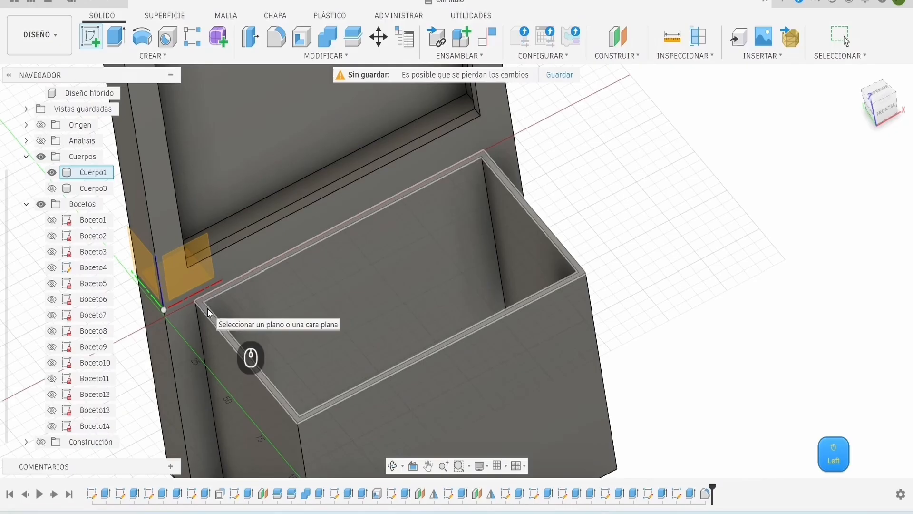
{"action": "left_click", "coordinate": [209, 312]}
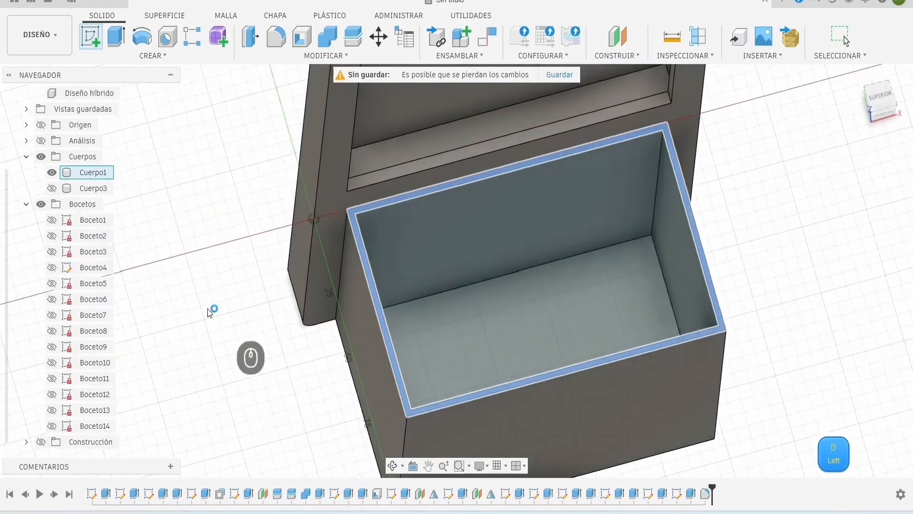
Step: Draw a 1.5 mm guide line parallel to the box's left side, starting on the back plate edge 1 mm outside the rear corner
{"action": "scroll", "coordinate": [380, 340], "scroll_direction": "down", "scroll_amount": 3}
{"action": "middle_click_drag", "start_coordinate": [569, 269], "coordinate": [268, 278]}
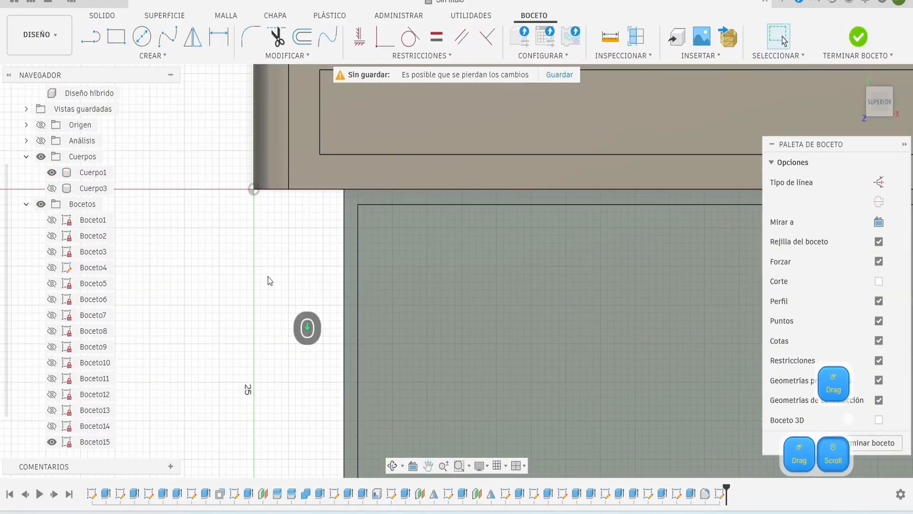
{"action": "scroll", "coordinate": [308, 249], "scroll_direction": "down", "scroll_amount": 4}
{"action": "middle_click_drag", "start_coordinate": [310, 249], "coordinate": [286, 306]}
{"action": "left_click", "coordinate": [87, 41]}
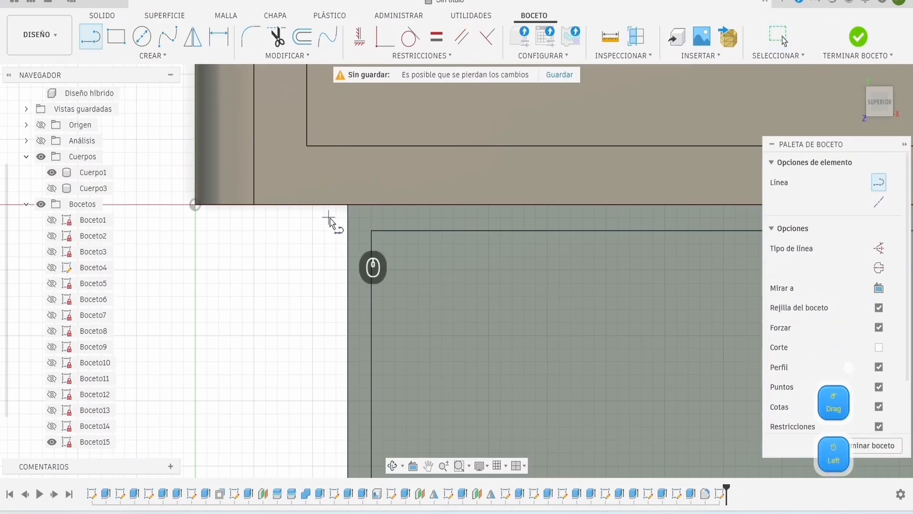
{"action": "left_click", "coordinate": [348, 205]}
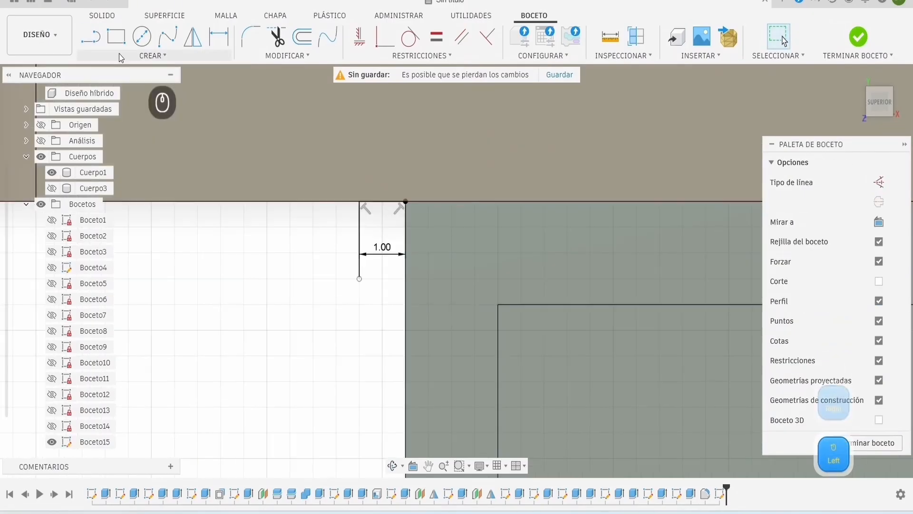
Step: Draw a three-point arc with a 2 mm chord on the box's left edge, from the rear corner and tangent to the guide line
{"action": "left_click", "coordinate": [119, 54]}
{"action": "mouse_move", "coordinate": [120, 130]}
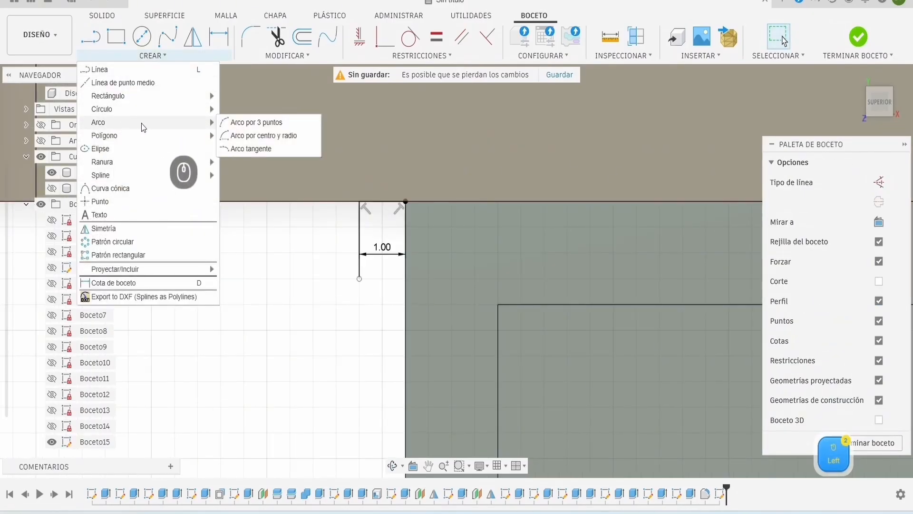
{"action": "left_click", "coordinate": [232, 122]}
{"action": "left_click", "coordinate": [405, 201]}
{"action": "type", "text": "2"}
{"action": "key", "text": "Tab"}
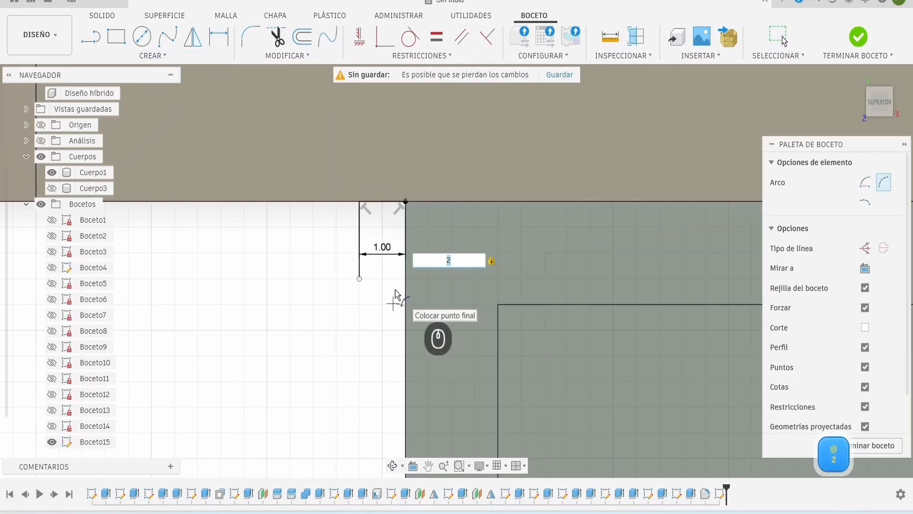
{"action": "left_click", "coordinate": [408, 283]}
{"action": "left_click", "coordinate": [360, 253]}
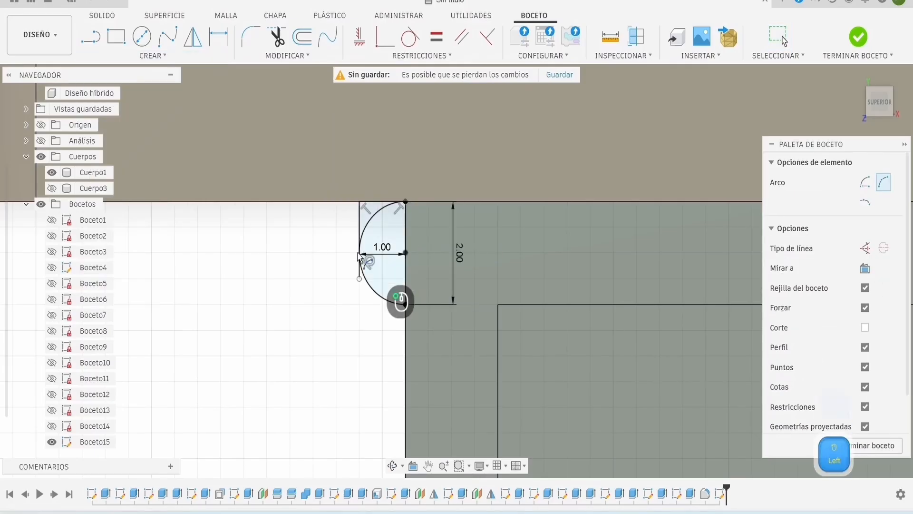
Step: Exit the arc command and convert the short guide line beside the arc to construction geometry
{"action": "right_click", "coordinate": [290, 268]}
{"action": "left_click", "coordinate": [318, 274]}
{"action": "left_click", "coordinate": [358, 241]}
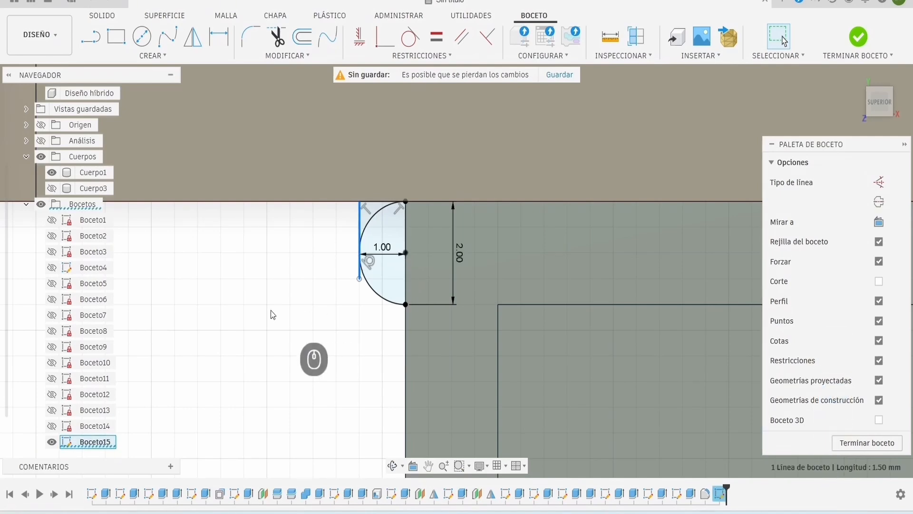
{"action": "scroll", "coordinate": [448, 297], "scroll_direction": "down", "scroll_amount": 2}
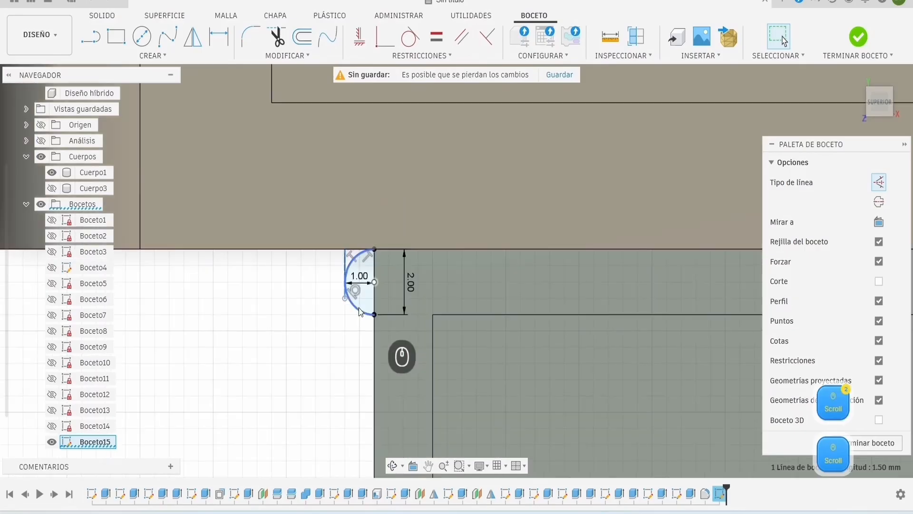
Step: Start a rectangular pattern of the arc along the box's left edge with 2 mm spacing
{"action": "left_click", "coordinate": [358, 311]}
{"action": "left_click", "coordinate": [153, 55]}
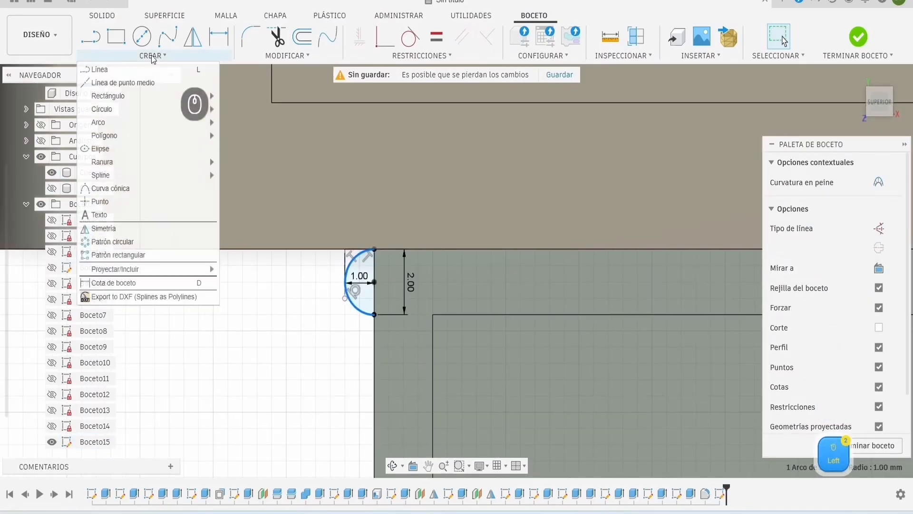
{"action": "left_click", "coordinate": [112, 255]}
{"action": "scroll", "coordinate": [378, 353], "scroll_direction": "down", "scroll_amount": 2}
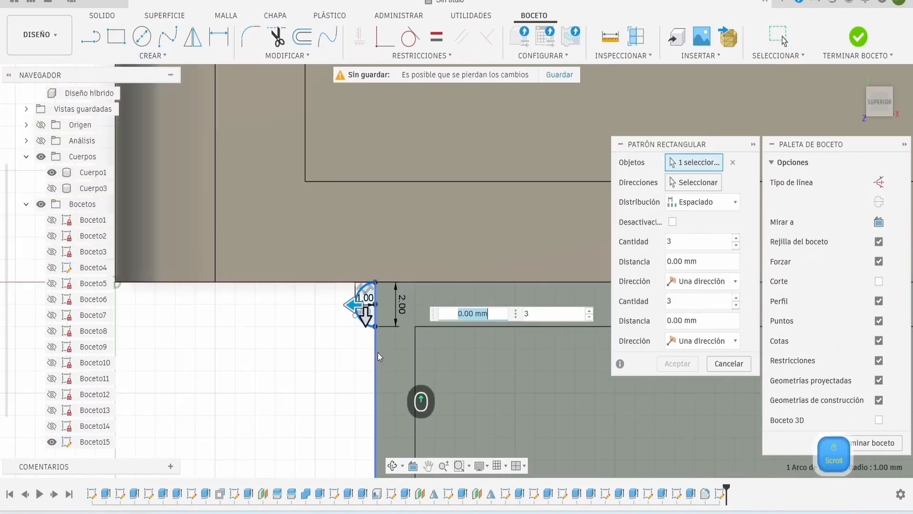
{"action": "middle_click_drag", "start_coordinate": [377, 353], "coordinate": [336, 166]}
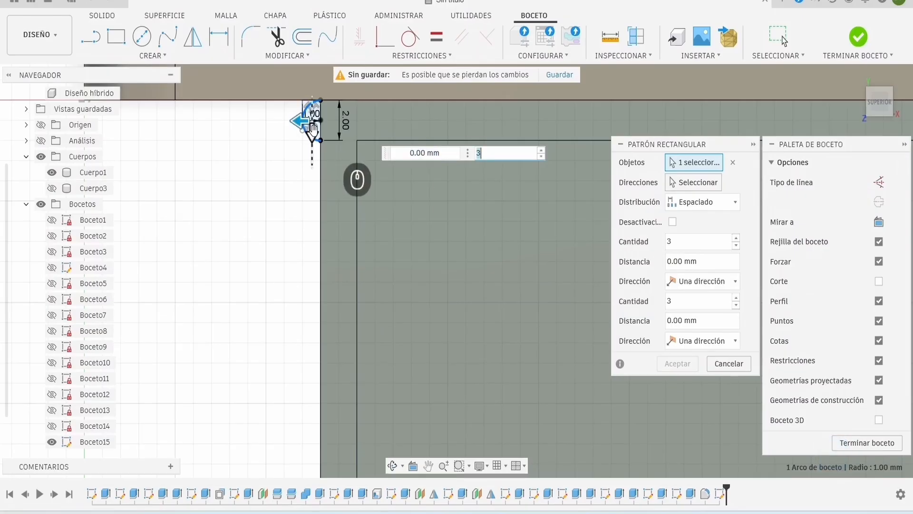
{"action": "left_click_drag", "start_coordinate": [312, 133], "coordinate": [313, 177]}
{"action": "key", "text": "Tab"}
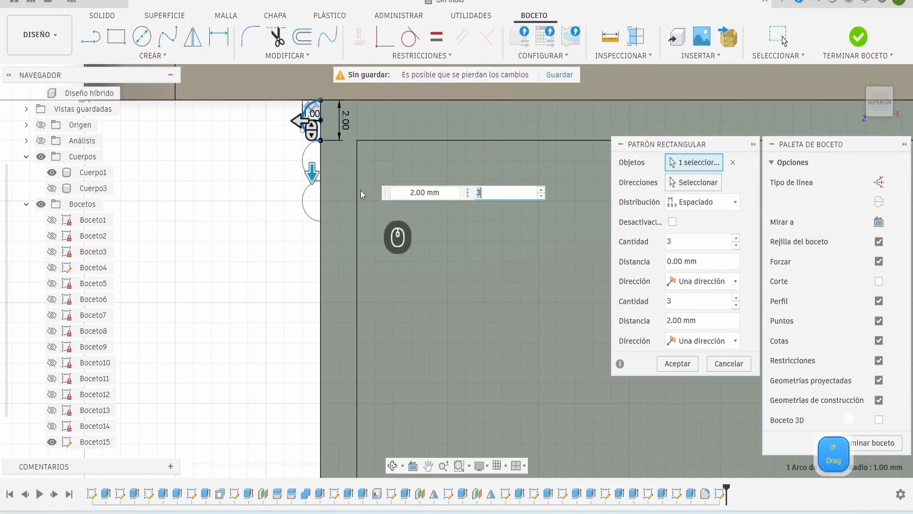
{"action": "scroll", "coordinate": [309, 138], "scroll_direction": "up", "scroll_amount": 3}
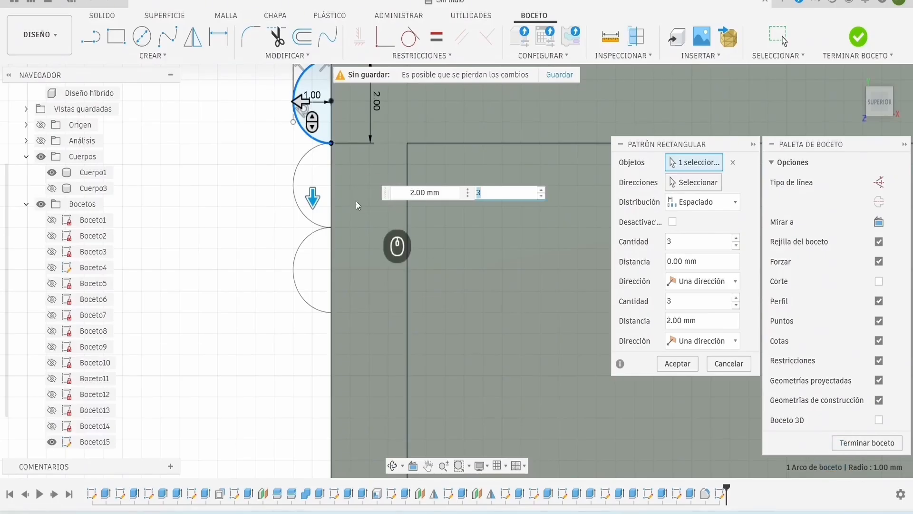
{"action": "scroll", "coordinate": [554, 290], "scroll_direction": "down", "scroll_amount": 3}
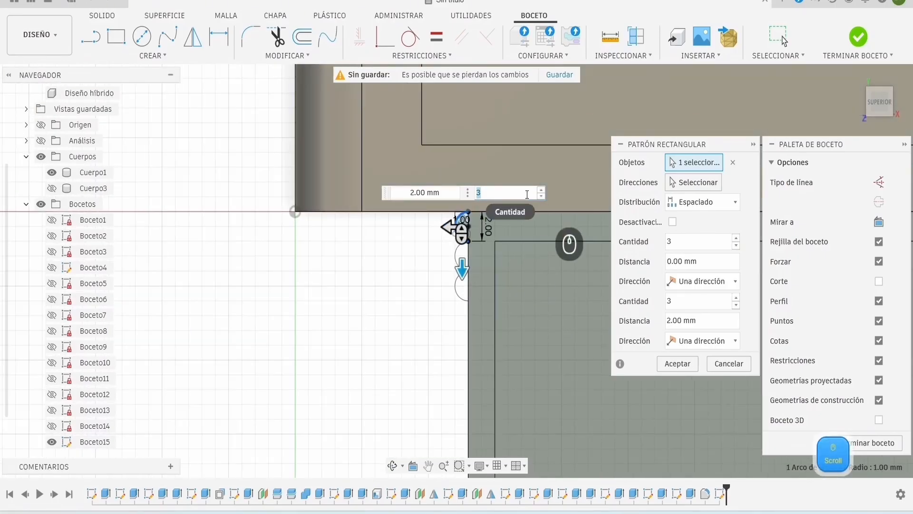
Step: Set the arc pattern's quantity to 40 so it covers the whole left edge, and complete it
{"action": "left_click", "coordinate": [542, 190]}
{"action": "scroll", "coordinate": [542, 190], "scroll_direction": "down", "scroll_amount": 3}
{"action": "middle_click_drag", "start_coordinate": [543, 190], "coordinate": [472, 101]}
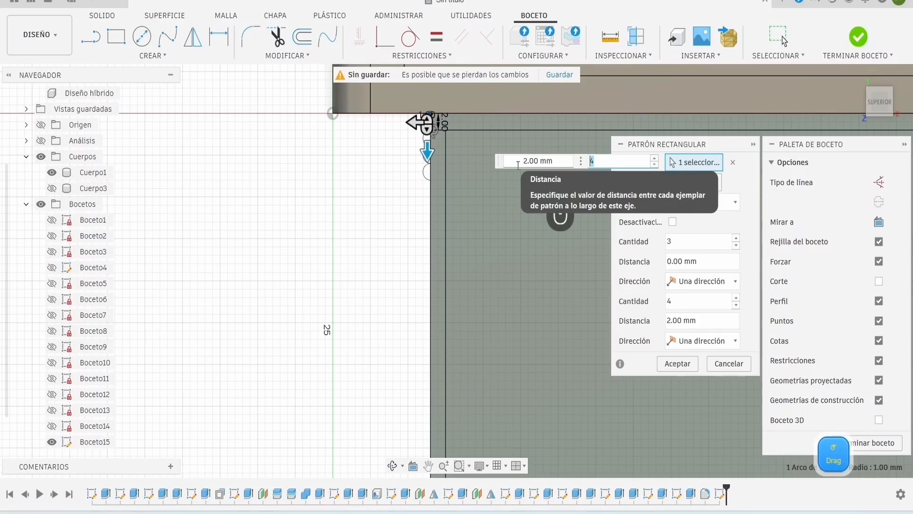
{"action": "type", "text": "4"}
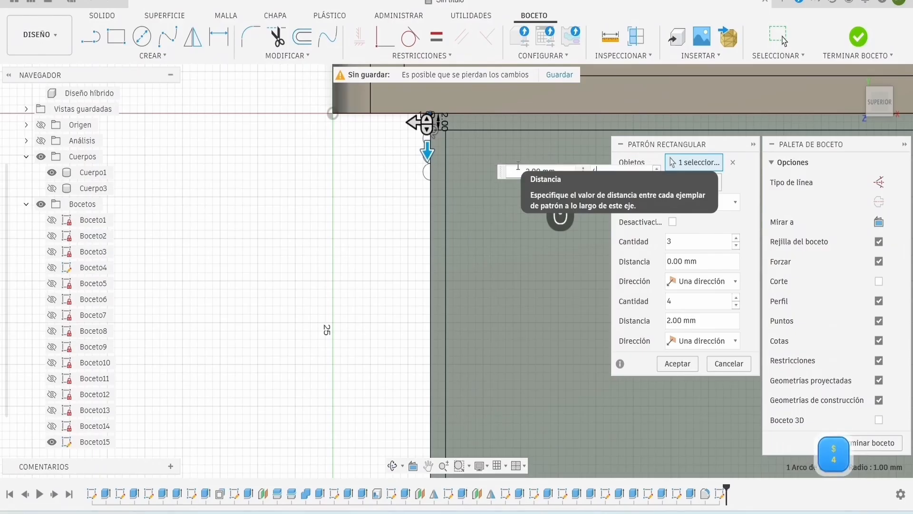
{"action": "type", "text": "0"}
{"action": "scroll", "coordinate": [300, 364], "scroll_direction": "down", "scroll_amount": 5}
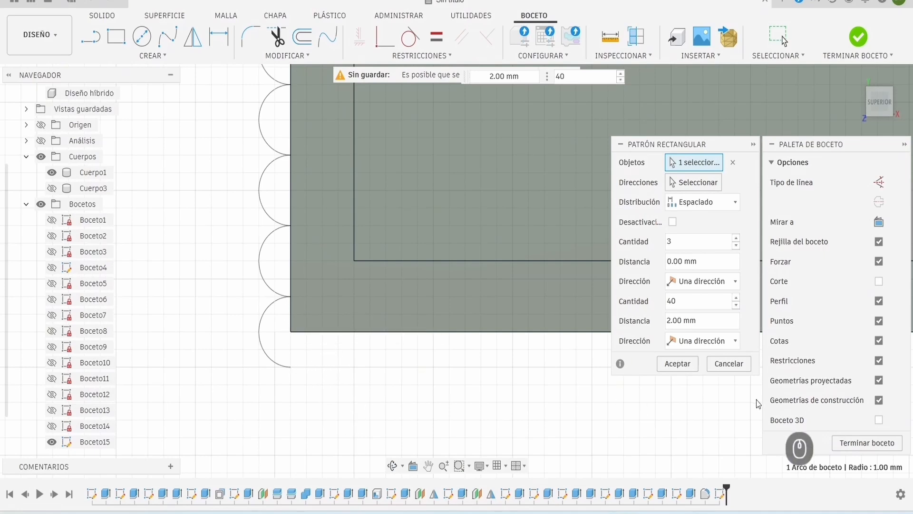
{"action": "left_click", "coordinate": [681, 367]}
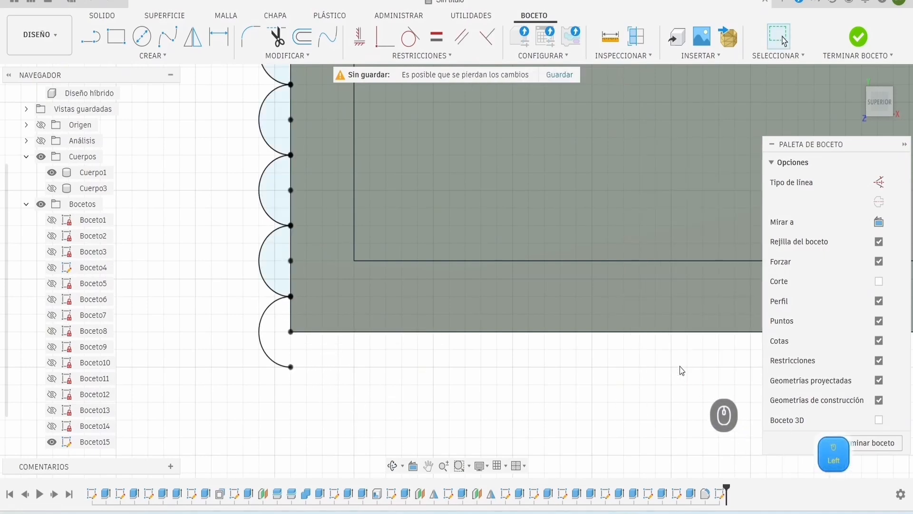
Step: Draw a centre line about 18 mm long from the midpoint of the box's rear edge and make it construction geometry
{"action": "scroll", "coordinate": [314, 128], "scroll_direction": "up", "scroll_amount": 5}
{"action": "left_click", "coordinate": [90, 36]}
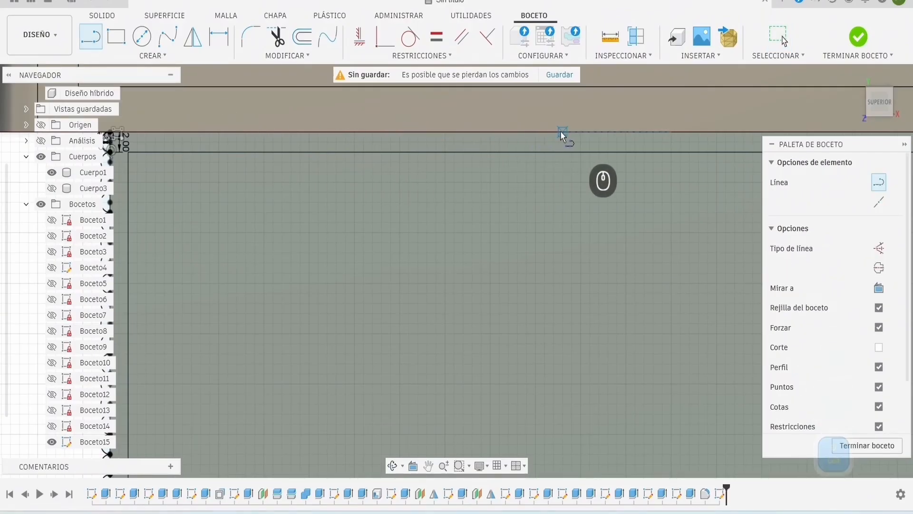
{"action": "right_click", "coordinate": [480, 294]}
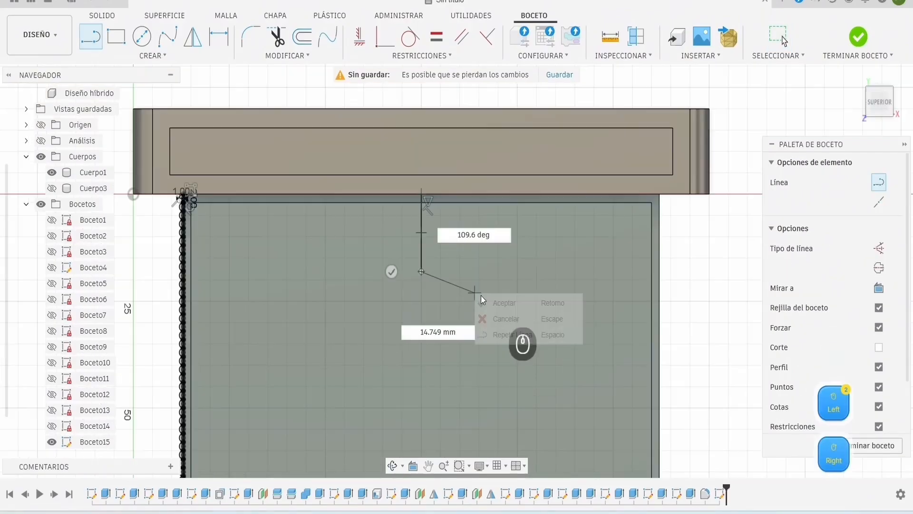
{"action": "left_click", "coordinate": [496, 304]}
{"action": "left_click", "coordinate": [422, 233]}
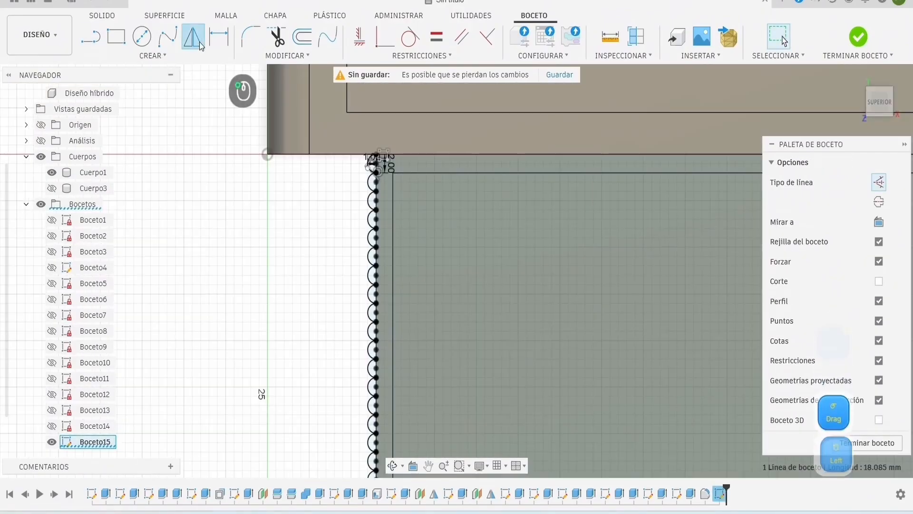
Step: Mirror the whole row of left-side arcs about the centre line onto the box's right edge
{"action": "left_click", "coordinate": [193, 36]}
{"action": "scroll", "coordinate": [340, 347], "scroll_direction": "up", "scroll_amount": 3}
{"action": "left_click_drag", "start_coordinate": [376, 139], "coordinate": [340, 348]}
{"action": "scroll", "coordinate": [340, 348], "scroll_direction": "down", "scroll_amount": 5}
{"action": "scroll", "coordinate": [376, 221], "scroll_direction": "up", "scroll_amount": 5}
{"action": "left_click_drag", "start_coordinate": [343, 196], "coordinate": [293, 450]}
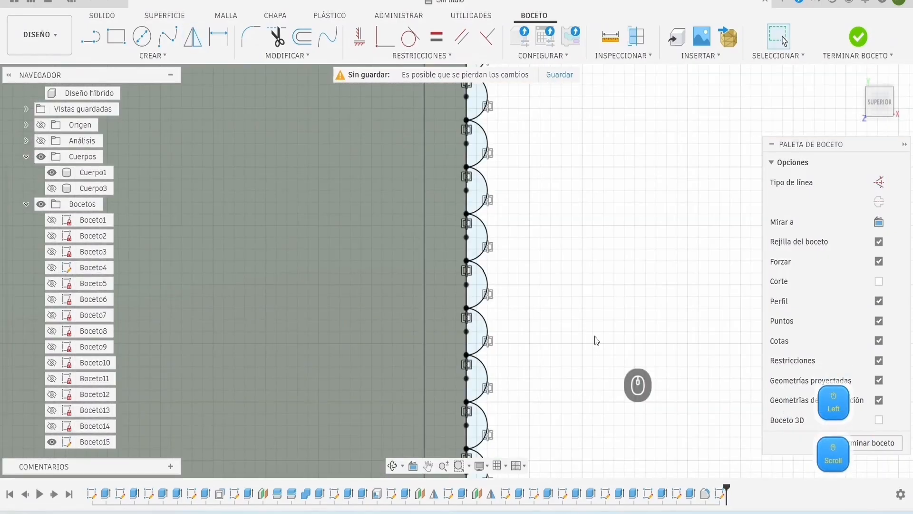
{"action": "scroll", "coordinate": [596, 341], "scroll_direction": "up", "scroll_amount": 3}
{"action": "scroll", "coordinate": [597, 340], "scroll_direction": "down", "scroll_amount": 4}
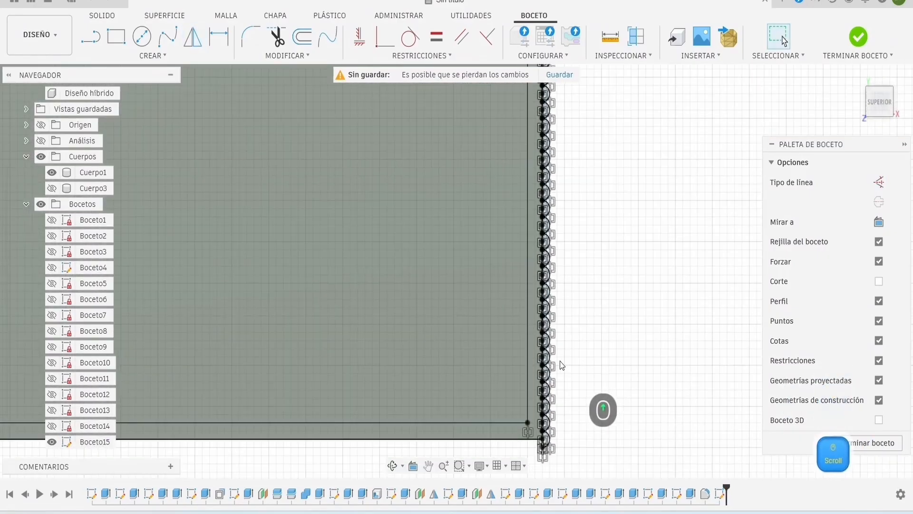
Step: Add a matching row of outward arcs along the box's front edge between the side rows, and finish the sketch
{"action": "middle_click_drag", "start_coordinate": [270, 461], "coordinate": [430, 372]}
{"action": "mouse_move", "coordinate": [344, 386]}
{"action": "middle_mouse_down", "text": "shift"}
{"action": "mouse_move", "coordinate": [352, 357]}
{"action": "mouse_move", "coordinate": [343, 359]}
{"action": "mouse_move", "coordinate": [341, 382]}
{"action": "middle_mouse_up", "text": "shift"}
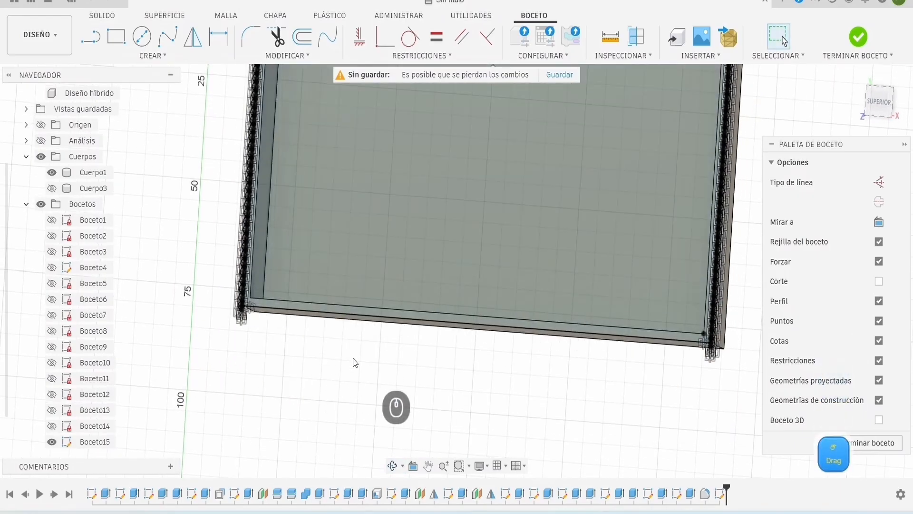
{"action": "scroll", "coordinate": [357, 364], "scroll_direction": "down", "scroll_amount": 6}
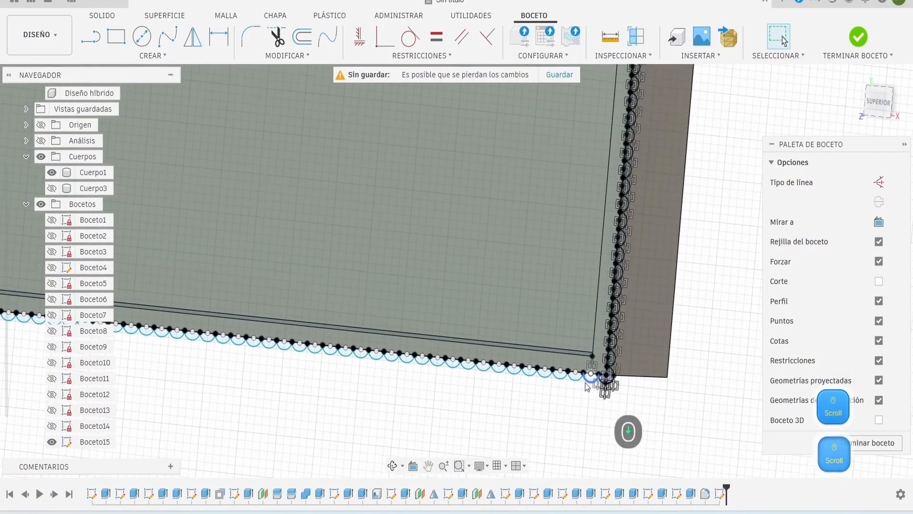
{"action": "scroll", "coordinate": [587, 386], "scroll_direction": "up", "scroll_amount": 8}
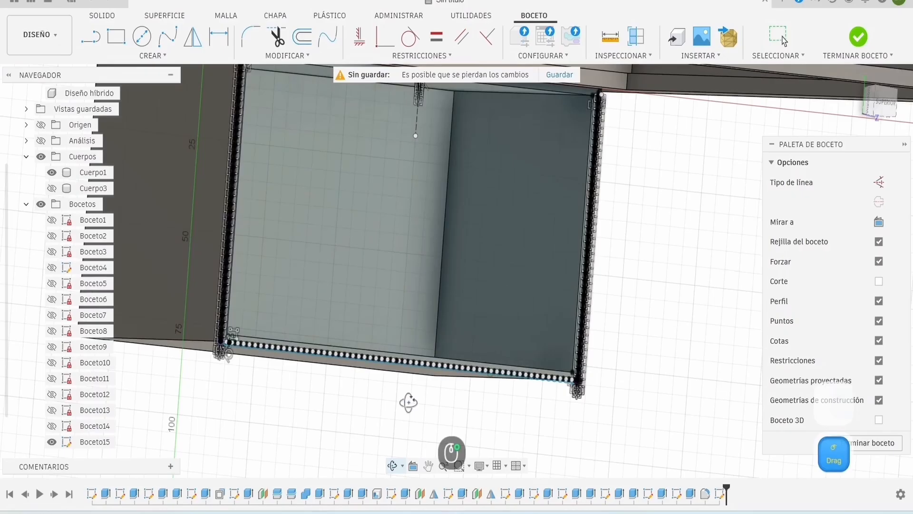
{"action": "middle_click_drag", "start_coordinate": [408, 401], "coordinate": [395, 404], "text": "shift"}
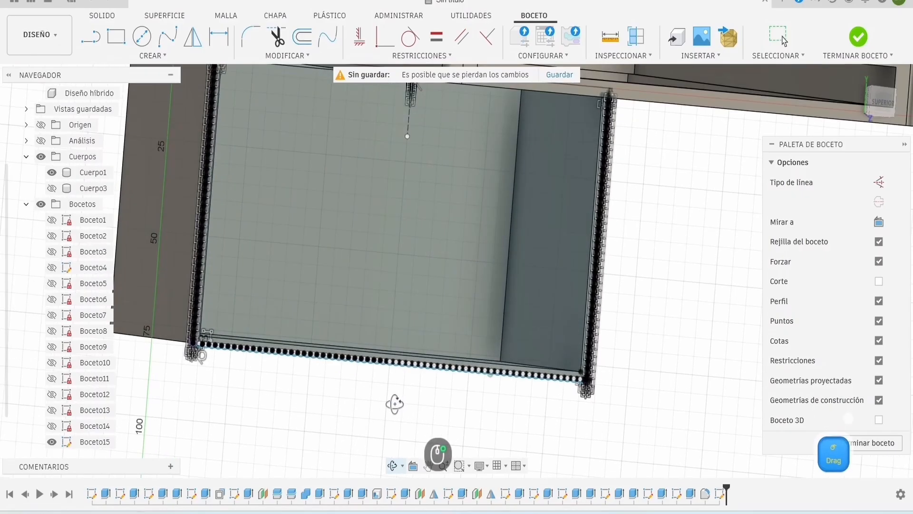
{"action": "scroll", "coordinate": [533, 409], "scroll_direction": "up", "scroll_amount": 3}
{"action": "right_click_drag", "start_coordinate": [537, 411], "coordinate": [519, 395]}
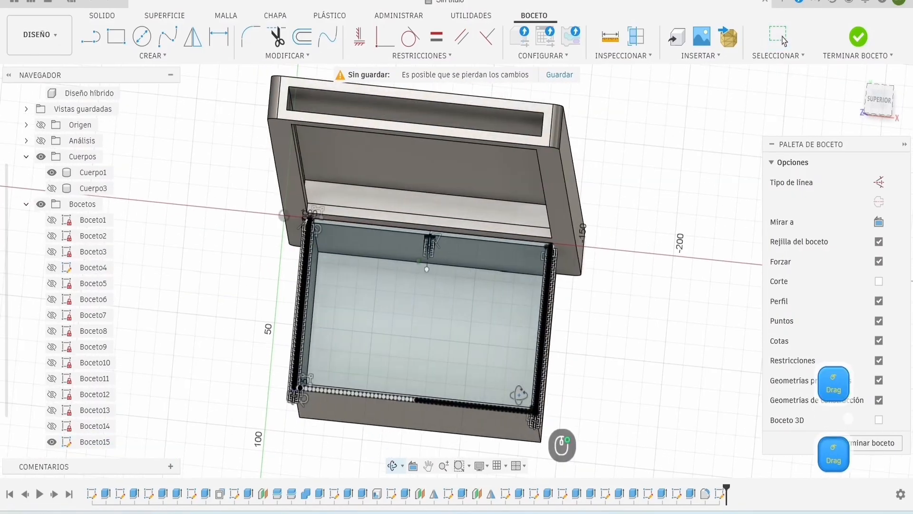
{"action": "middle_click_drag", "start_coordinate": [519, 394], "coordinate": [569, 410], "text": "shift"}
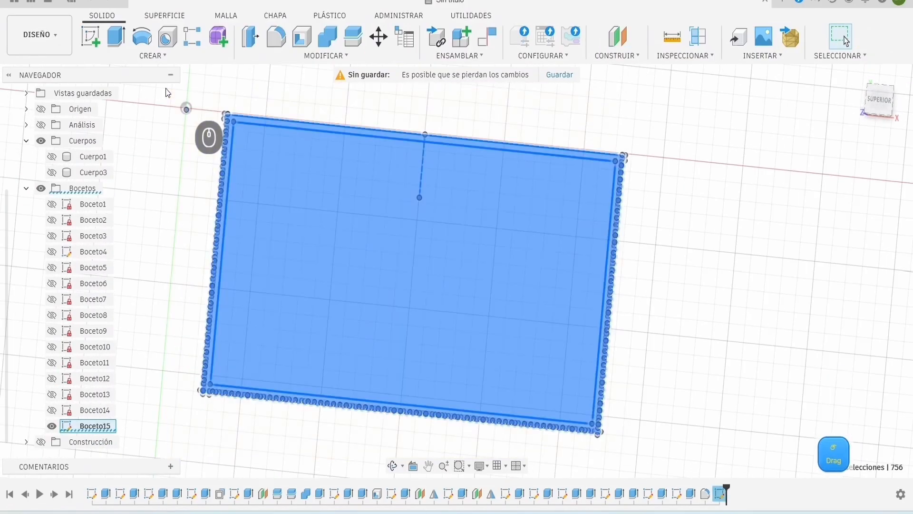
Step: Start an extrusion of the rim and arc profiles without the inner opening, and show the outer box body again
{"action": "left_click", "coordinate": [325, 192]}
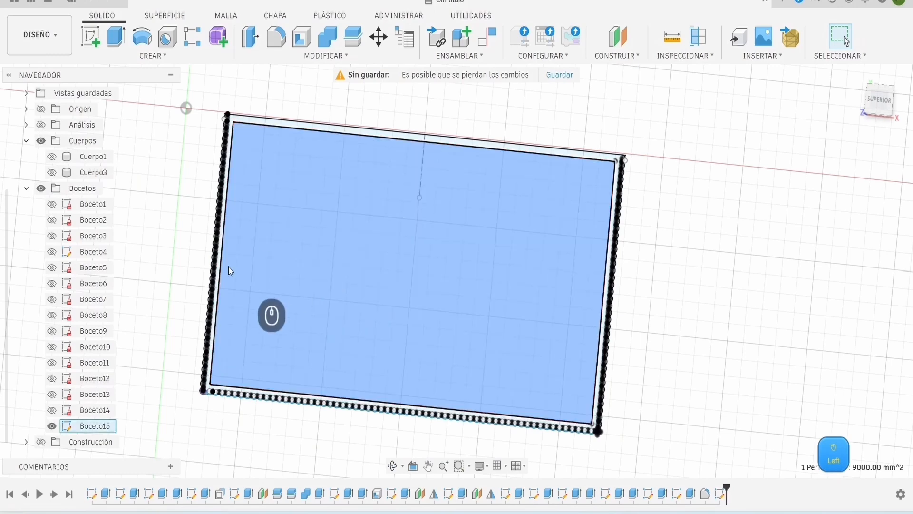
{"action": "key", "text": "e"}
{"action": "left_click", "coordinate": [515, 240]}
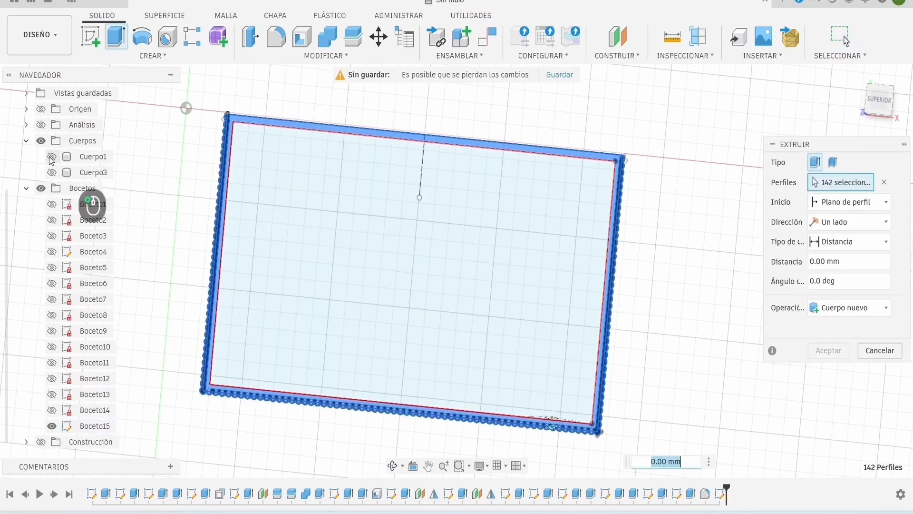
{"action": "left_click", "coordinate": [51, 156]}
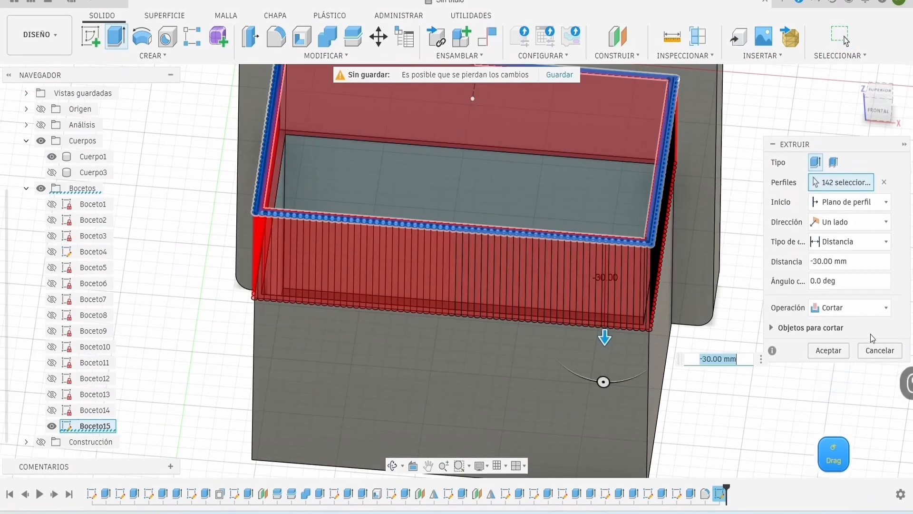
Step: Extrude the selected rim and arc profiles -87 mm as a join so the ribs run down the full height of the box
{"action": "left_click", "coordinate": [849, 307]}
{"action": "left_click", "coordinate": [827, 325]}
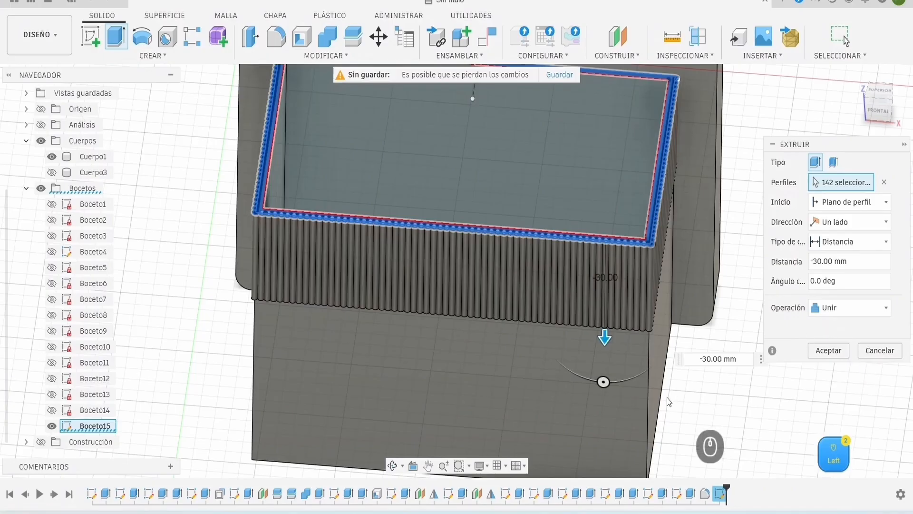
{"action": "scroll", "coordinate": [668, 400], "scroll_direction": "down", "scroll_amount": 3}
{"action": "middle_click_drag", "start_coordinate": [639, 407], "coordinate": [655, 272]}
{"action": "left_click_drag", "start_coordinate": [642, 230], "coordinate": [647, 357]}
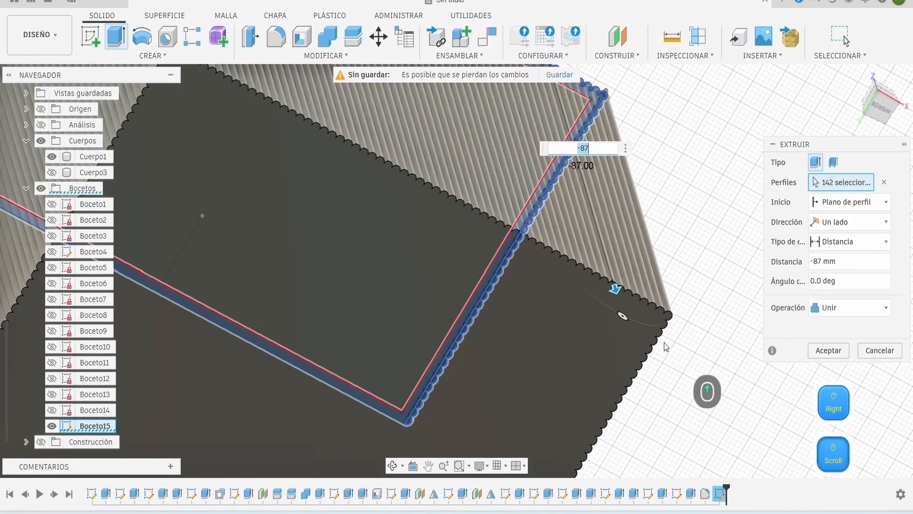
{"action": "scroll", "coordinate": [663, 348], "scroll_direction": "up", "scroll_amount": 5}
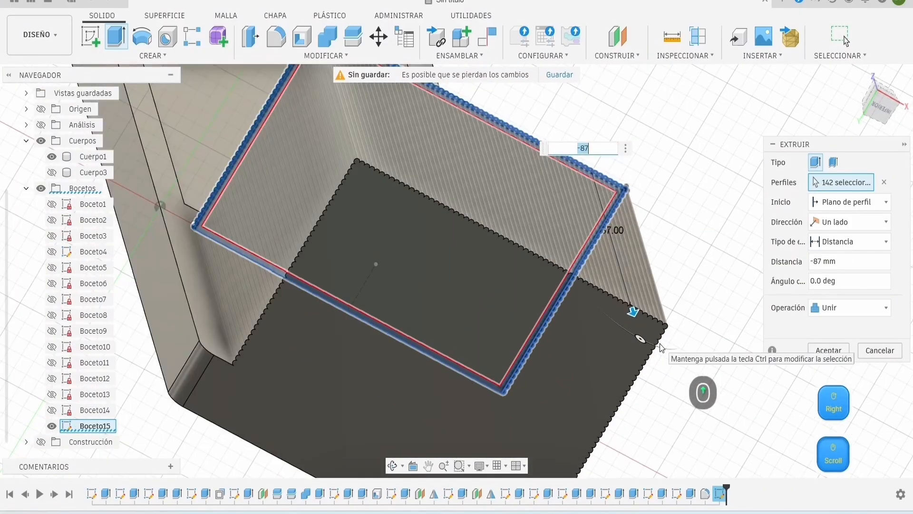
{"action": "middle_click_drag", "start_coordinate": [670, 335], "coordinate": [453, 277], "text": "shift"}
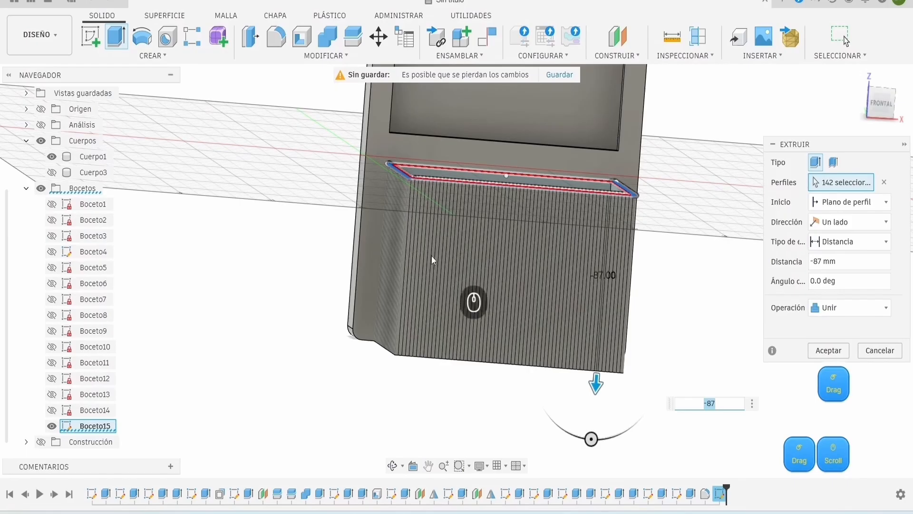
{"action": "middle_click_drag", "start_coordinate": [650, 310], "coordinate": [464, 328], "text": "shift"}
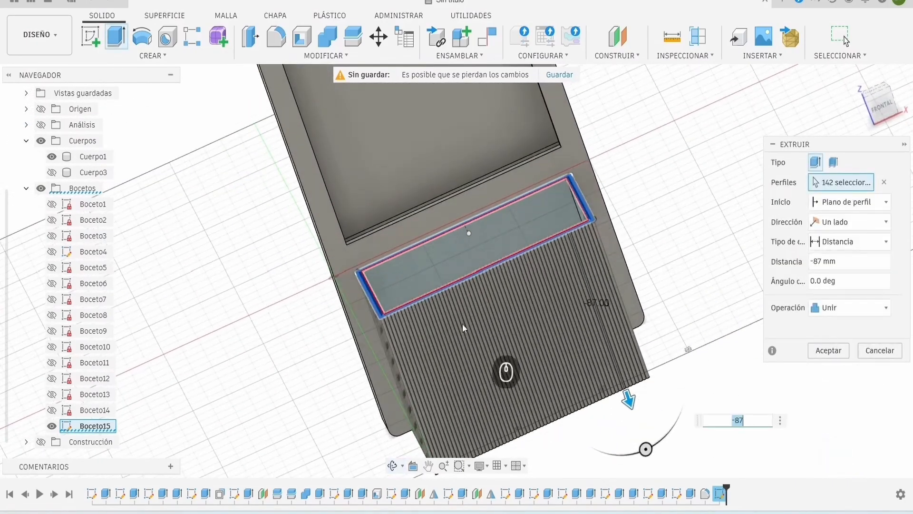
{"action": "mouse_move", "coordinate": [679, 286]}
{"action": "middle_mouse_down", "text": "shift"}
{"action": "mouse_move", "coordinate": [690, 295]}
{"action": "mouse_move", "coordinate": [722, 259]}
{"action": "mouse_move", "coordinate": [669, 255]}
{"action": "mouse_move", "coordinate": [680, 271]}
{"action": "middle_mouse_up", "text": "shift"}
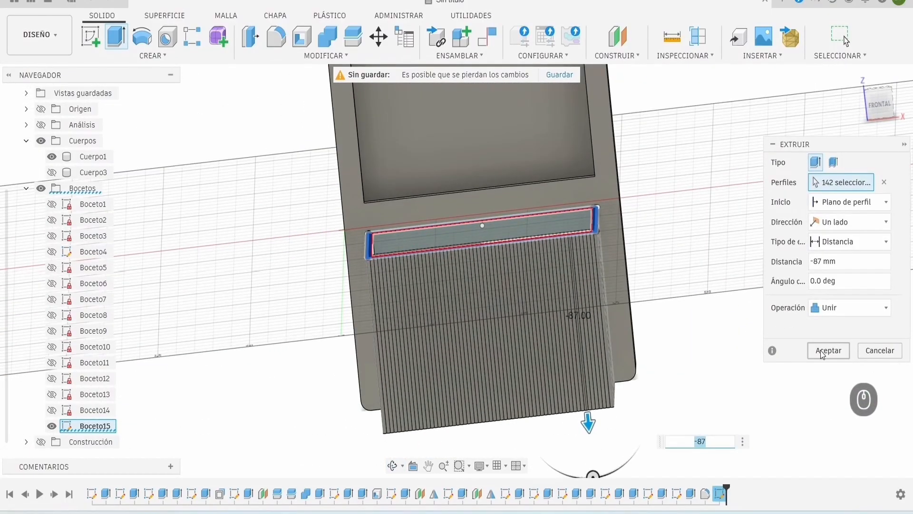
{"action": "left_click", "coordinate": [827, 350]}
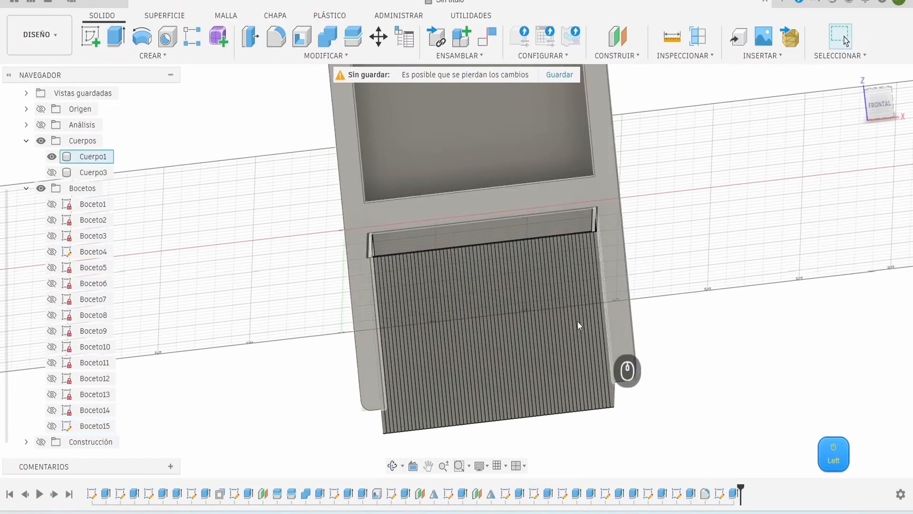
Step: Check the rim against the inner container, hide both bodies, and extrude the rim sketch's profiles to continue the ribs up the rim
{"action": "left_click", "coordinate": [52, 172]}
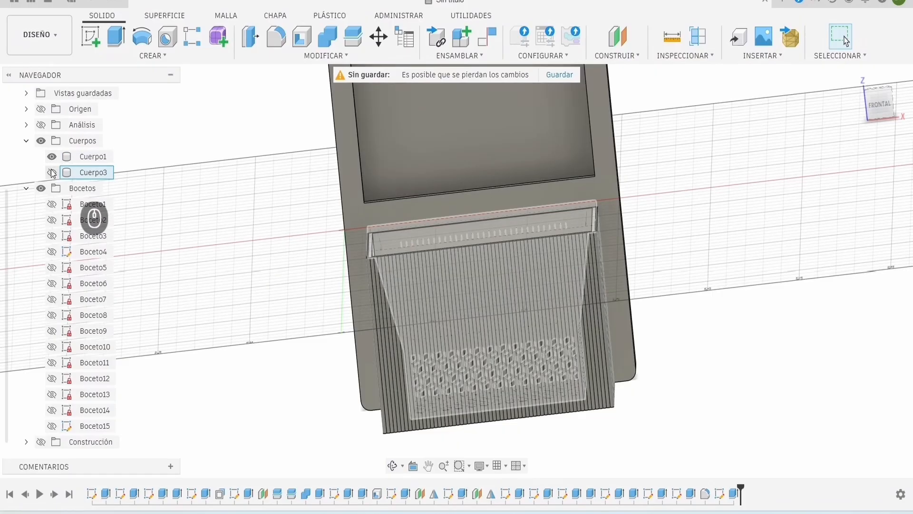
{"action": "scroll", "coordinate": [527, 238], "scroll_direction": "up", "scroll_amount": 5}
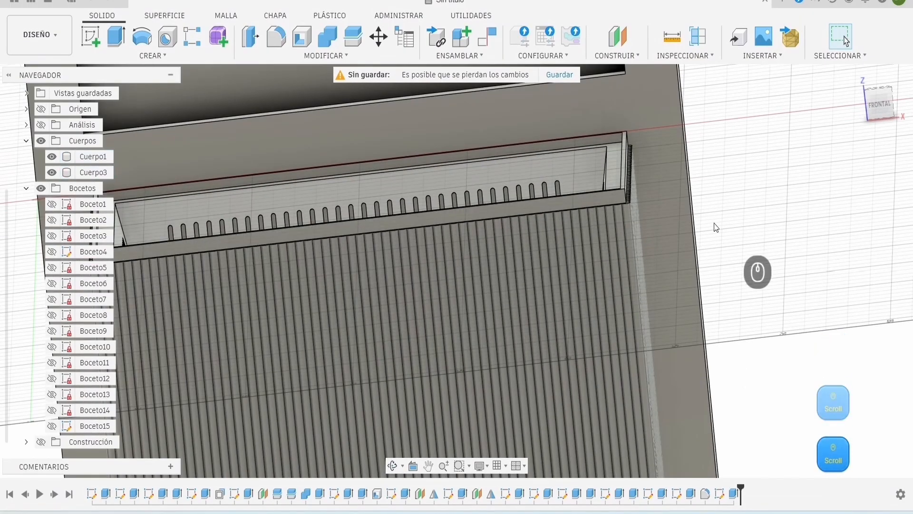
{"action": "middle_click_drag", "start_coordinate": [713, 224], "coordinate": [745, 261], "text": "shift"}
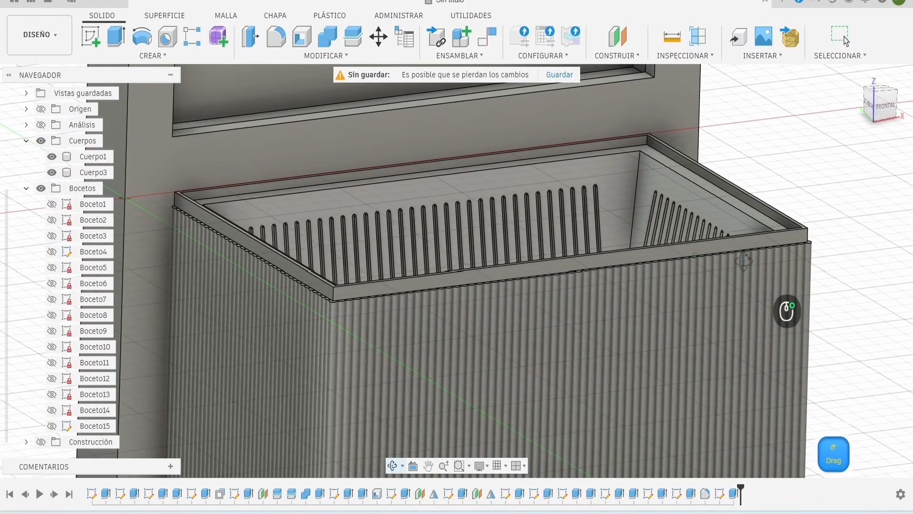
{"action": "left_click", "coordinate": [52, 173]}
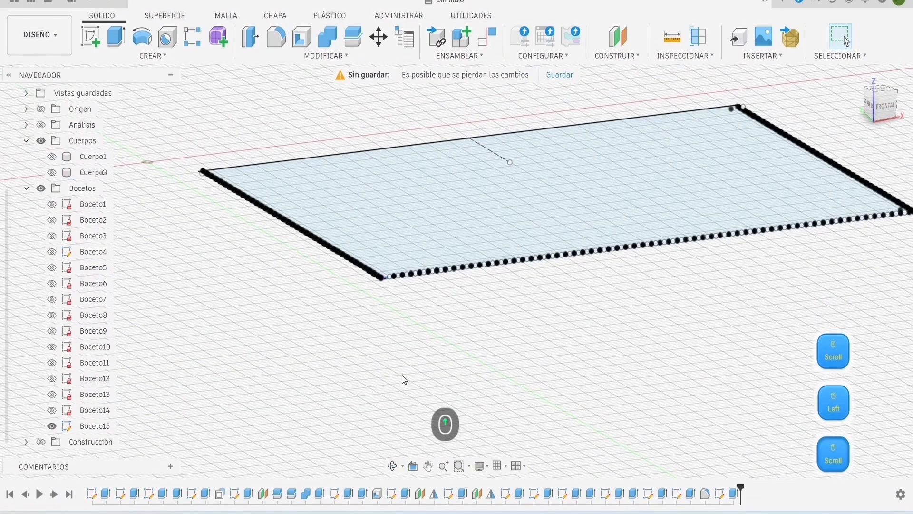
{"action": "scroll", "coordinate": [402, 378], "scroll_direction": "down", "scroll_amount": 4}
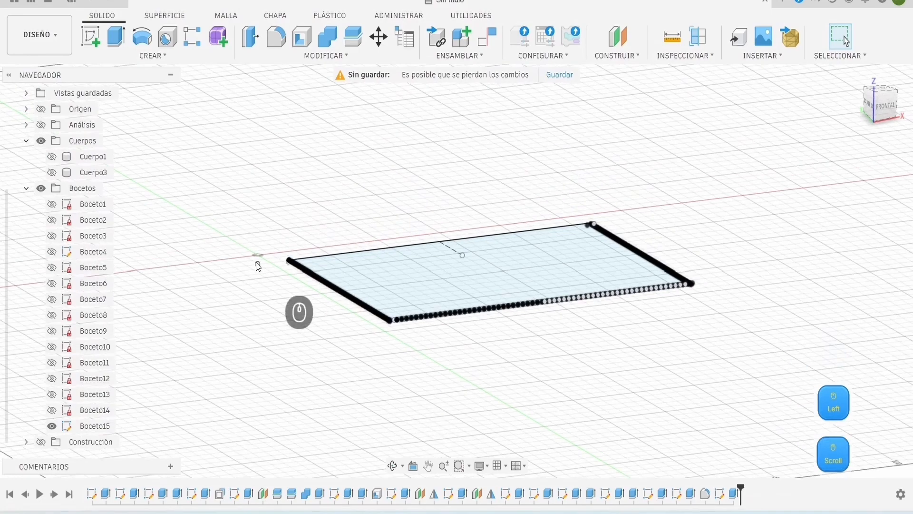
{"action": "left_click", "coordinate": [116, 37]}
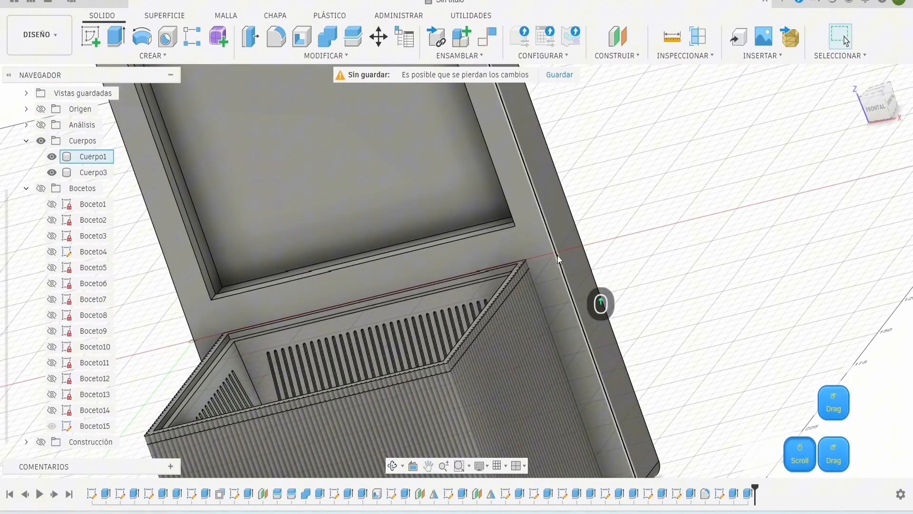
Step: Review the finished ribbed box and measure the back plate's vertical side edge
{"action": "scroll", "coordinate": [544, 329], "scroll_direction": "down", "scroll_amount": 3}
{"action": "middle_click_drag", "start_coordinate": [544, 329], "coordinate": [656, 370], "text": "shift"}
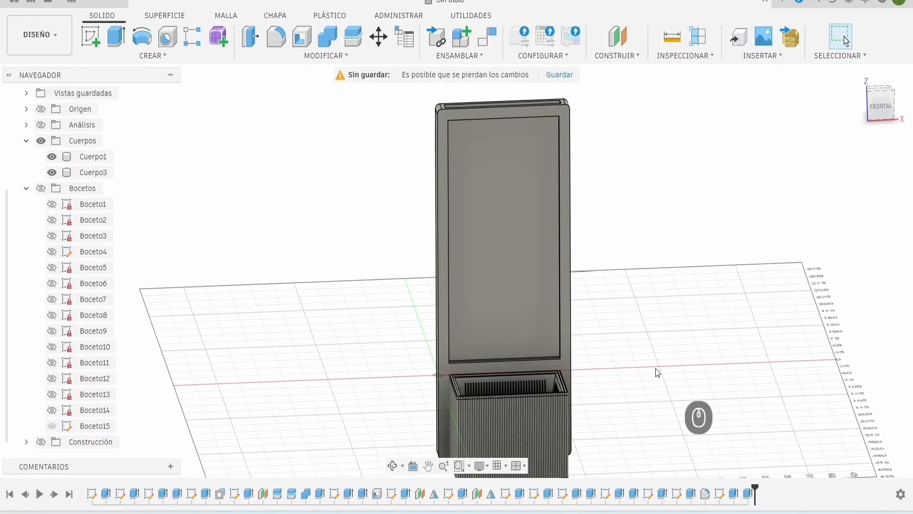
{"action": "left_click", "coordinate": [438, 335]}
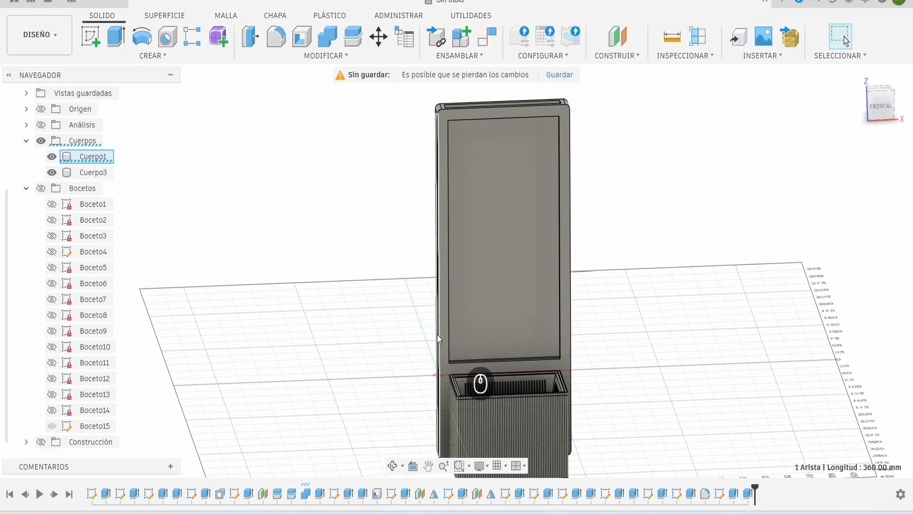
{"action": "scroll", "coordinate": [566, 91], "scroll_direction": "down", "scroll_amount": 2}
Step: Save the design as "Porta Baldosa Numeros de Casa" in Default Project
{"action": "left_click", "coordinate": [559, 74]}
{"action": "key", "text": "BackSpace"}
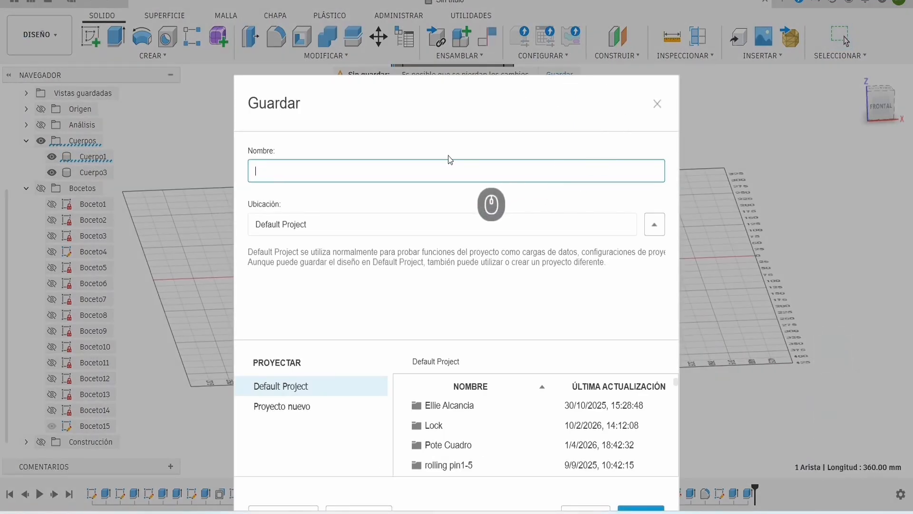
{"action": "type", "text": "Numer"}
{"action": "key", "text": "BackSpace"}
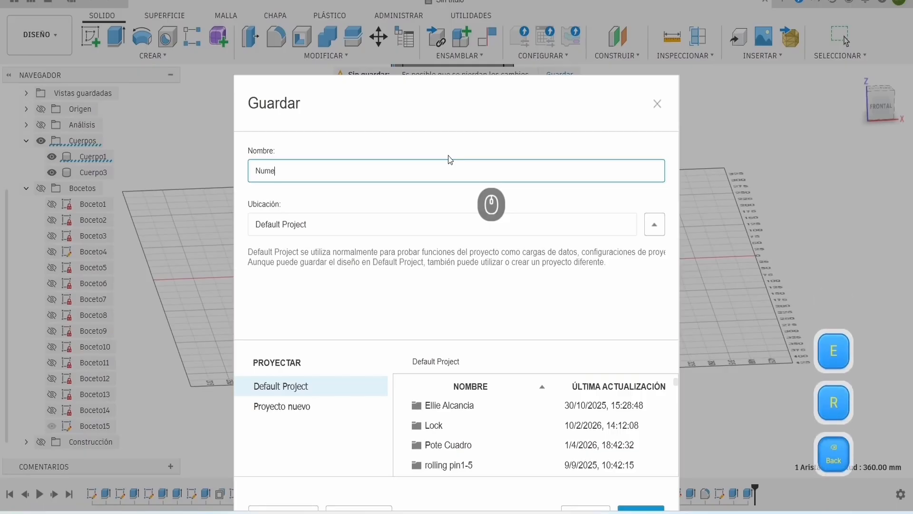
{"action": "type", "text": "Porta Baldosa"}
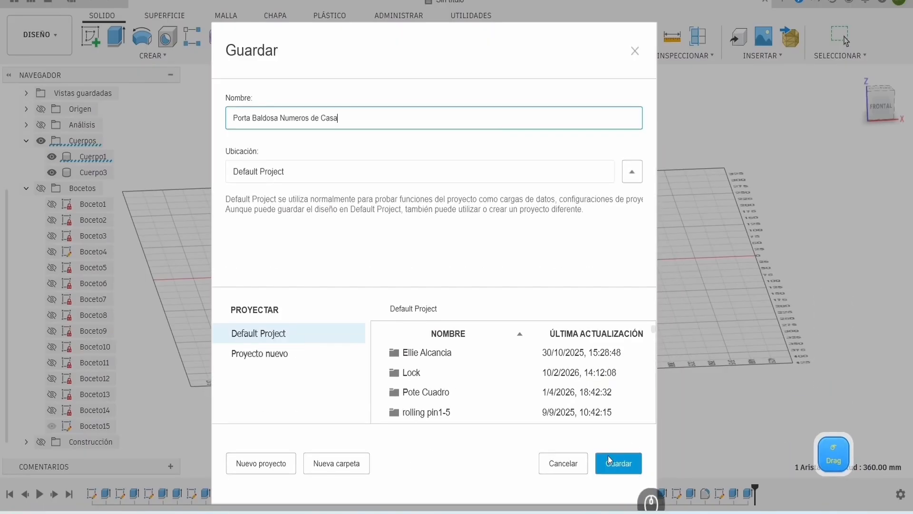
{"action": "left_click", "coordinate": [608, 456]}
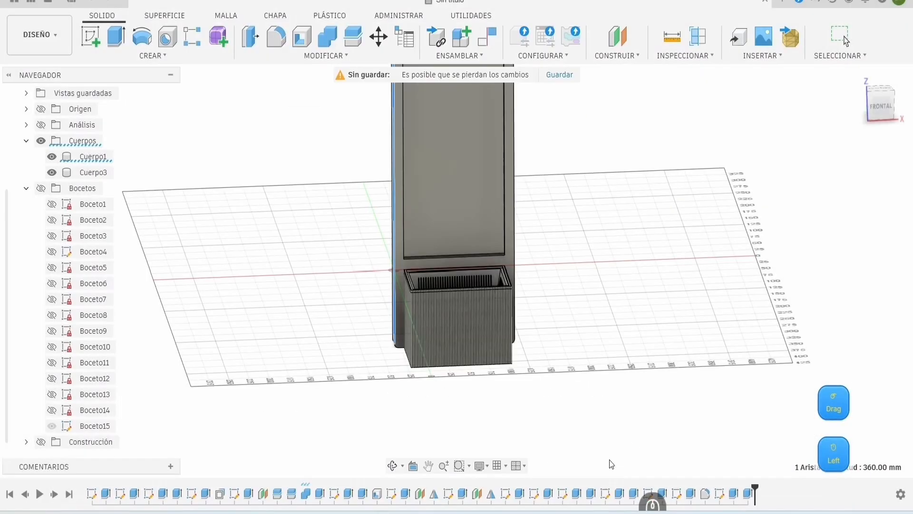
Step: Set the user parameter cantidad to 3 to lengthen the back plate for three tiles
{"action": "scroll", "coordinate": [585, 378], "scroll_direction": "up", "scroll_amount": 1}
{"action": "scroll", "coordinate": [585, 379], "scroll_direction": "down", "scroll_amount": 3}
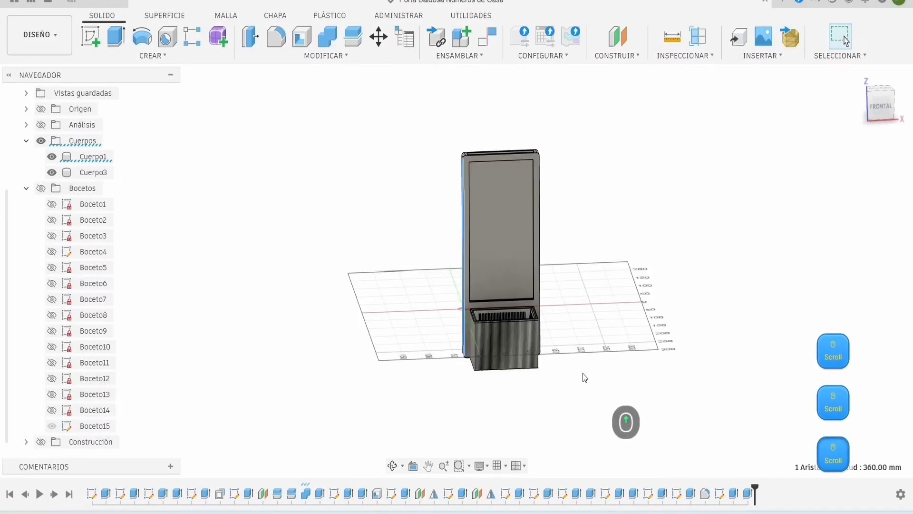
{"action": "right_click_drag", "start_coordinate": [583, 376], "coordinate": [571, 352]}
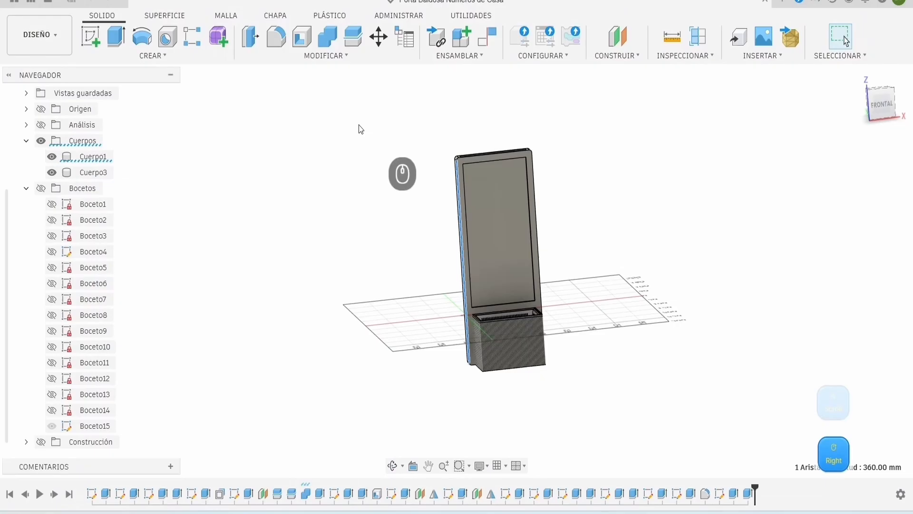
{"action": "left_click", "coordinate": [301, 56]}
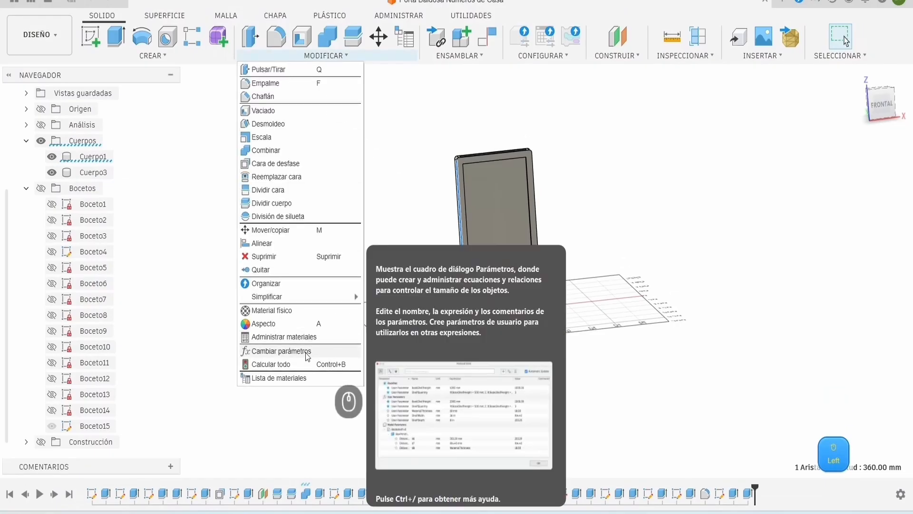
{"action": "left_click", "coordinate": [307, 353]}
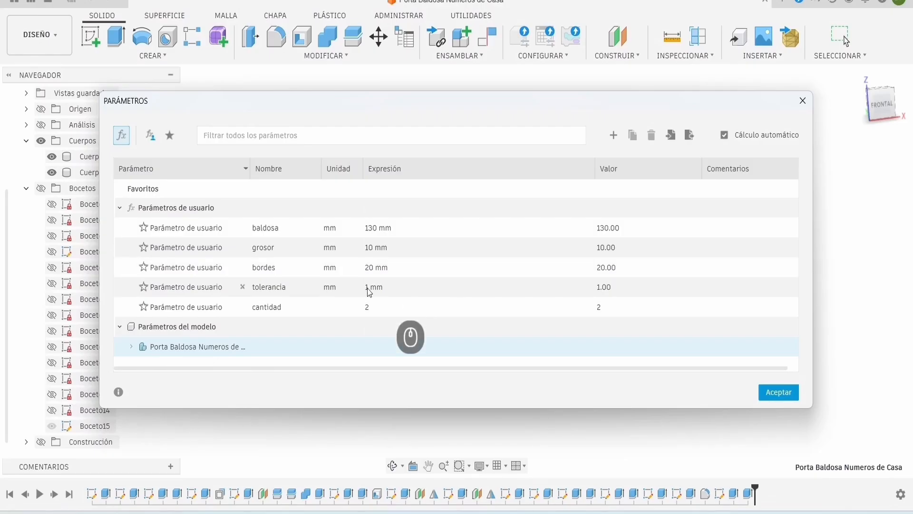
{"action": "double_click", "coordinate": [369, 310]}
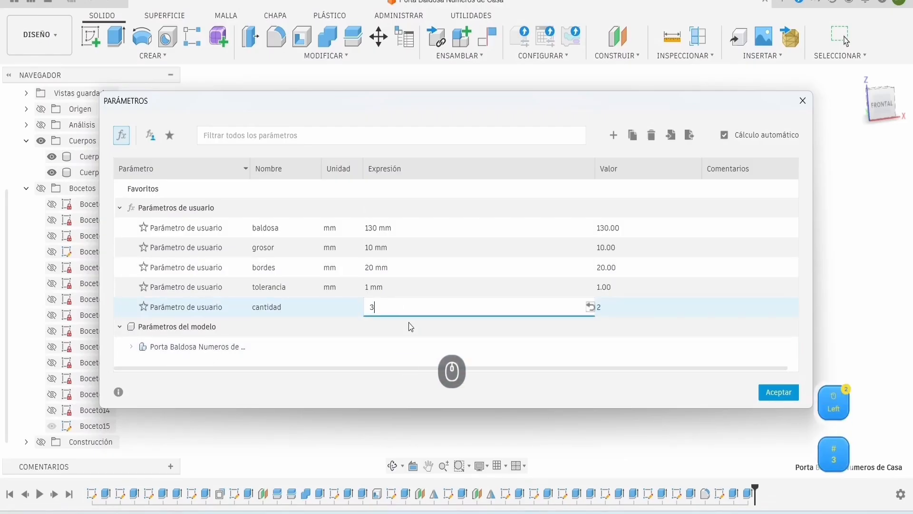
{"action": "left_click", "coordinate": [768, 392]}
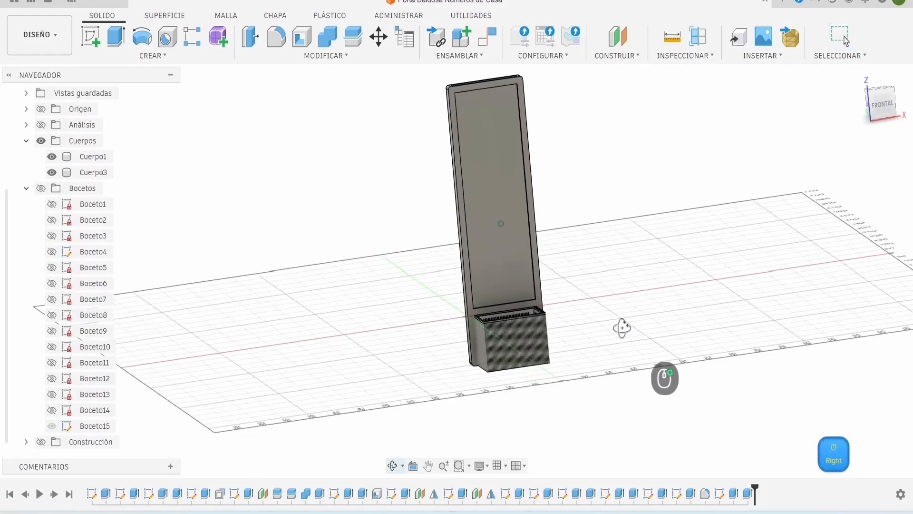
Step: Inspect the lengthened back plate and use a section analysis through the box to examine how the honeycomb container sits inside
{"action": "middle_click_drag", "start_coordinate": [618, 327], "coordinate": [645, 351], "text": "shift"}
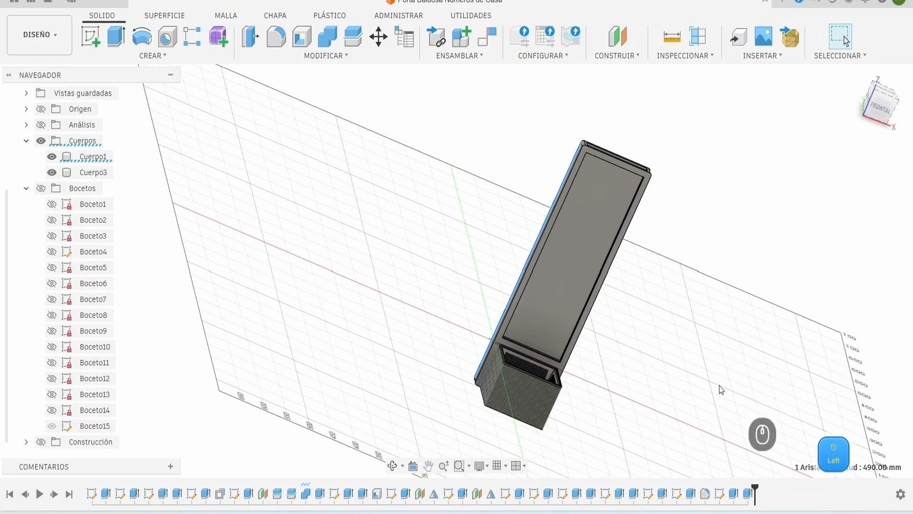
{"action": "middle_click_drag", "start_coordinate": [703, 381], "coordinate": [708, 314], "text": "shift"}
{"action": "scroll", "coordinate": [541, 389], "scroll_direction": "down", "scroll_amount": 3}
{"action": "scroll", "coordinate": [542, 389], "scroll_direction": "down", "scroll_amount": 2}
{"action": "left_click", "coordinate": [698, 37]}
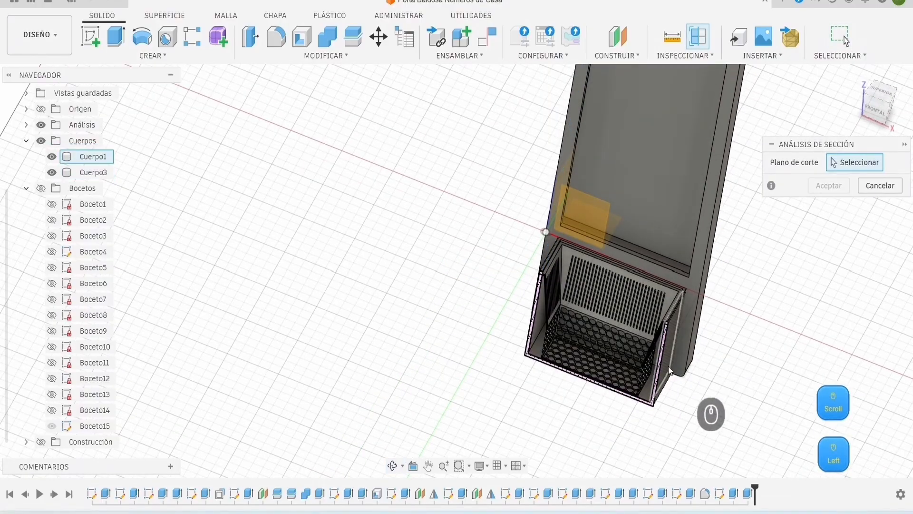
{"action": "middle_click_drag", "start_coordinate": [666, 366], "coordinate": [717, 340], "text": "shift"}
{"action": "scroll", "coordinate": [699, 387], "scroll_direction": "up", "scroll_amount": 5}
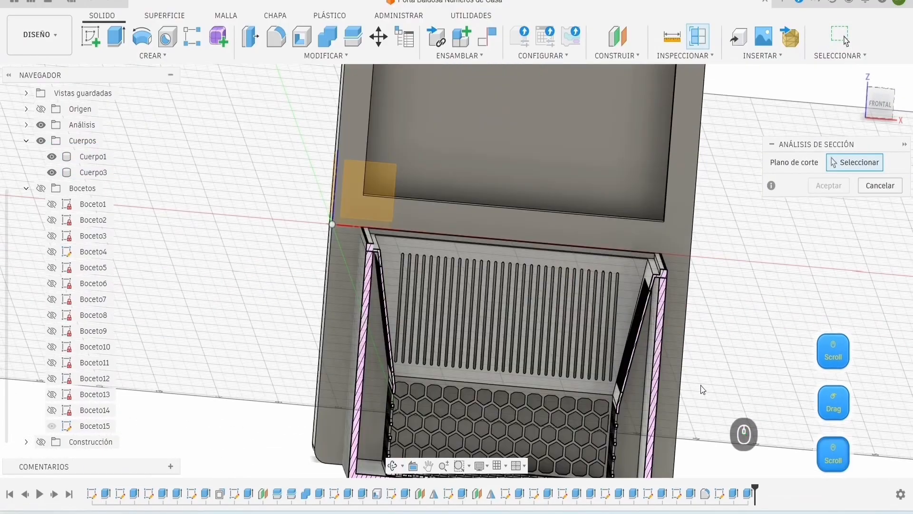
{"action": "middle_click_drag", "start_coordinate": [691, 369], "coordinate": [689, 188]}
{"action": "middle_click_drag", "start_coordinate": [716, 274], "coordinate": [644, 245], "text": "shift"}
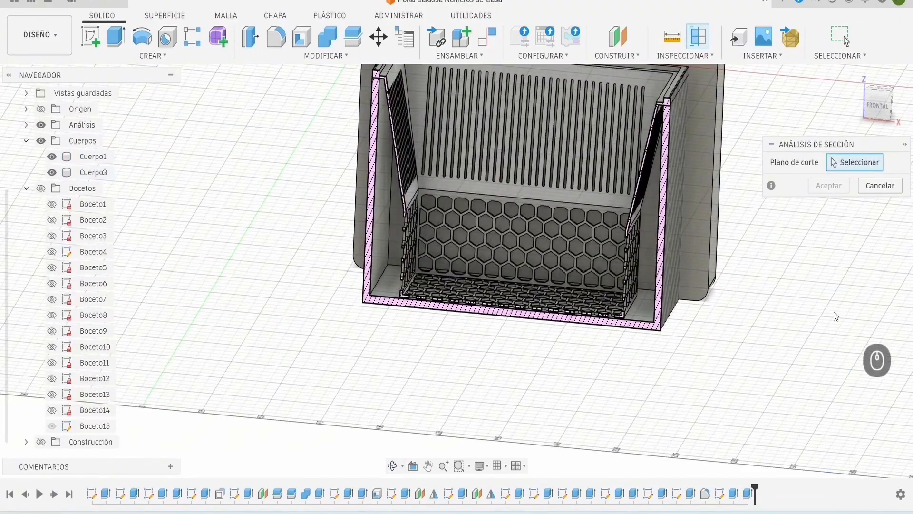
{"action": "scroll", "coordinate": [833, 320], "scroll_direction": "down", "scroll_amount": 4}
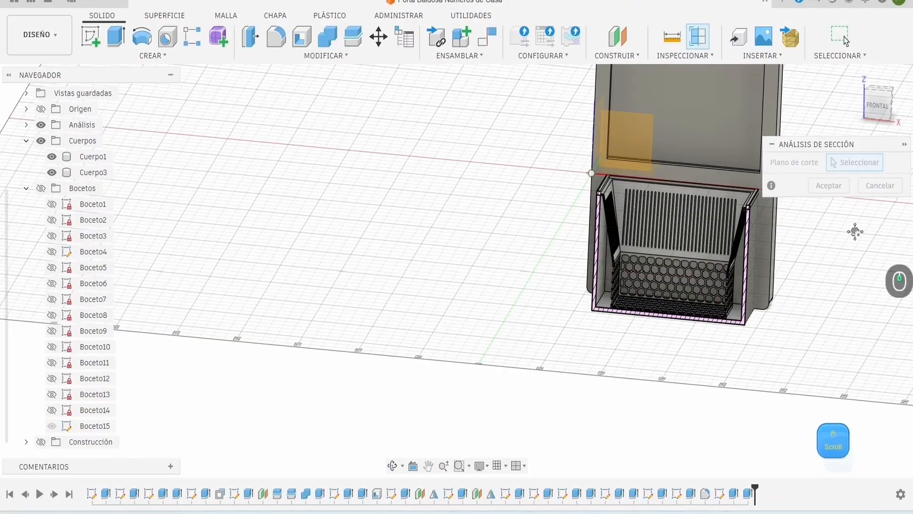
{"action": "middle_click_drag", "start_coordinate": [858, 231], "coordinate": [794, 341]}
{"action": "left_click", "coordinate": [819, 226]}
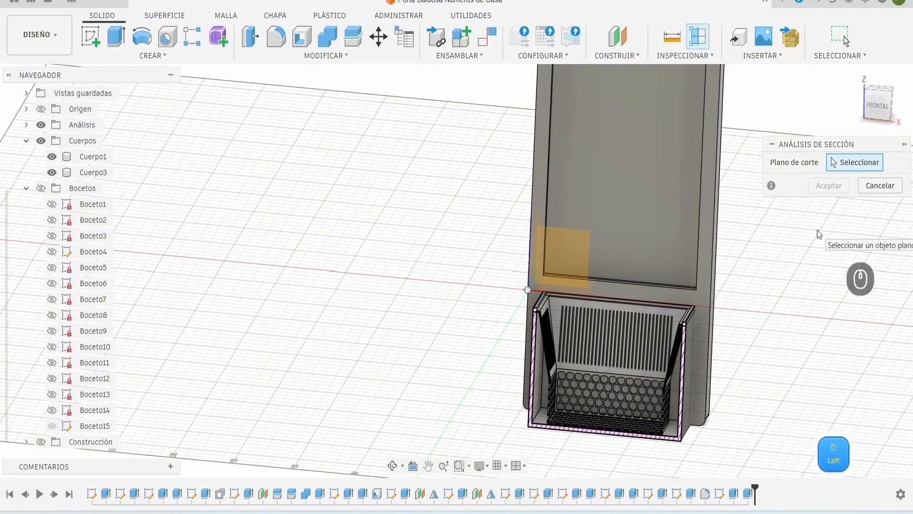
Step: Set the user parameter cantidad to 2
{"action": "left_click", "coordinate": [327, 56]}
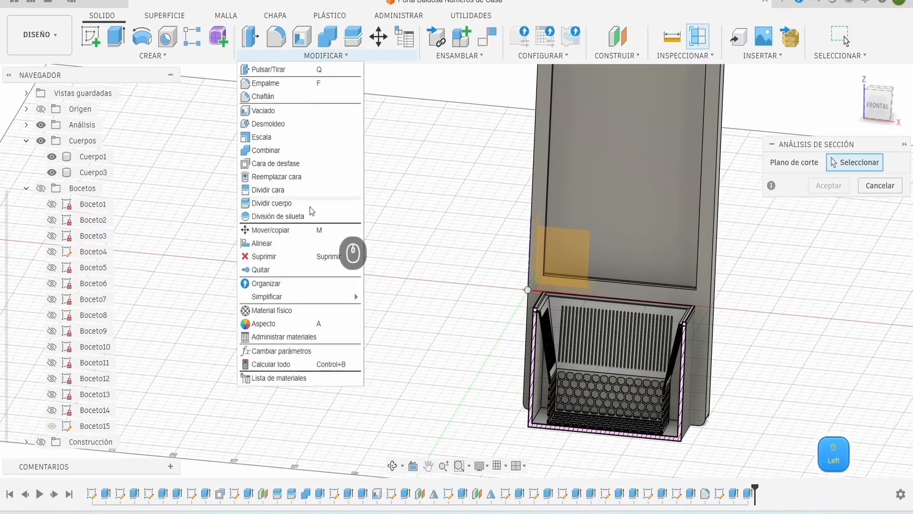
{"action": "left_click", "coordinate": [290, 354]}
{"action": "type", "text": "2"}
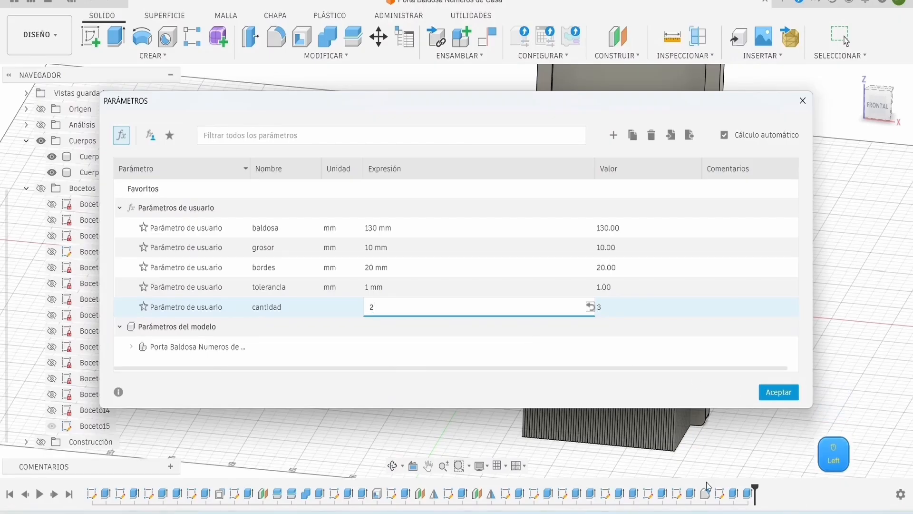
{"action": "left_click", "coordinate": [779, 392]}
Step: Send the complete design to Bambu Studio through the 3D print utility as a binary STL in millimetres
{"action": "left_click", "coordinate": [152, 55]}
{"action": "left_click", "coordinate": [48, 4]}
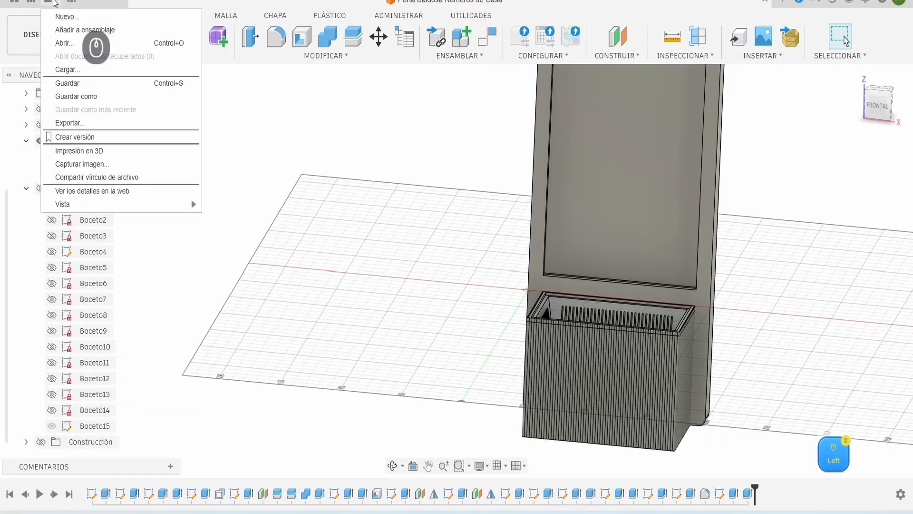
{"action": "left_click", "coordinate": [94, 151]}
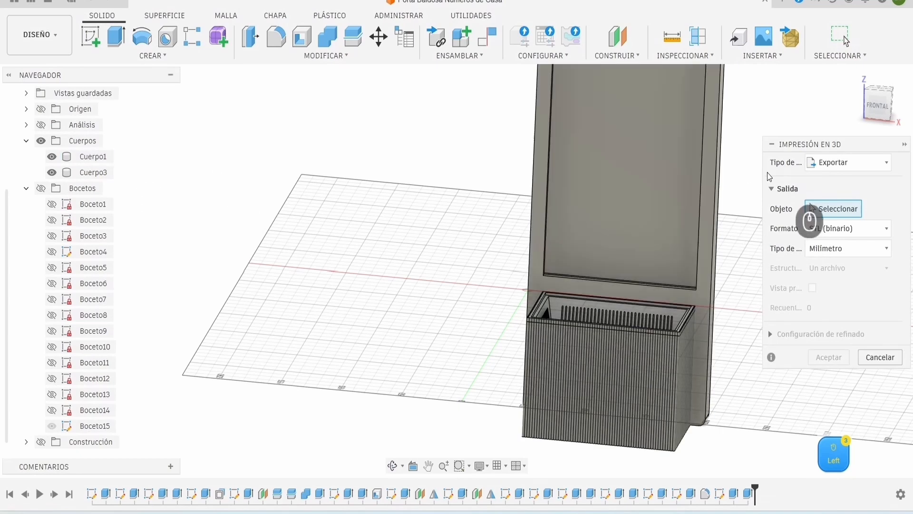
{"action": "left_click", "coordinate": [837, 163]}
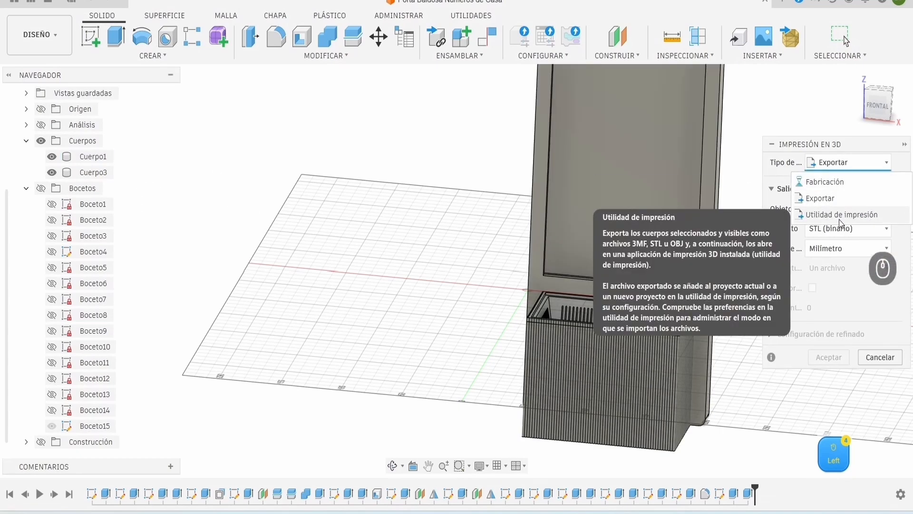
{"action": "left_click", "coordinate": [840, 218]}
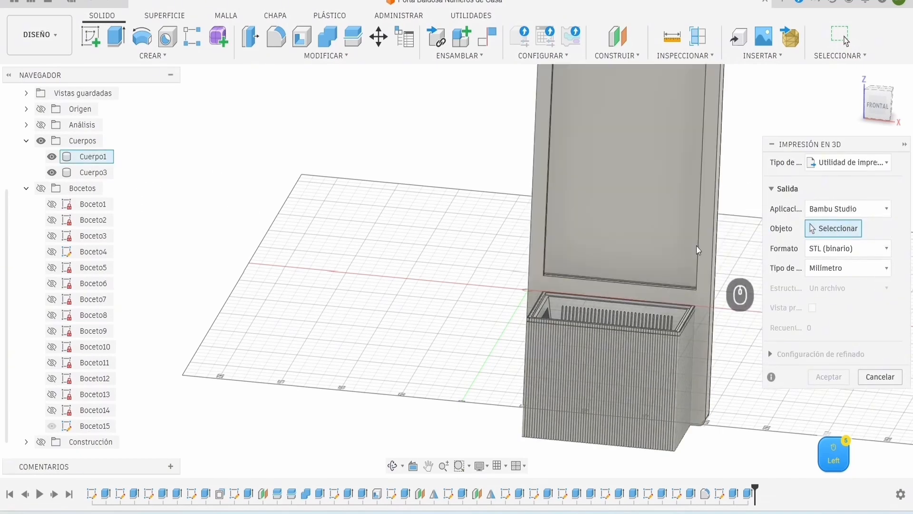
{"action": "left_click", "coordinate": [93, 156]}
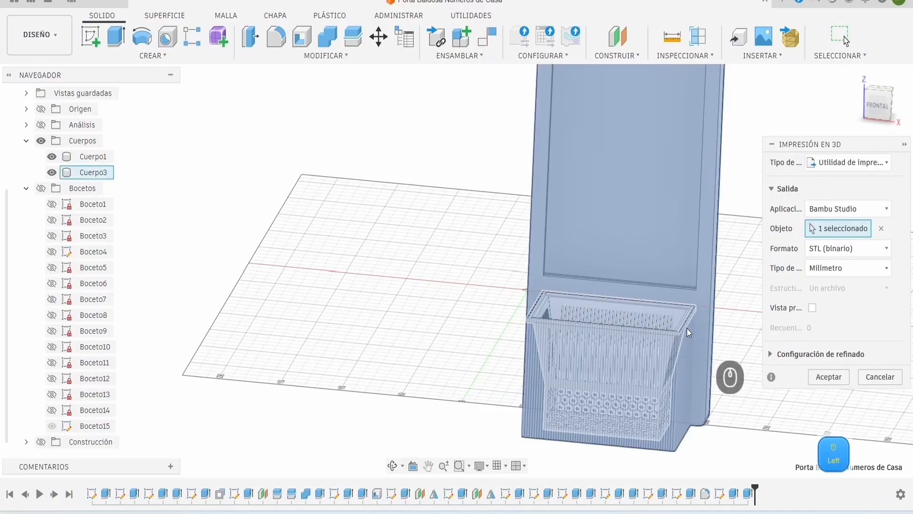
{"action": "left_click", "coordinate": [827, 376]}
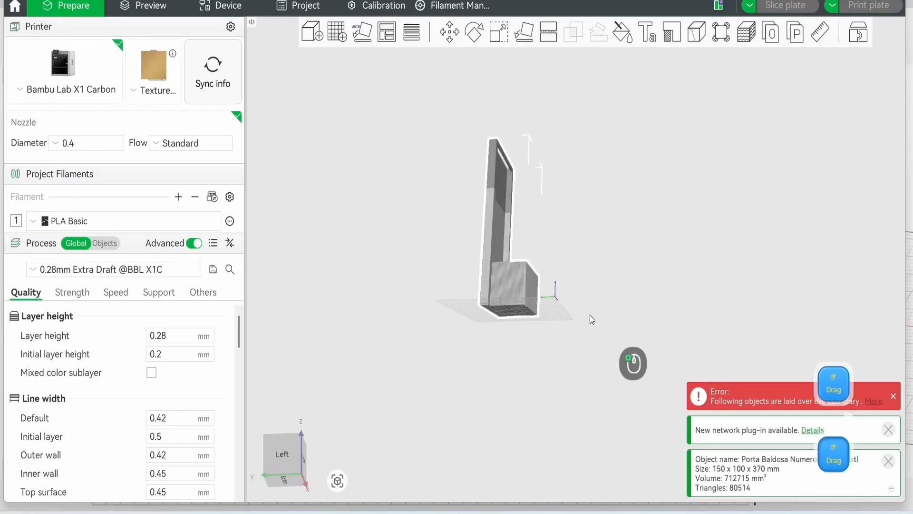
Step: Split the imported model into objects and move the slotted honeycomb basket onto a newly added second plate
{"action": "left_click_drag", "start_coordinate": [589, 315], "coordinate": [533, 340]}
{"action": "scroll", "coordinate": [535, 339], "scroll_direction": "down", "scroll_amount": 3}
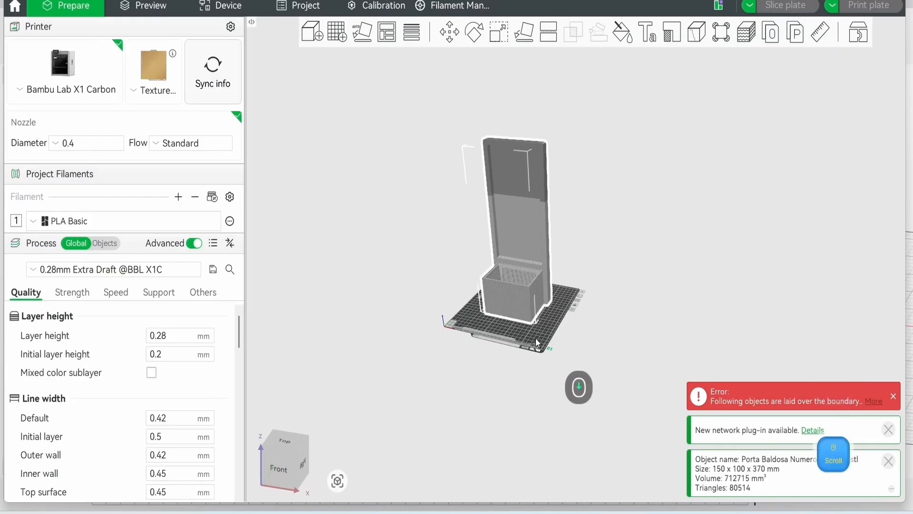
{"action": "scroll", "coordinate": [535, 339], "scroll_direction": "up", "scroll_amount": 5}
{"action": "left_click_drag", "start_coordinate": [498, 393], "coordinate": [512, 387]}
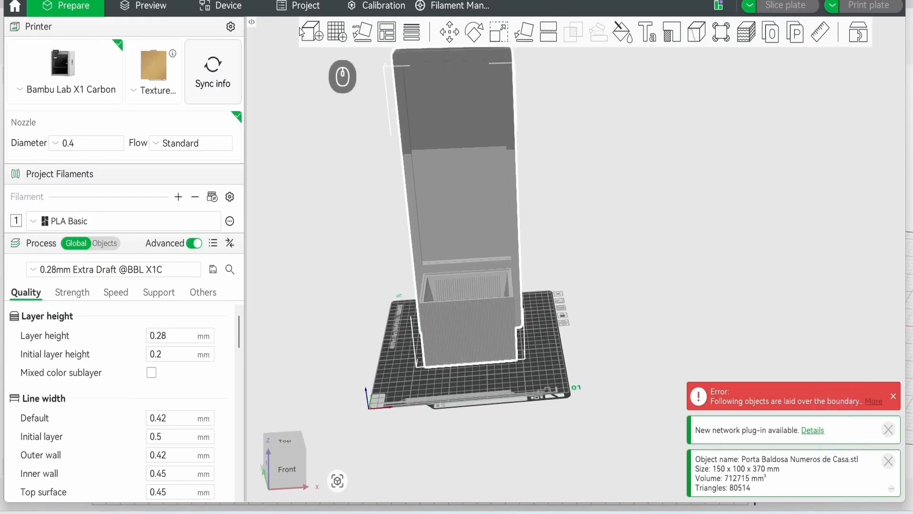
{"action": "left_click", "coordinate": [336, 29]}
{"action": "left_click", "coordinate": [769, 33]}
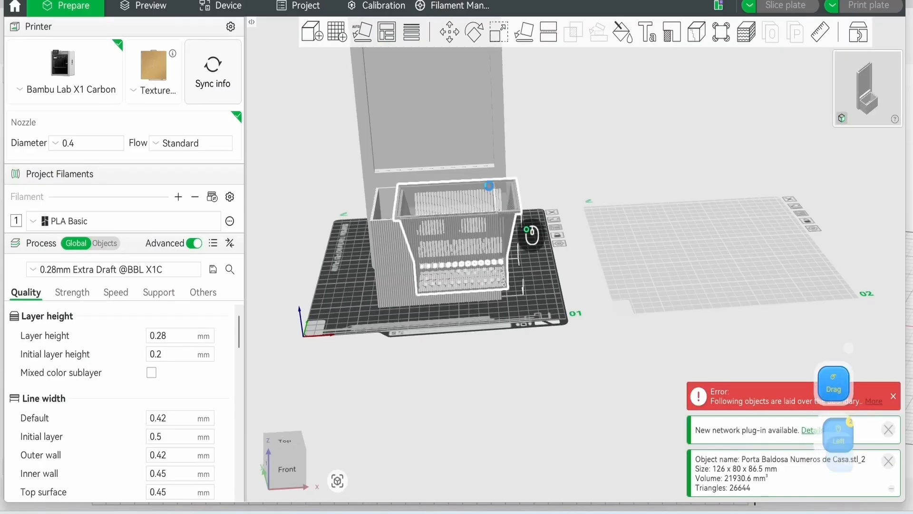
{"action": "left_click_drag", "start_coordinate": [493, 189], "coordinate": [738, 165]}
{"action": "left_click", "coordinate": [754, 251]}
{"action": "left_click", "coordinate": [758, 276]}
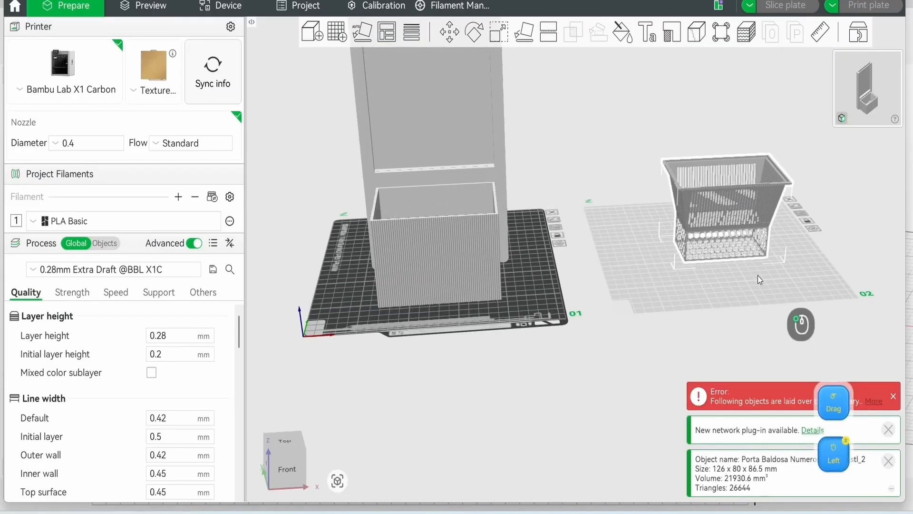
Step: Cut the tall tile holder in two with a Dovetail cut at a height of 185 mm
{"action": "mouse_move", "coordinate": [738, 287]}
{"action": "left_mouse_down"}
{"action": "mouse_move", "coordinate": [738, 275]}
{"action": "mouse_move", "coordinate": [726, 287]}
{"action": "left_mouse_up"}
{"action": "scroll", "coordinate": [606, 349], "scroll_direction": "up", "scroll_amount": 5}
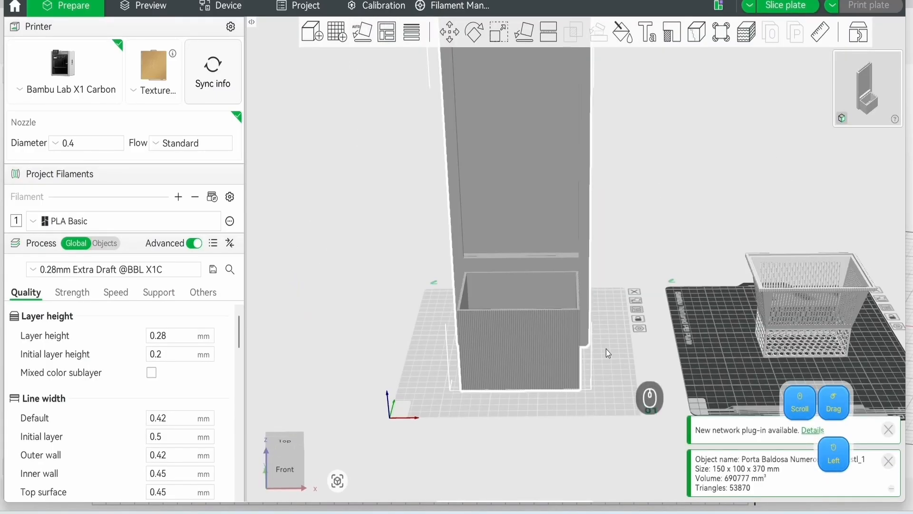
{"action": "mouse_move", "coordinate": [621, 347]}
{"action": "left_mouse_down"}
{"action": "mouse_move", "coordinate": [623, 317]}
{"action": "mouse_move", "coordinate": [620, 329]}
{"action": "left_mouse_up"}
{"action": "right_click_drag", "start_coordinate": [610, 328], "coordinate": [556, 355]}
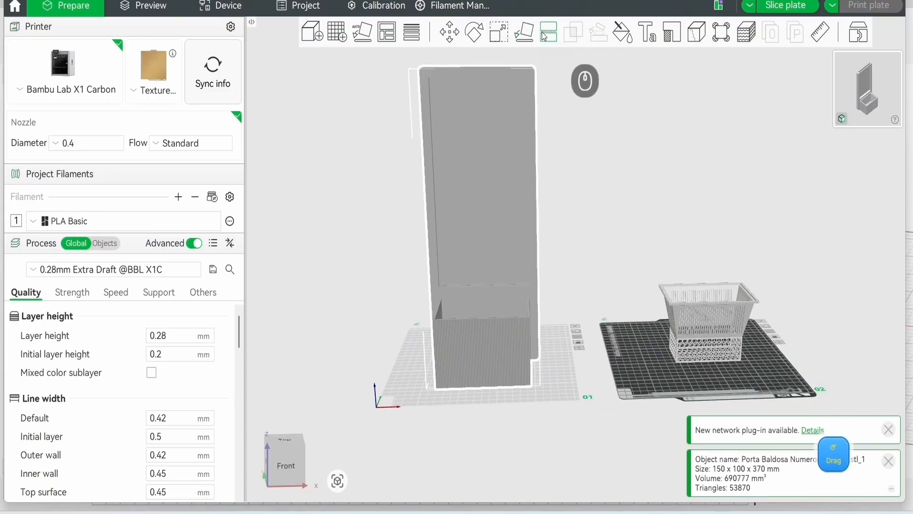
{"action": "left_click", "coordinate": [548, 33]}
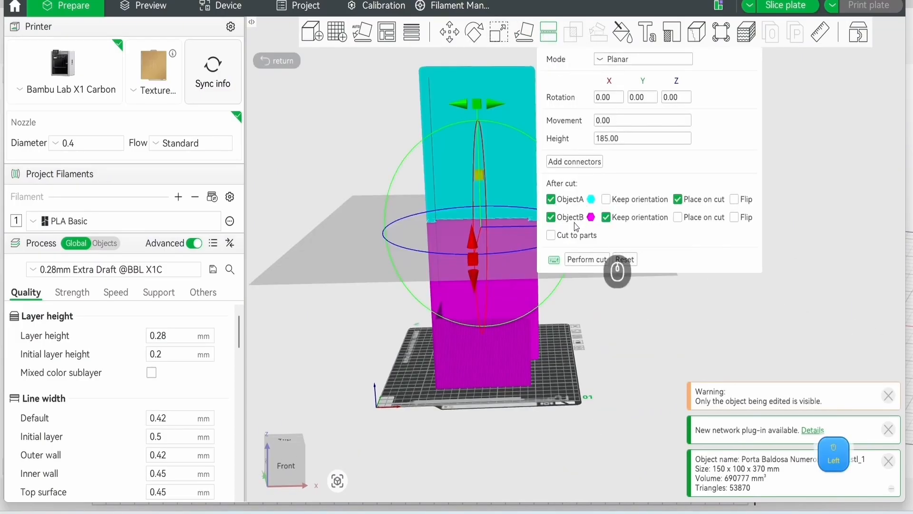
{"action": "left_click_drag", "start_coordinate": [655, 267], "coordinate": [584, 335]}
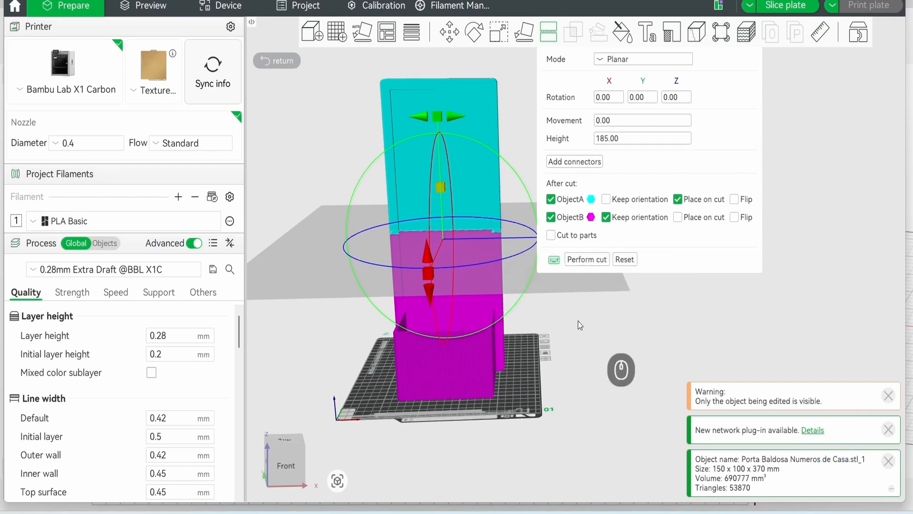
{"action": "mouse_move", "coordinate": [579, 320]}
{"action": "left_mouse_down"}
{"action": "mouse_move", "coordinate": [617, 316]}
{"action": "mouse_move", "coordinate": [607, 307]}
{"action": "mouse_move", "coordinate": [581, 313]}
{"action": "left_mouse_up"}
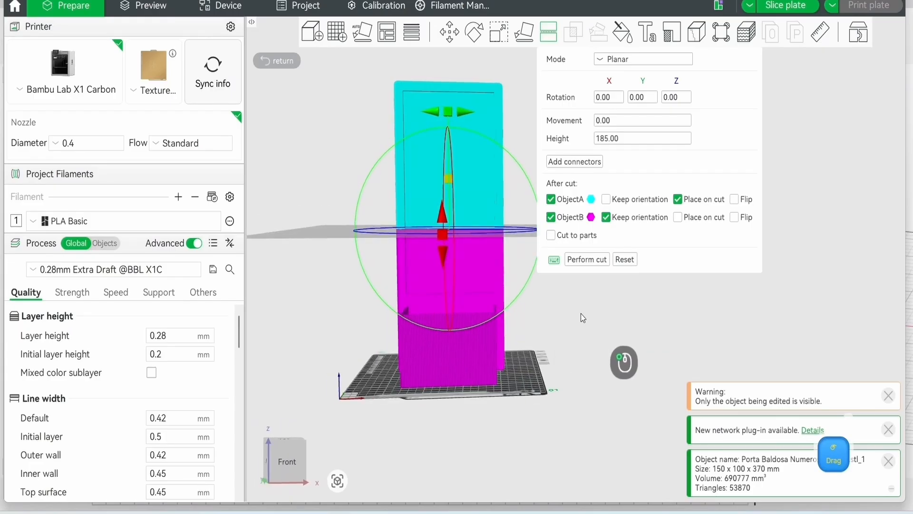
{"action": "left_click", "coordinate": [612, 62]}
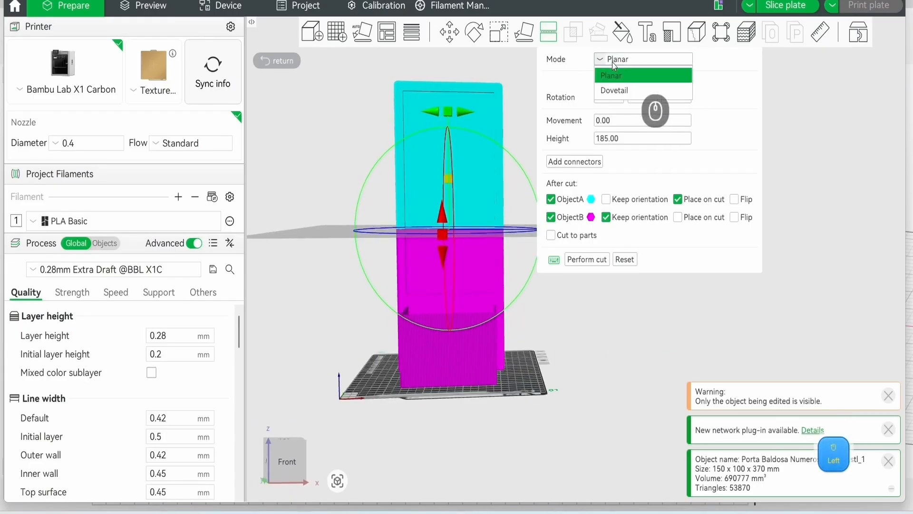
{"action": "left_click", "coordinate": [614, 91]}
{"action": "scroll", "coordinate": [421, 232], "scroll_direction": "down", "scroll_amount": 2}
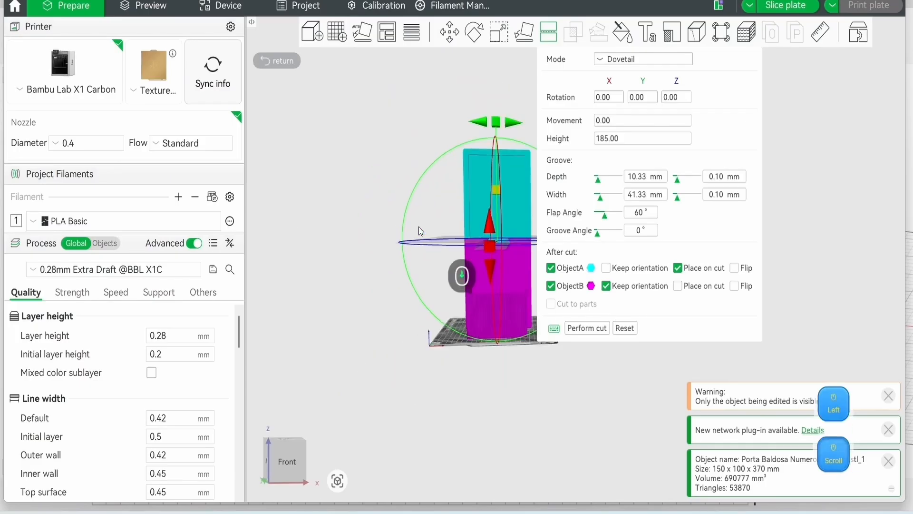
{"action": "scroll", "coordinate": [421, 238], "scroll_direction": "up", "scroll_amount": 5}
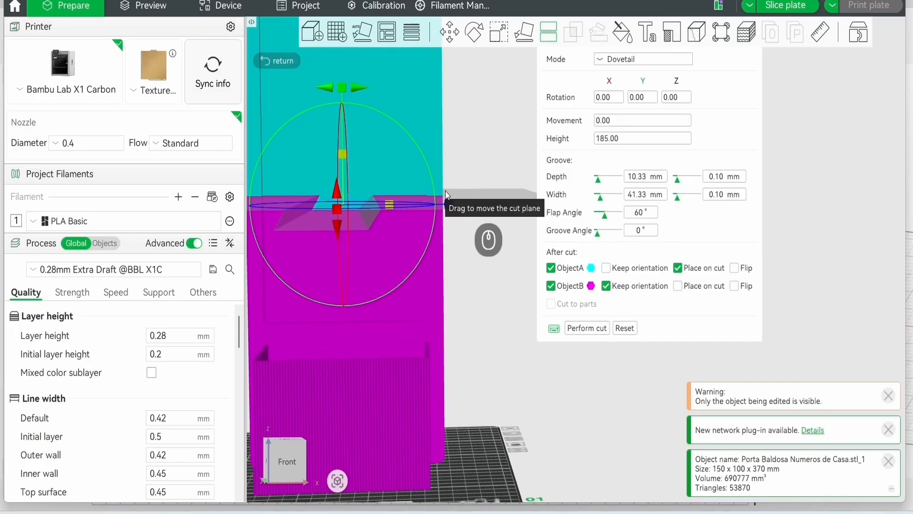
{"action": "left_click", "coordinate": [588, 328]}
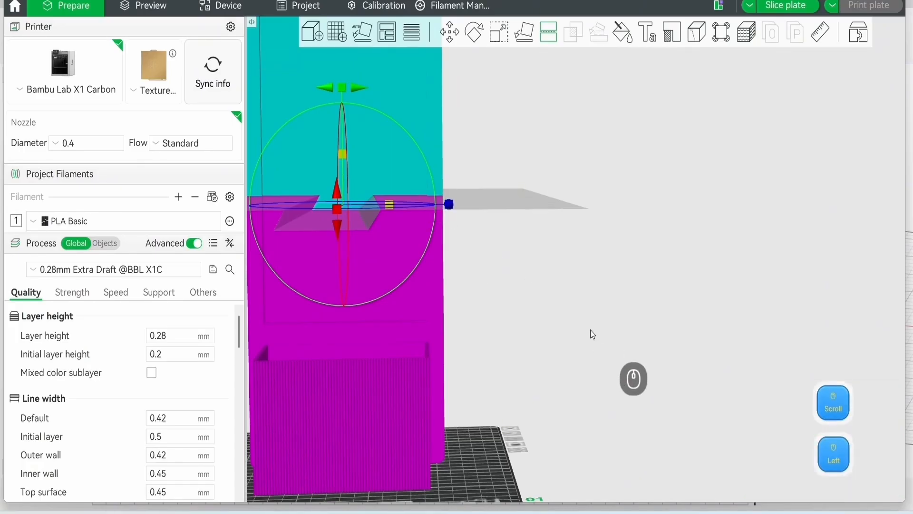
Step: Add a third plate and move the cut-off upper half of the tile holder onto it
{"action": "scroll", "coordinate": [562, 332], "scroll_direction": "up", "scroll_amount": 3}
{"action": "scroll", "coordinate": [566, 334], "scroll_direction": "down", "scroll_amount": 5}
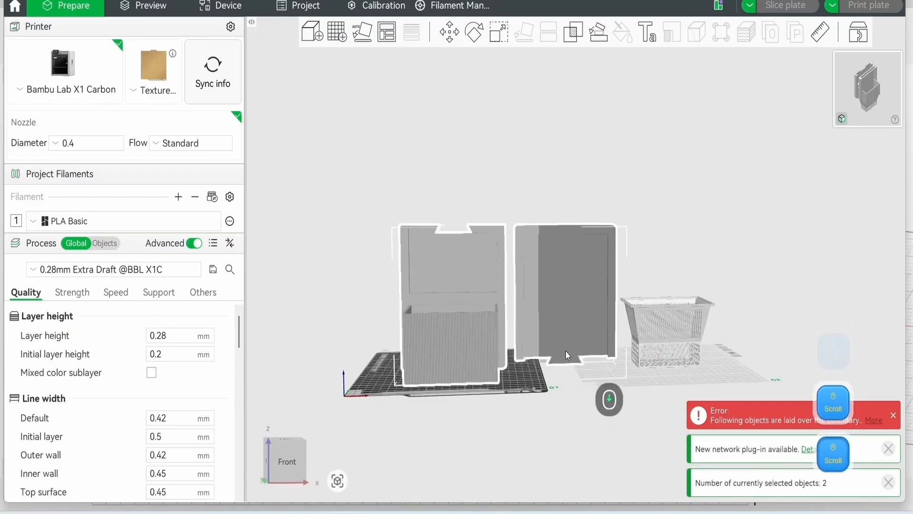
{"action": "left_click_drag", "start_coordinate": [565, 352], "coordinate": [529, 409]}
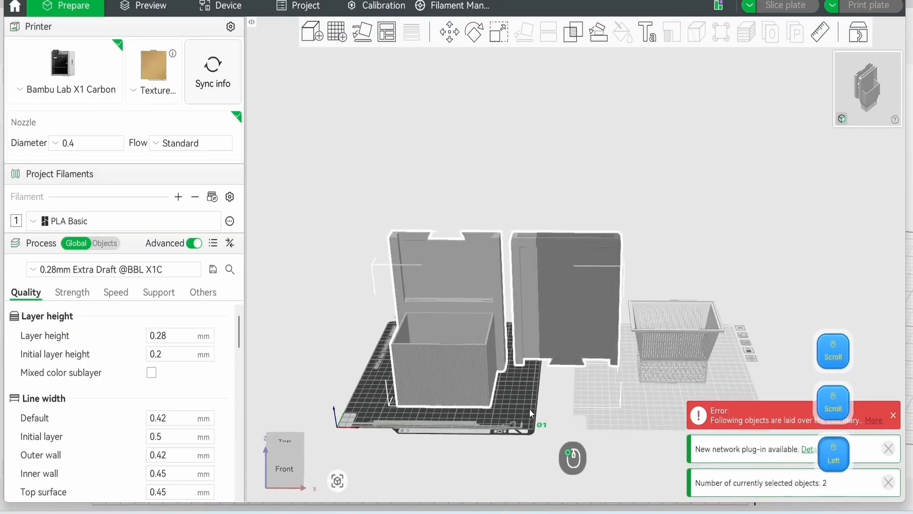
{"action": "left_click", "coordinate": [339, 31]}
{"action": "left_click_drag", "start_coordinate": [564, 120], "coordinate": [567, 252]}
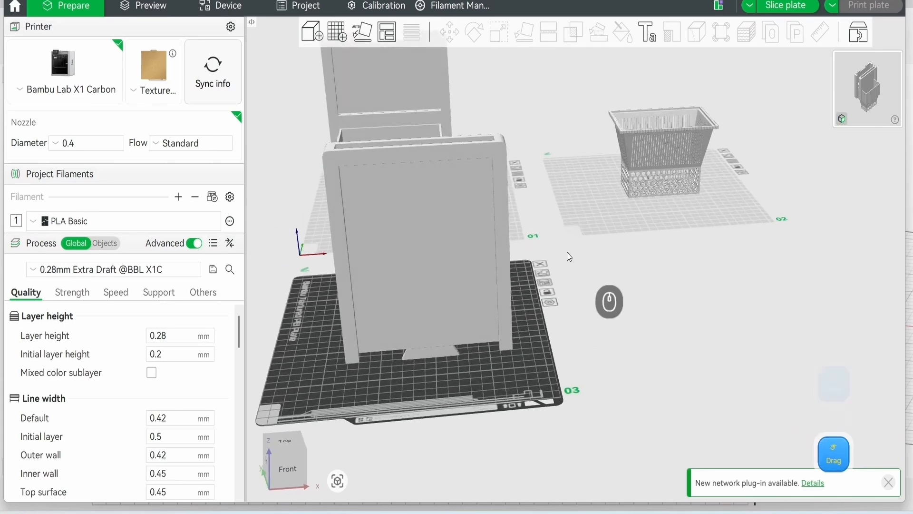
Step: Change the project filament to Bambu ABS
{"action": "scroll", "coordinate": [573, 268], "scroll_direction": "down", "scroll_amount": 3}
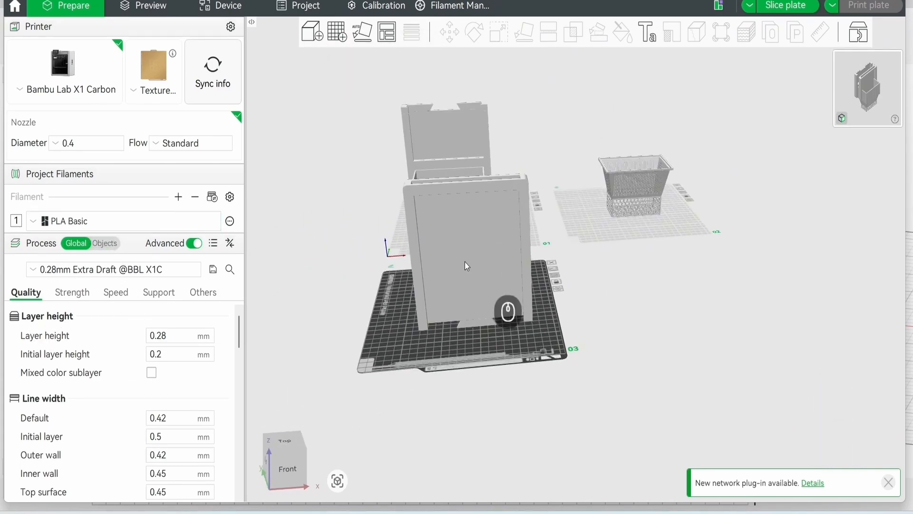
{"action": "left_click", "coordinate": [69, 223]}
{"action": "mouse_move", "coordinate": [100, 307]}
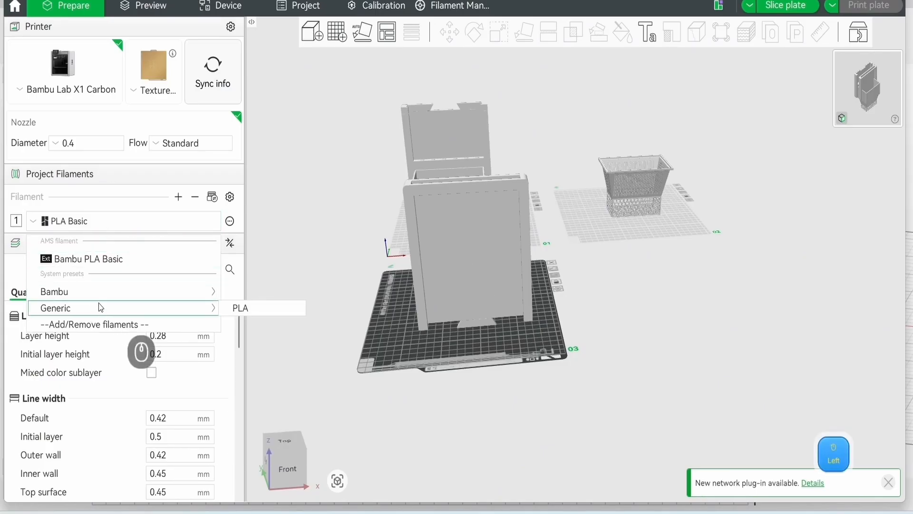
{"action": "mouse_move", "coordinate": [128, 292]}
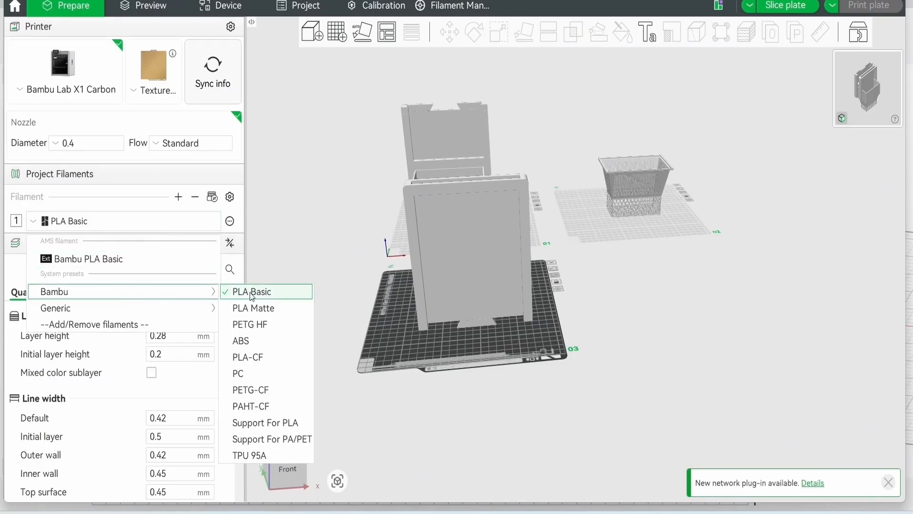
{"action": "left_click", "coordinate": [248, 339]}
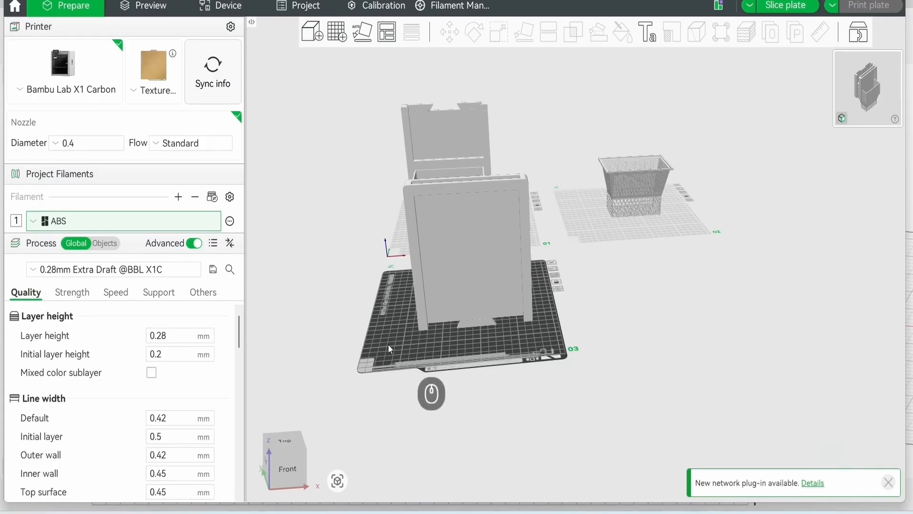
Step: Lay the upper half on plate 3 on its flat end face with the dovetail tongue pointing up
{"action": "left_click_drag", "start_coordinate": [388, 347], "coordinate": [329, 324]}
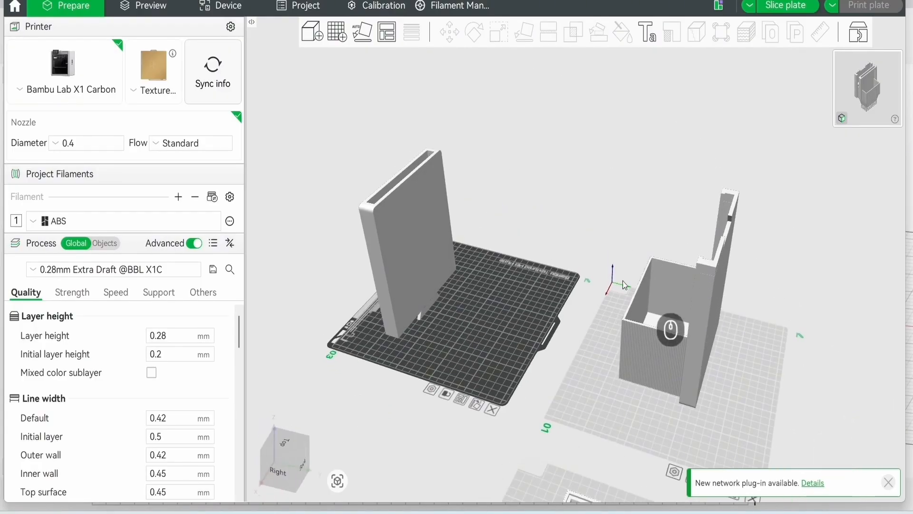
{"action": "left_click_drag", "start_coordinate": [471, 310], "coordinate": [397, 273]}
{"action": "left_click", "coordinate": [400, 270]}
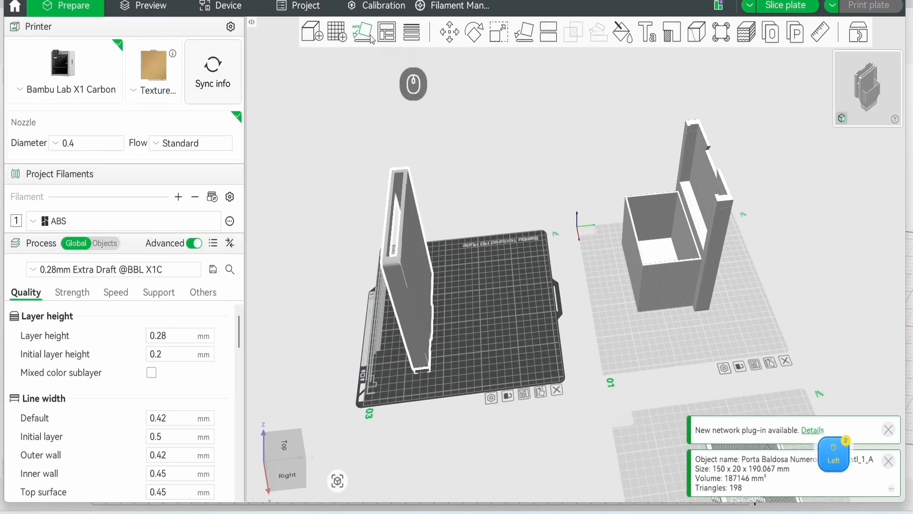
{"action": "left_click", "coordinate": [524, 32]}
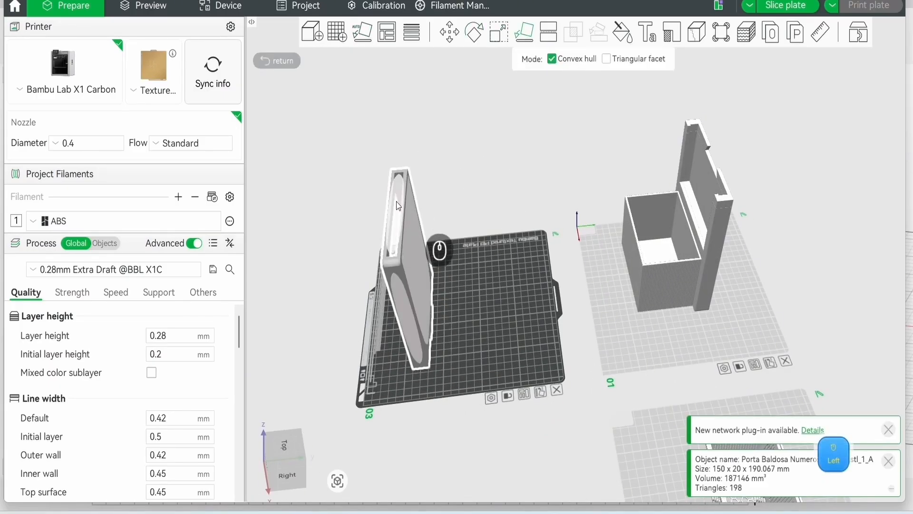
{"action": "left_click", "coordinate": [406, 229]}
{"action": "mouse_move", "coordinate": [476, 343]}
{"action": "left_mouse_down"}
{"action": "mouse_move", "coordinate": [461, 340]}
{"action": "mouse_move", "coordinate": [478, 336]}
{"action": "left_mouse_up"}
Step: Slice all plates and review the filament use and print time of each plate and of all plates together
{"action": "key", "text": "ctrl+r"}
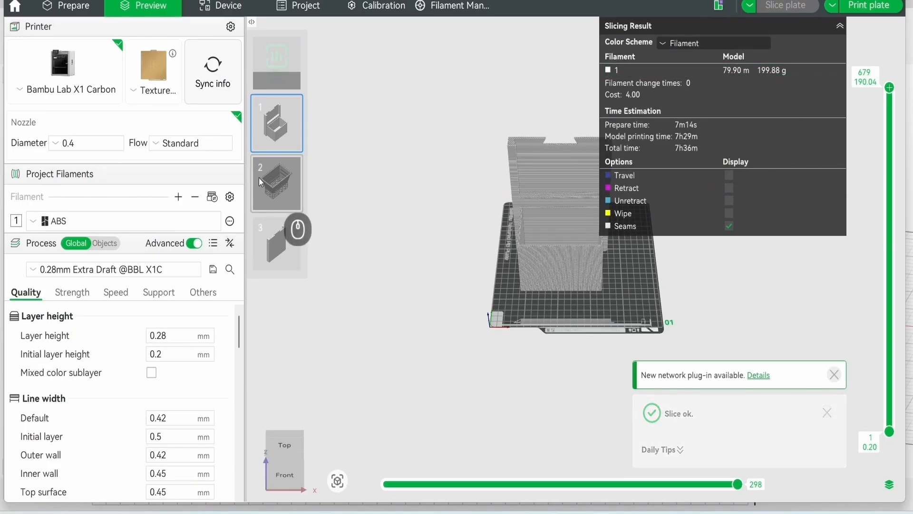
{"action": "left_click", "coordinate": [276, 250]}
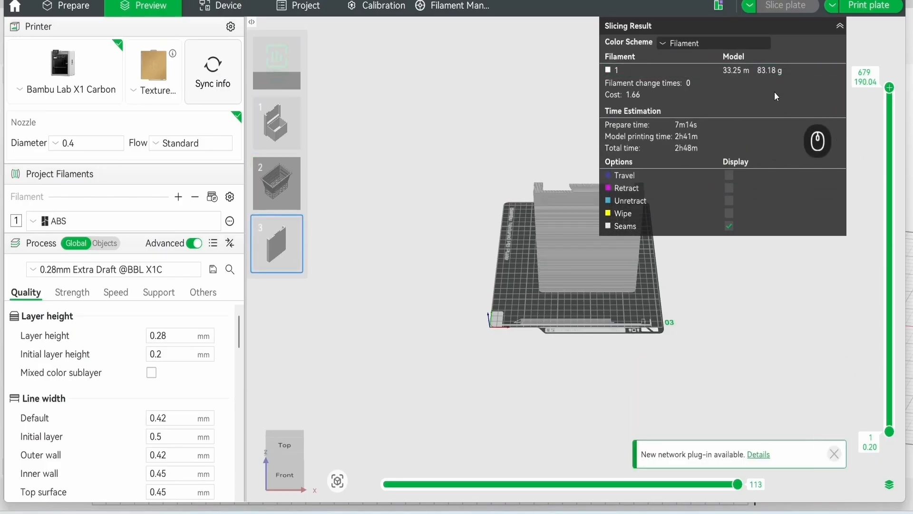
{"action": "left_click", "coordinate": [288, 174]}
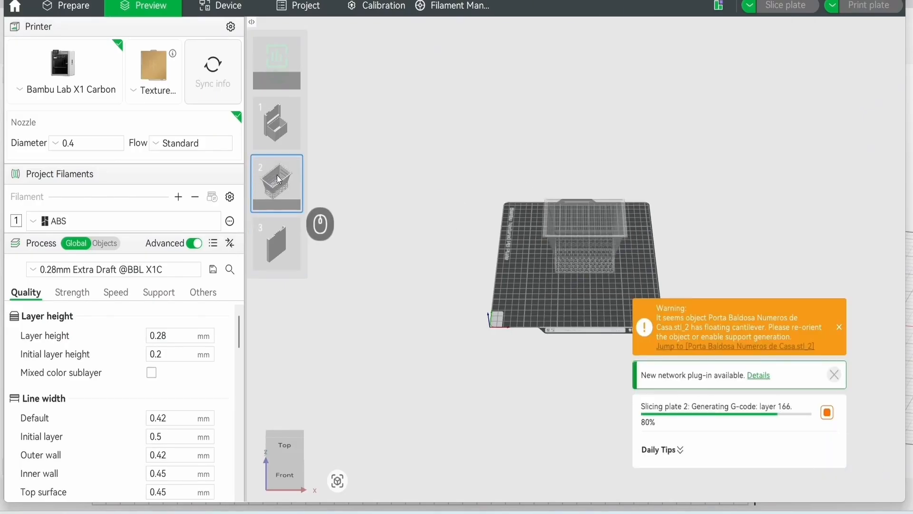
{"action": "left_click", "coordinate": [265, 71]}
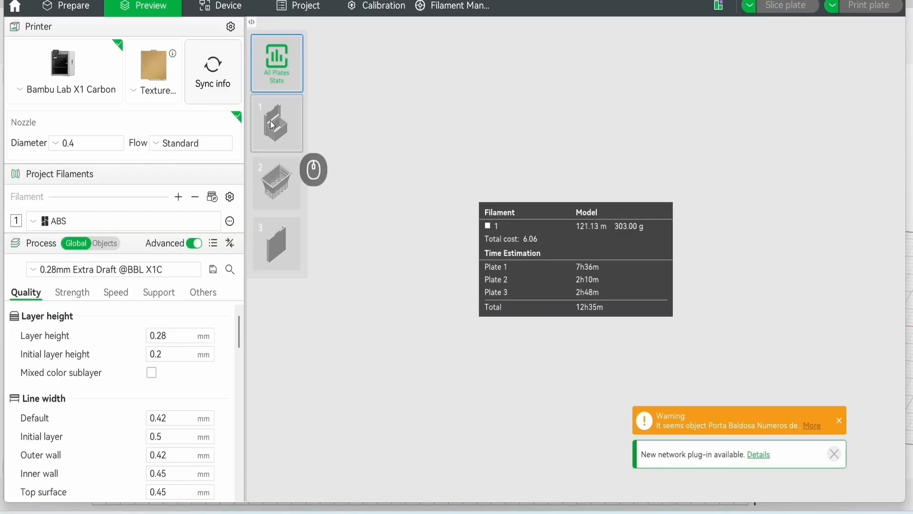
Step: Load Universal_Wall_Mount_VC from Downloads as an added part of the holder's lower half on plate 1
{"action": "left_click", "coordinate": [67, 6]}
{"action": "left_click_drag", "start_coordinate": [636, 180], "coordinate": [452, 251]}
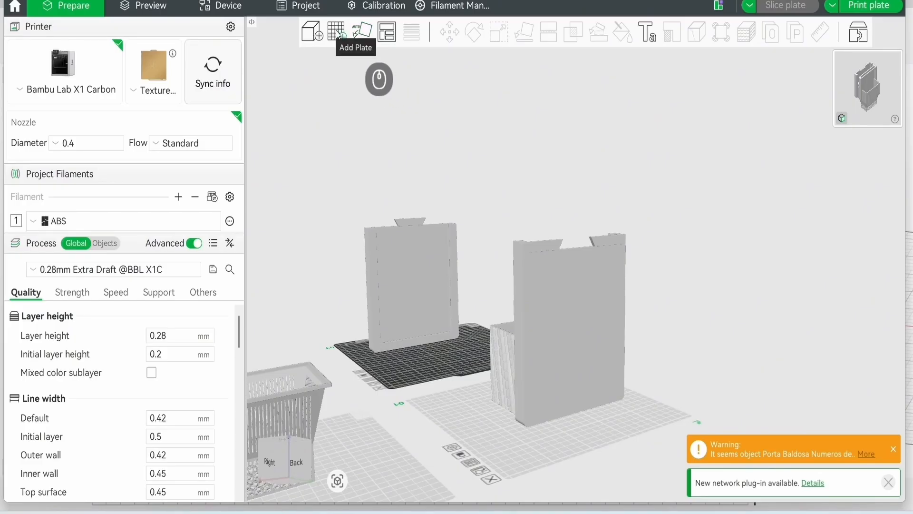
{"action": "left_click", "coordinate": [537, 278]}
{"action": "right_click", "coordinate": [540, 277]}
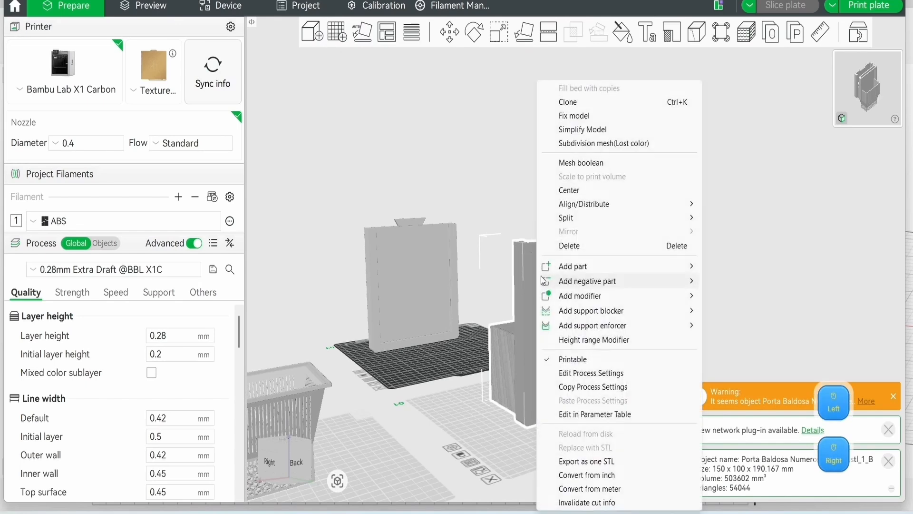
{"action": "mouse_move", "coordinate": [609, 267]}
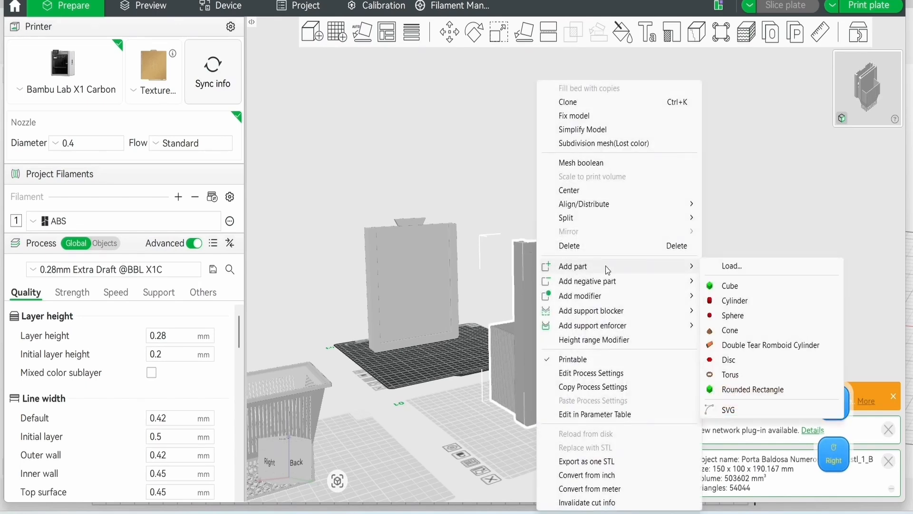
{"action": "left_click", "coordinate": [731, 267]}
{"action": "left_click", "coordinate": [186, 270]}
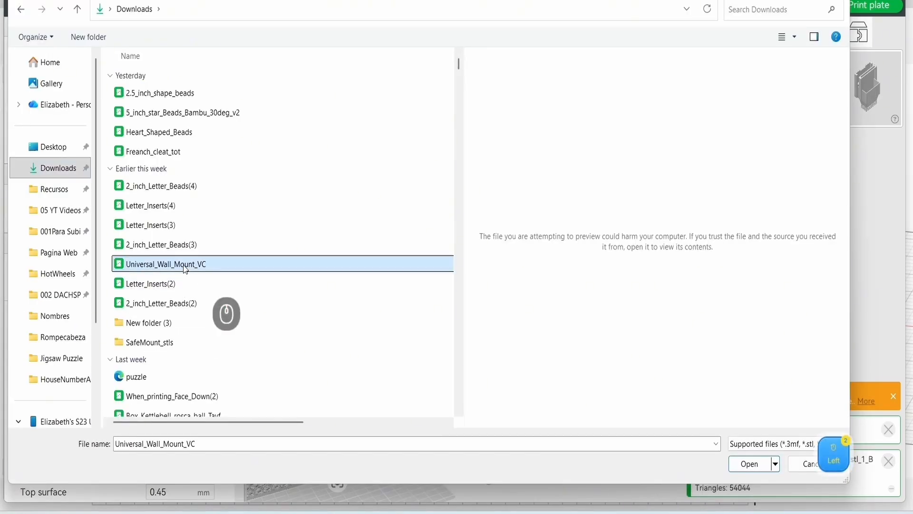
{"action": "left_click", "coordinate": [746, 463]}
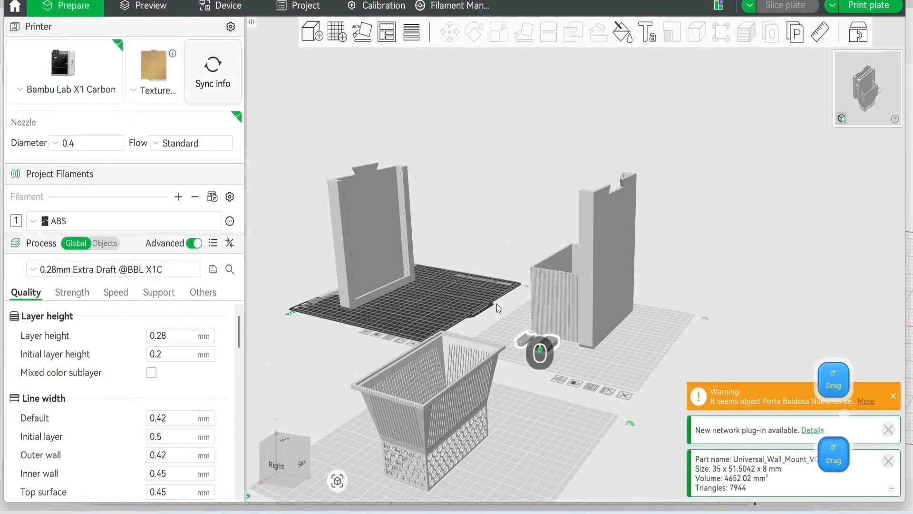
Step: Separate the loaded wall mount from the holder into individual objects on plate 1
{"action": "left_click_drag", "start_coordinate": [497, 304], "coordinate": [557, 431]}
{"action": "left_click", "coordinate": [577, 461]}
{"action": "left_click", "coordinate": [546, 455]}
{"action": "left_click", "coordinate": [584, 390]}
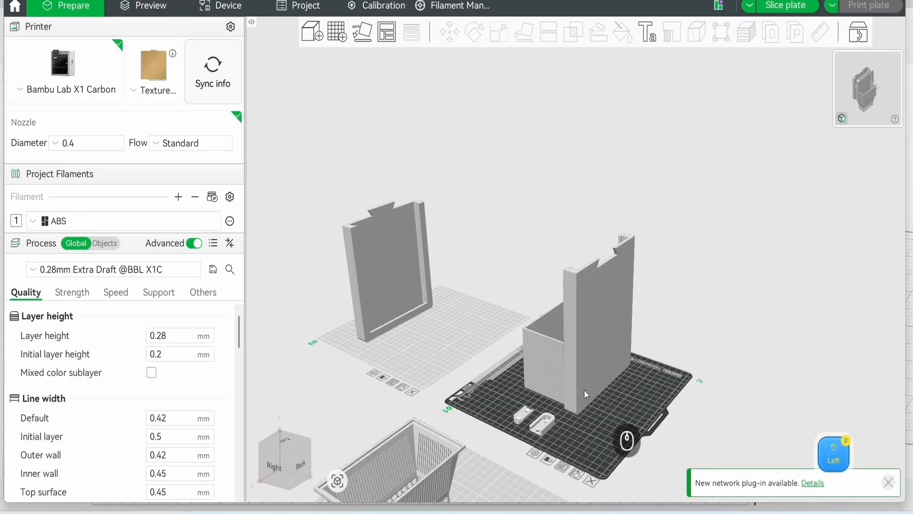
Step: Move the 35 x 20 x 8 mm mount piece onto plate 3 and the smaller mount piece behind the holder's back wall
{"action": "left_click_drag", "start_coordinate": [545, 428], "coordinate": [538, 432]}
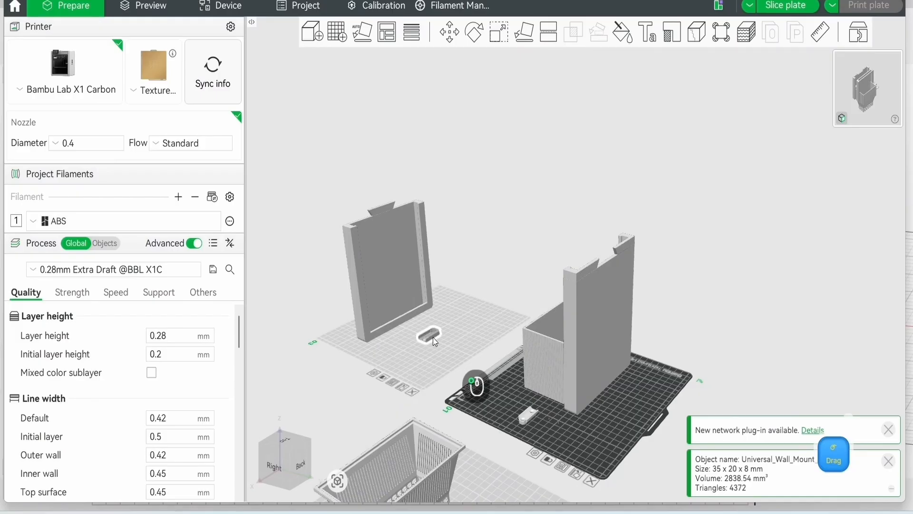
{"action": "left_click", "coordinate": [433, 337]}
{"action": "left_click_drag", "start_coordinate": [598, 442], "coordinate": [572, 439]}
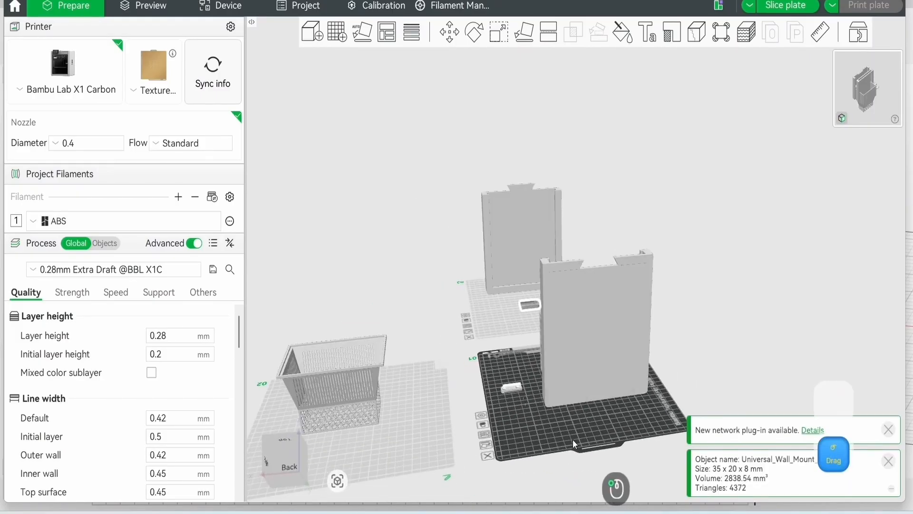
{"action": "left_click", "coordinate": [588, 417]}
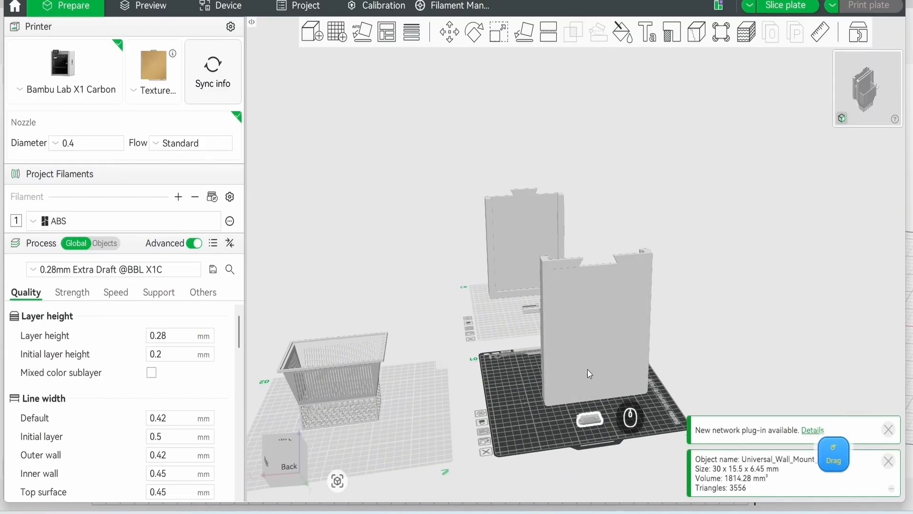
{"action": "left_click_drag", "start_coordinate": [624, 427], "coordinate": [624, 442]}
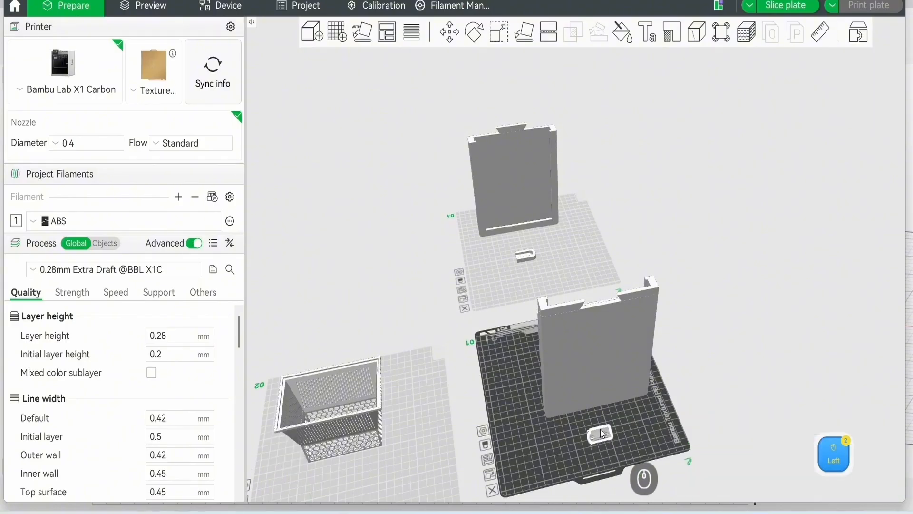
Step: Center both the holder's lower half and the small wall mount piece on plate 1
{"action": "right_click", "coordinate": [581, 377]}
{"action": "left_click", "coordinate": [621, 207]}
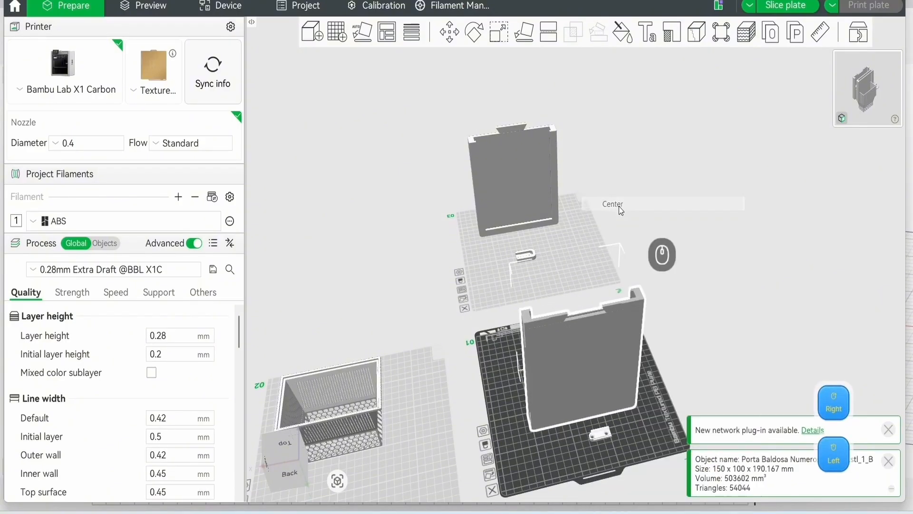
{"action": "right_click", "coordinate": [607, 435]}
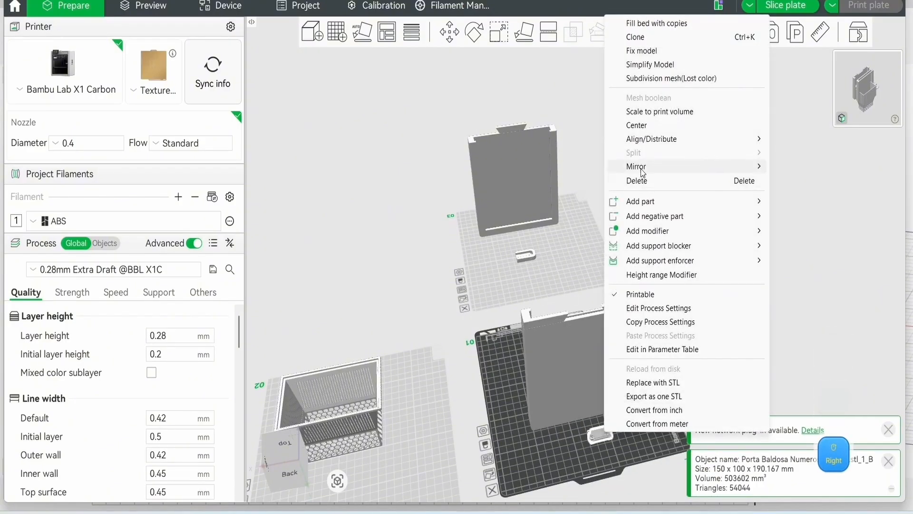
{"action": "left_click", "coordinate": [640, 125]}
{"action": "left_click_drag", "start_coordinate": [662, 430], "coordinate": [656, 433]}
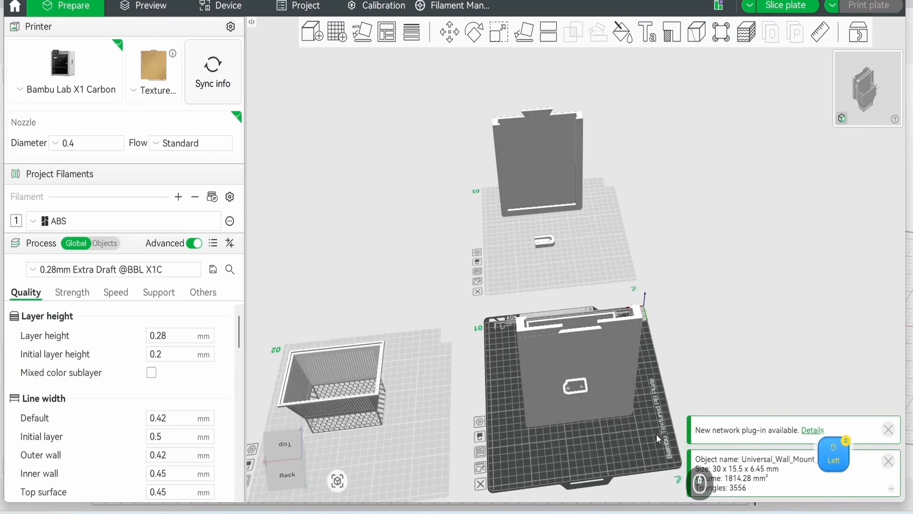
Step: Rotate the small wall mount piece 90° about Z and 90° about X so it stands upright
{"action": "left_click", "coordinate": [474, 35]}
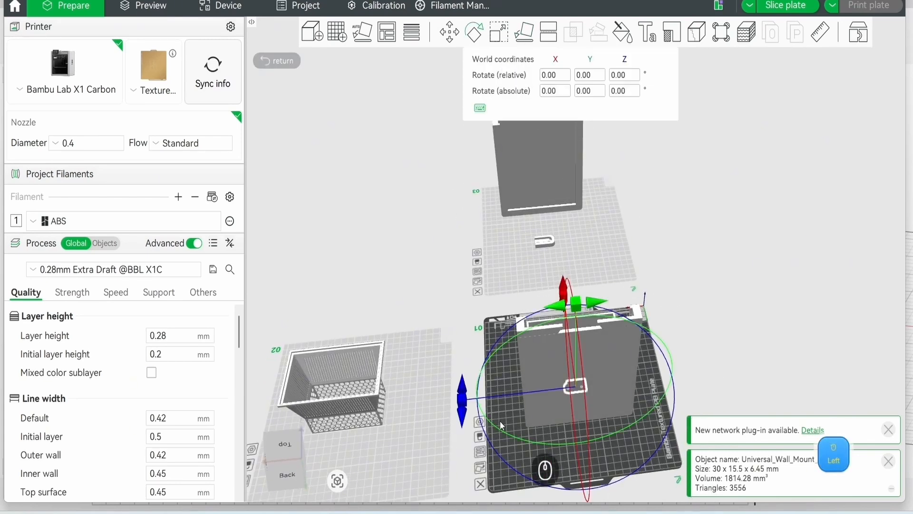
{"action": "left_click", "coordinate": [628, 81]}
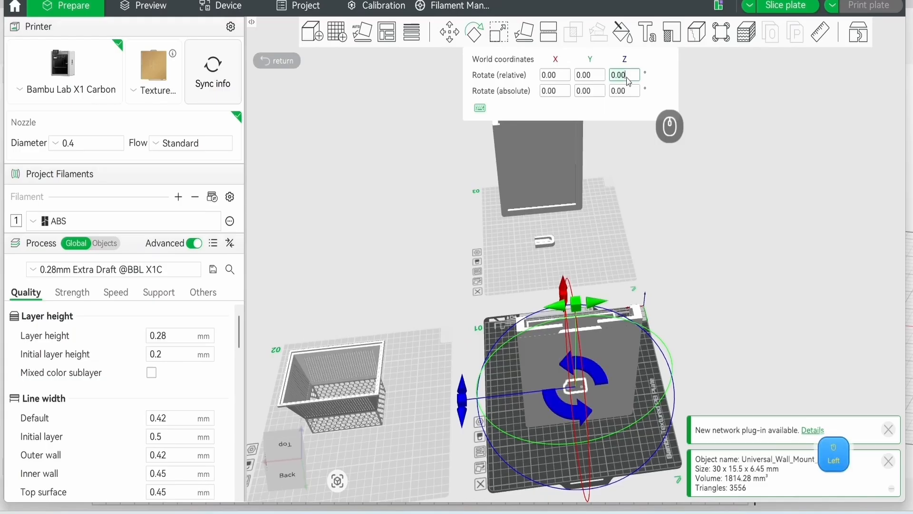
{"action": "type", "text": "90"}
{"action": "key", "text": "Return"}
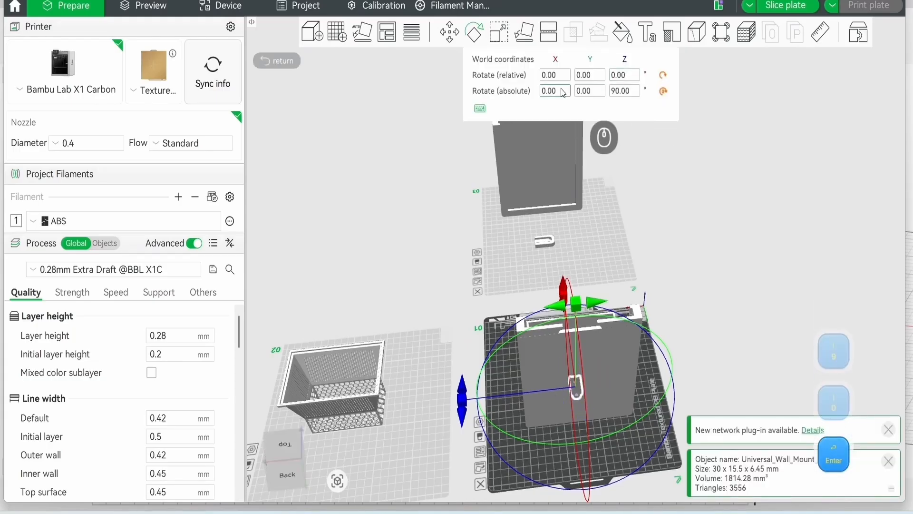
{"action": "left_click", "coordinate": [549, 78]}
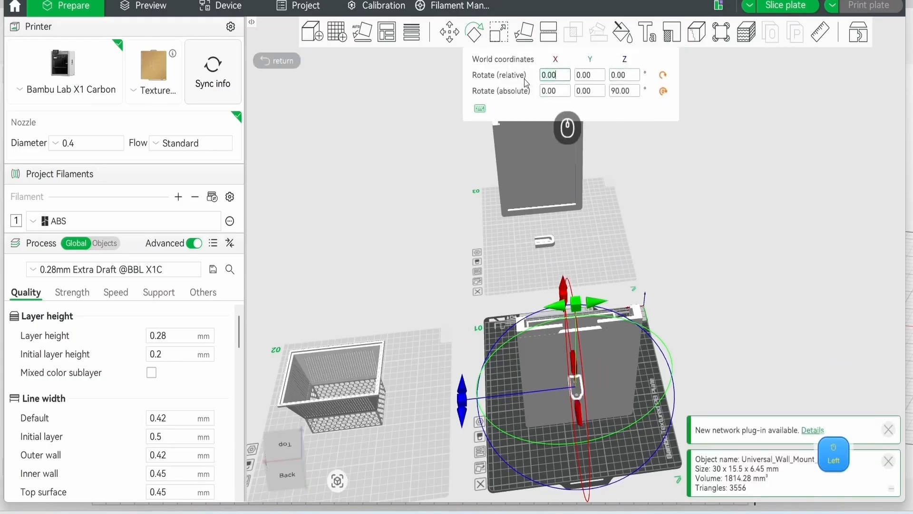
{"action": "type", "text": "90"}
{"action": "key", "text": "Return"}
Step: Move the small mount piece along Y to about 187.7 mm, just outside the holder's back wall
{"action": "key", "text": "m"}
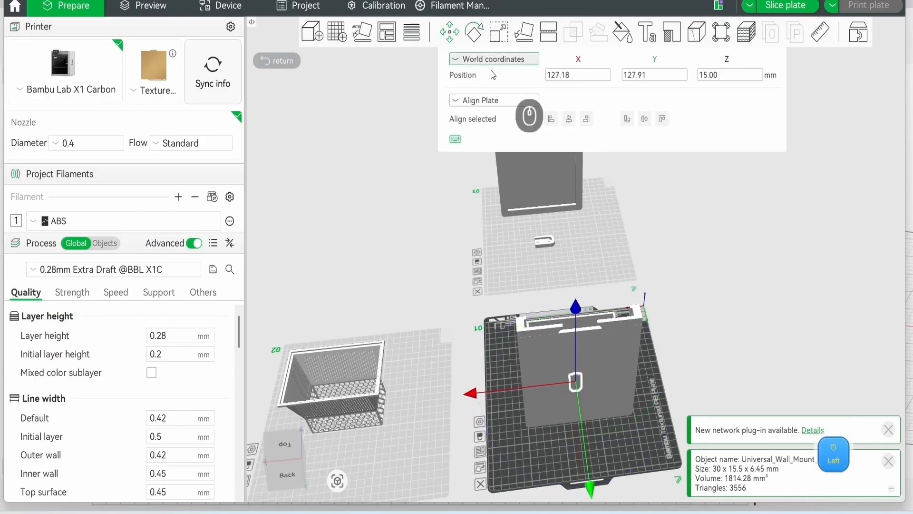
{"action": "middle_click_drag", "start_coordinate": [590, 485], "coordinate": [566, 352]}
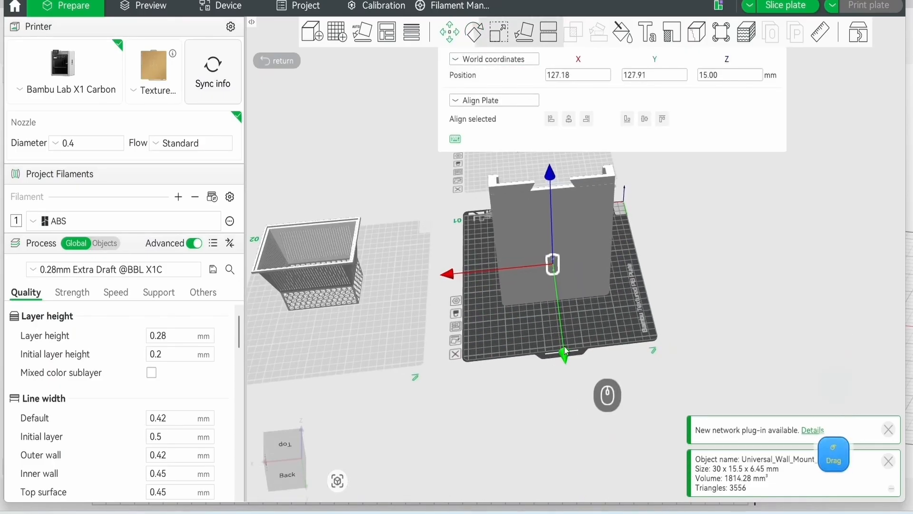
{"action": "left_click_drag", "start_coordinate": [564, 352], "coordinate": [568, 372]}
{"action": "left_click_drag", "start_coordinate": [568, 372], "coordinate": [573, 392]}
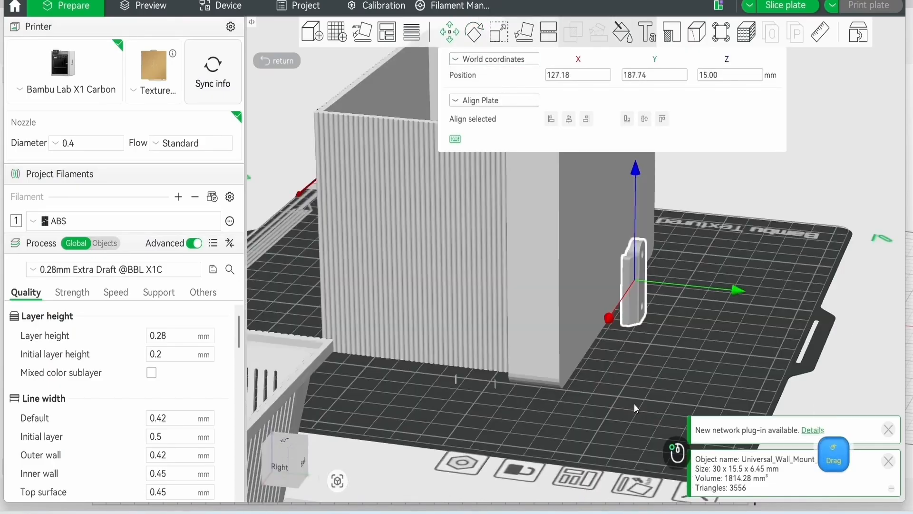
{"action": "left_click_drag", "start_coordinate": [634, 406], "coordinate": [636, 402]}
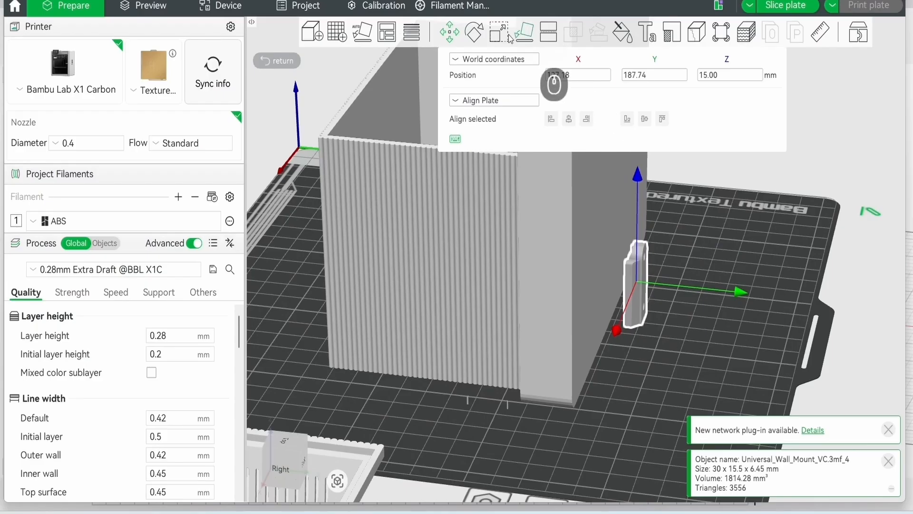
Step: Rotate the small mount piece 180° about X to flip the side facing the holder
{"action": "left_click", "coordinate": [476, 35]}
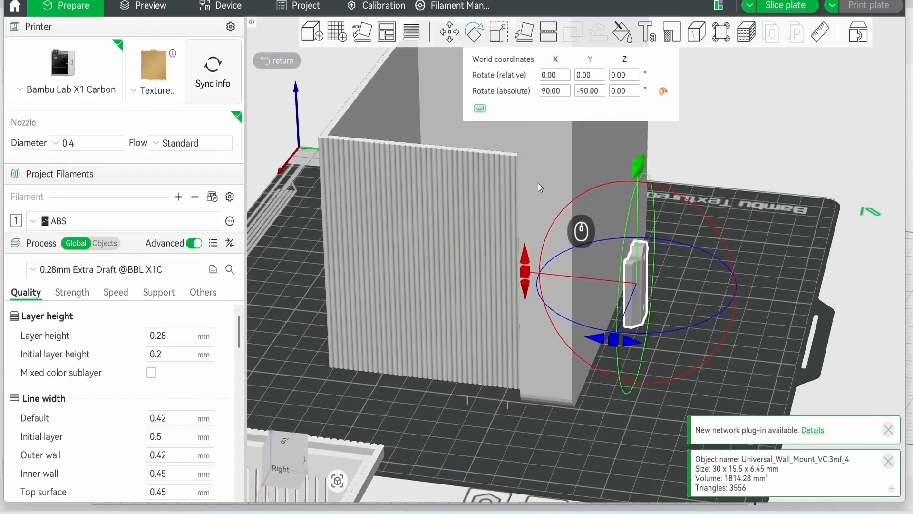
{"action": "left_click", "coordinate": [547, 75]}
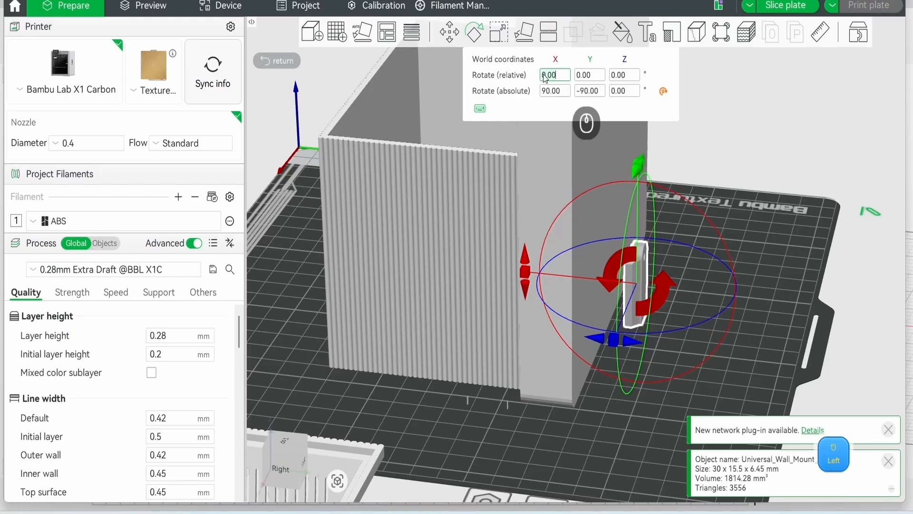
{"action": "type", "text": "180"}
{"action": "key", "text": "Return"}
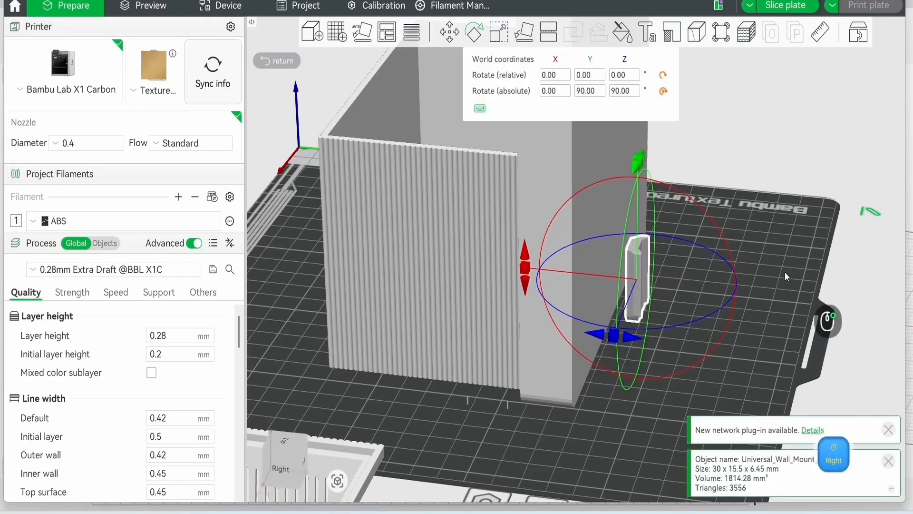
Step: Move the small mount piece along Y to about 180.3 mm, against the holder's back wall
{"action": "right_click_drag", "start_coordinate": [785, 272], "coordinate": [618, 185]}
{"action": "left_click", "coordinate": [457, 40]}
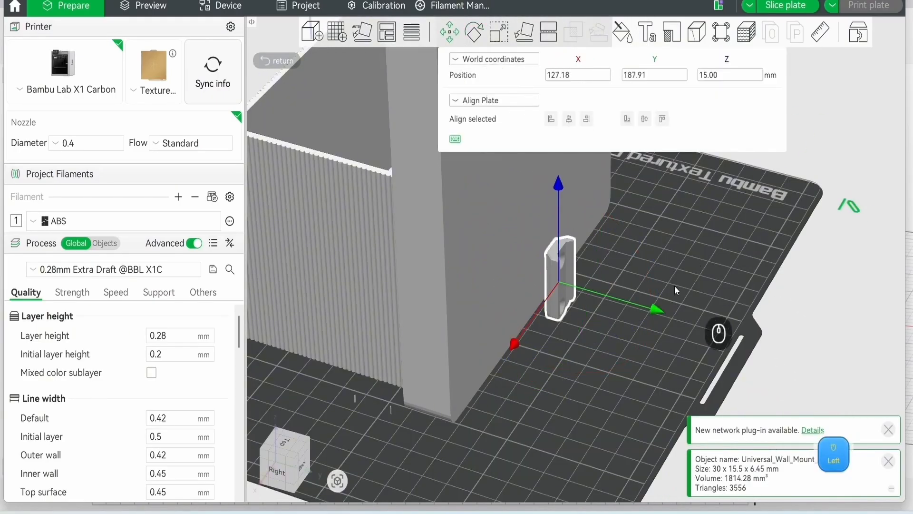
{"action": "left_click_drag", "start_coordinate": [654, 309], "coordinate": [633, 300]}
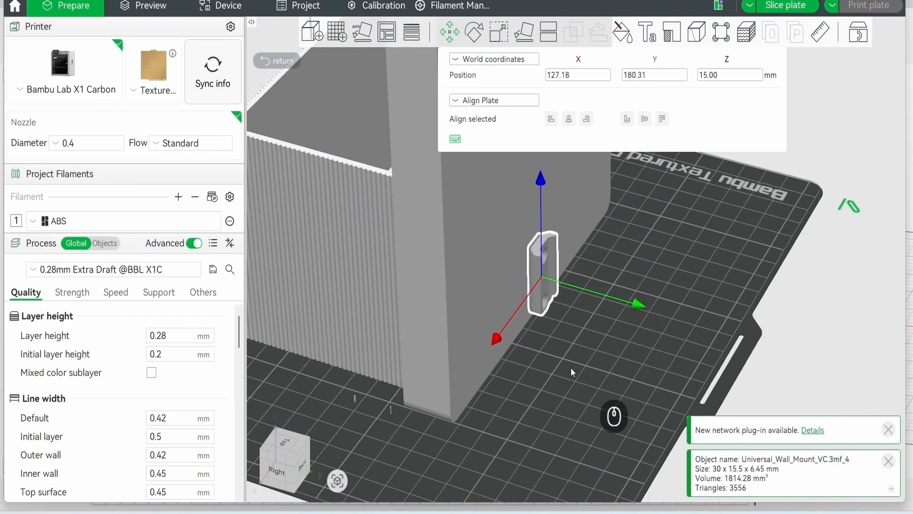
{"action": "left_click_drag", "start_coordinate": [571, 367], "coordinate": [567, 310]}
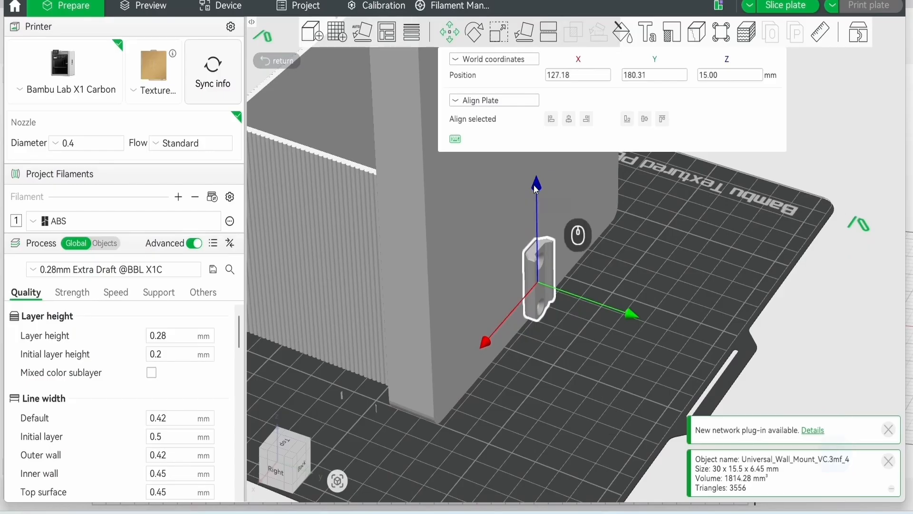
Step: Try to raise the small mount piece along Z on the holder's back wall
{"action": "left_click_drag", "start_coordinate": [536, 186], "coordinate": [491, 315]}
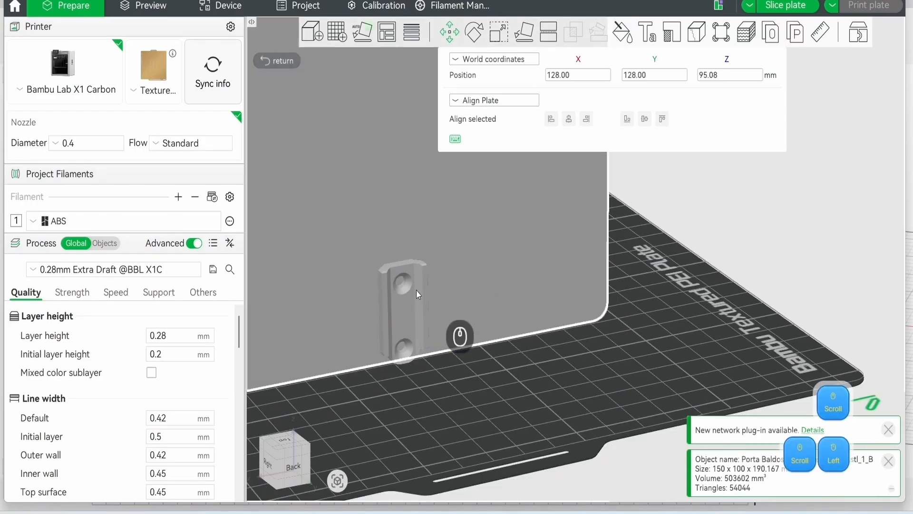
{"action": "left_click", "coordinate": [413, 297]}
{"action": "left_click_drag", "start_coordinate": [400, 195], "coordinate": [373, 51]}
{"action": "left_click", "coordinate": [516, 358]}
{"action": "scroll", "coordinate": [467, 361], "scroll_direction": "down", "scroll_amount": 6}
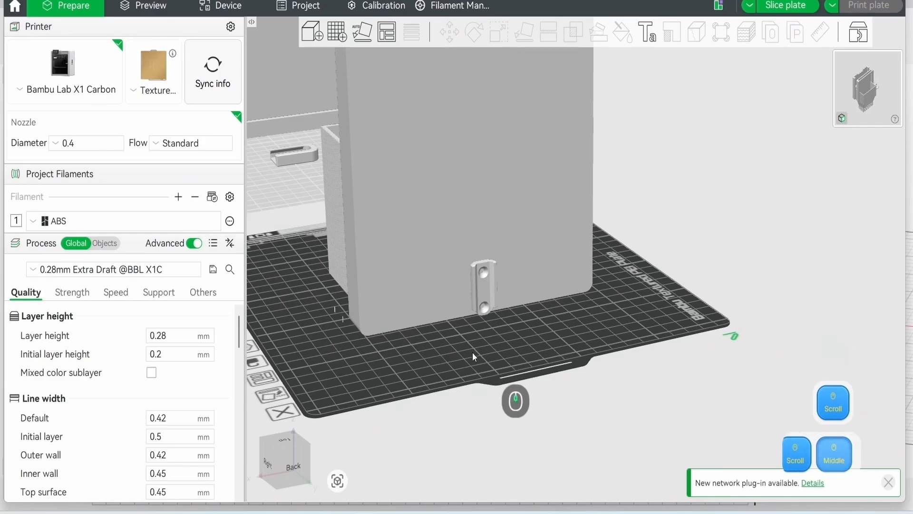
{"action": "middle_click_drag", "start_coordinate": [472, 352], "coordinate": [484, 445]}
Step: Delete the leftover objects Universal_Wall_Mount_VC.3mf_2 and Universal_Wall_Mount_VC.3mf_3 from plate 1
{"action": "left_click", "coordinate": [520, 271]}
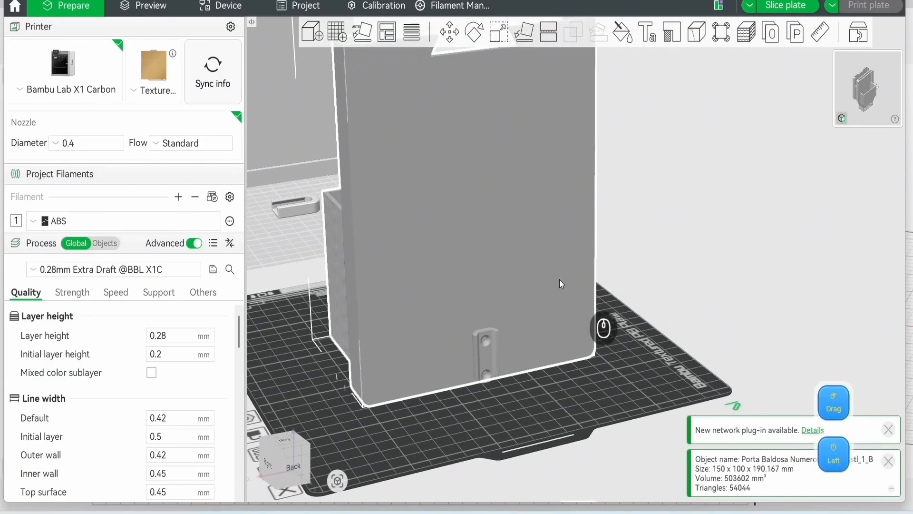
{"action": "left_click", "coordinate": [105, 243]}
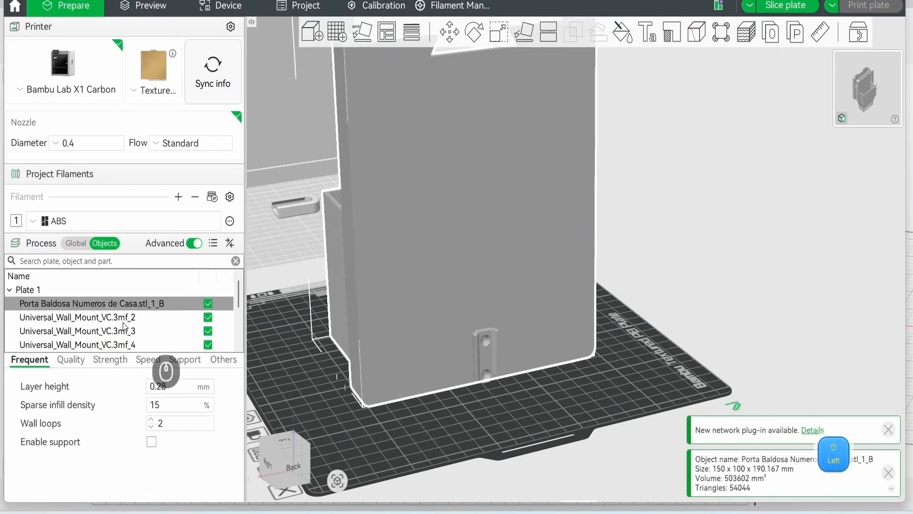
{"action": "left_click", "coordinate": [124, 321]}
{"action": "left_click", "coordinate": [119, 333]}
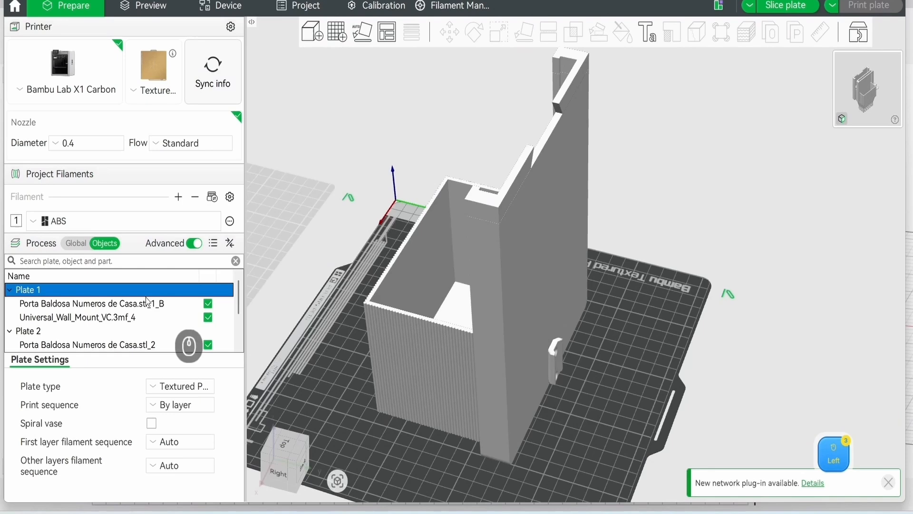
Step: Export the Universal_Wall_Mount_VC.3mf_4 object as one STL named "Soporte de pared" to the Desktop
{"action": "left_click", "coordinate": [127, 319]}
{"action": "right_click", "coordinate": [125, 327]}
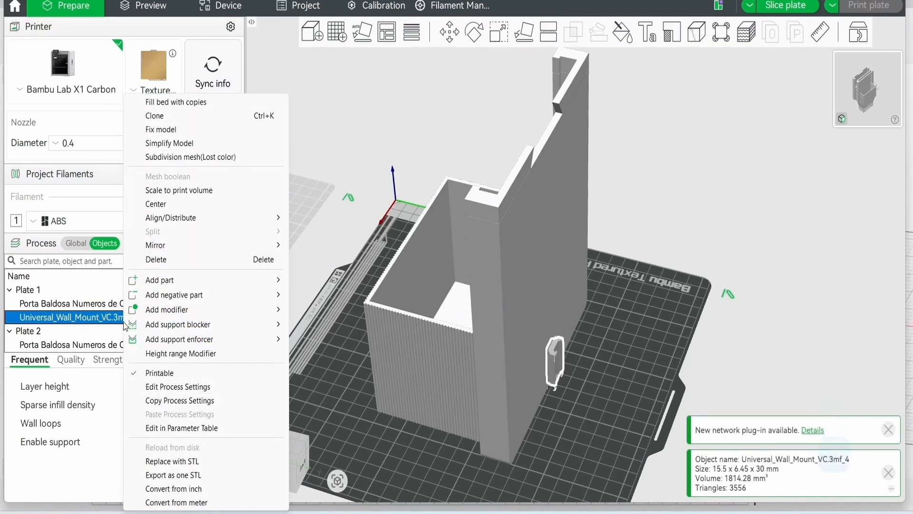
{"action": "left_click", "coordinate": [222, 476]}
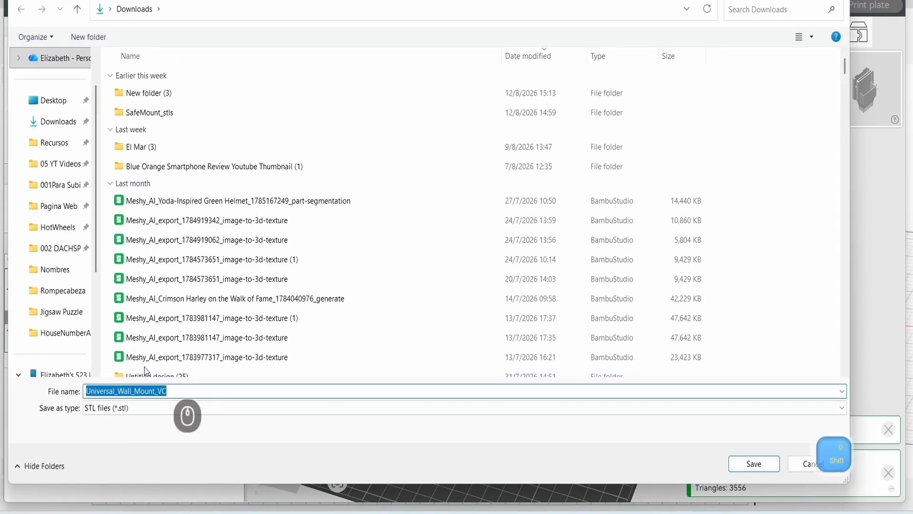
{"action": "type", "text": "Soporte de pared"}
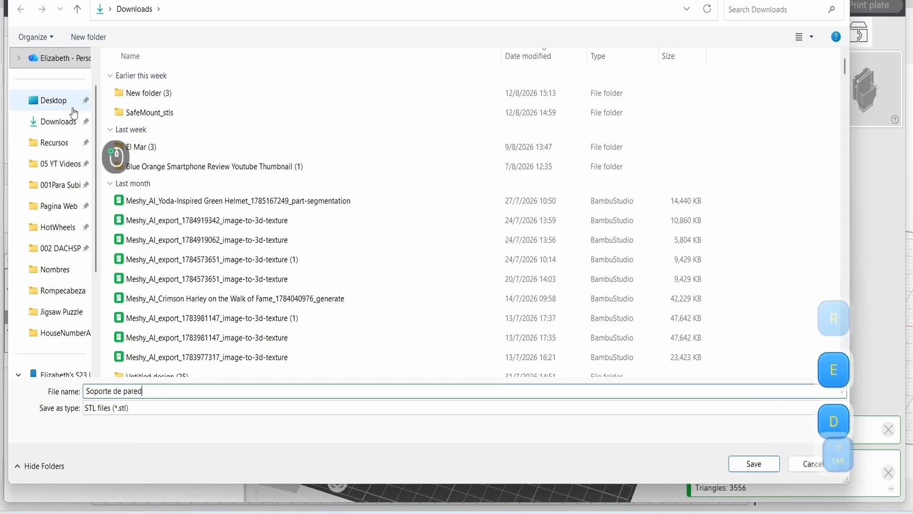
{"action": "left_click", "coordinate": [47, 100]}
{"action": "left_click", "coordinate": [764, 465]}
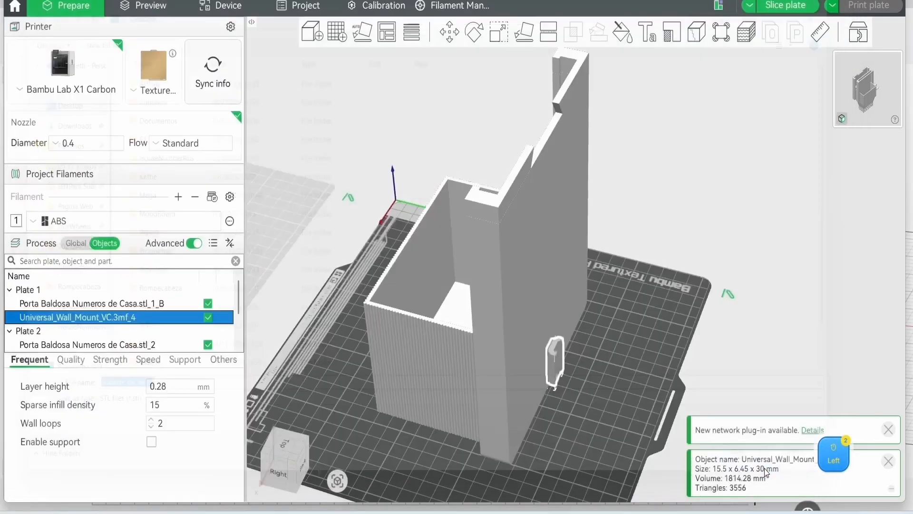
Step: Delete the original small mount object from plate 1, leaving the holder in place
{"action": "left_click", "coordinate": [597, 414]}
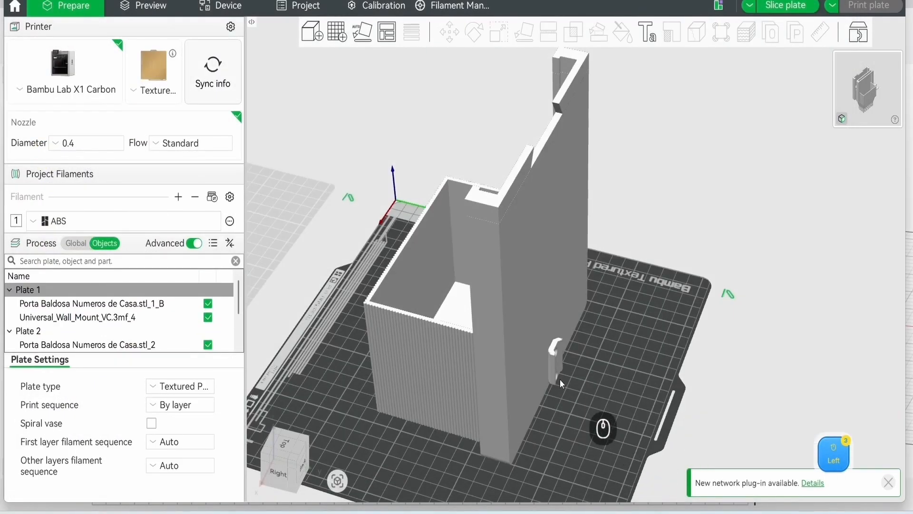
{"action": "left_click", "coordinate": [561, 378]}
{"action": "left_click", "coordinate": [587, 416]}
Step: Load "Soporte de pared.stl" from the Desktop into the holder object as an added part
{"action": "right_click", "coordinate": [472, 272]}
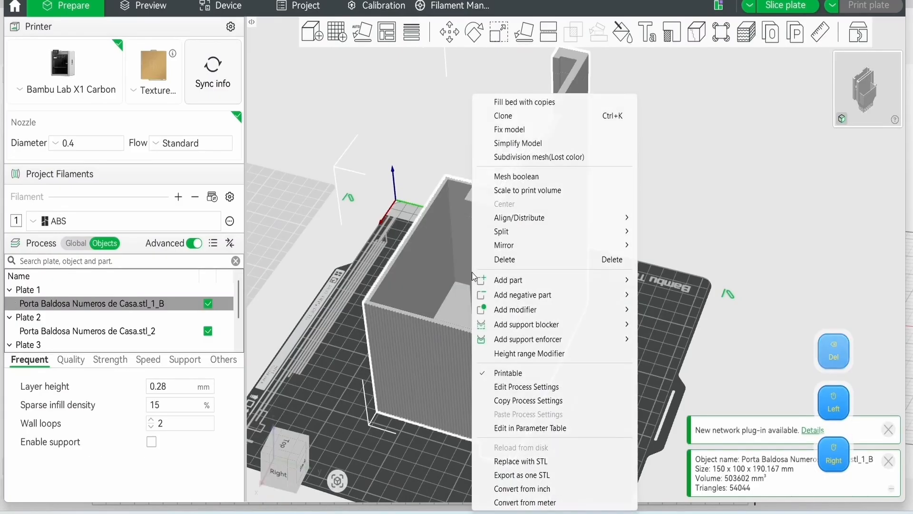
{"action": "mouse_move", "coordinate": [526, 287]}
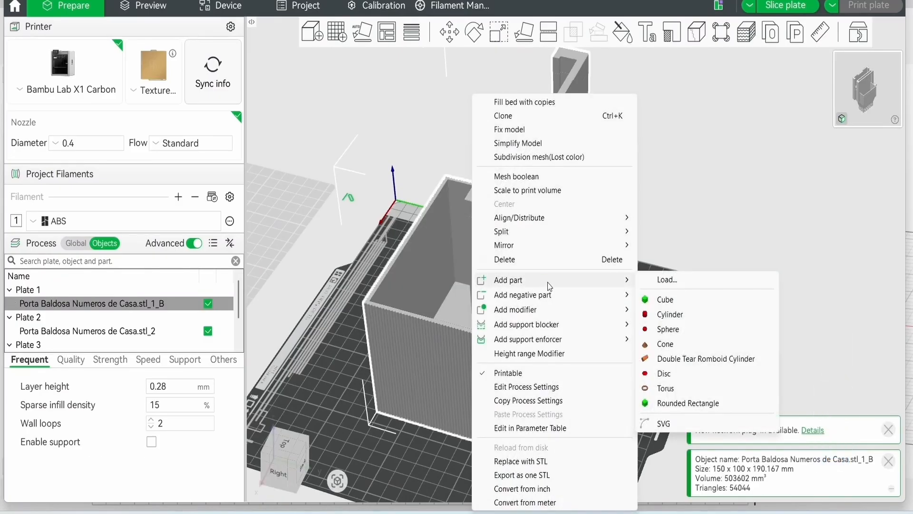
{"action": "left_click", "coordinate": [657, 284]}
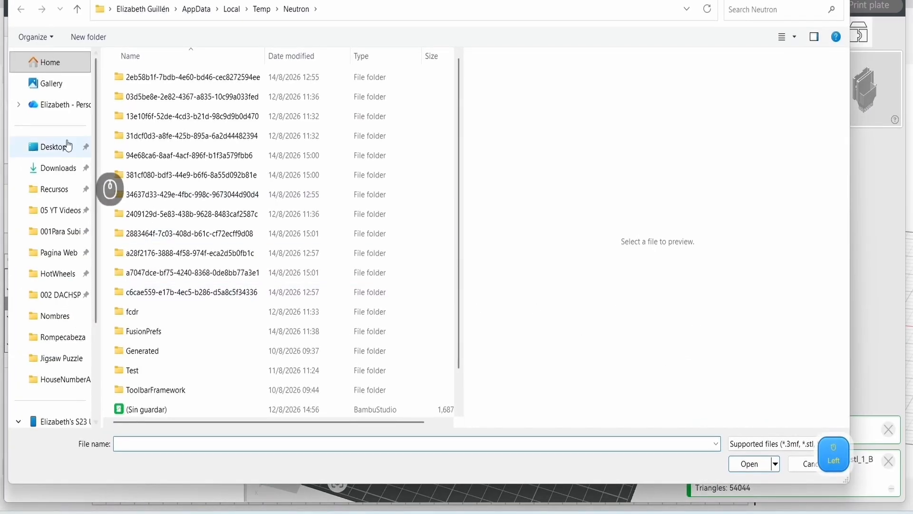
{"action": "left_click", "coordinate": [67, 146]}
{"action": "double_click", "coordinate": [174, 410]}
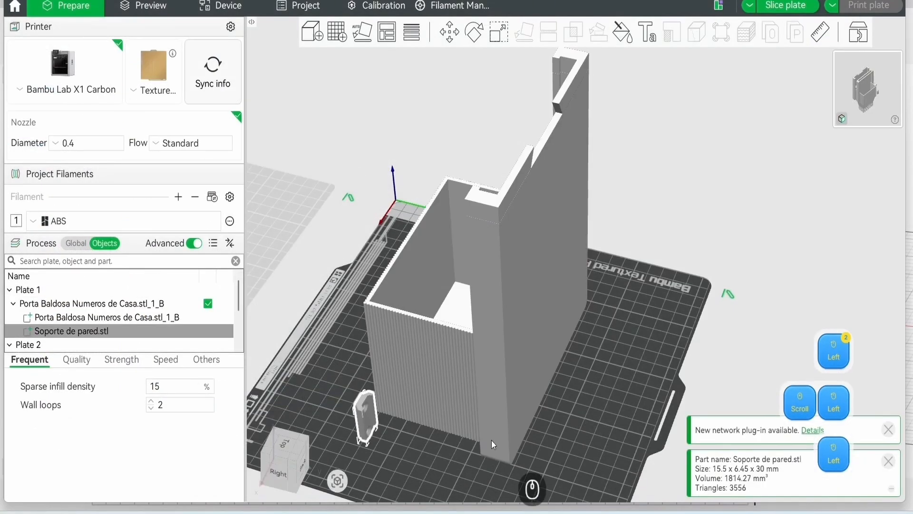
Step: Center the Soporte de pared.stl part within the holder object on plate 1
{"action": "right_click", "coordinate": [422, 373]}
{"action": "left_click", "coordinate": [469, 204]}
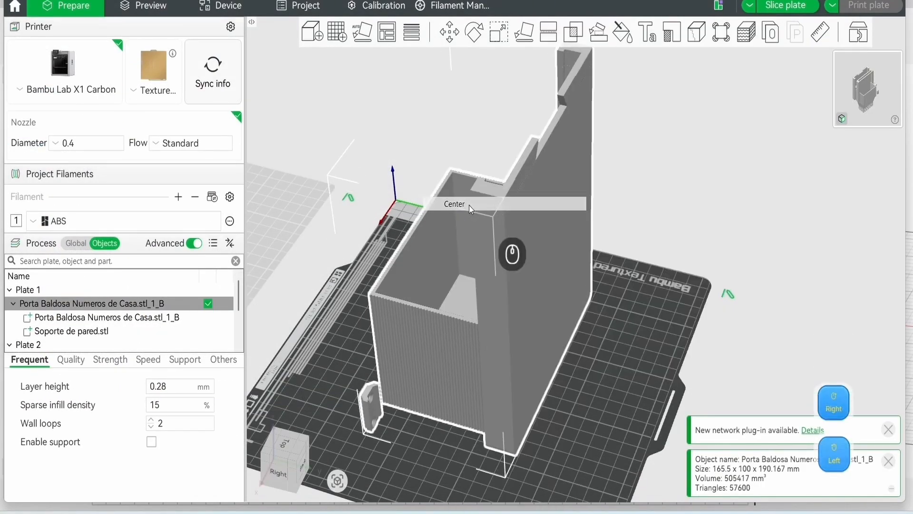
{"action": "left_click", "coordinate": [95, 317]}
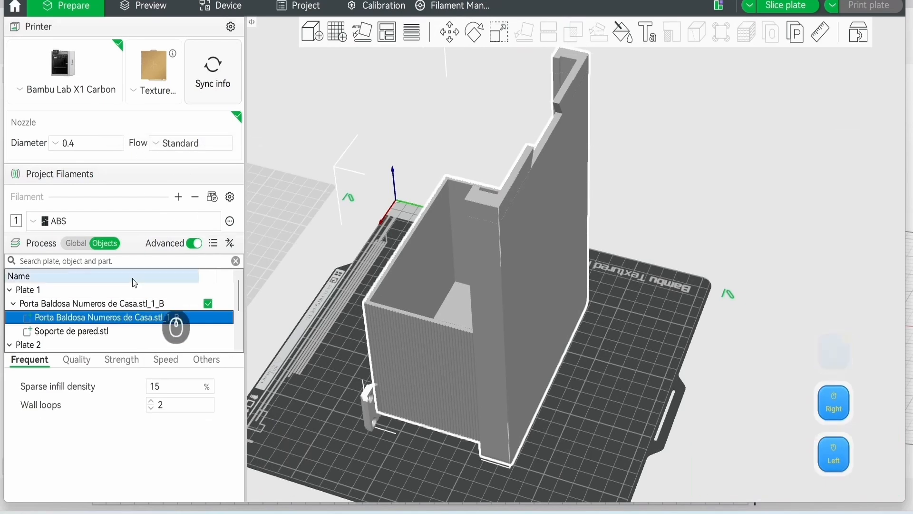
{"action": "right_click", "coordinate": [126, 331]}
{"action": "left_click", "coordinate": [133, 152]}
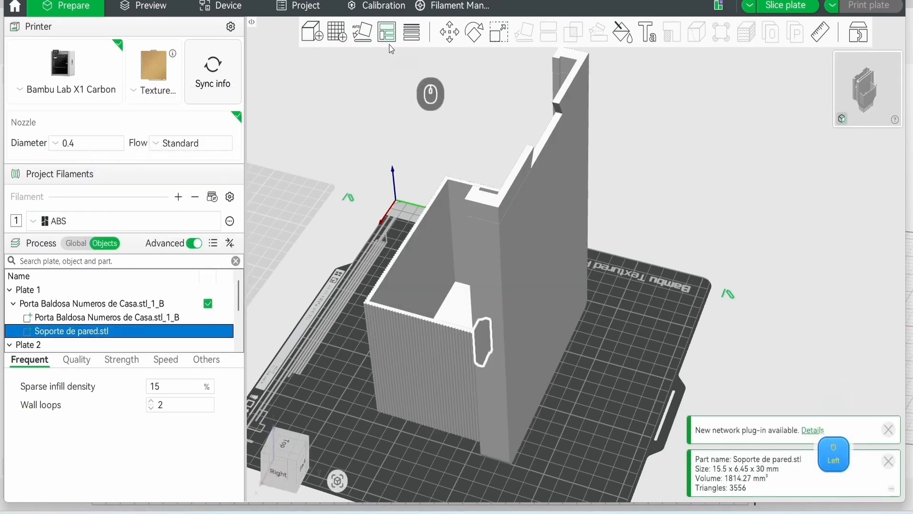
Step: Move the Soporte de pared.stl part against the holder's back wall at Y 180.35 mm and raise it to about Z 57.93 mm
{"action": "key", "text": "m"}
{"action": "left_click_drag", "start_coordinate": [575, 368], "coordinate": [646, 387]}
{"action": "scroll", "coordinate": [600, 432], "scroll_direction": "up", "scroll_amount": 3}
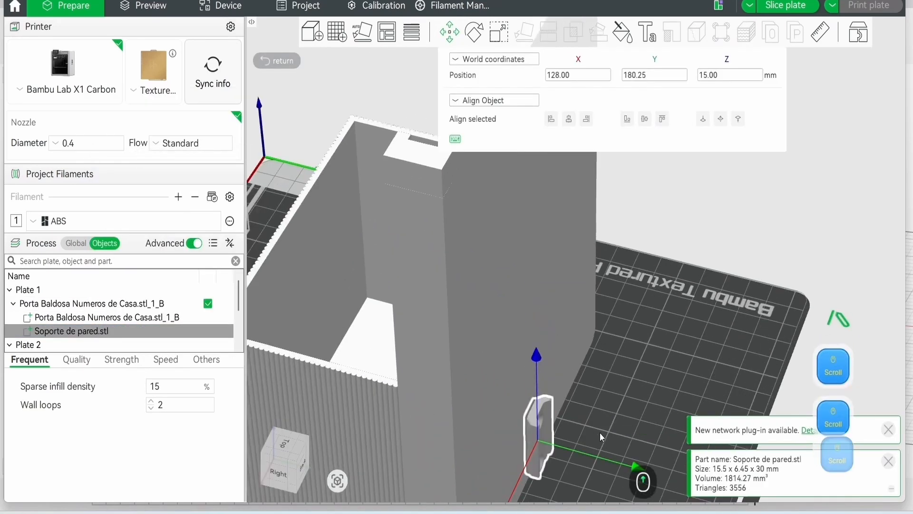
{"action": "scroll", "coordinate": [601, 432], "scroll_direction": "up", "scroll_amount": 2}
{"action": "left_click_drag", "start_coordinate": [633, 489], "coordinate": [628, 490]}
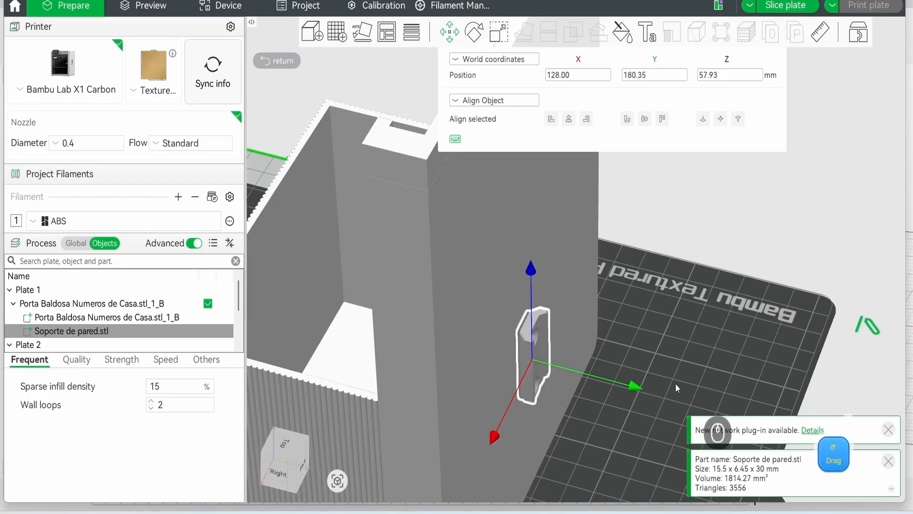
Step: Raise the wall mount part on the holder's back wall to about Z 74.27 mm and deselect it
{"action": "left_click_drag", "start_coordinate": [712, 345], "coordinate": [668, 316]}
{"action": "scroll", "coordinate": [668, 316], "scroll_direction": "down", "scroll_amount": 7}
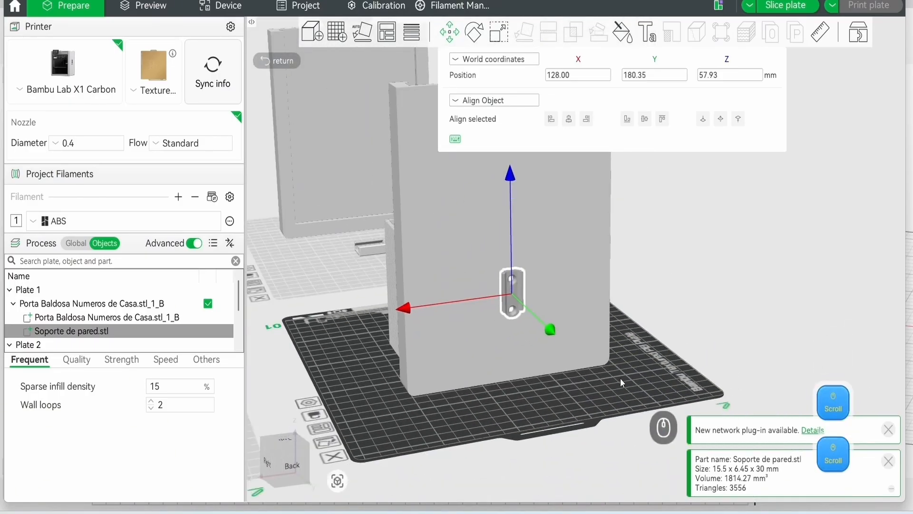
{"action": "left_click_drag", "start_coordinate": [620, 378], "coordinate": [518, 401]}
{"action": "scroll", "coordinate": [518, 402], "scroll_direction": "up", "scroll_amount": 5}
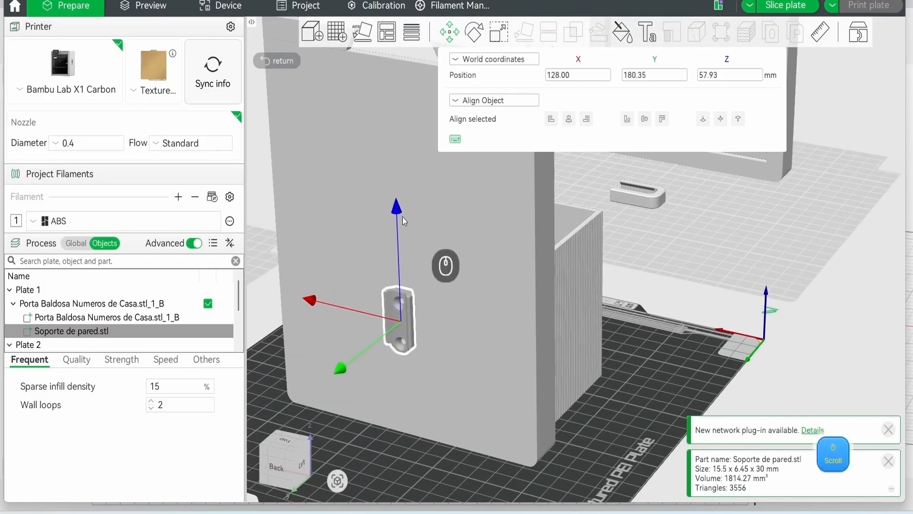
{"action": "left_click_drag", "start_coordinate": [403, 215], "coordinate": [403, 175]}
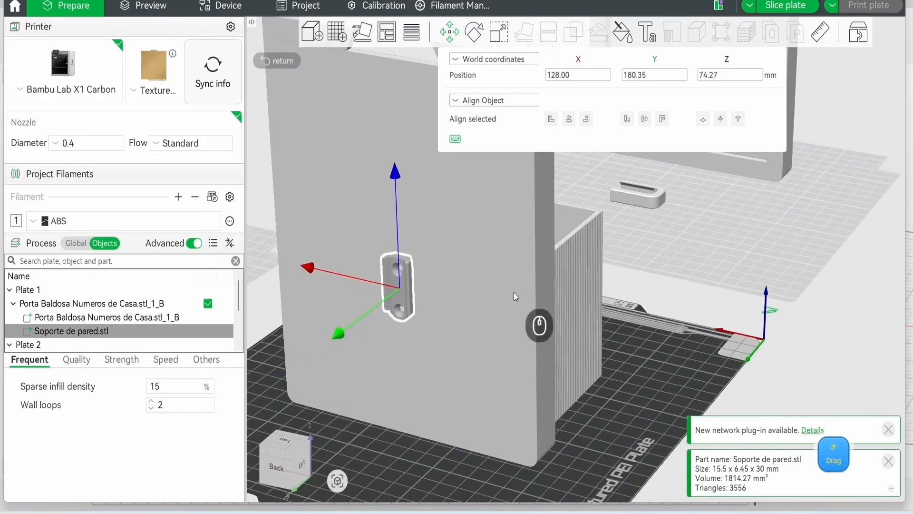
{"action": "left_click", "coordinate": [657, 407]}
{"action": "left_click_drag", "start_coordinate": [644, 407], "coordinate": [626, 376]}
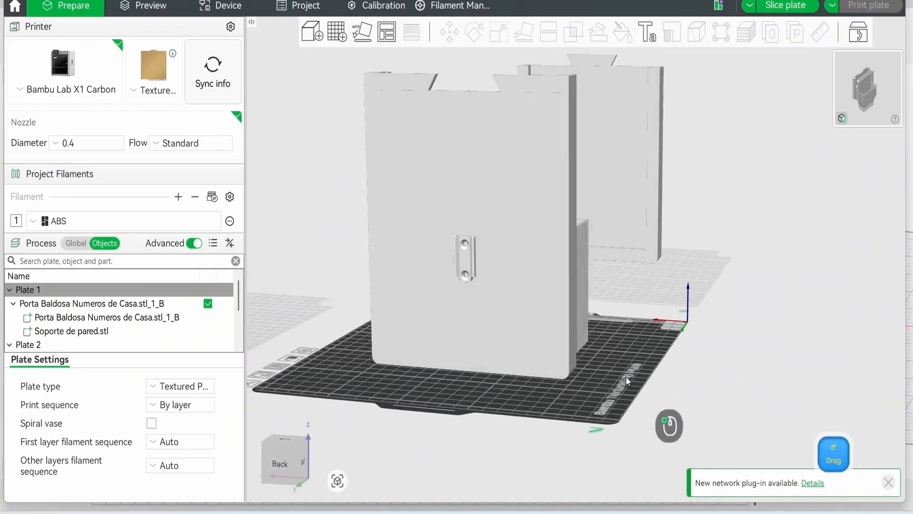
Step: Slice plate 1 and enable support in the global process settings
{"action": "key", "text": "ctrl+r"}
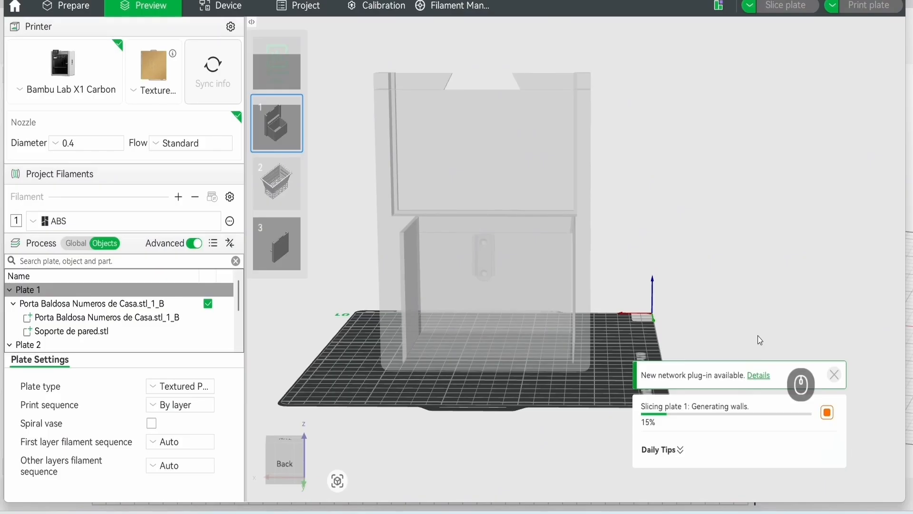
{"action": "left_click", "coordinate": [76, 243]}
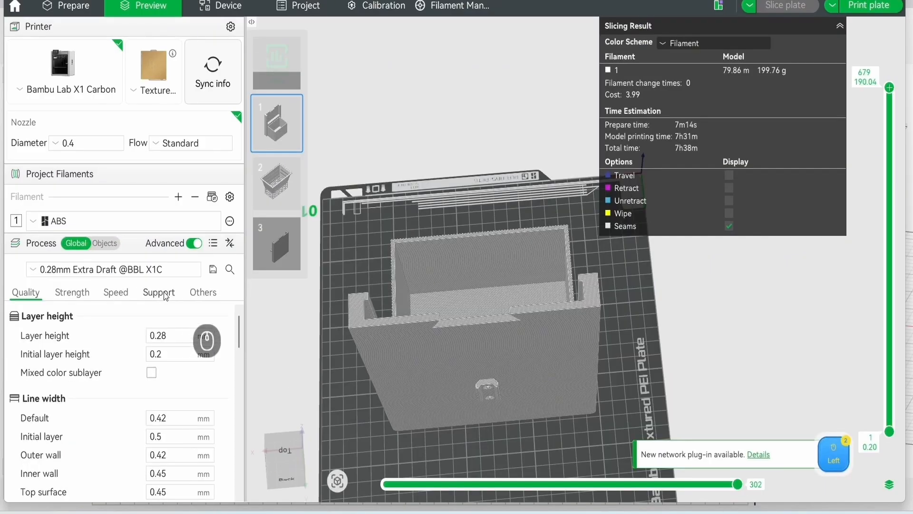
{"action": "left_click", "coordinate": [160, 293]}
{"action": "left_click", "coordinate": [151, 336]}
Step: Inspect the sliced holder from several sides, lowering the layer preview to layer 261 and restoring it to check the support under the wall mount
{"action": "left_click_drag", "start_coordinate": [261, 341], "coordinate": [773, 285]}
{"action": "left_click_drag", "start_coordinate": [889, 88], "coordinate": [881, 300]}
{"action": "left_click_drag", "start_coordinate": [749, 338], "coordinate": [702, 380]}
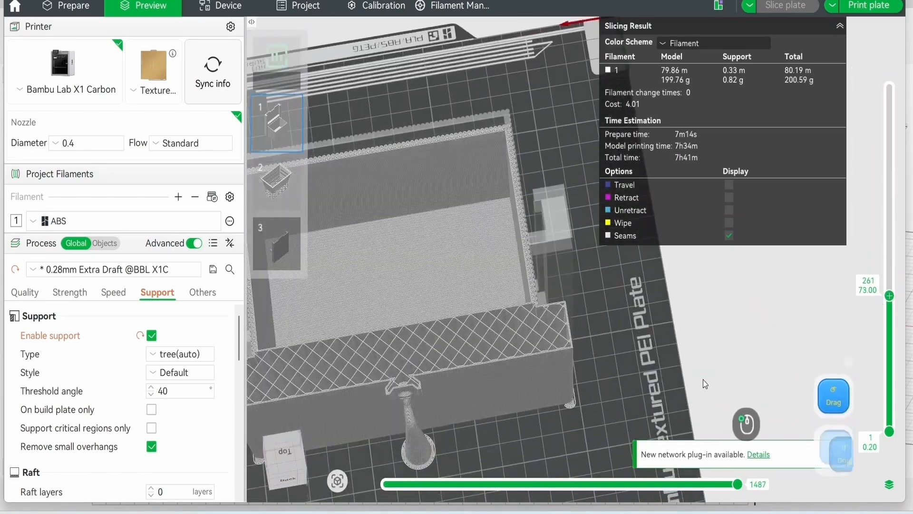
{"action": "left_click_drag", "start_coordinate": [876, 266], "coordinate": [886, 87]}
{"action": "scroll", "coordinate": [659, 360], "scroll_direction": "up", "scroll_amount": 5}
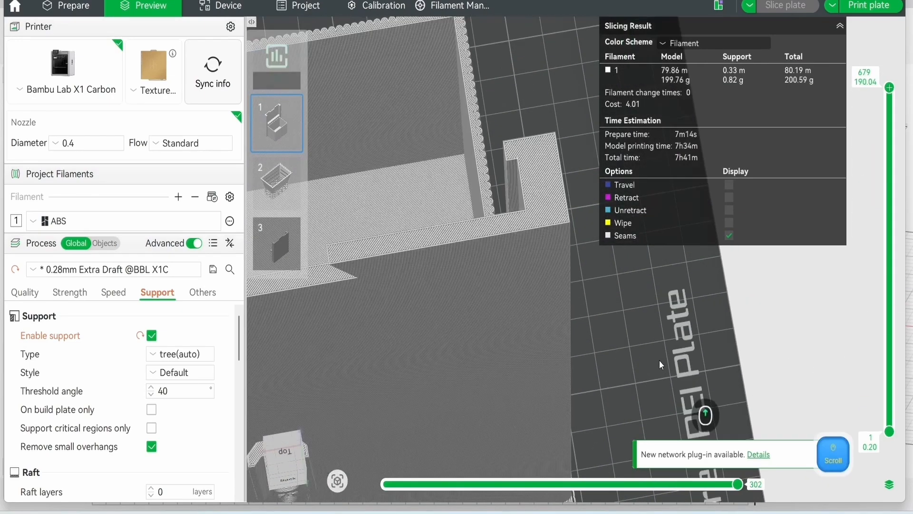
{"action": "scroll", "coordinate": [658, 345], "scroll_direction": "down", "scroll_amount": 8}
{"action": "left_click_drag", "start_coordinate": [658, 343], "coordinate": [698, 316]}
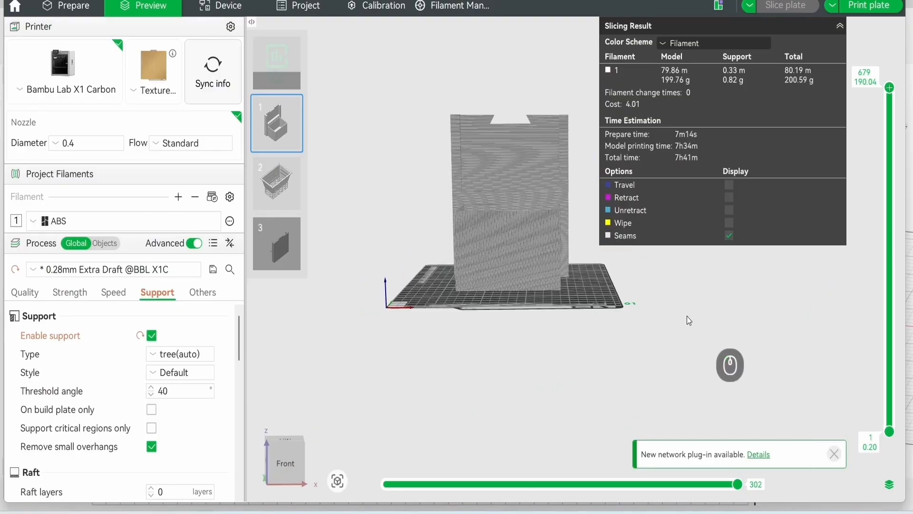